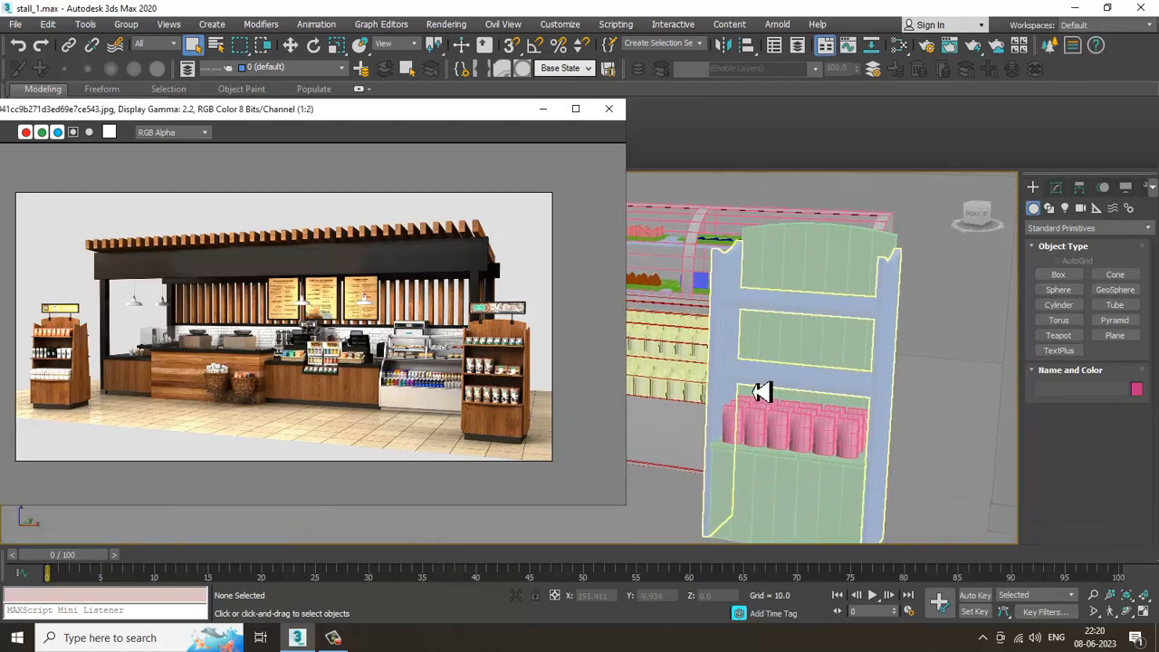
Step: Select the display stand with its pouches, excluding the surrounding objects, and adjust its height above the floor
scroll(869, 362, "down", 10)
scroll(890, 355, "up", 6)
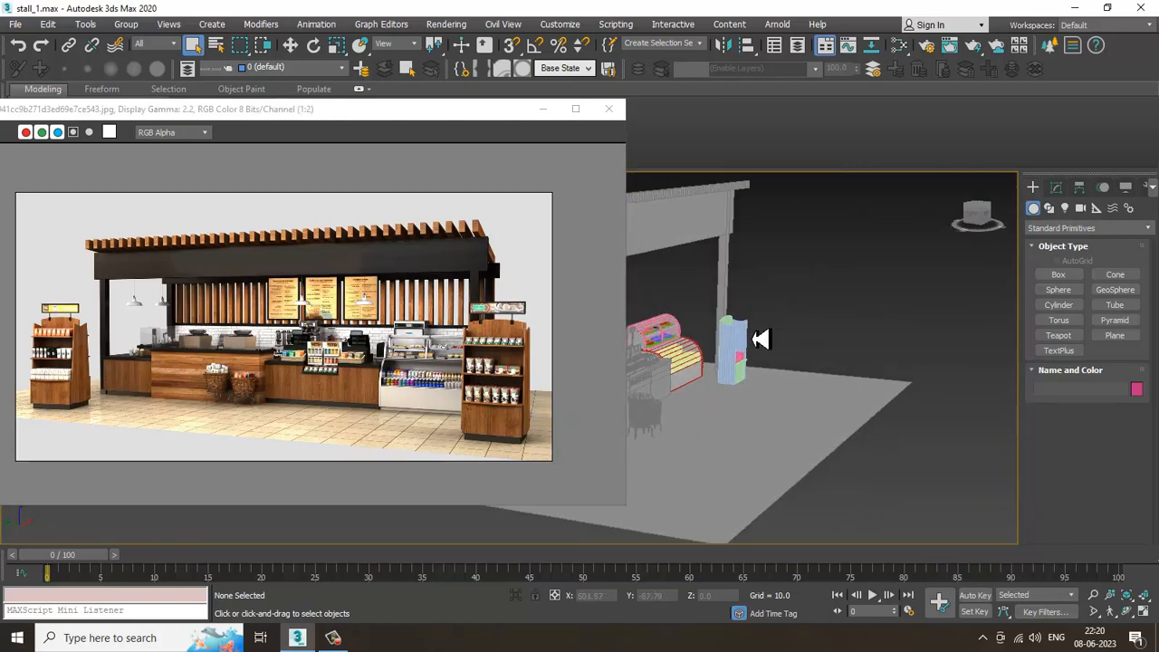
left_click_drag(851, 430, 998, 320)
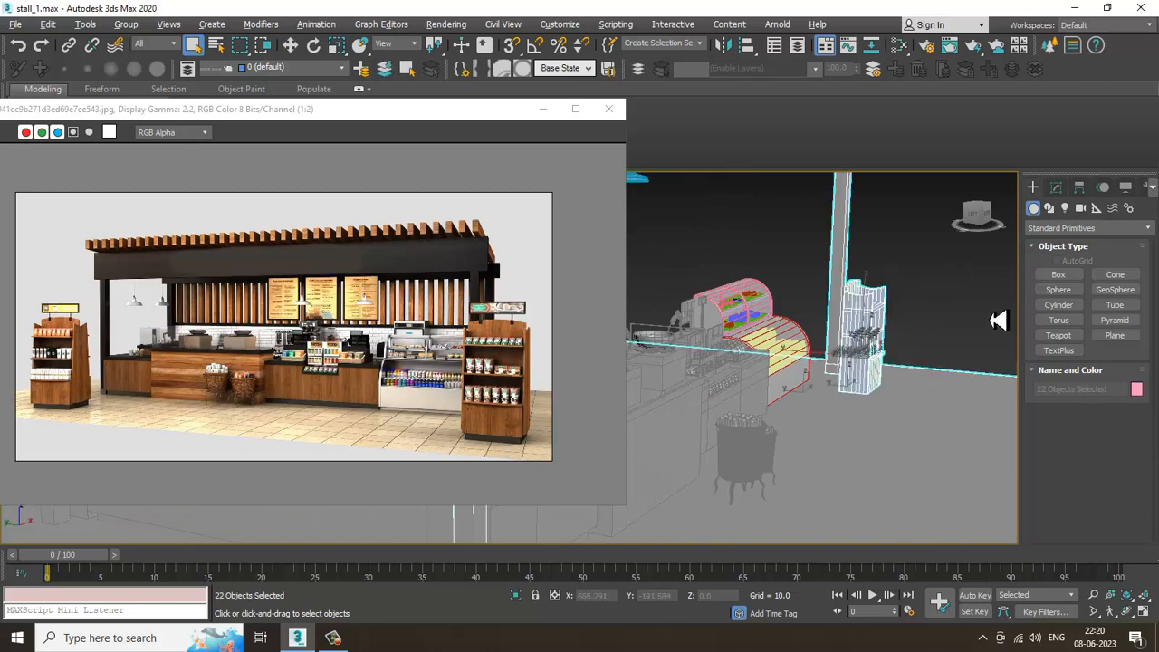
middle_click_drag(892, 318, 731, 298, "alt")
scroll(825, 344, "up", 3)
key("w")
scroll(732, 298, "up", 2)
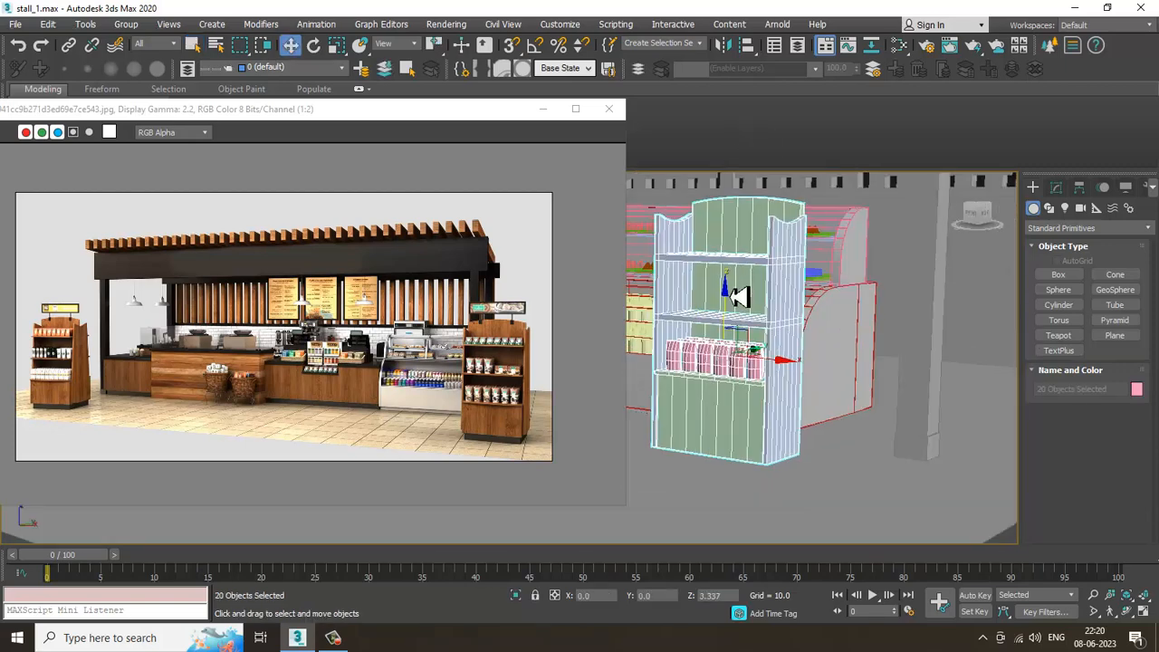
scroll(744, 303, "up", 4)
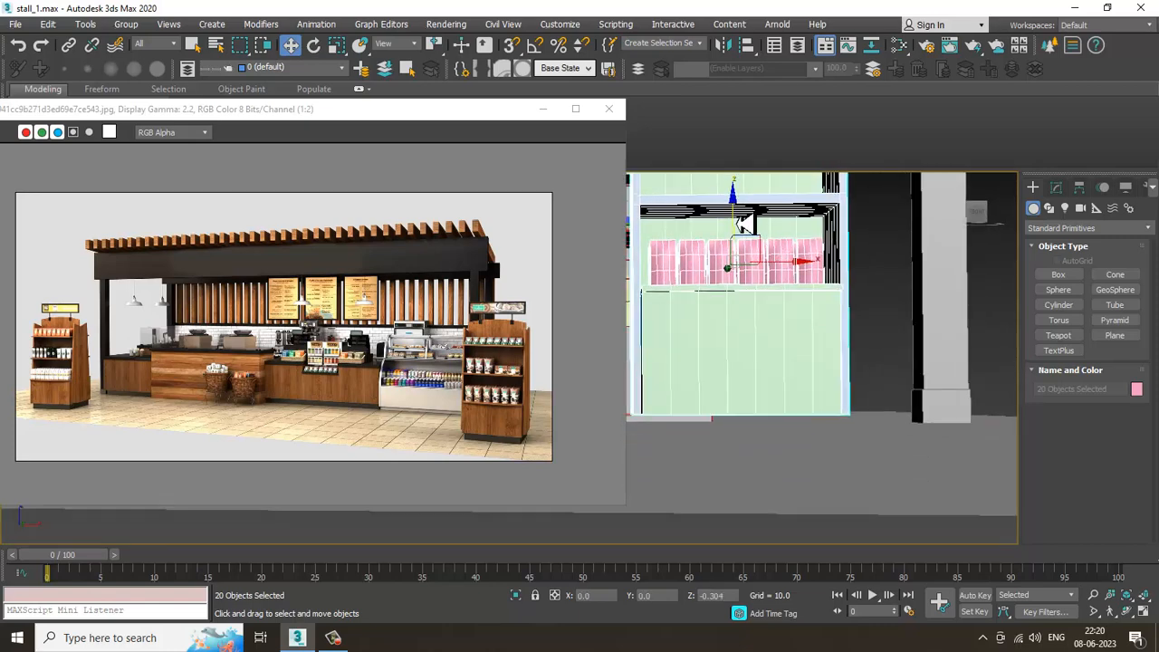
scroll(780, 348, "down", 2)
scroll(781, 345, "up", 2)
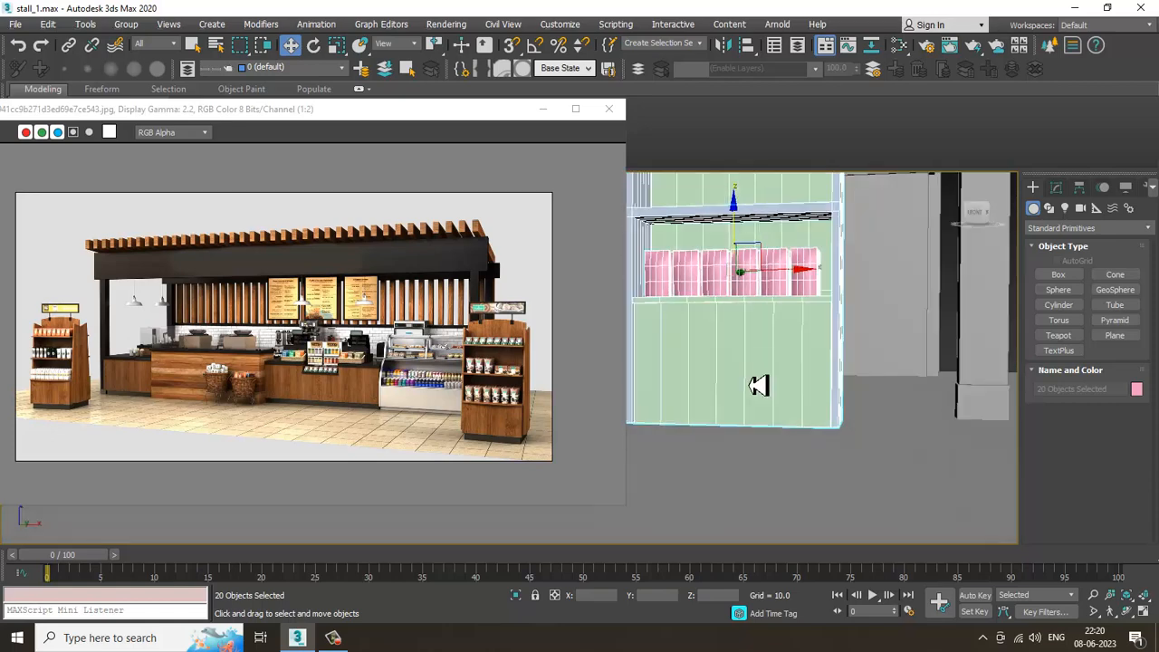
Step: Select the stand's lower cabinet and start editing it at polygon level
left_click(753, 383)
scroll(707, 455, "up", 3)
scroll(862, 370, "down", 2)
middle_click_drag(707, 455, 786, 377)
scroll(861, 365, "up", 2)
scroll(272, 365, "up", 1)
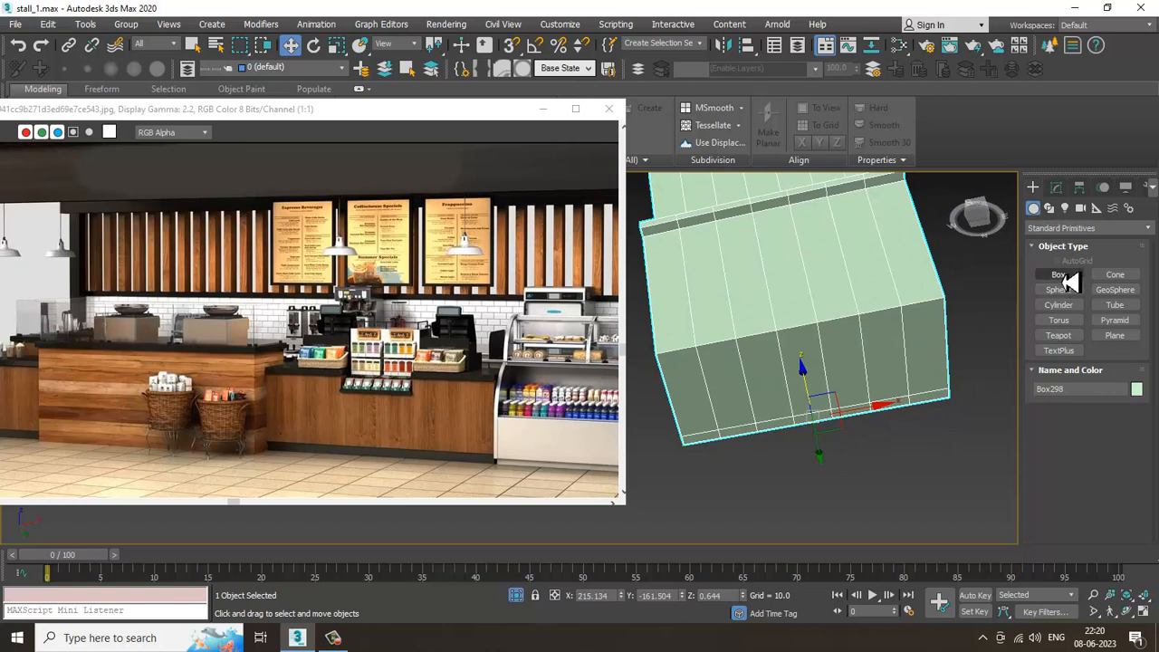
left_click(1056, 186)
left_click(1116, 403)
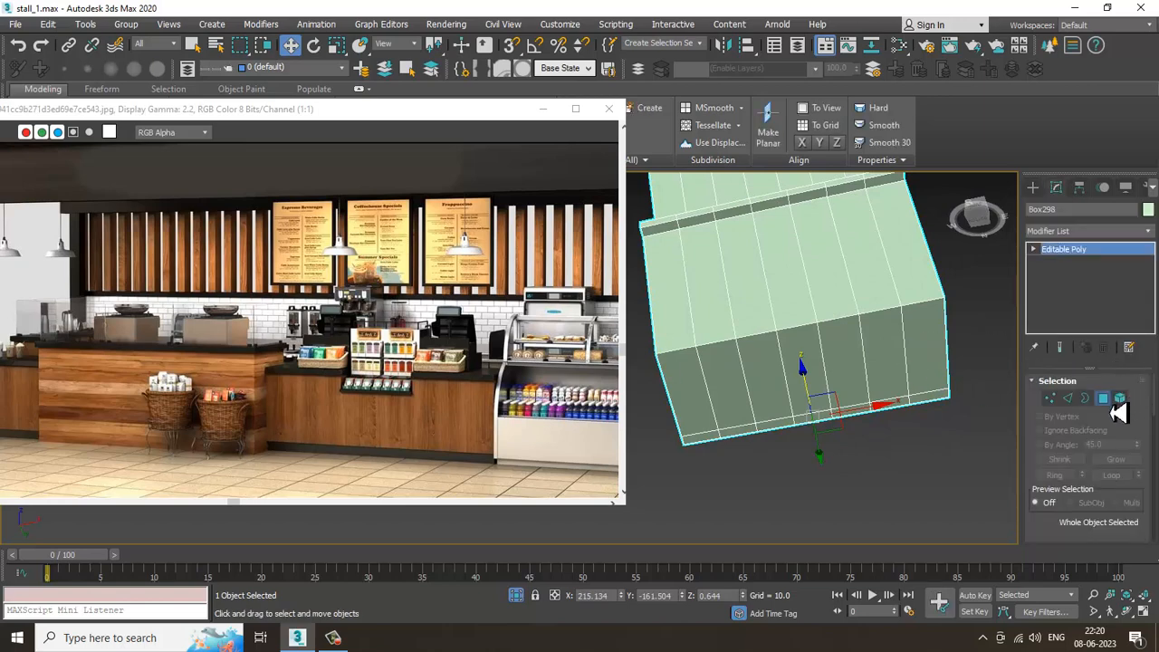
Step: Select the seven large polygons on the cabinet's underside and inset them as a group by 1.0
left_click(910, 372)
left_click(891, 377, "ctrl")
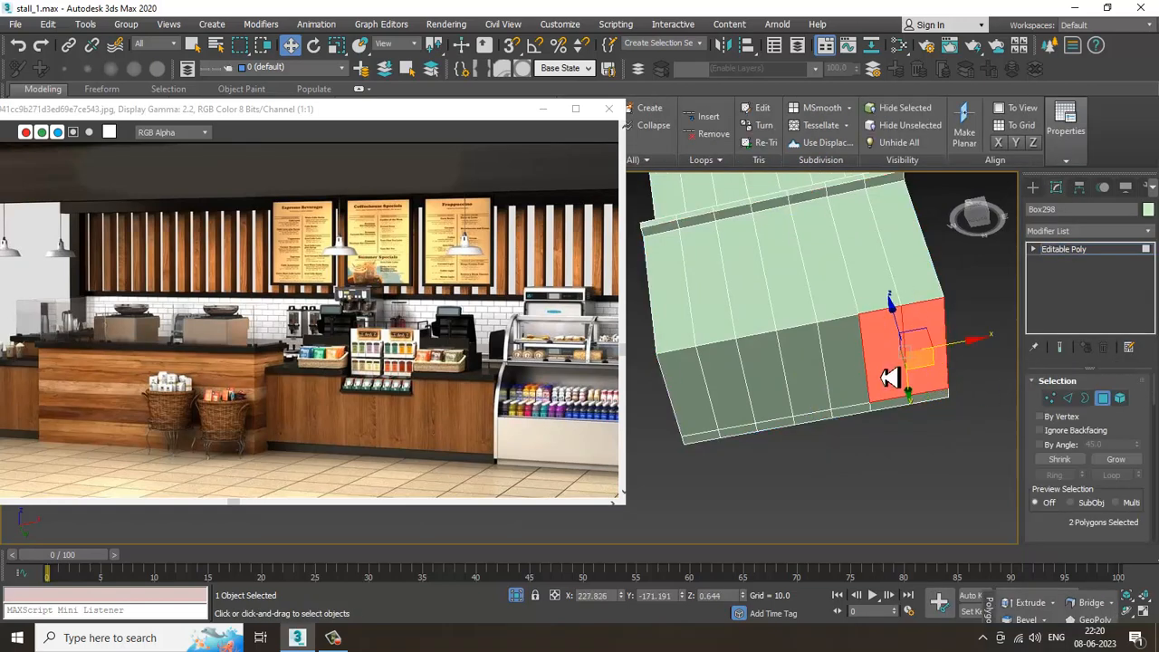
left_click(842, 389, "ctrl")
left_click(797, 392, "ctrl")
left_click(756, 396, "ctrl")
left_click(711, 400, "ctrl")
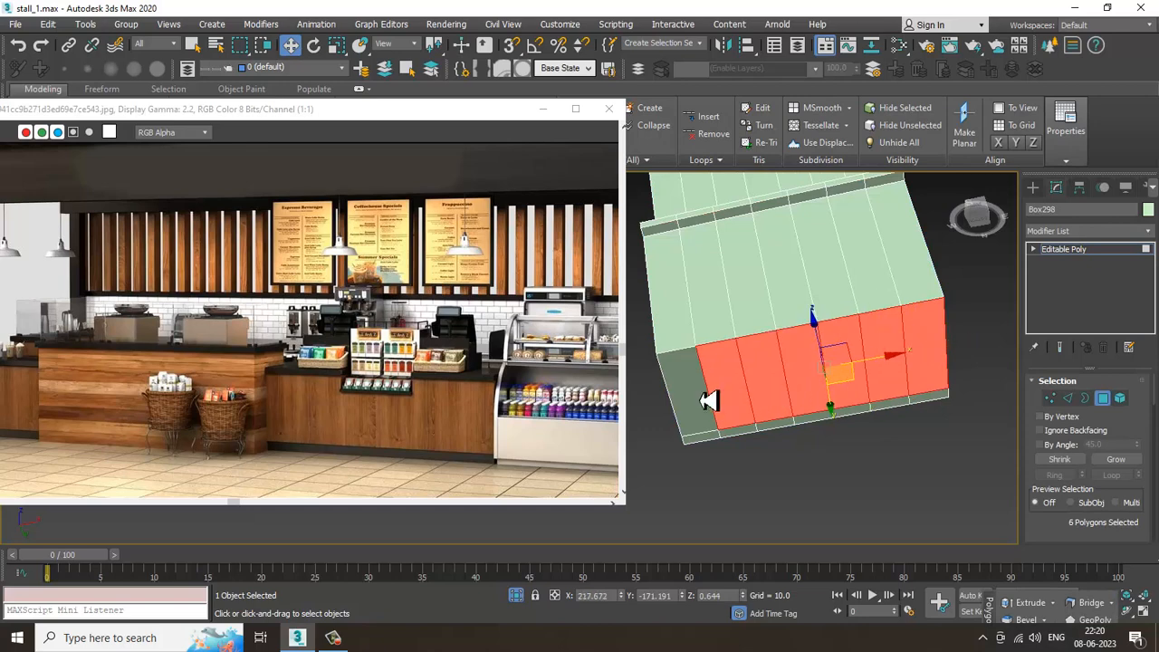
left_click(681, 398, "ctrl")
scroll(1064, 540, "down", 3)
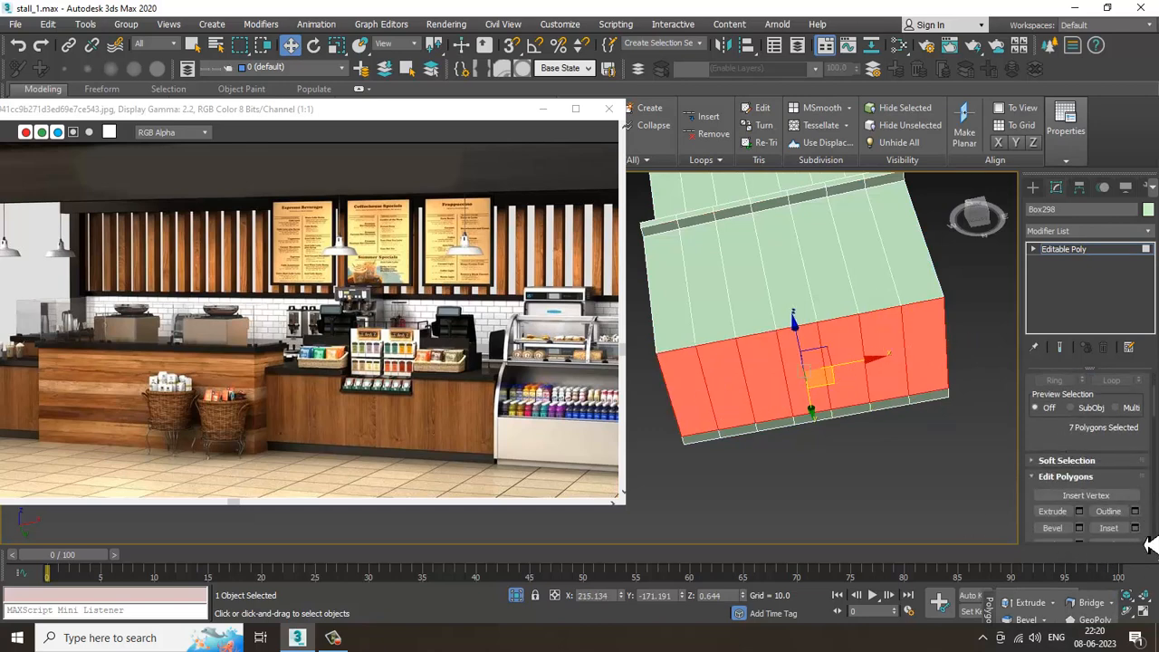
left_click(1134, 528)
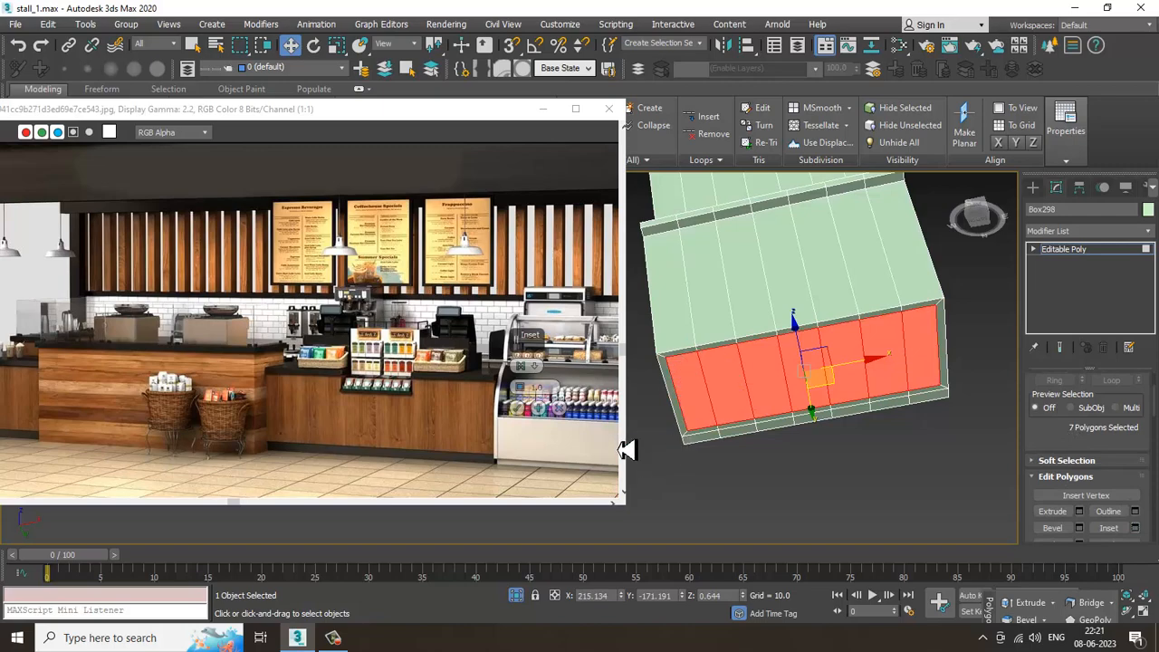
middle_click_drag(396, 402, 233, 329)
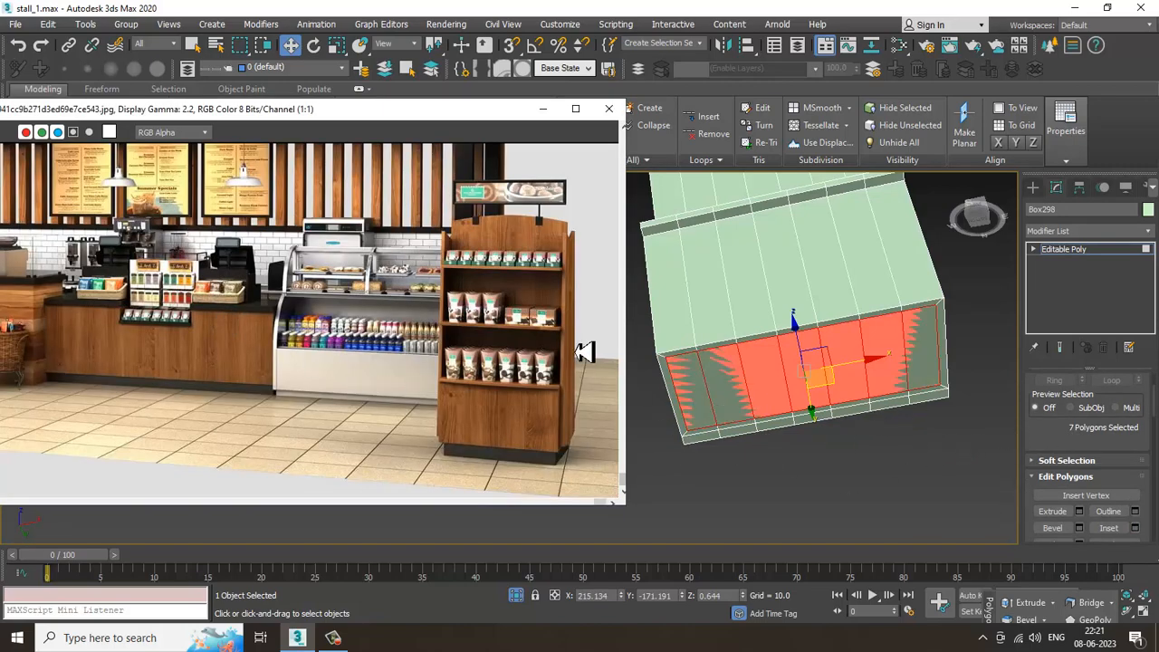
left_click_drag(462, 112, 327, 108)
left_click(519, 410)
Step: Extrude the inset underside polygons downward into a short plinth and finish the polygon editing
middle_click_drag(801, 382, 820, 415, "alt")
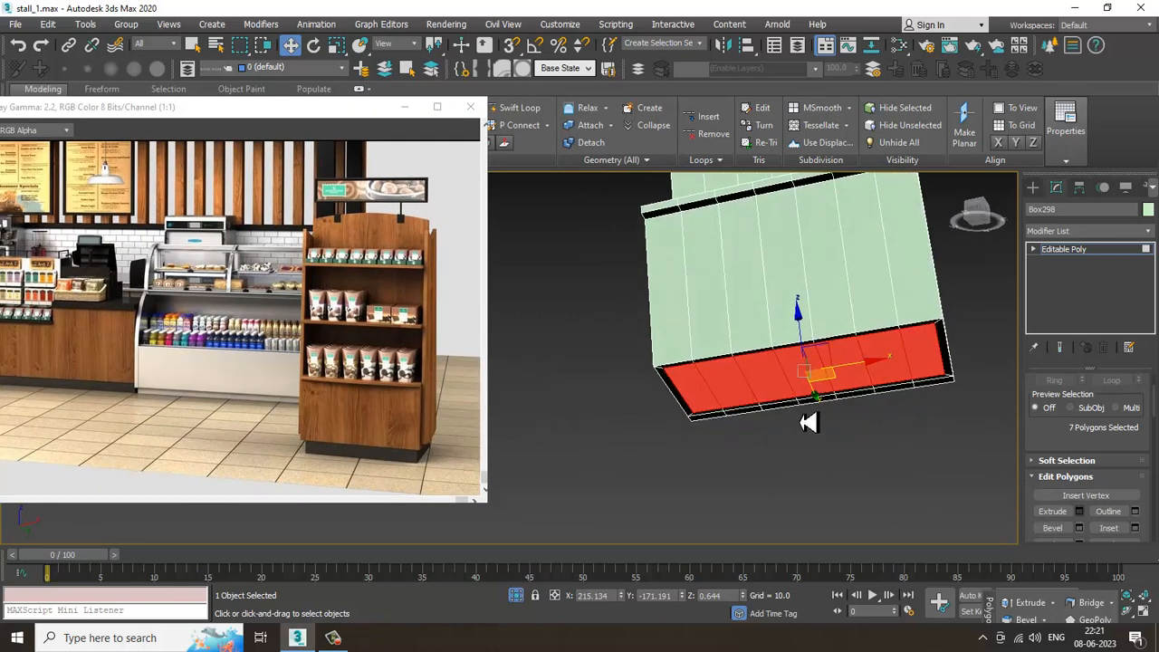
middle_click_drag(809, 443, 818, 448, "alt")
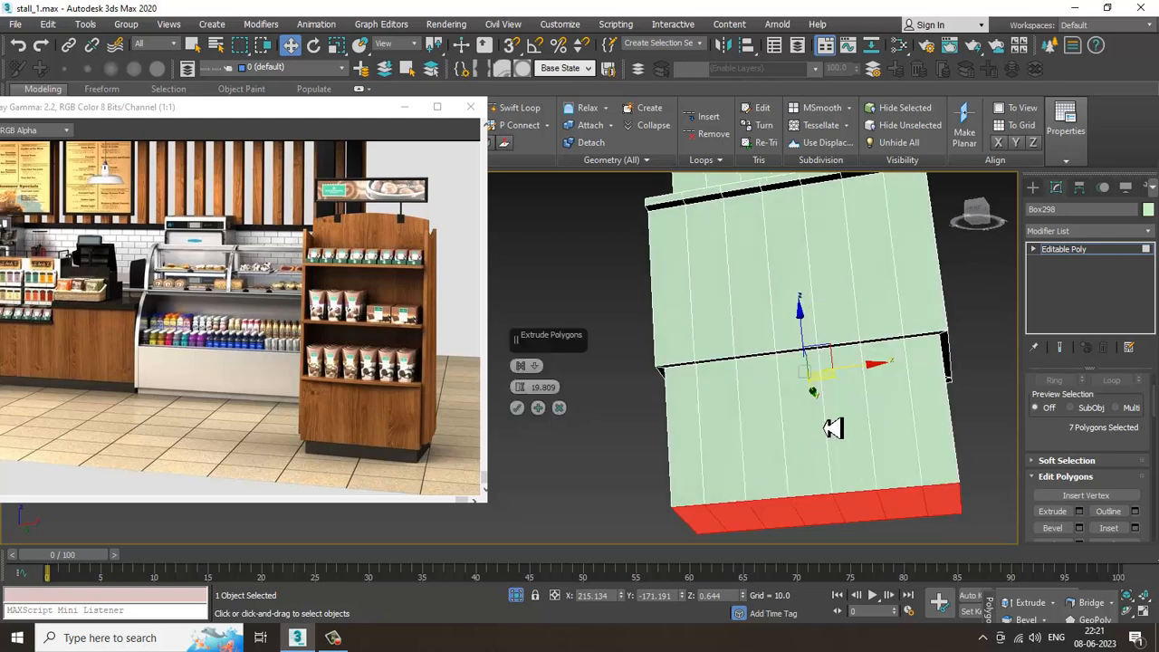
left_click_drag(532, 391, 542, 475)
left_click(520, 409)
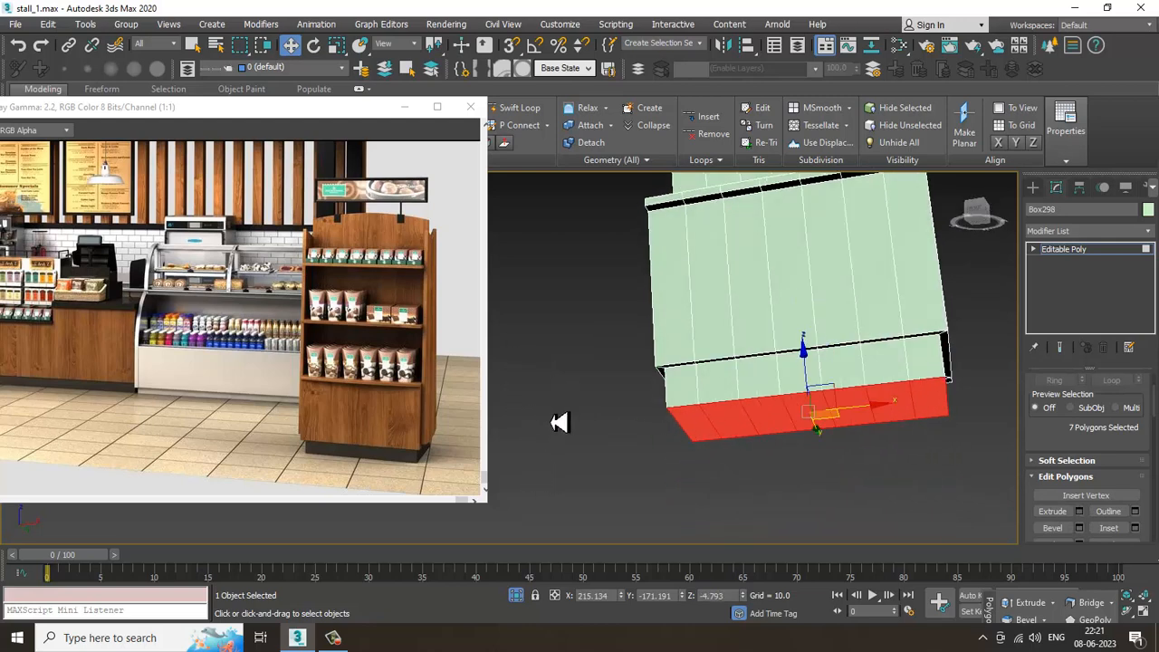
right_click(554, 415)
left_click(590, 323)
middle_click_drag(821, 445, 1017, 365, "alt")
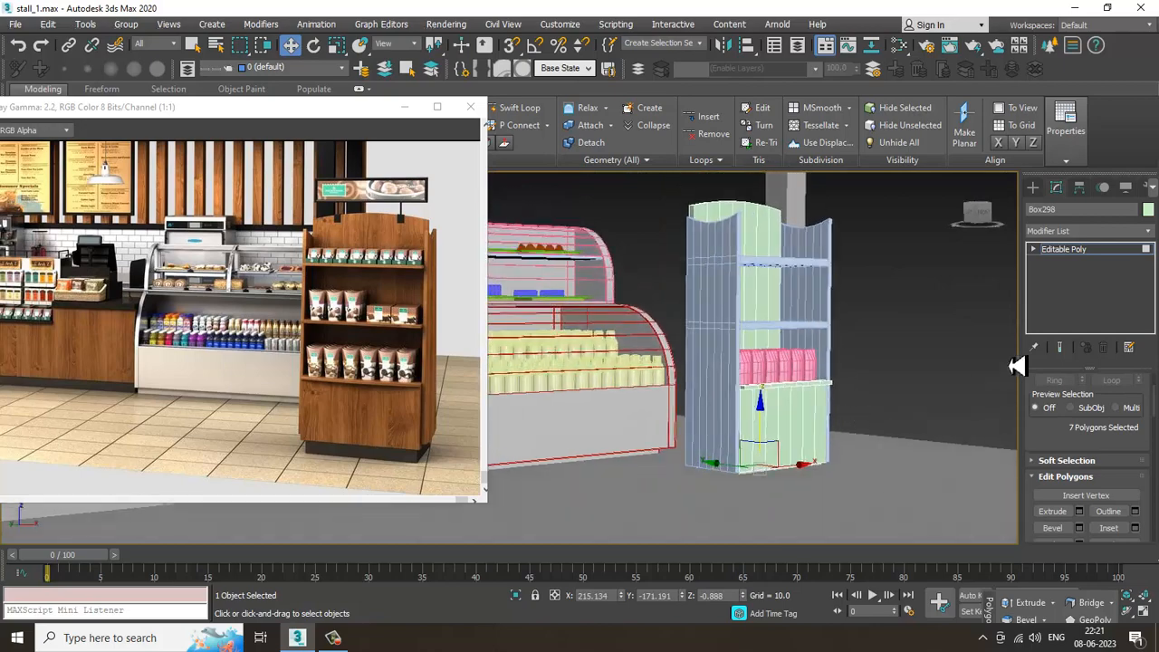
left_click(1086, 249)
Step: Select the whole display stand with its pouches, leave the floor out of the selection, and nudge it into place
middle_click_drag(851, 344, 919, 196, "alt")
left_click_drag(714, 514, 712, 517)
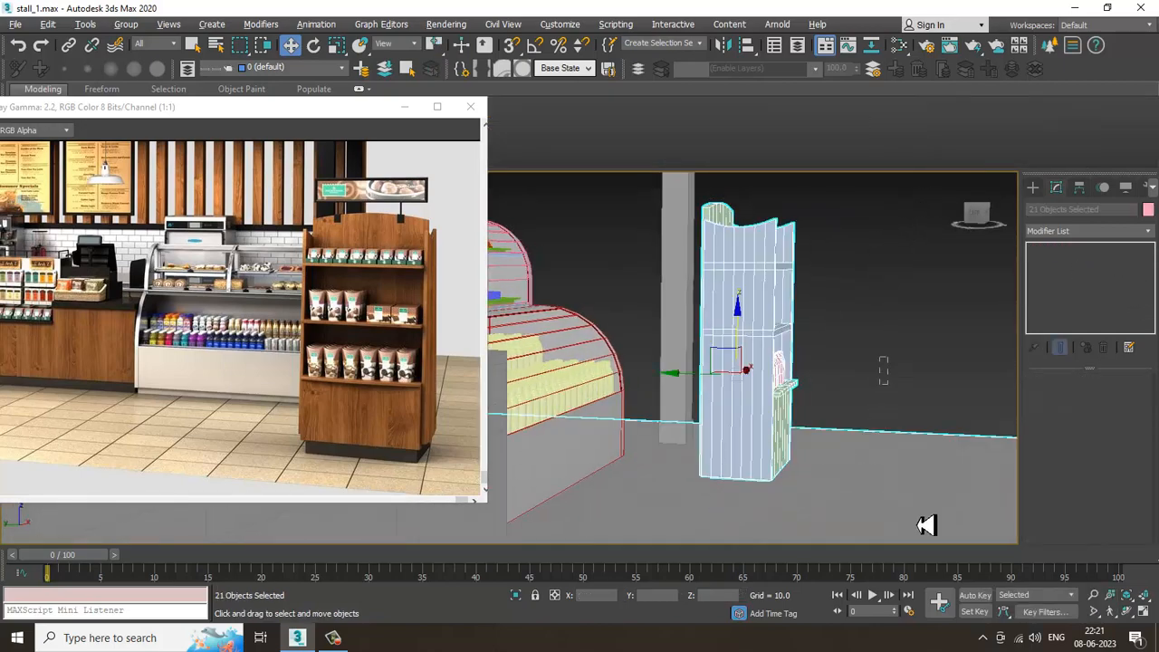
left_click(920, 522, "alt")
left_click_drag(758, 329, 768, 328)
Step: Select all 18 pink pouches on the stand's bottom shelf and copy them up onto the middle shelf
middle_click_drag(769, 327, 732, 381, "alt")
scroll(743, 382, "up", 3)
scroll(742, 382, "up", 6)
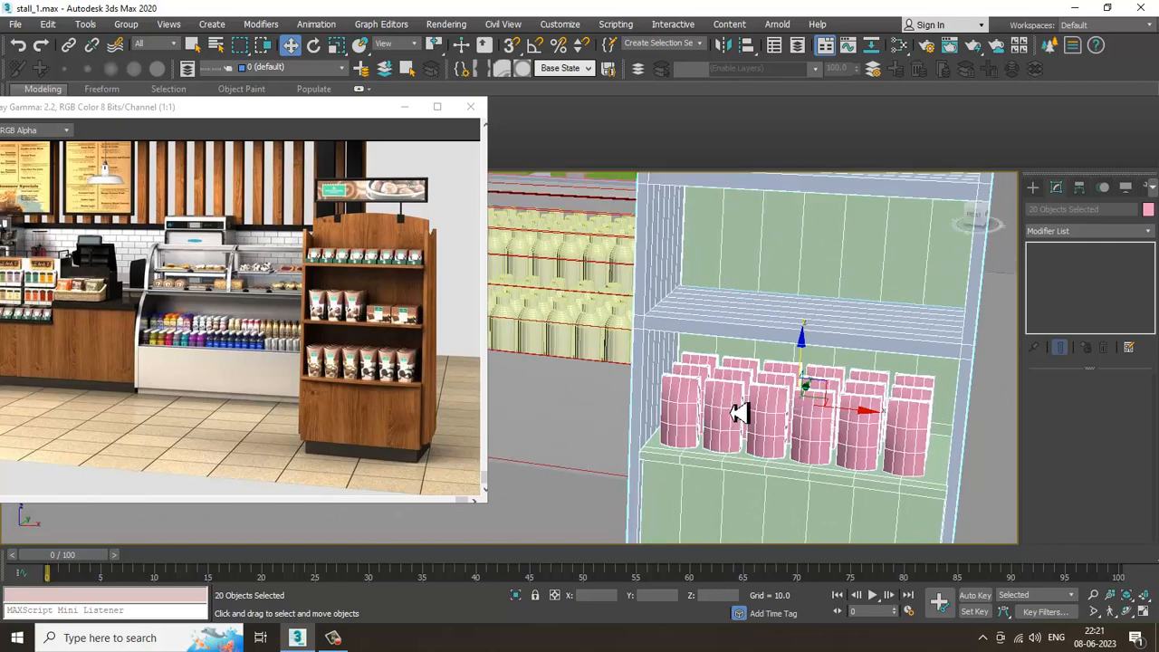
left_click(641, 361)
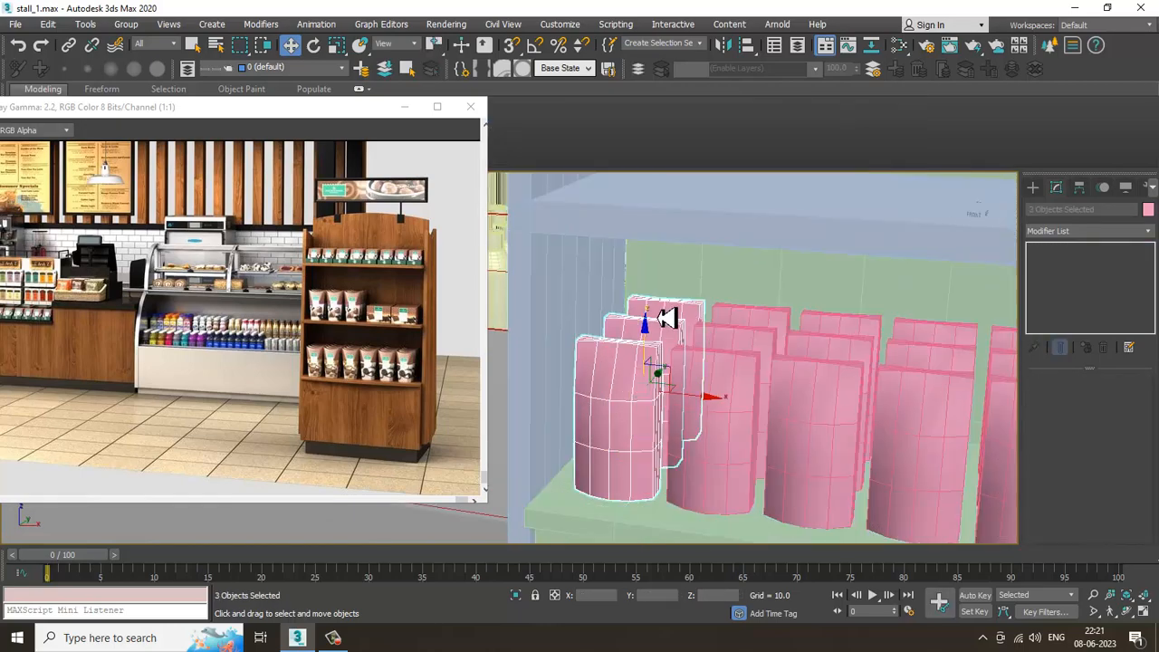
left_click(740, 401, "ctrl")
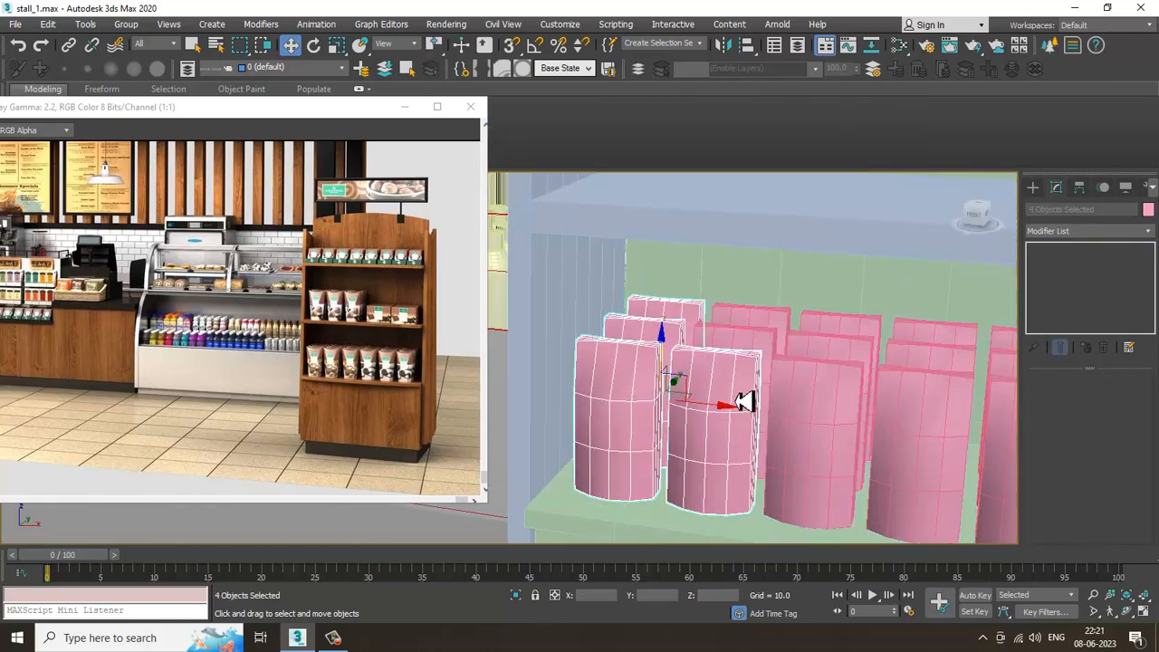
left_click(835, 447, "ctrl")
left_click(849, 362, "ctrl")
left_click(860, 332, "ctrl")
left_click(944, 436, "ctrl")
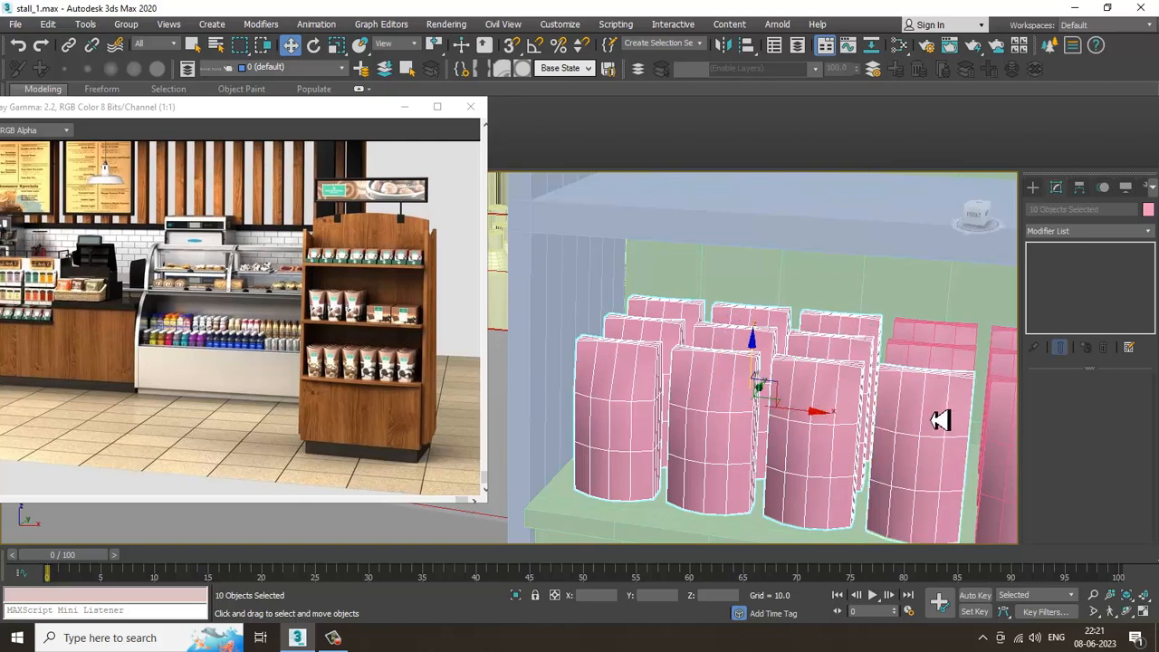
left_click(937, 367, "ctrl")
left_click(947, 337, "ctrl")
middle_click_drag(985, 338, 770, 358)
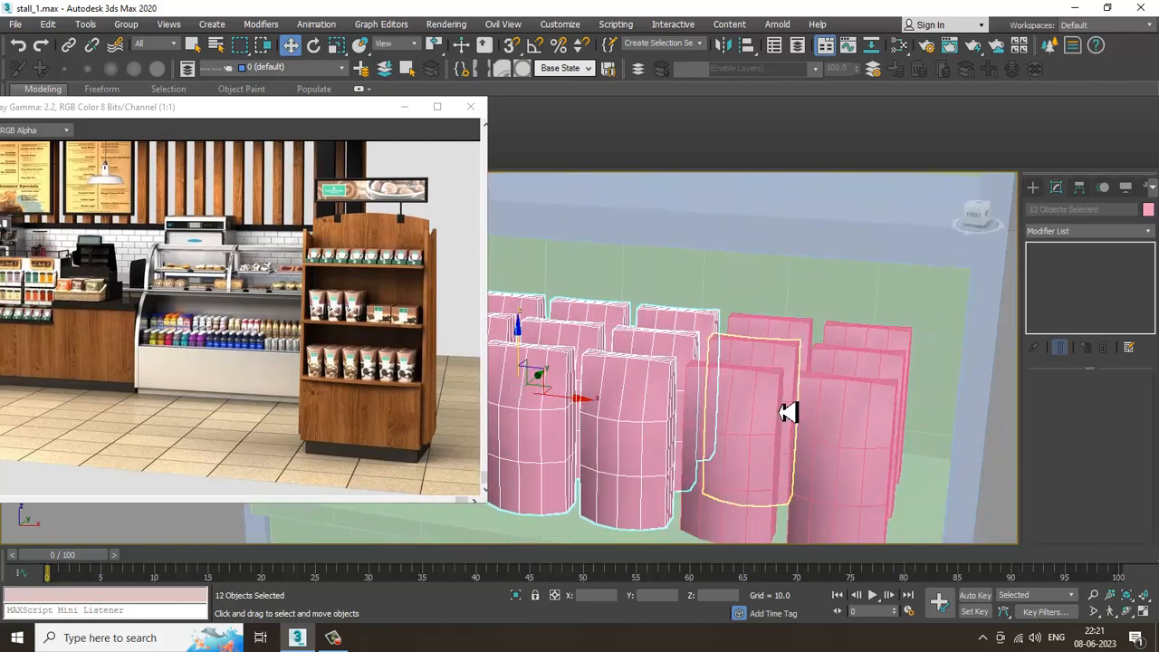
left_click(759, 379, "ctrl")
left_click(762, 359, "ctrl")
left_click(776, 328, "ctrl")
left_click(837, 425, "ctrl")
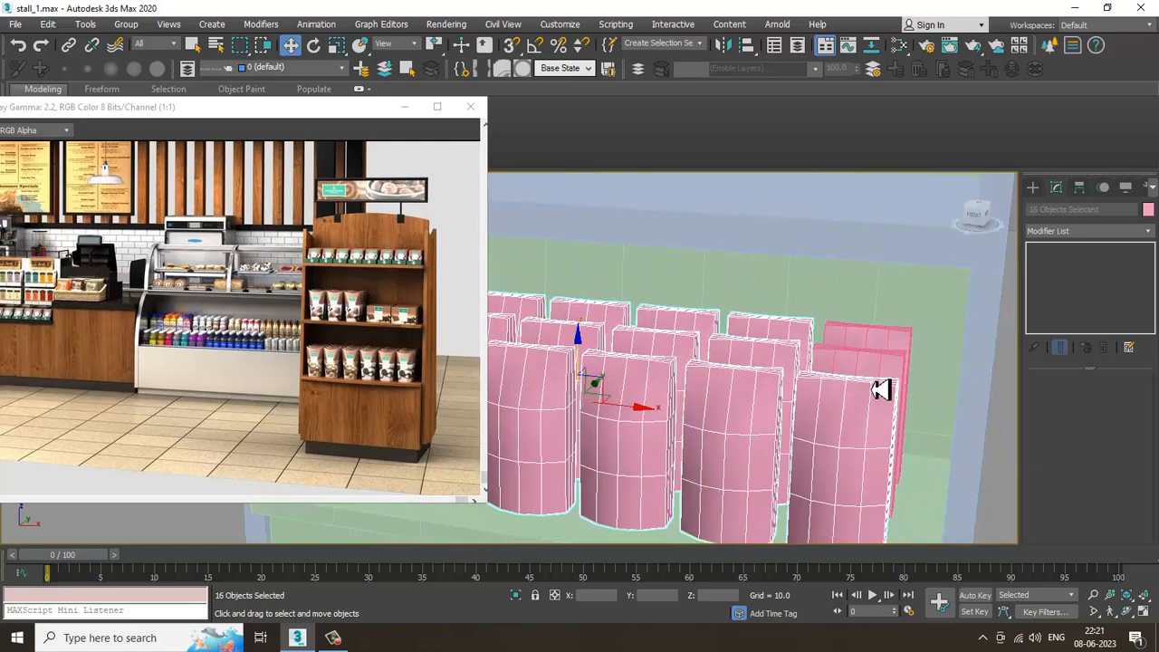
left_click(885, 362, "ctrl")
left_click(895, 357, "ctrl")
scroll(798, 415, "down", 5)
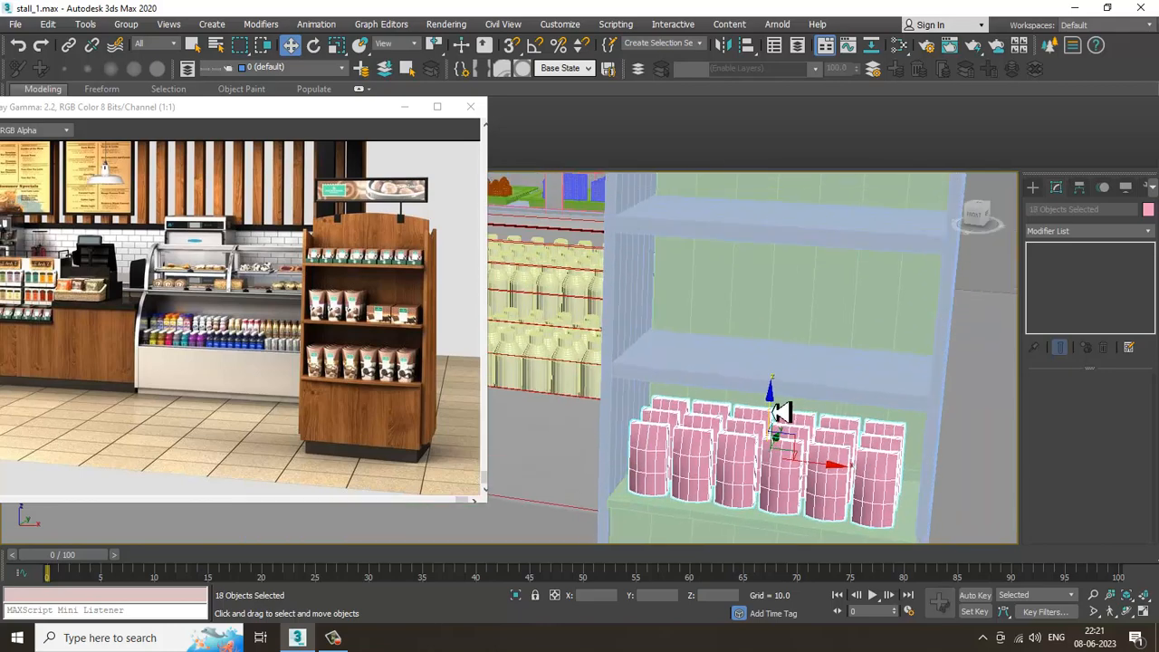
mouse_move(779, 412)
left_mouse_down("shift")
mouse_move(776, 295)
mouse_move(799, 284)
left_mouse_up("shift")
left_click(581, 384)
Step: Copy the middle-shelf pouches up onto the stand's top shelf
middle_click_drag(805, 334, 793, 410)
mouse_move(770, 371)
left_mouse_down("shift")
mouse_move(802, 202)
mouse_move(797, 242)
mouse_move(809, 224)
left_mouse_up("shift")
left_click(581, 380)
Step: Draw a wide, low box for the sign panel above the stand's curved back in the front view
mouse_move(796, 326)
middle_mouse_down("alt")
mouse_move(818, 316)
mouse_move(809, 344)
mouse_move(769, 357)
mouse_move(780, 365)
mouse_move(750, 447)
middle_mouse_up("alt")
scroll(423, 269, "up", 1)
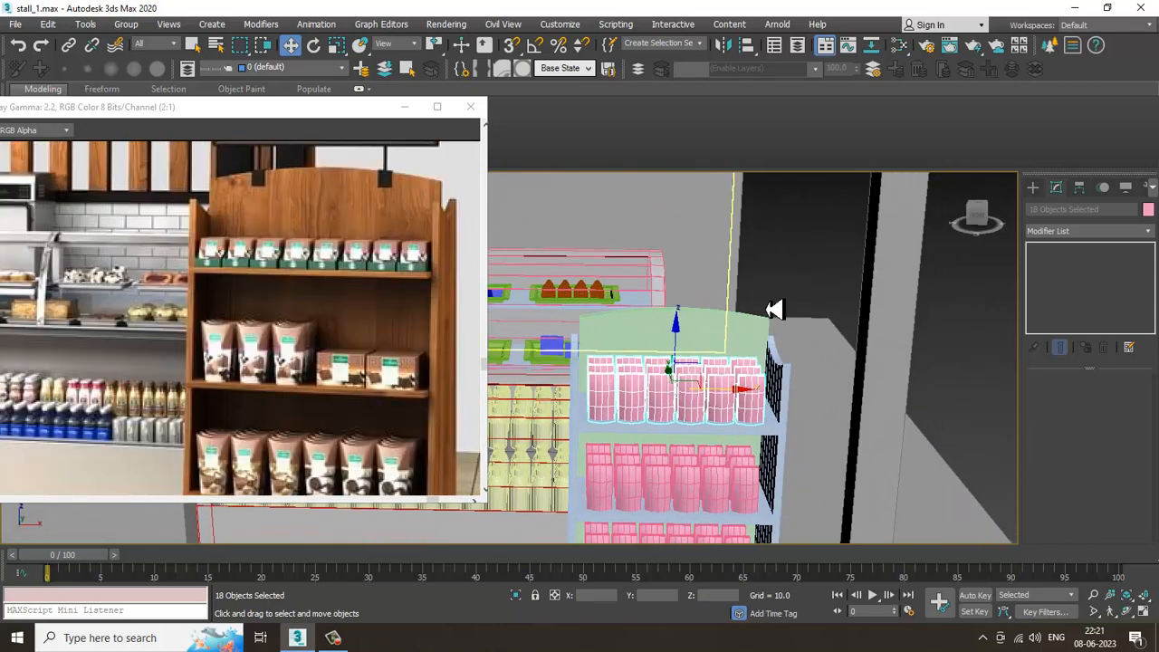
middle_click_drag(668, 265, 1042, 218)
scroll(671, 412, "up", 2)
left_click(1035, 189)
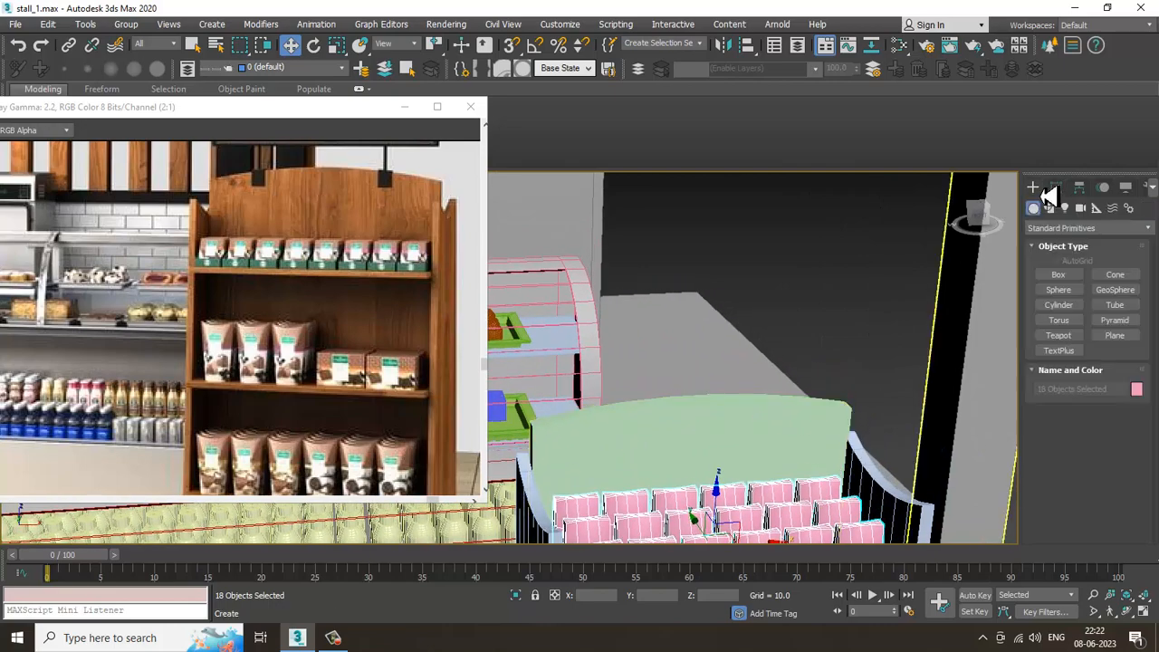
left_click(1056, 276)
middle_click_drag(335, 197, 321, 305)
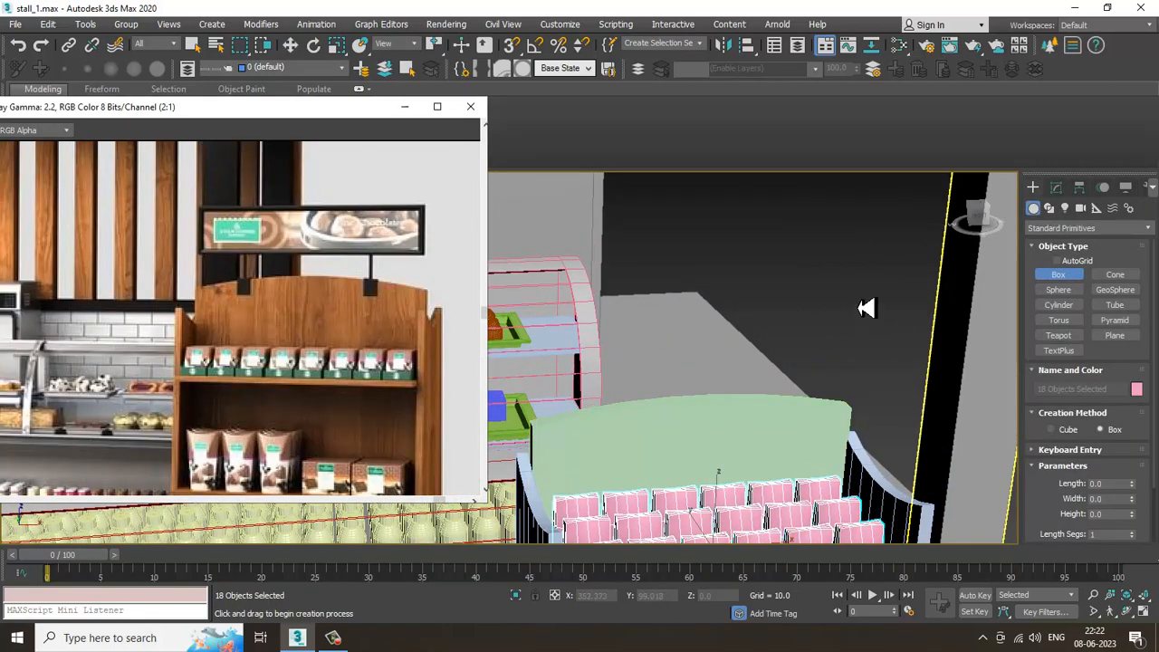
key("alt+w")
key("alt+w")
scroll(781, 336, "down", 3)
scroll(779, 340, "up", 5)
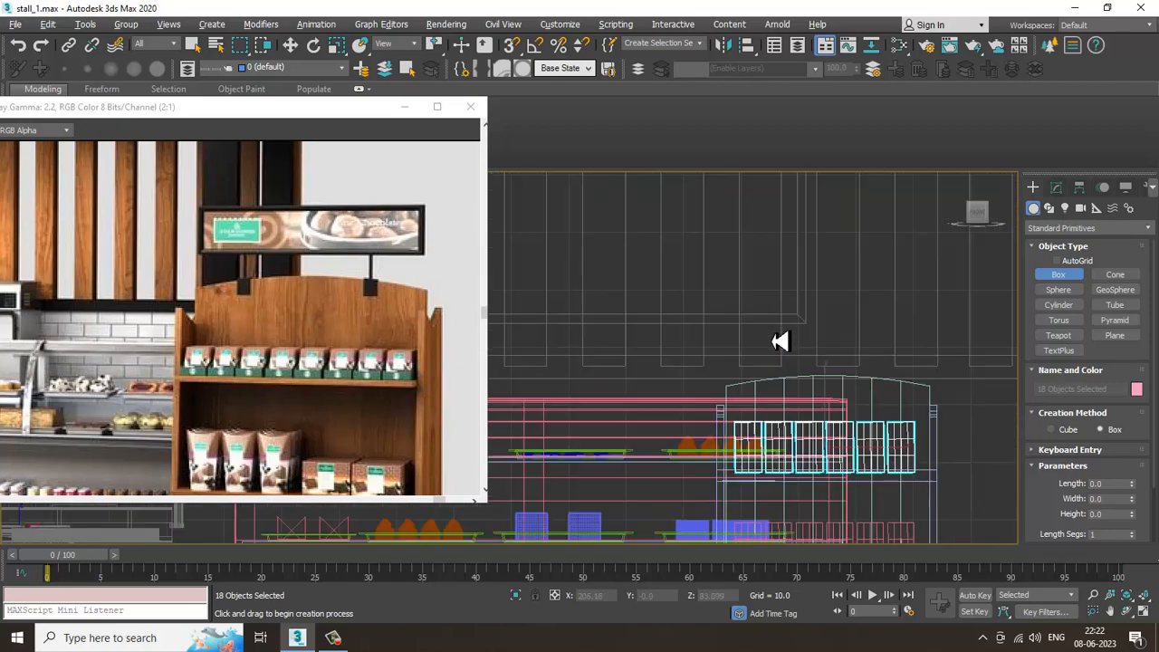
left_click_drag(741, 288, 913, 328)
key("w")
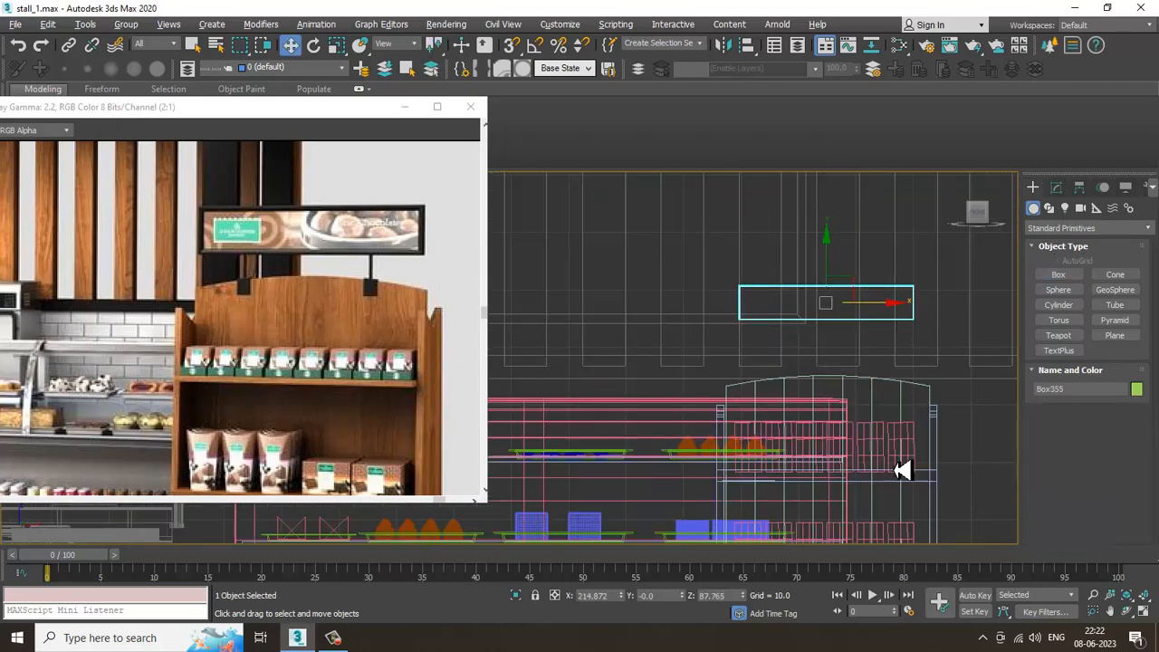
Step: Move the sign box along the Y axis to about -162.5 so it sits above the display stand
key("alt+w")
middle_click(880, 460)
key("alt+w")
middle_click_drag(880, 461, 965, 298, "alt")
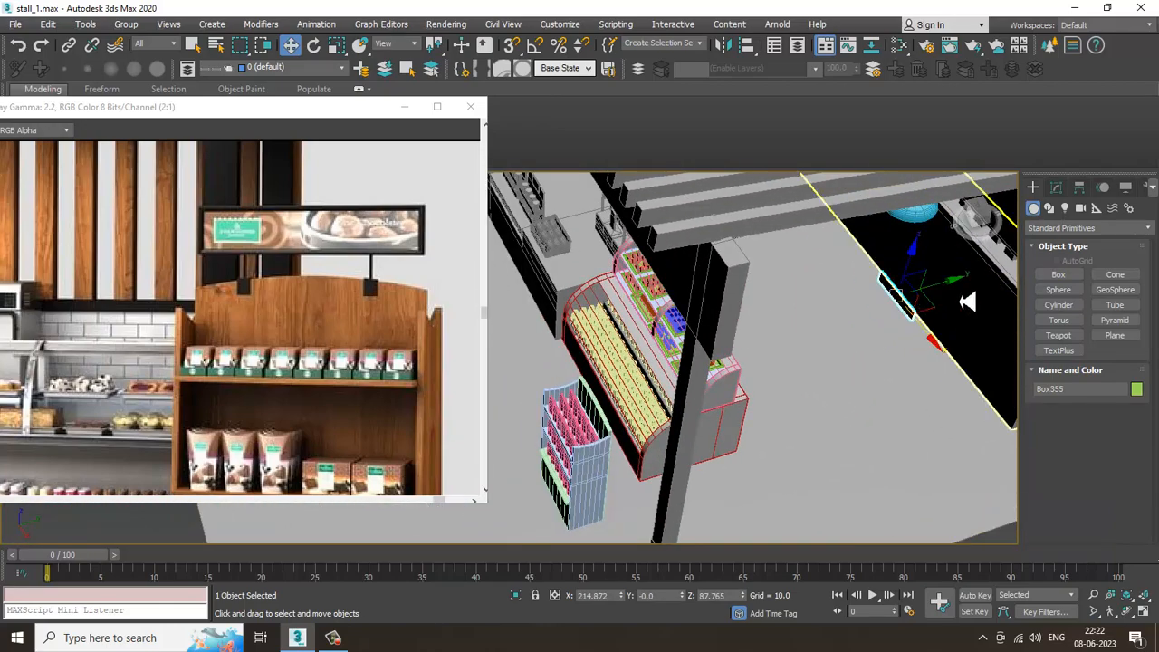
left_click_drag(944, 298, 650, 373)
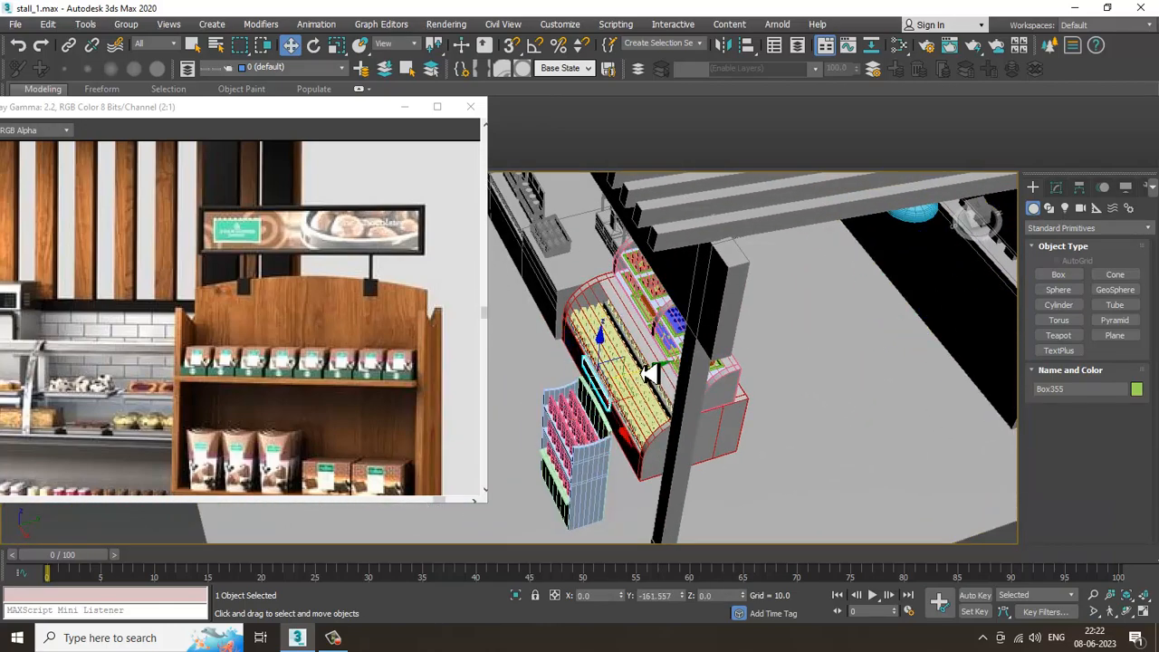
Step: Fine-tune the sign box's depth over the stand's back panel to about -162.935 on the Y axis
key("alt+w")
right_click(505, 343)
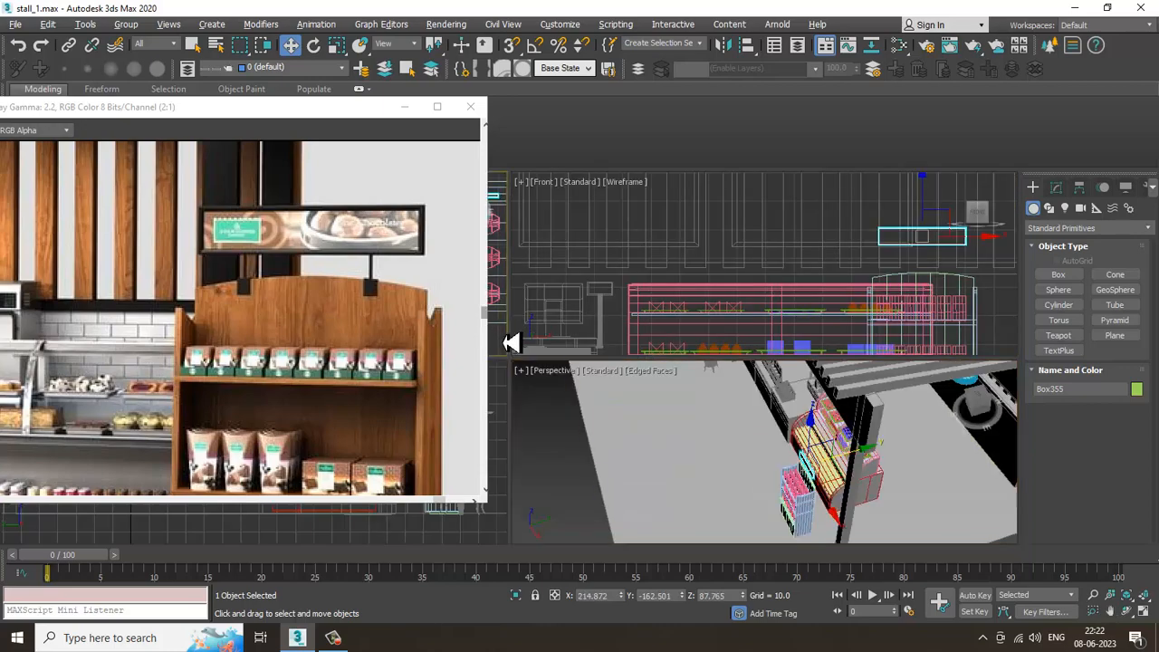
key("alt+w")
key("z")
middle_click_drag(556, 342, 833, 325)
scroll(661, 324, "down", 5)
left_click_drag(785, 293, 798, 297)
key("alt+w")
right_click(747, 426)
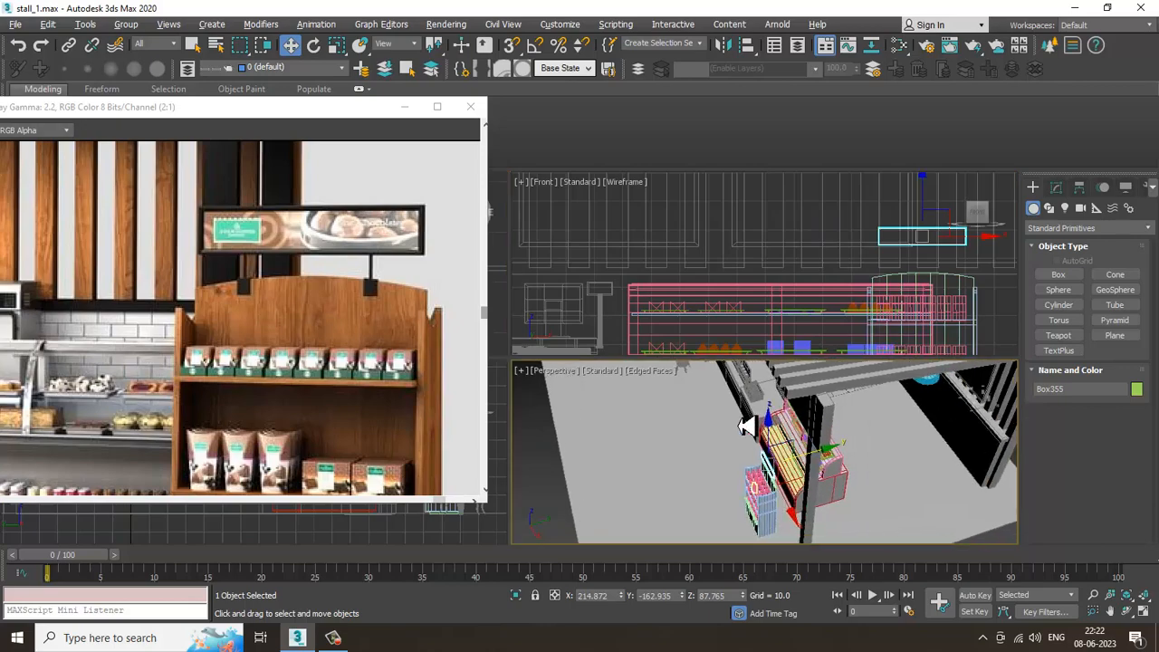
key("alt+w")
middle_click_drag(748, 427, 841, 391, "alt")
middle_click_drag(517, 387, 748, 415)
scroll(748, 414, "up", 2)
scroll(751, 362, "up", 3)
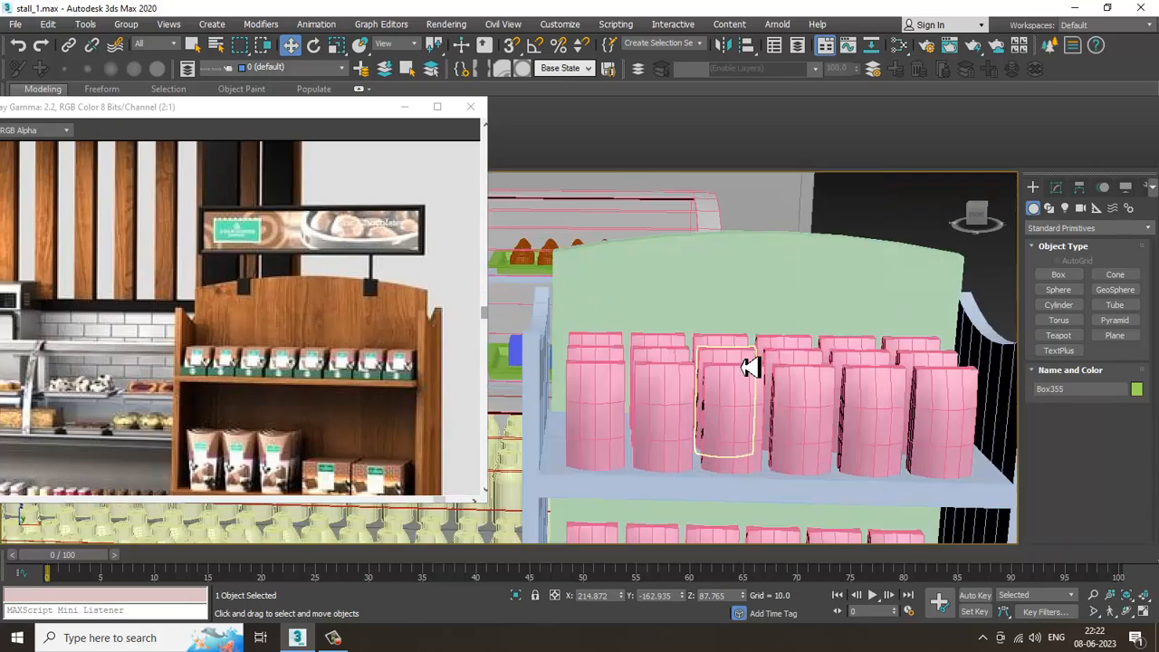
scroll(769, 349, "down", 4)
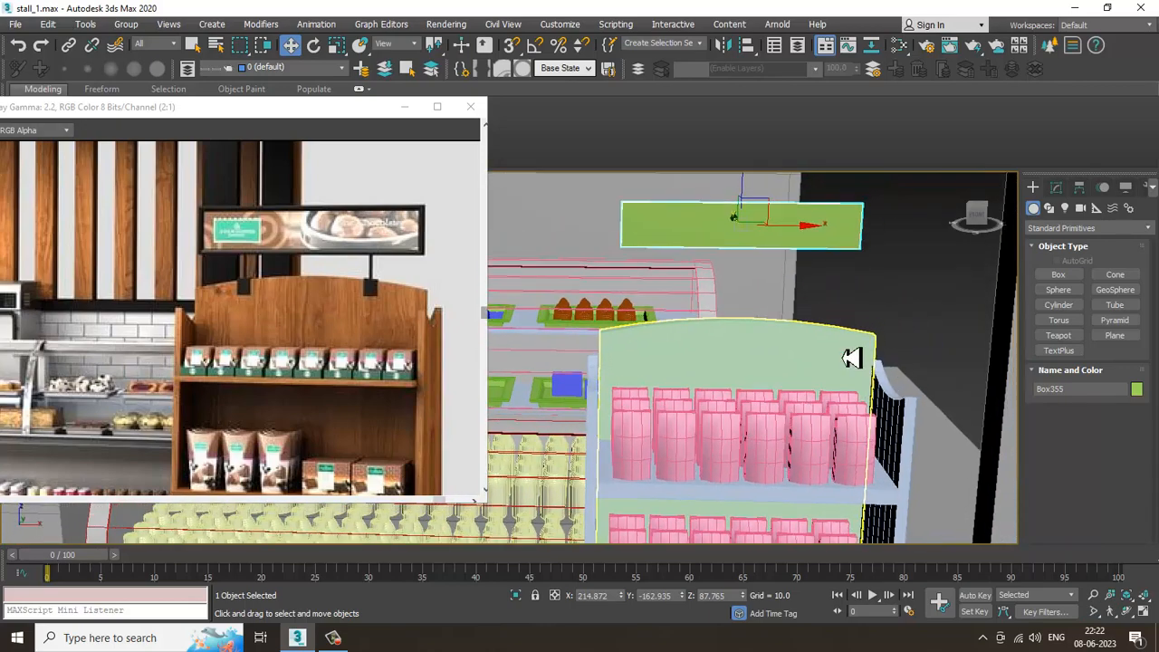
Step: Draw an open, inverted-U line in the left view around the back panel's top edge, with legs about 0.6 and 0.8 long
left_click(1050, 210)
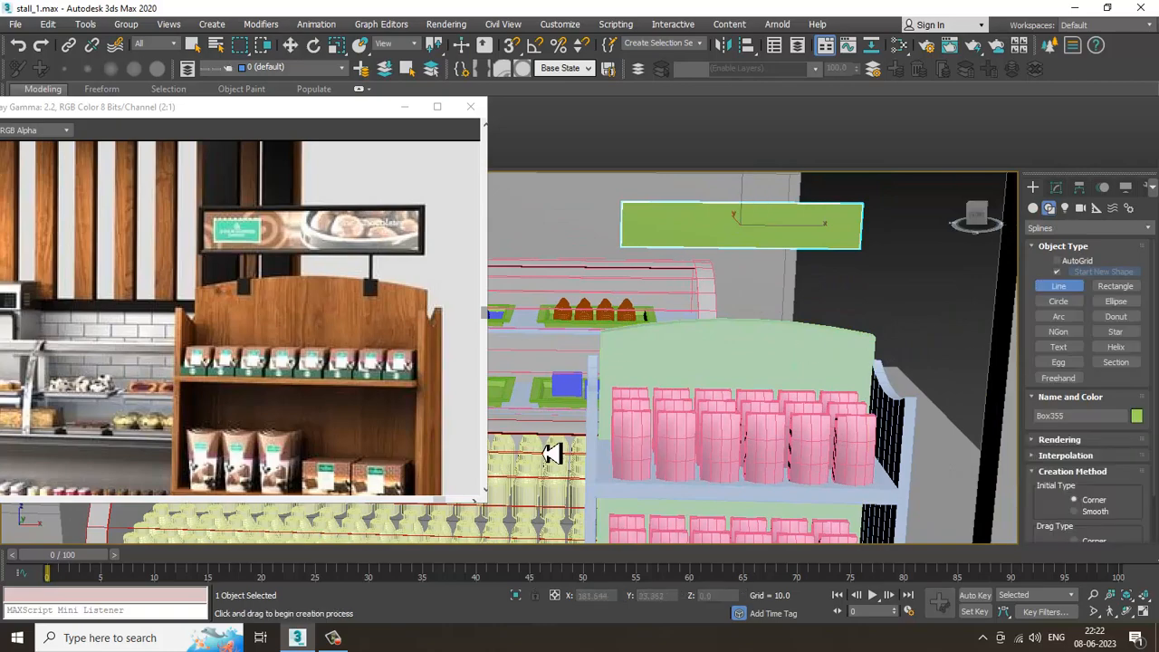
key("alt+w")
right_click(457, 538)
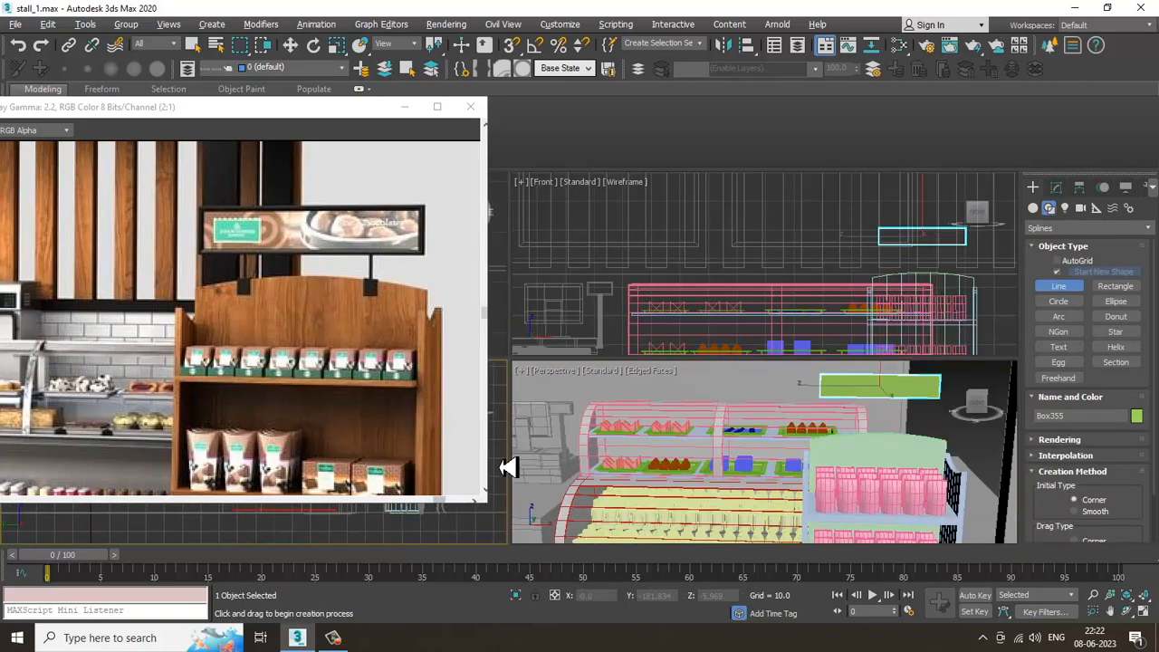
key("alt+w")
scroll(756, 303, "up", 1)
middle_click_drag(756, 303, 770, 347)
scroll(800, 279, "up", 3)
middle_click_drag(800, 279, 776, 368)
scroll(774, 367, "up", 2)
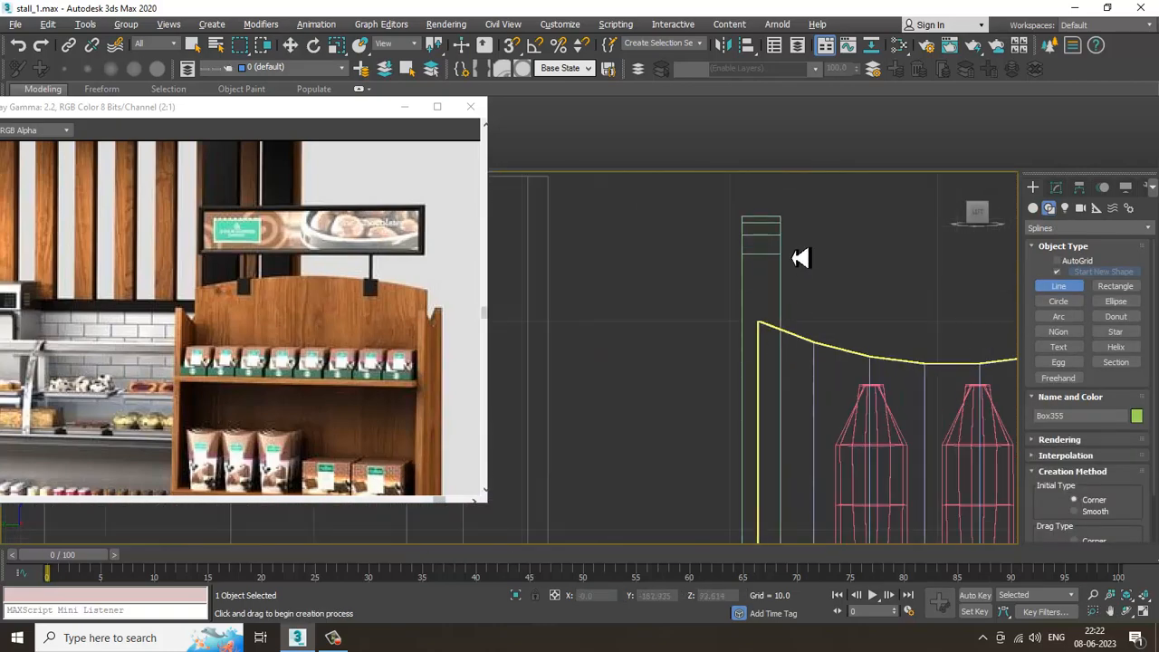
scroll(797, 256, "up", 2)
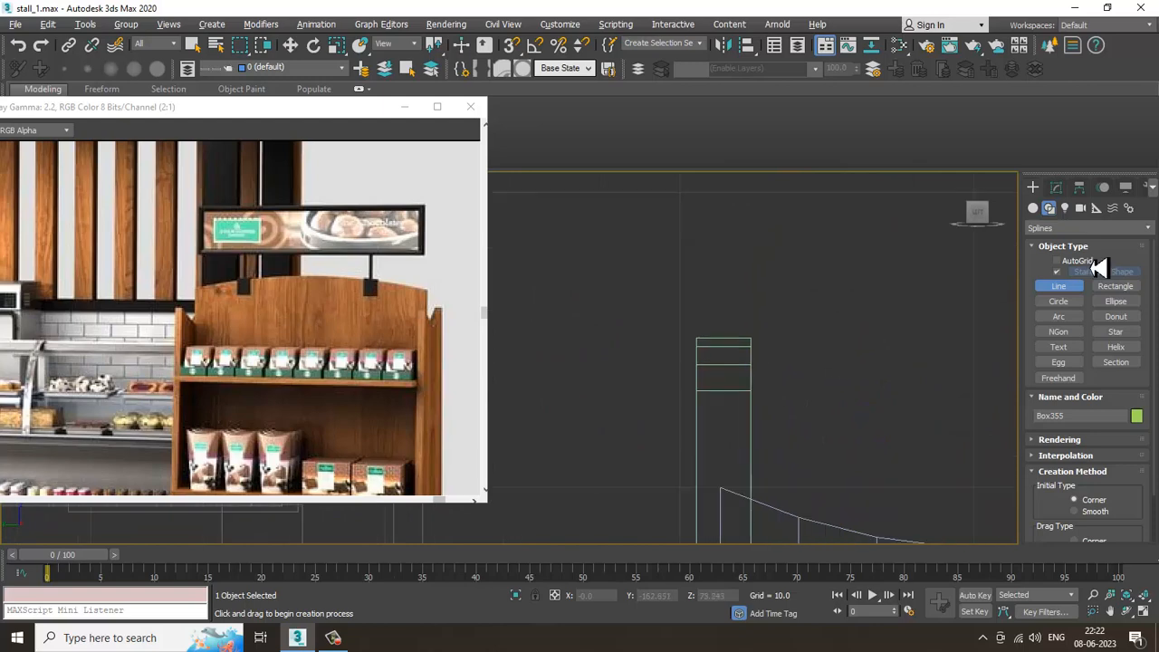
left_click(697, 343)
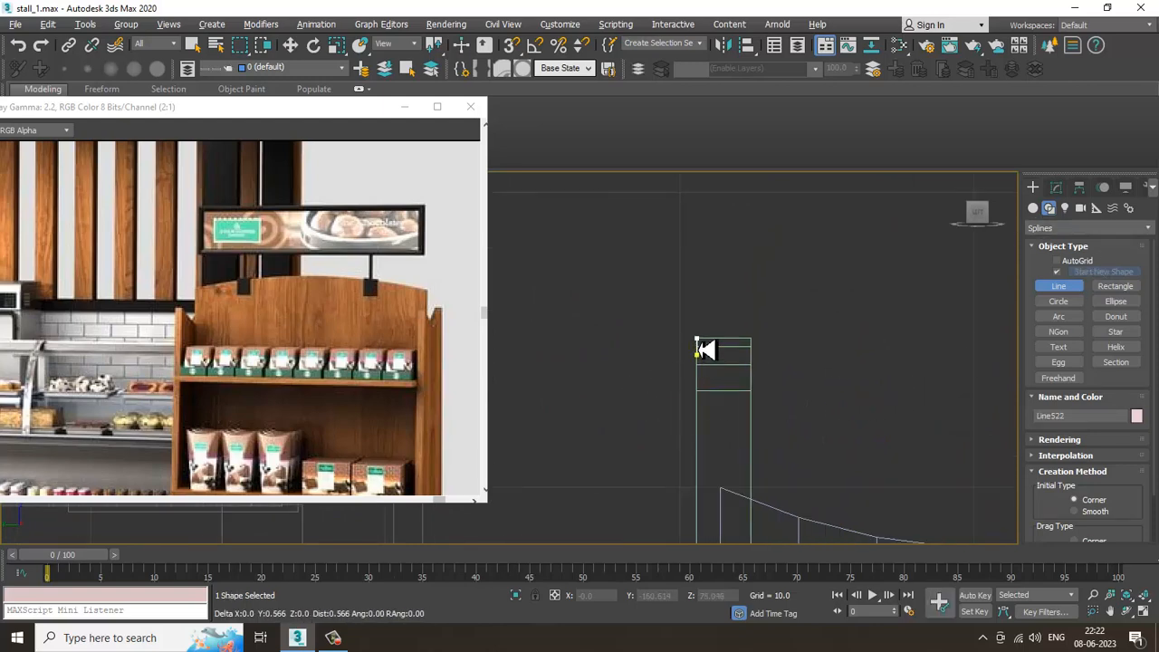
left_click(752, 337)
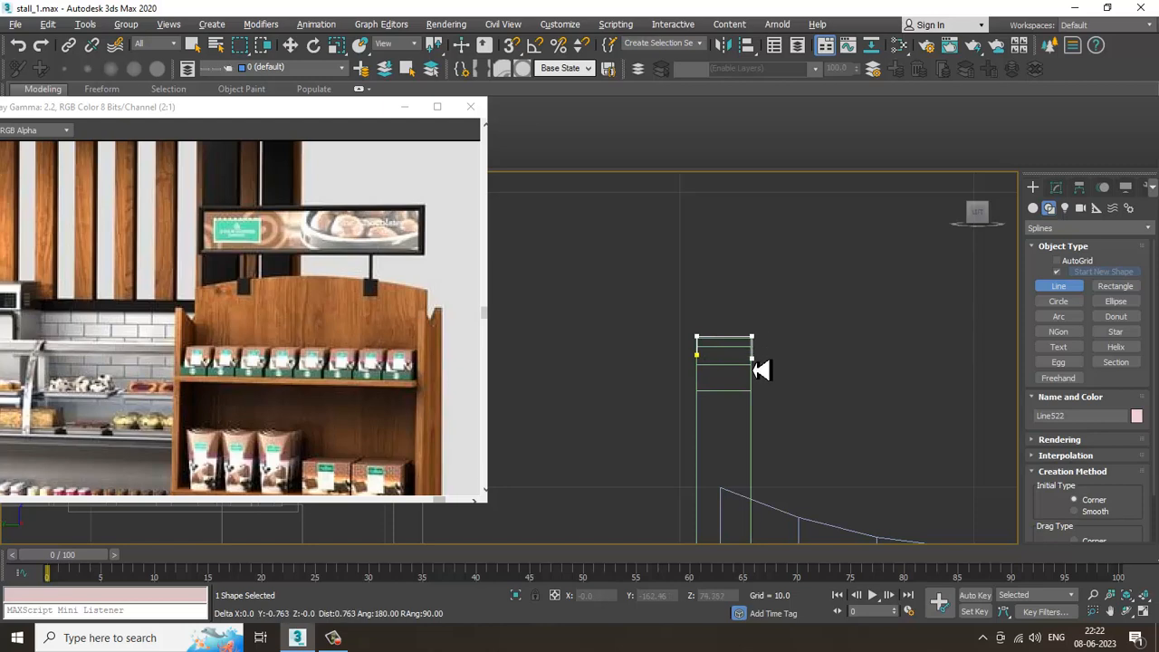
right_click(761, 371)
Step: Make the bracket line display in the viewport with a rectangular section and set its width to 0.18
left_click(1055, 186)
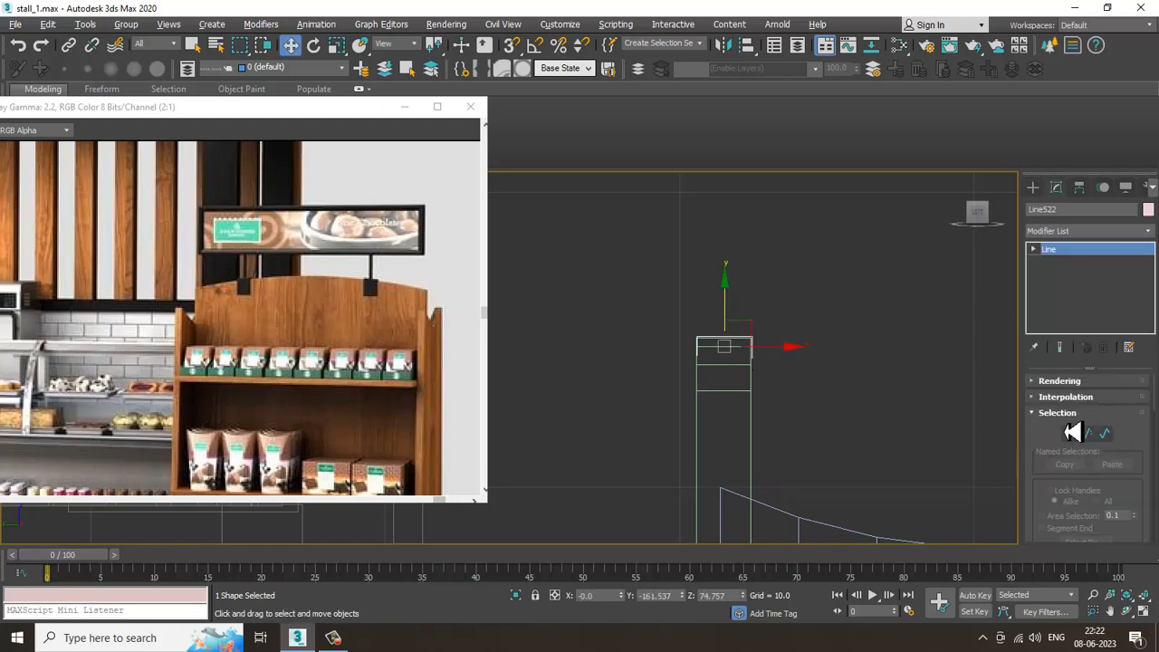
left_click(1056, 376)
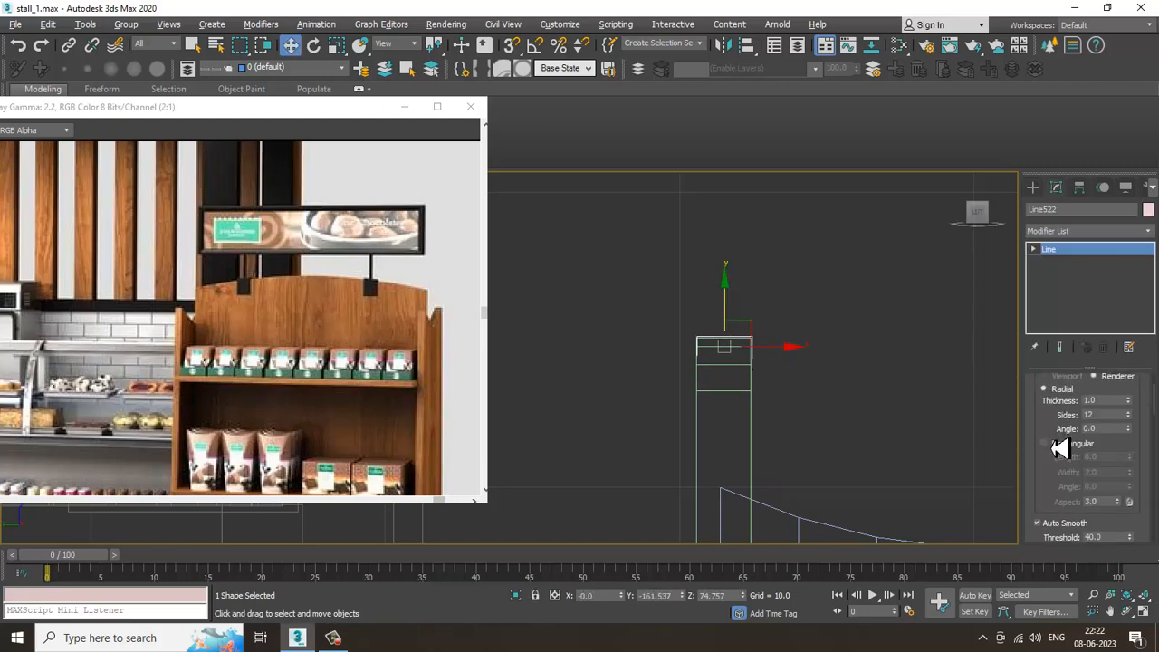
left_click(1047, 443)
scroll(1064, 425, "up", 3)
left_click(1069, 406)
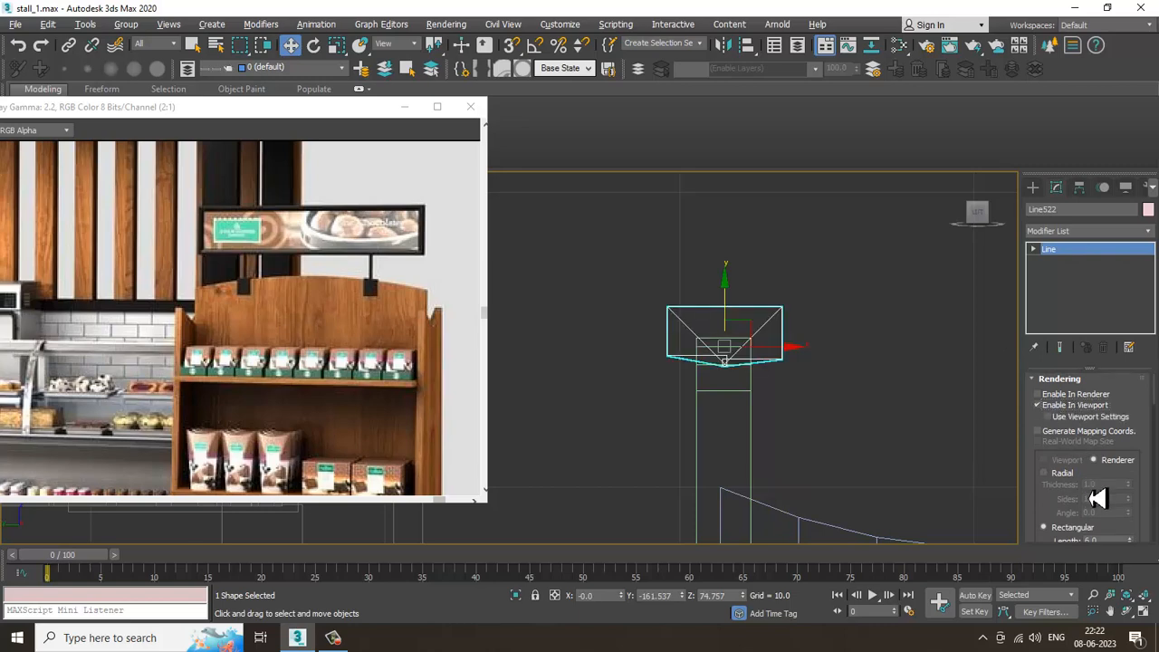
scroll(1059, 526, "down", 2)
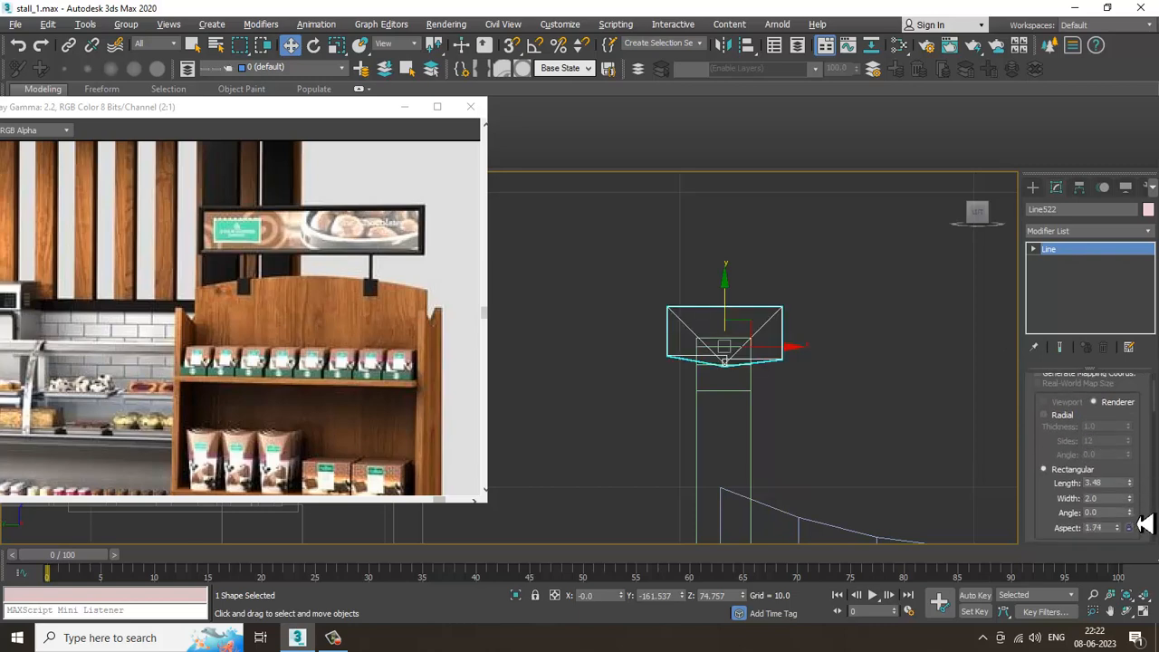
left_click_drag(1139, 514, 1145, 554)
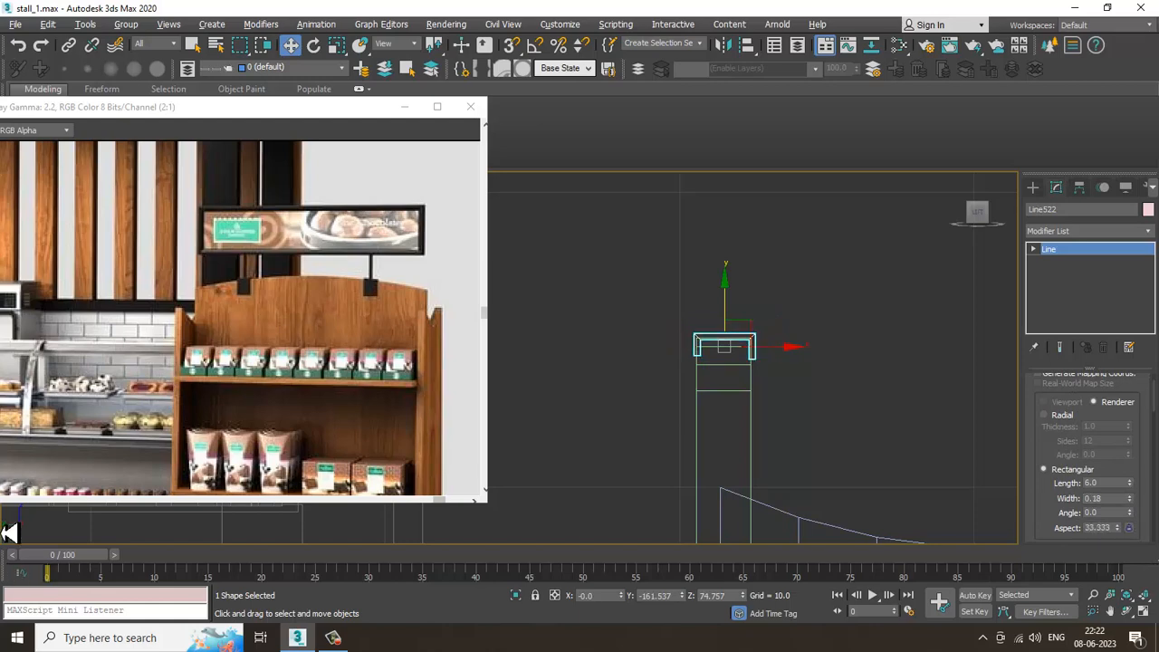
Step: Finish editing the bracket's vertices and set its rectangular section length to 1.316
scroll(638, 435, "up", 4)
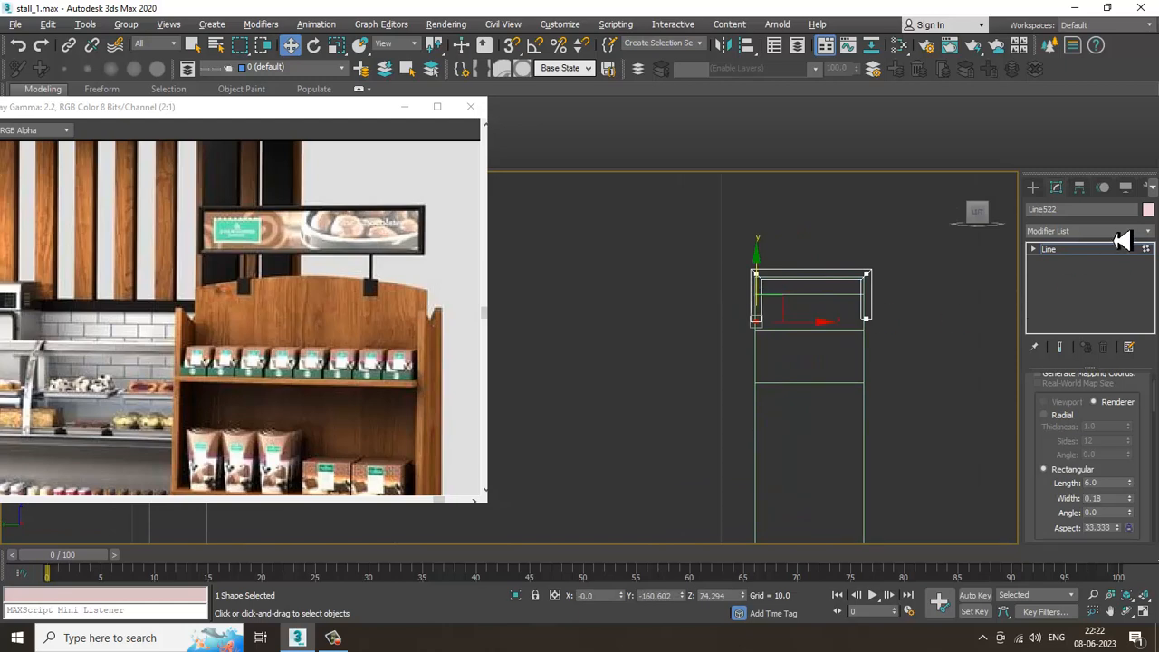
left_click(1072, 250)
key("alt+w")
middle_click(727, 471)
key("alt+w")
scroll(727, 467, "down", 6)
middle_click_drag(727, 466, 652, 453, "alt")
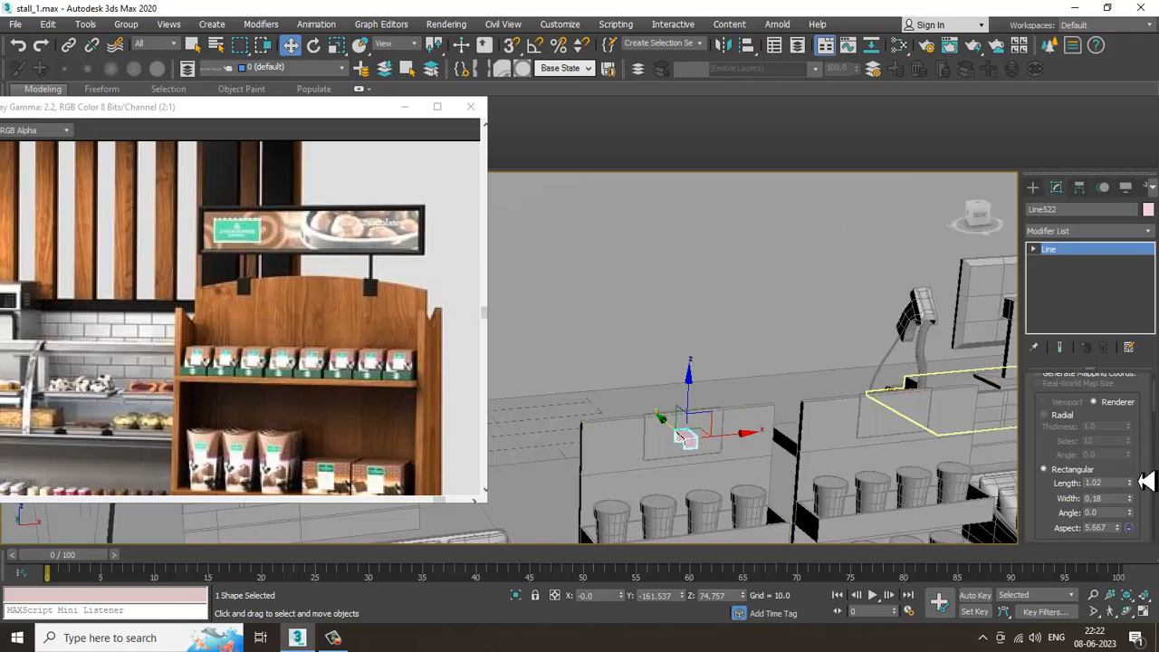
left_click_drag(1139, 490, 1138, 476)
Step: Move the bracket along the X axis to about 206.395 so it sits over the display stand's back panel
scroll(716, 455, "down", 5)
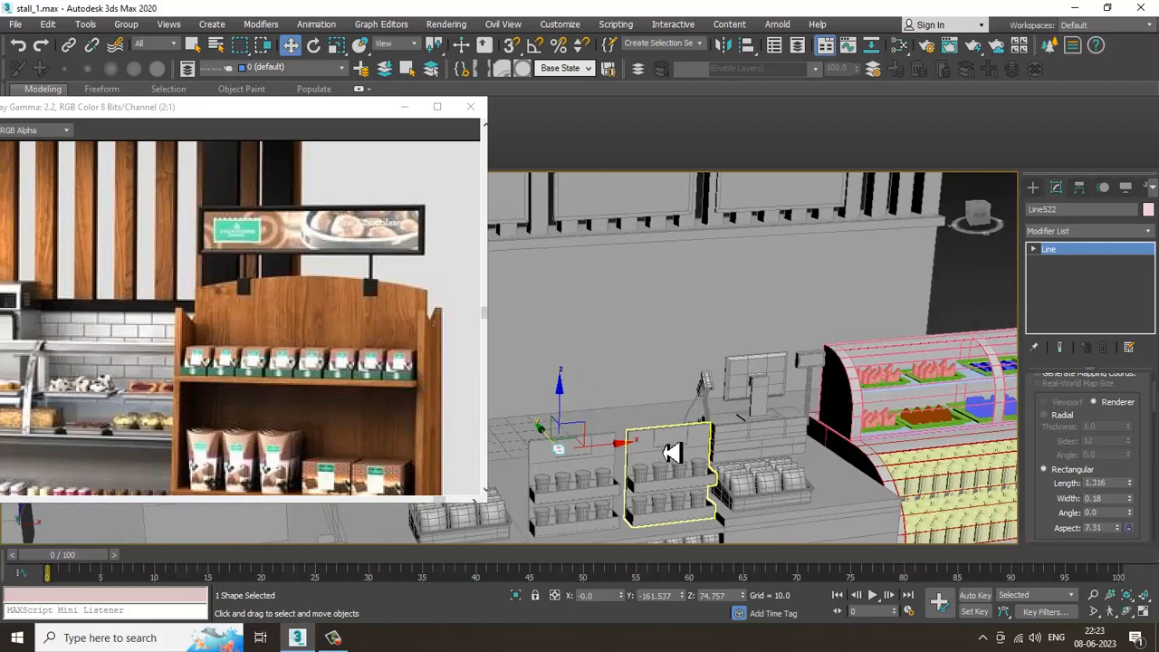
scroll(597, 462, "down", 4)
left_click_drag(643, 456, 862, 451)
scroll(770, 425, "up", 8)
scroll(686, 440, "down", 4)
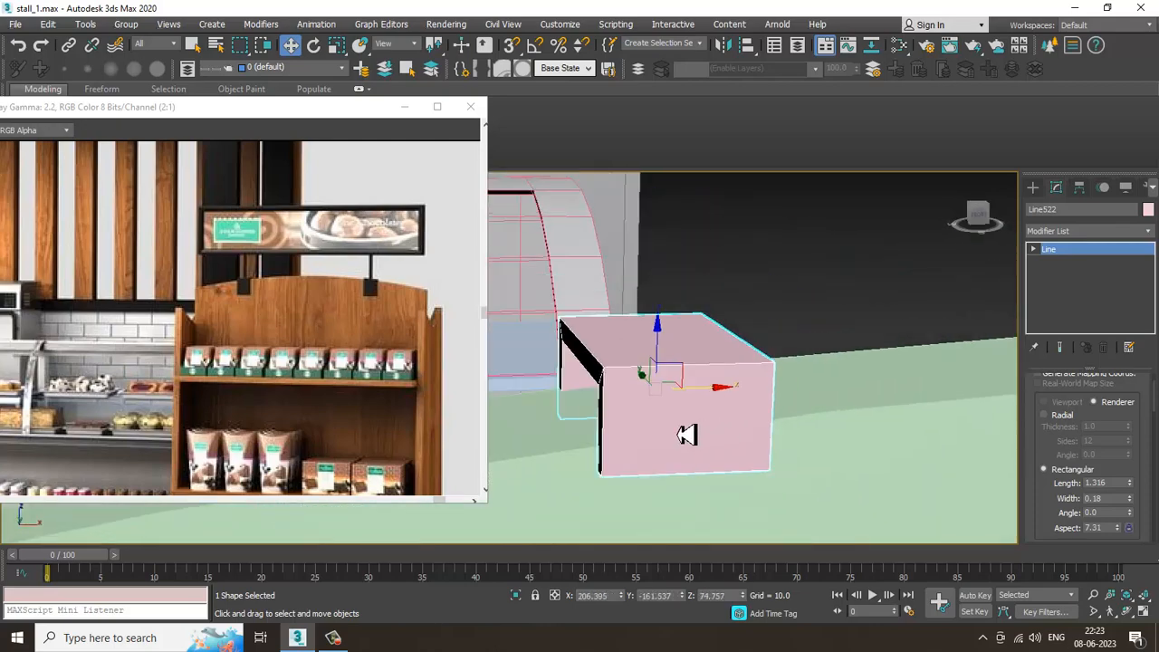
scroll(669, 418, "down", 5)
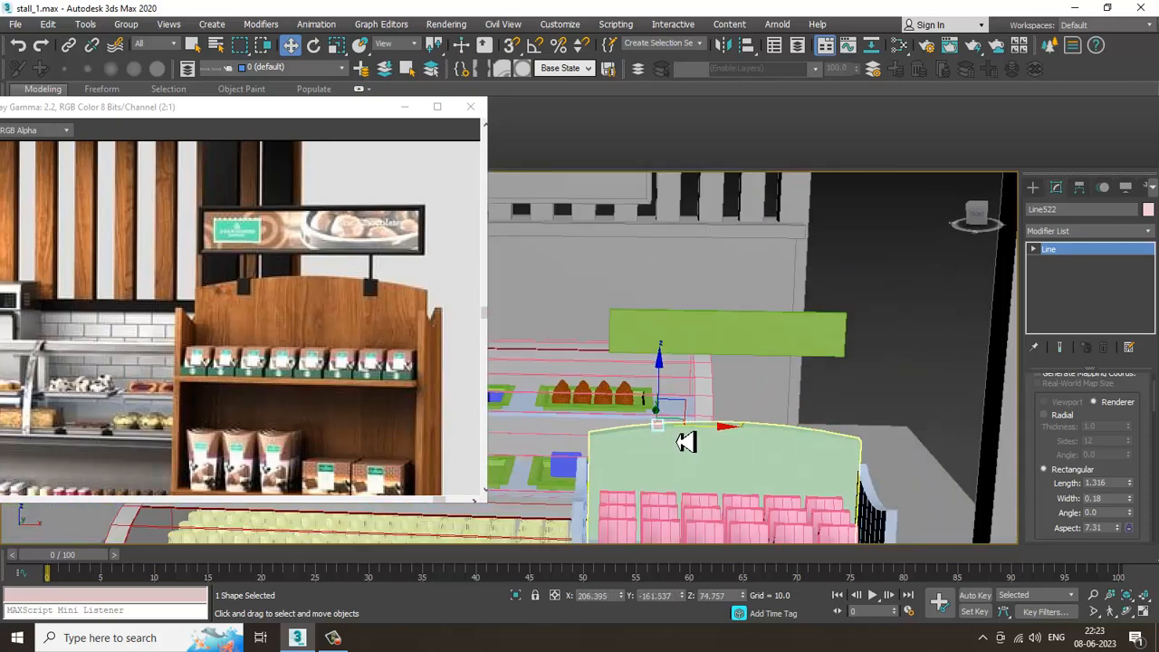
Step: Adjust the bracket's height to about 74.263 on the Z axis so it sits on the back panel's curved top edge
left_click_drag(658, 387, 657, 394)
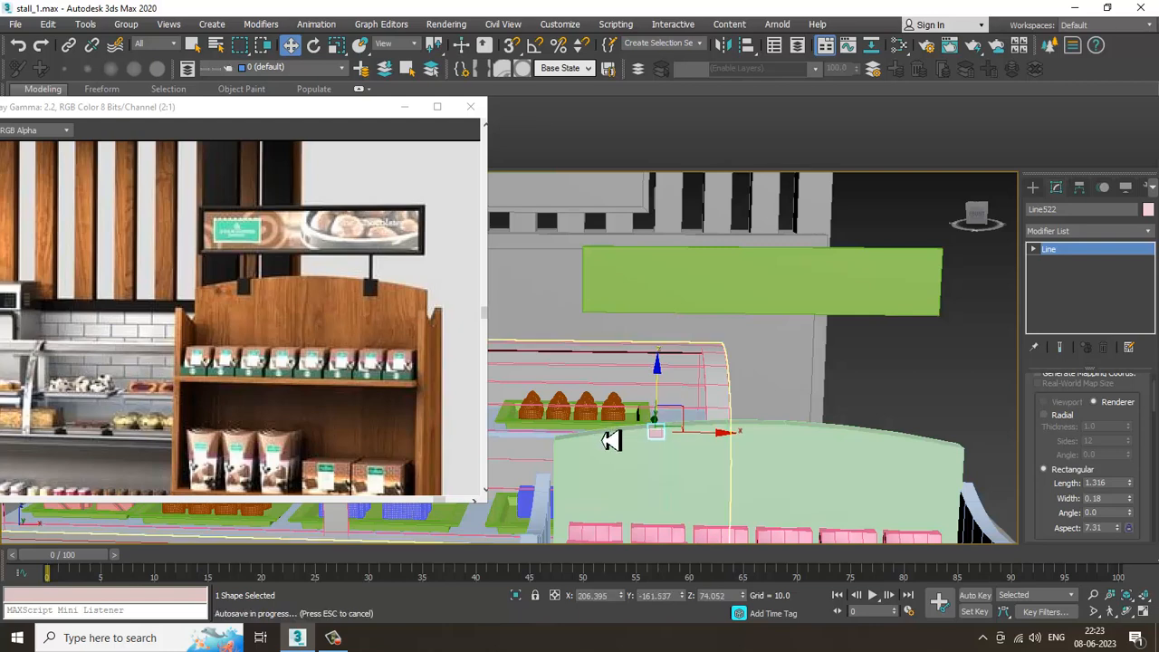
scroll(697, 434, "up", 5)
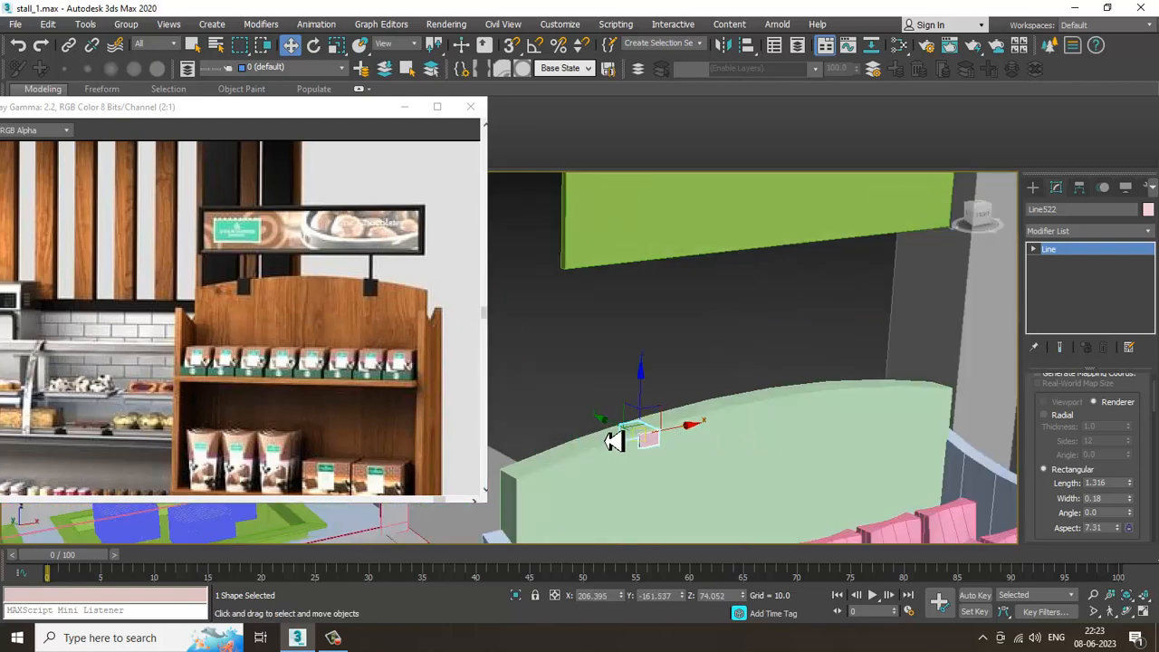
left_click_drag(698, 407, 695, 401)
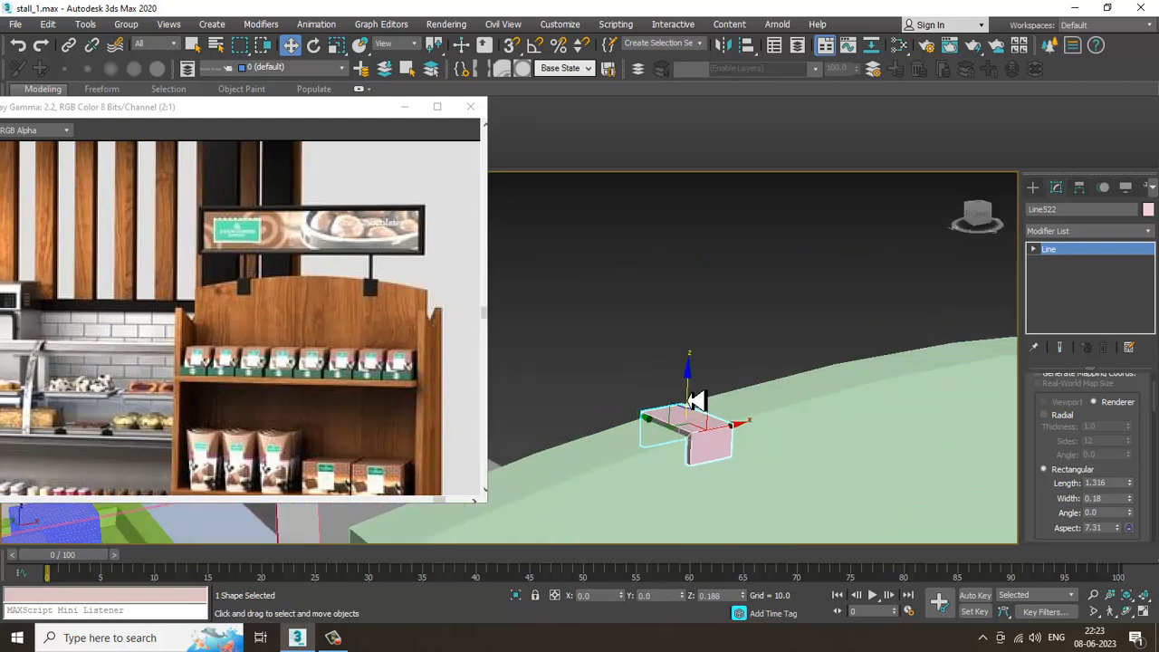
scroll(688, 421, "down", 6)
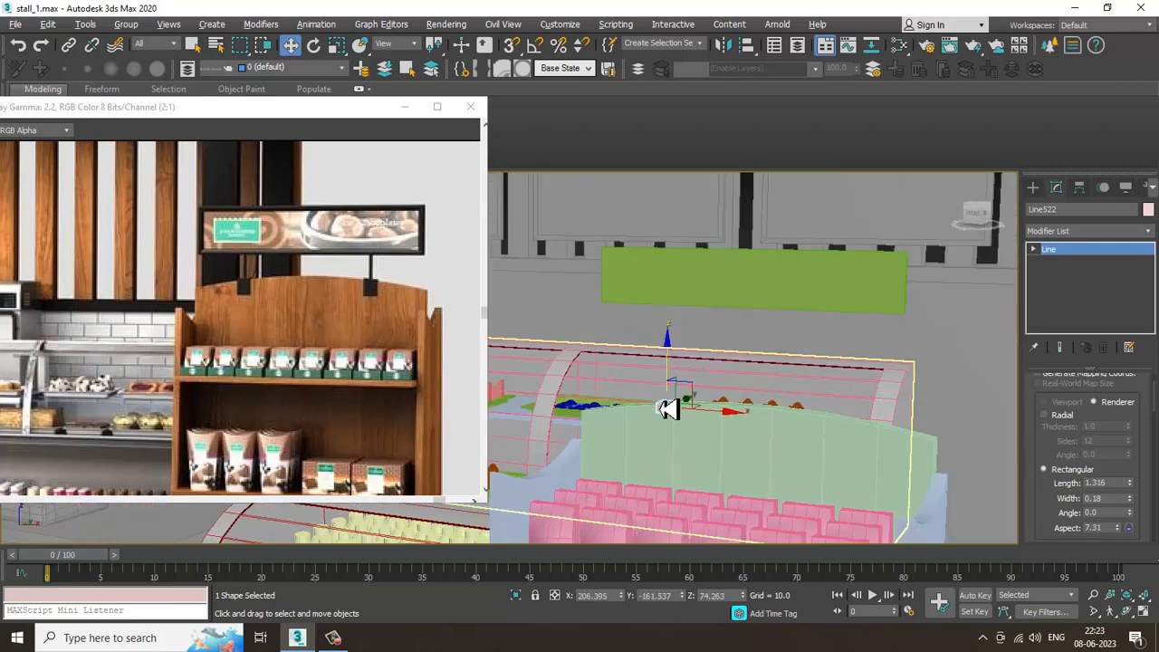
Step: Make one copy of the bracket along the X axis at about 224.131, near the other end of the back panel
left_click_drag(701, 426, 878, 439, "shift")
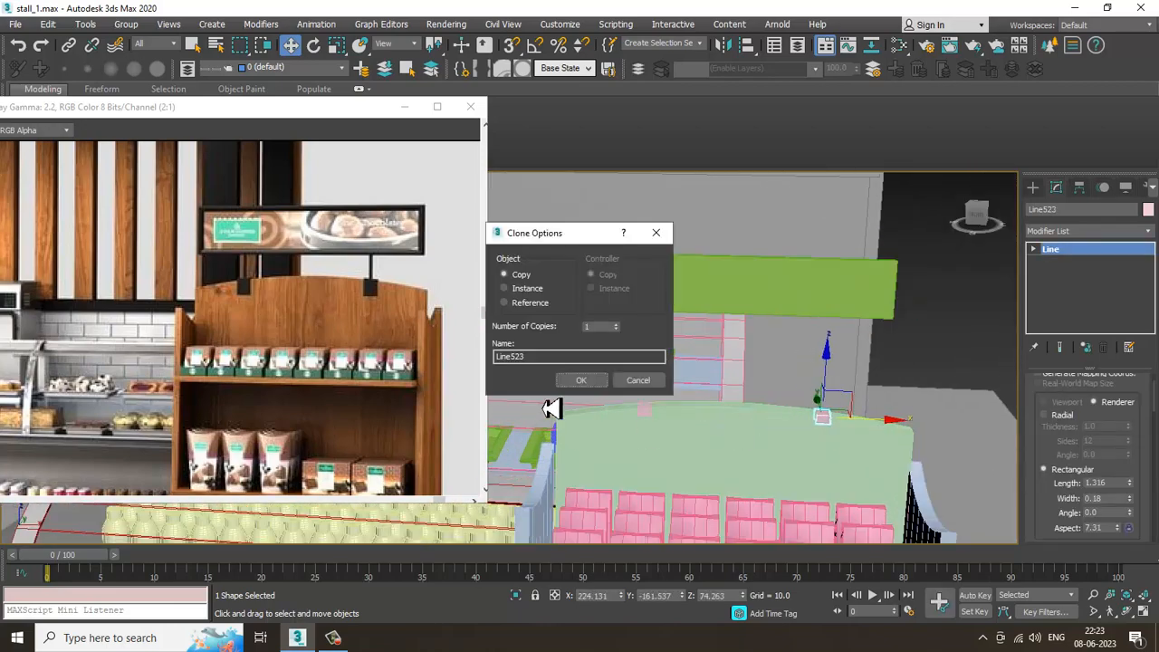
left_click(596, 389)
scroll(815, 425, "up", 3)
Step: Draw a straight vertical line in the front view from the sign box's lower edge down to the first bracket
key("alt+w")
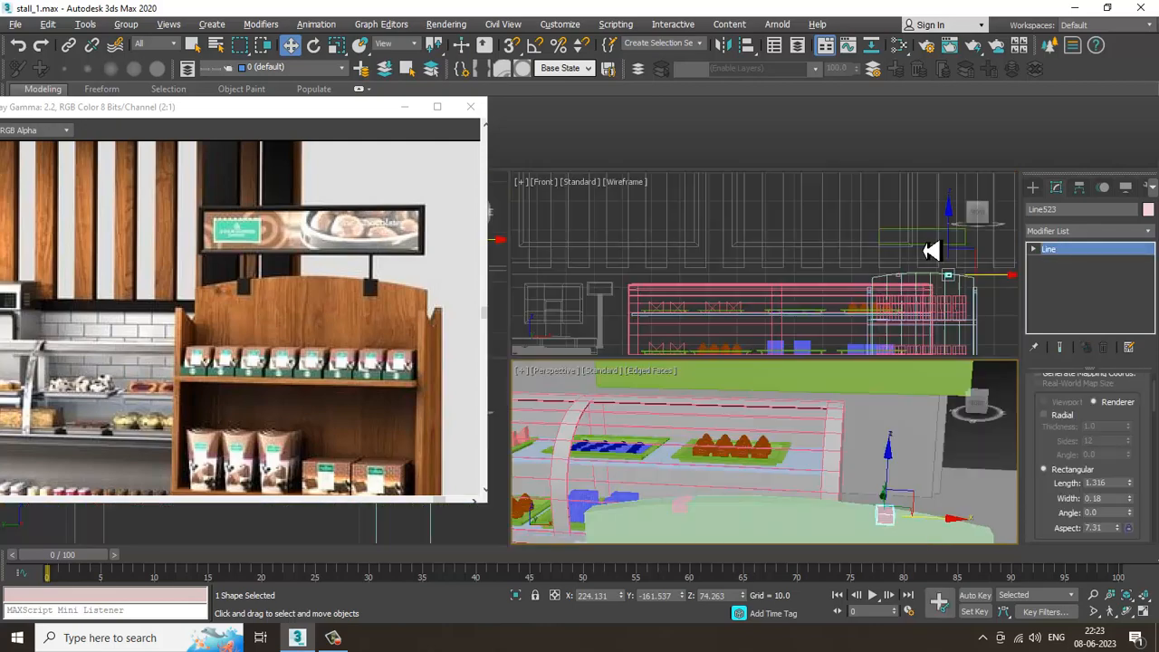
middle_click_drag(927, 250, 889, 249)
key("alt+w")
middle_click_drag(797, 318, 813, 316)
scroll(816, 315, "up", 3)
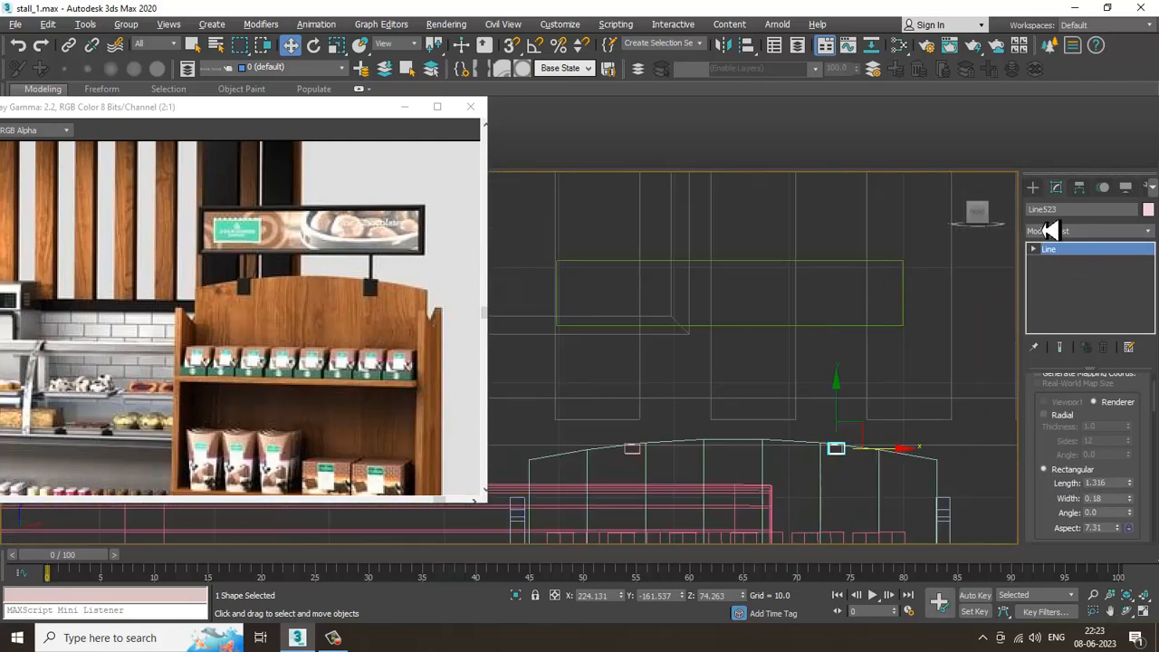
left_click(1032, 186)
left_click(1059, 286)
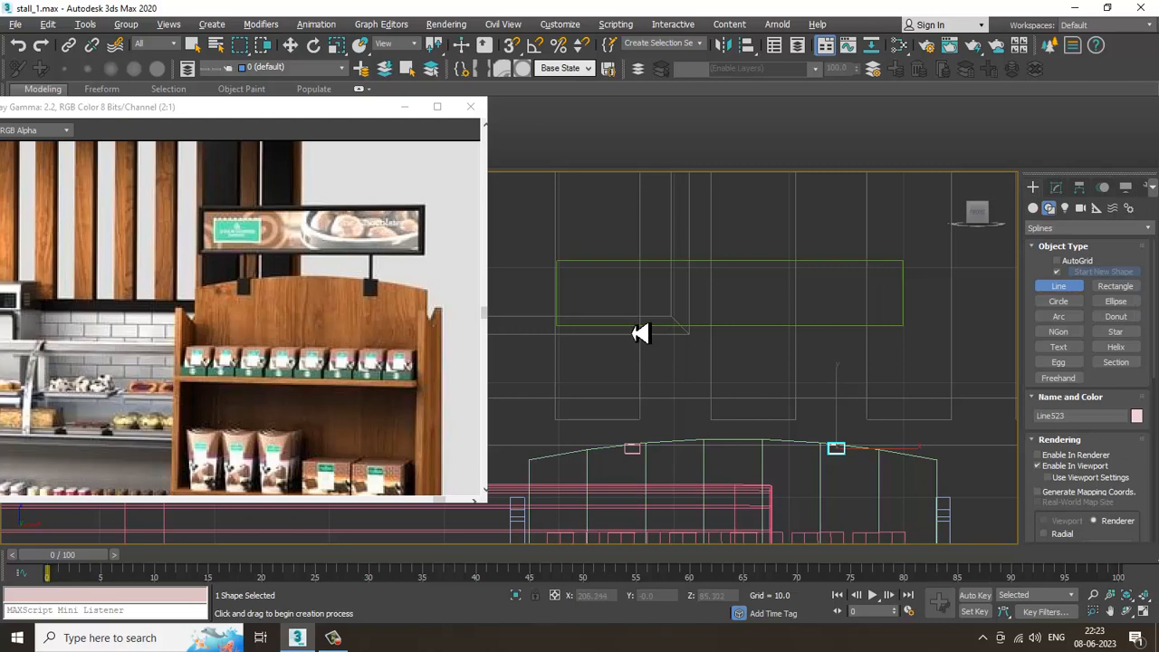
left_click(631, 322)
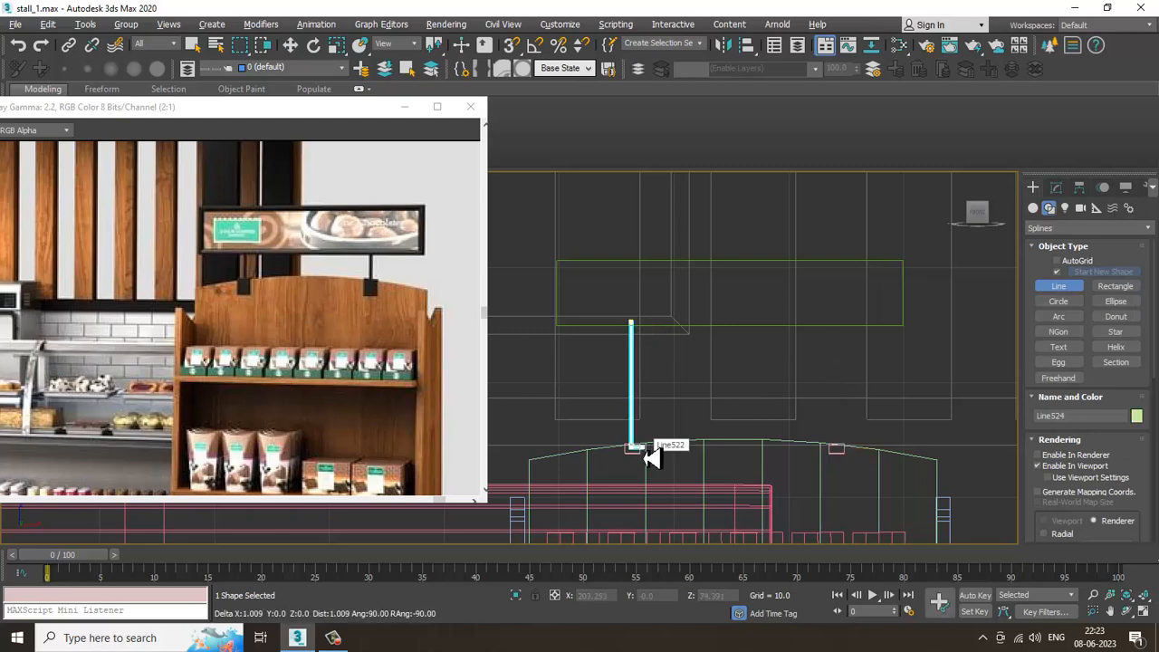
right_click(644, 449)
key("w")
Step: Switch the support post's rendered section from rectangular to radial
left_click(1057, 188)
key("alt+w")
middle_click(864, 507)
key("z")
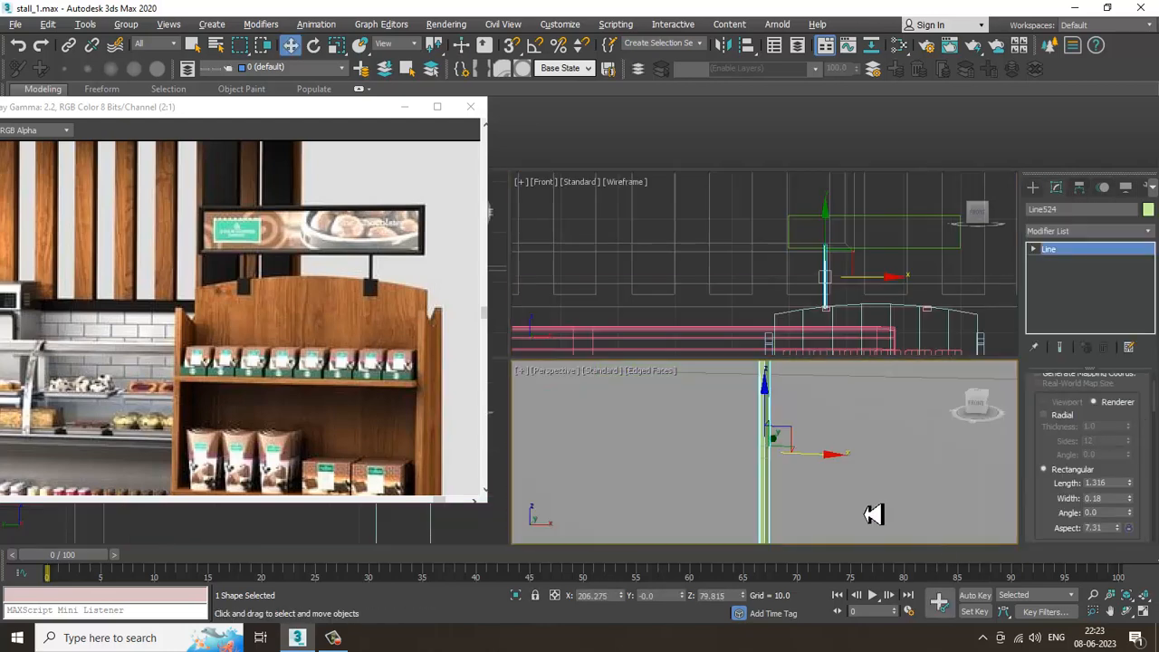
key("alt+w")
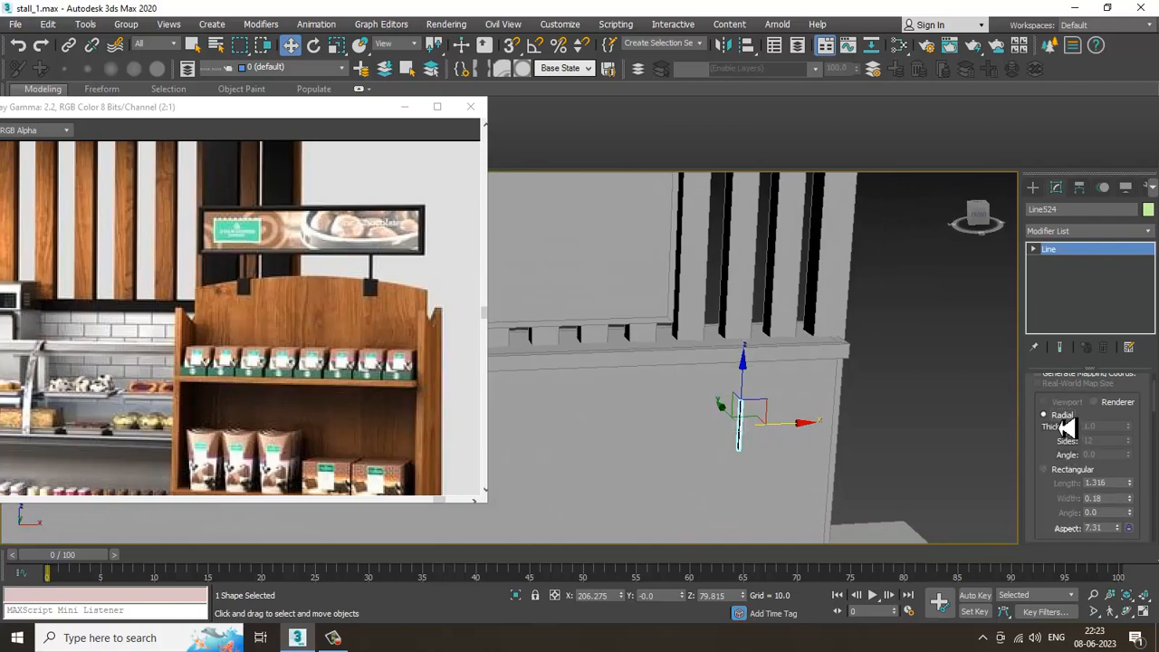
Step: Move the support post along the Y axis to about -160.891 at the stand's back and set its thickness to 0.59
middle_click_drag(819, 433, 667, 369, "alt")
scroll(700, 373, "down", 5)
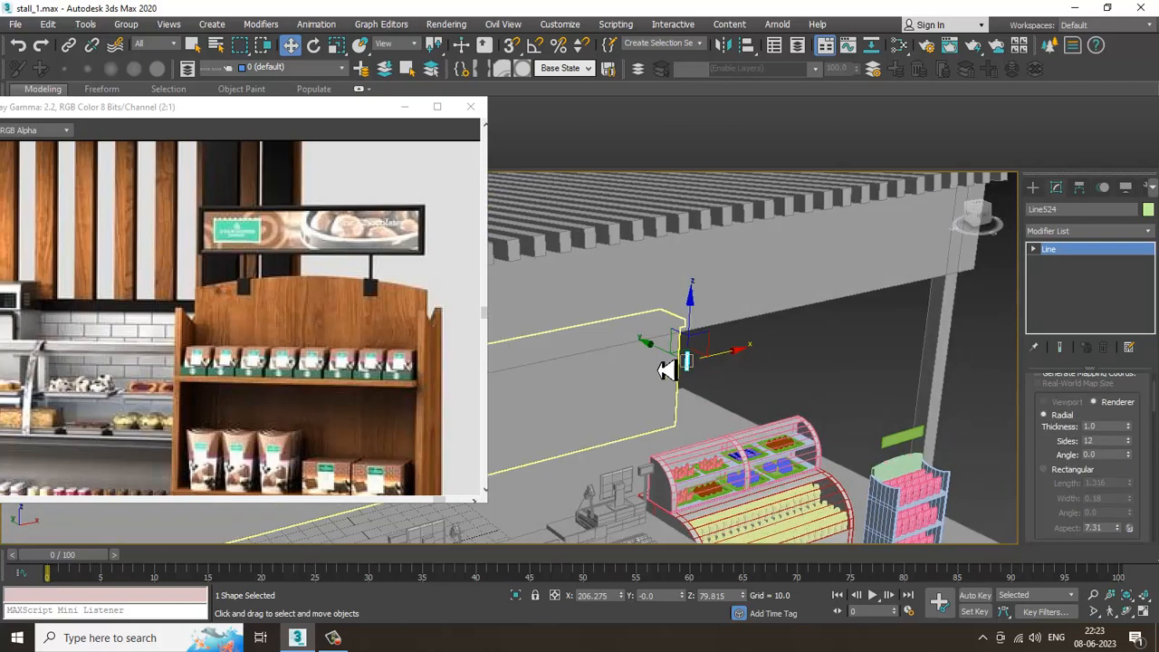
left_click_drag(665, 370, 865, 445)
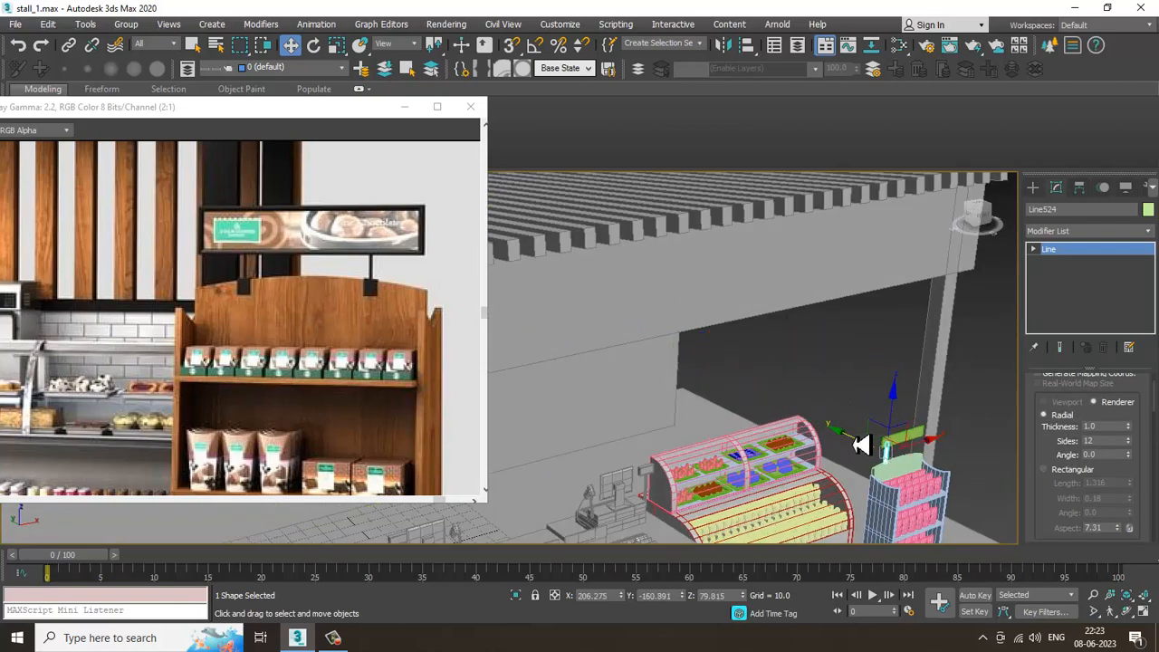
key("z")
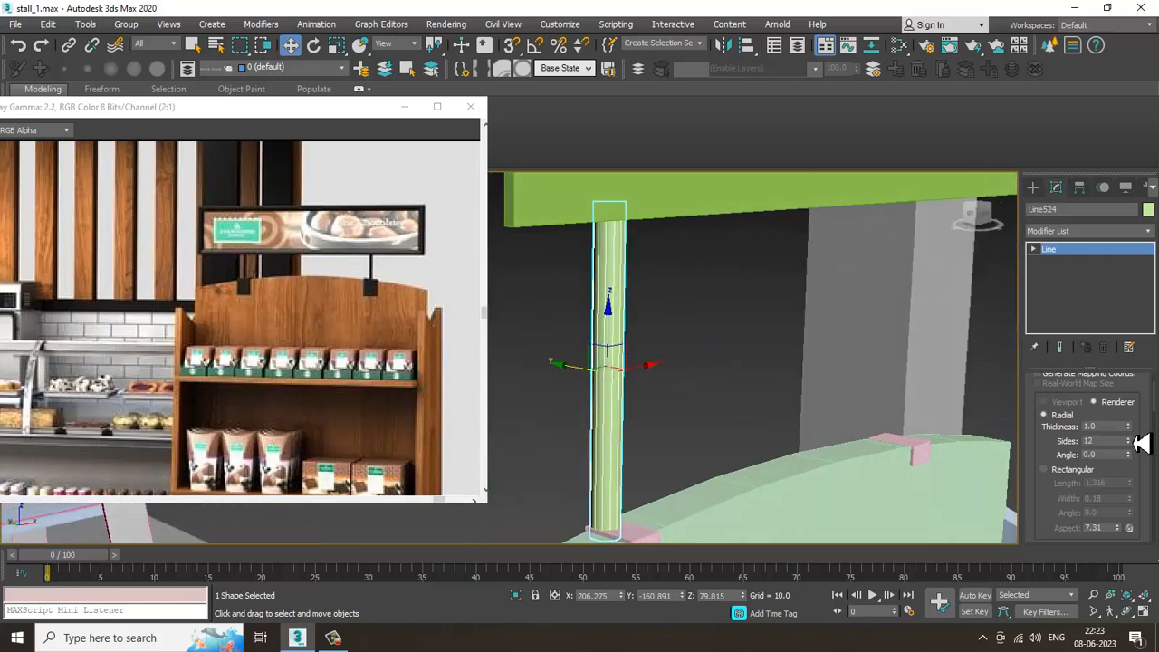
left_click_drag(1141, 442, 1149, 468)
Step: Move the sign box along the Y axis to about -161.199 so it meets the support post
middle_click_drag(582, 473, 654, 407, "alt")
left_click(656, 254)
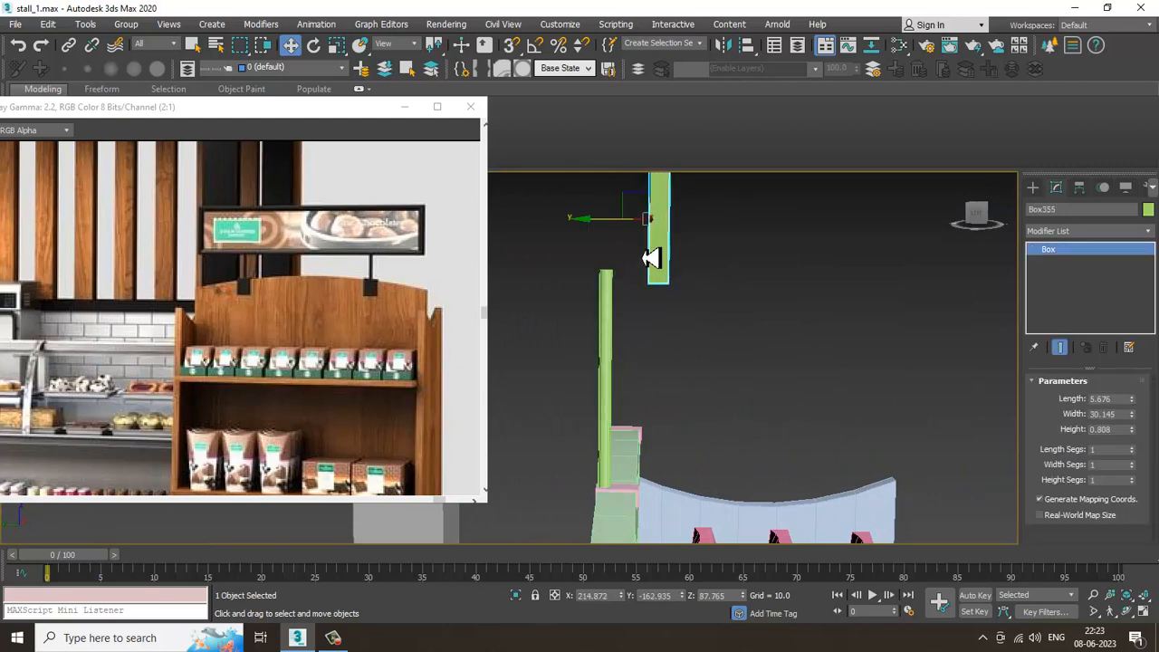
left_click_drag(618, 234, 586, 227)
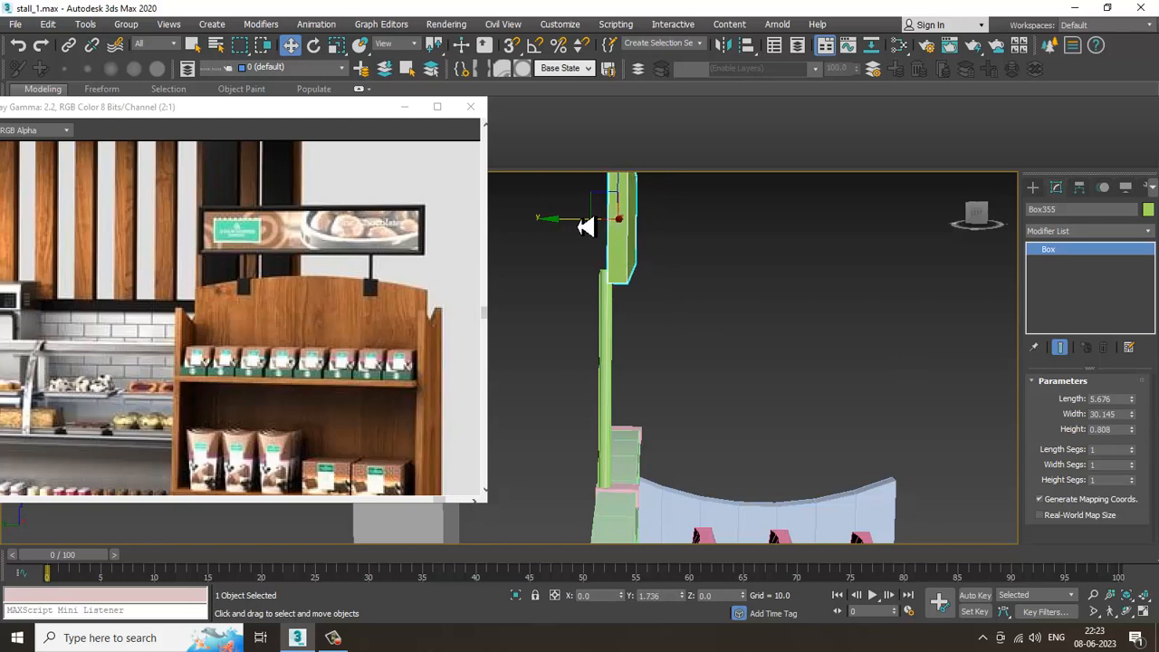
Step: Set the support post's thickness to 0.45 and nudge it along the Y axis toward the sign box
left_click(614, 335)
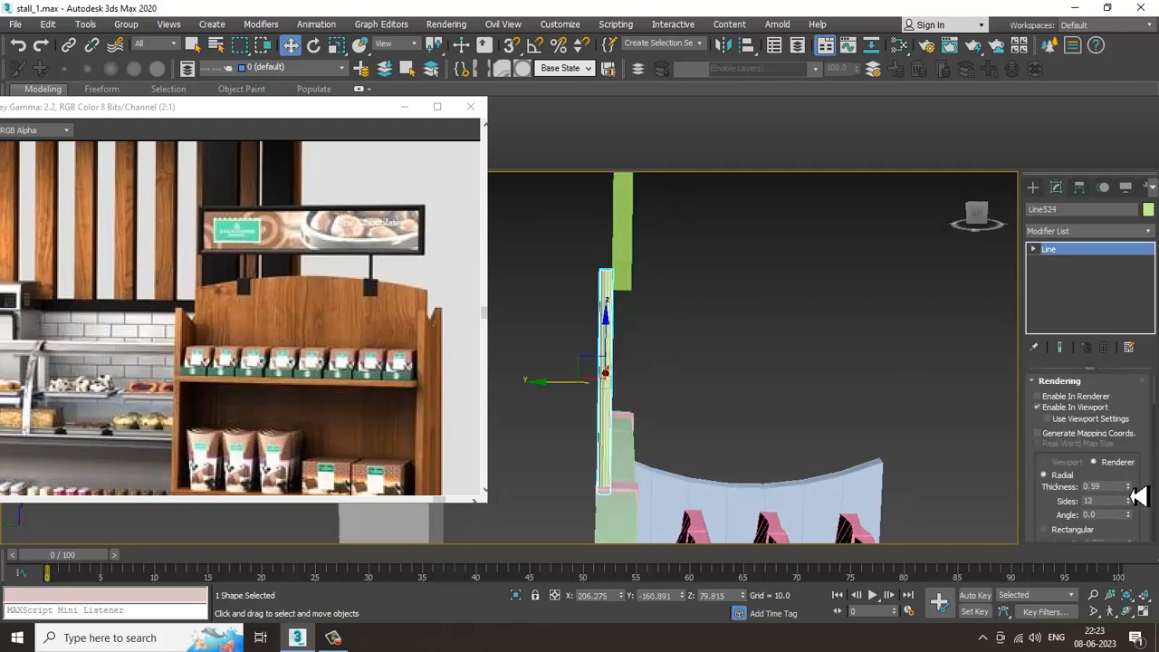
left_click_drag(1137, 496, 1141, 507)
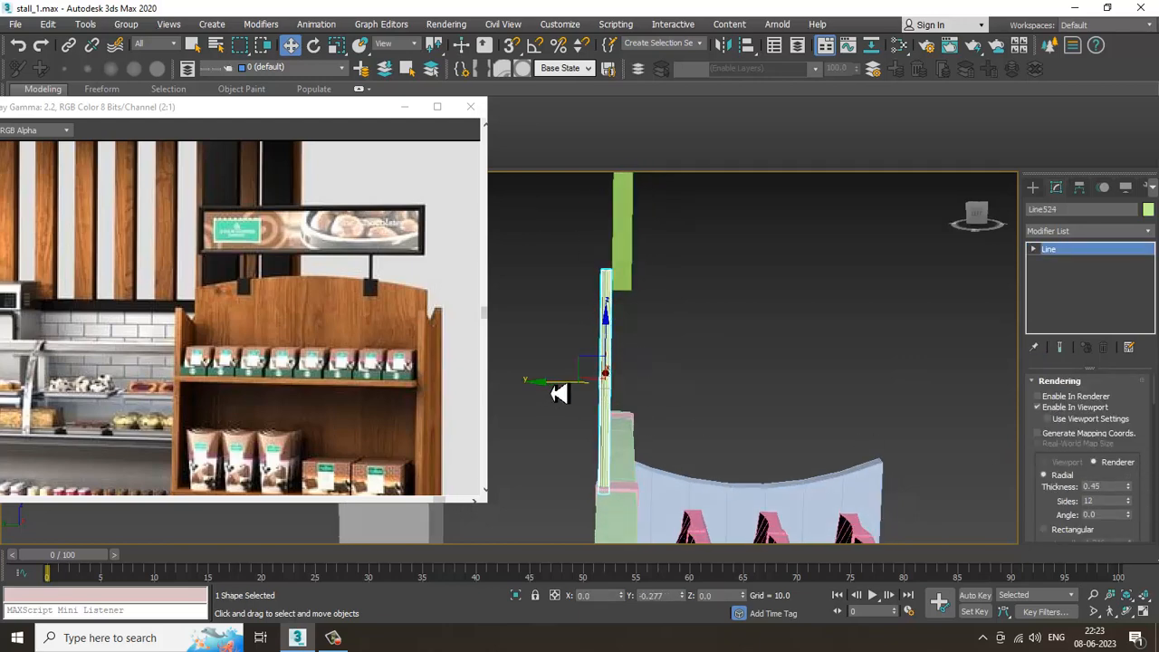
left_click_drag(558, 393, 567, 393)
Step: Lower the sign box along the Z axis to about 86.076 so it sits closer above the stand
middle_click_drag(827, 417, 777, 349, "alt")
left_click(776, 344)
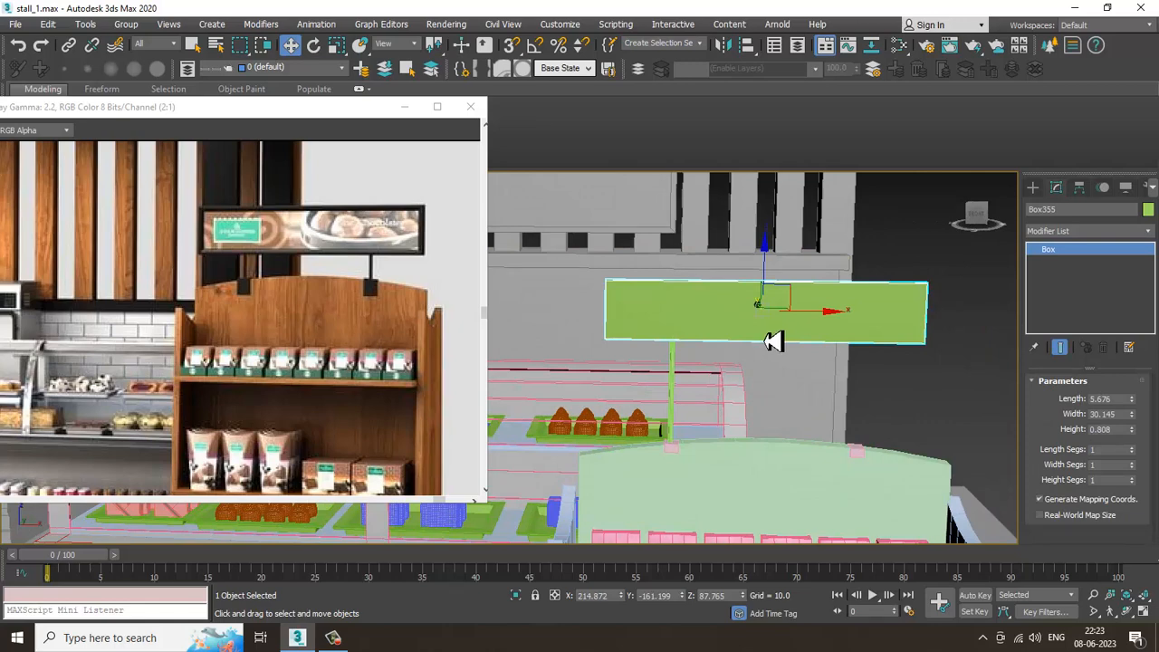
left_click_drag(776, 277, 693, 339)
scroll(670, 380, "up", 5)
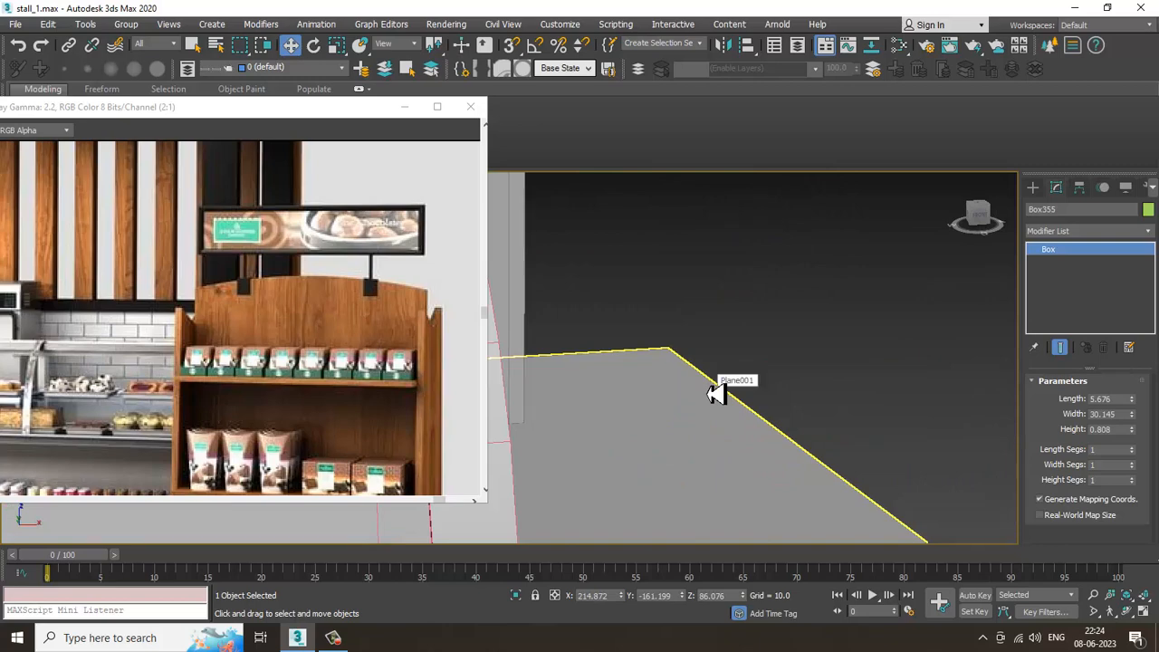
scroll(715, 394, "down", 5)
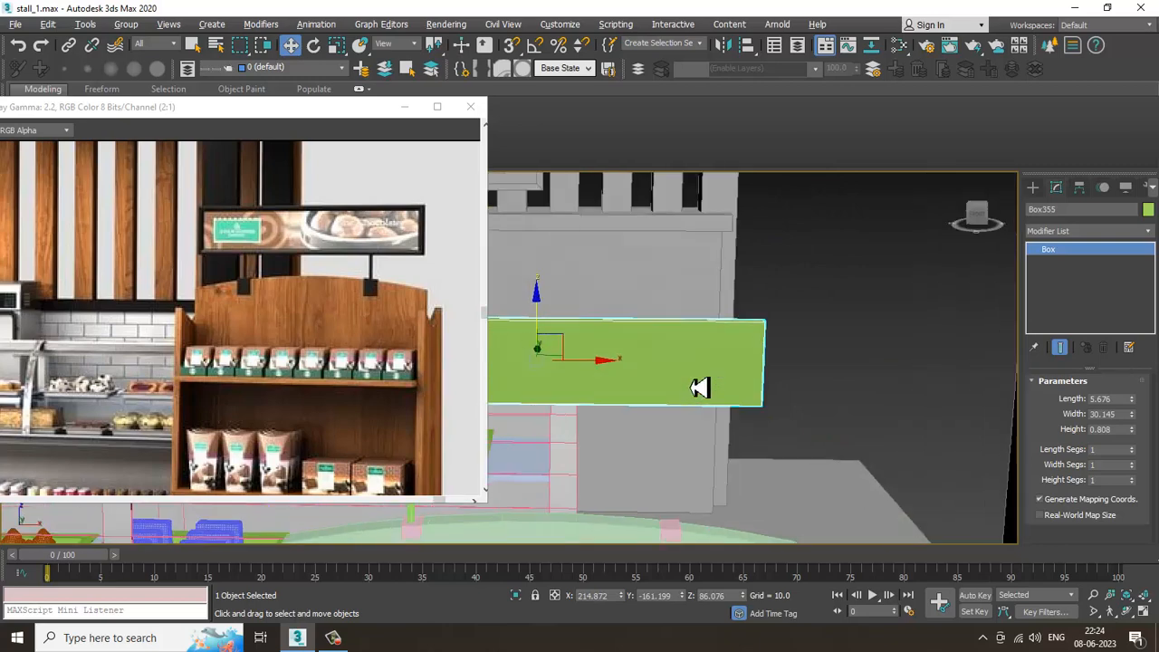
Step: Copy the support post along the X axis to about 224.187 so a second post stands on the other bracket
scroll(688, 344, "up", 4)
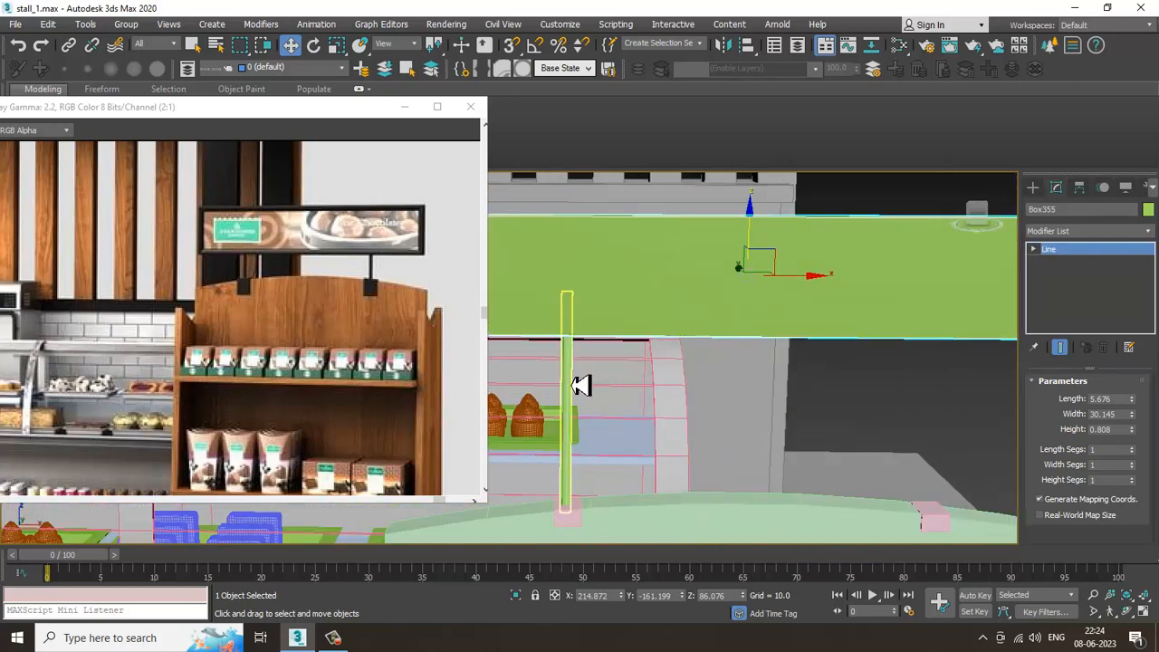
left_click(569, 387)
middle_click_drag(684, 396, 664, 379)
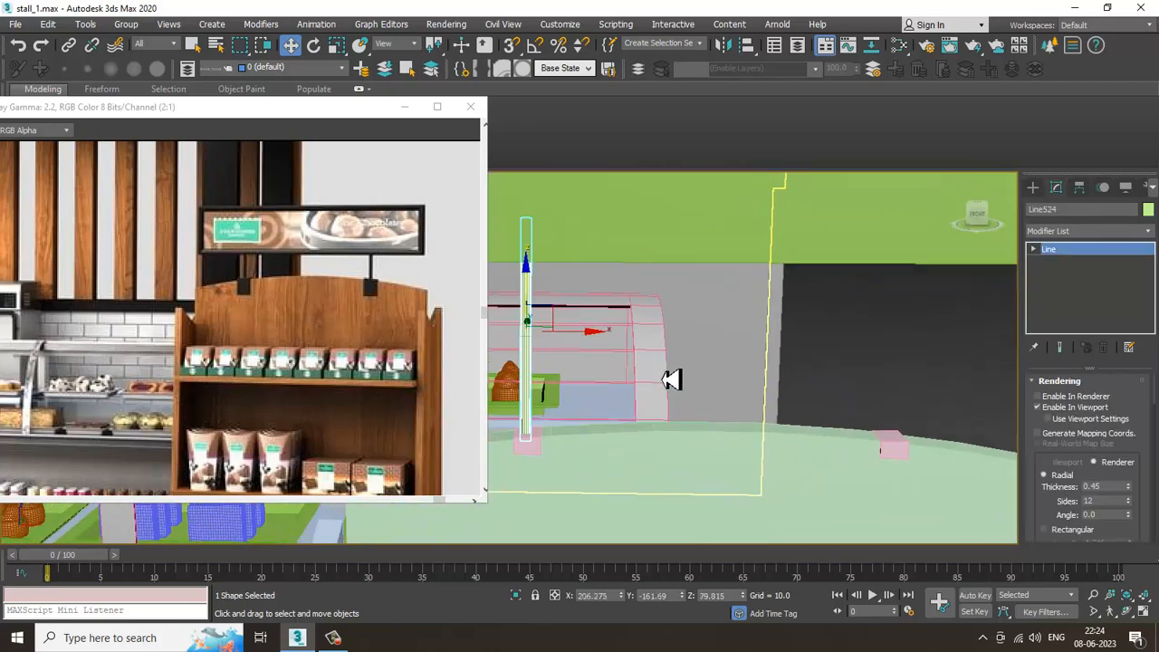
left_click_drag(820, 377, 958, 404, "shift")
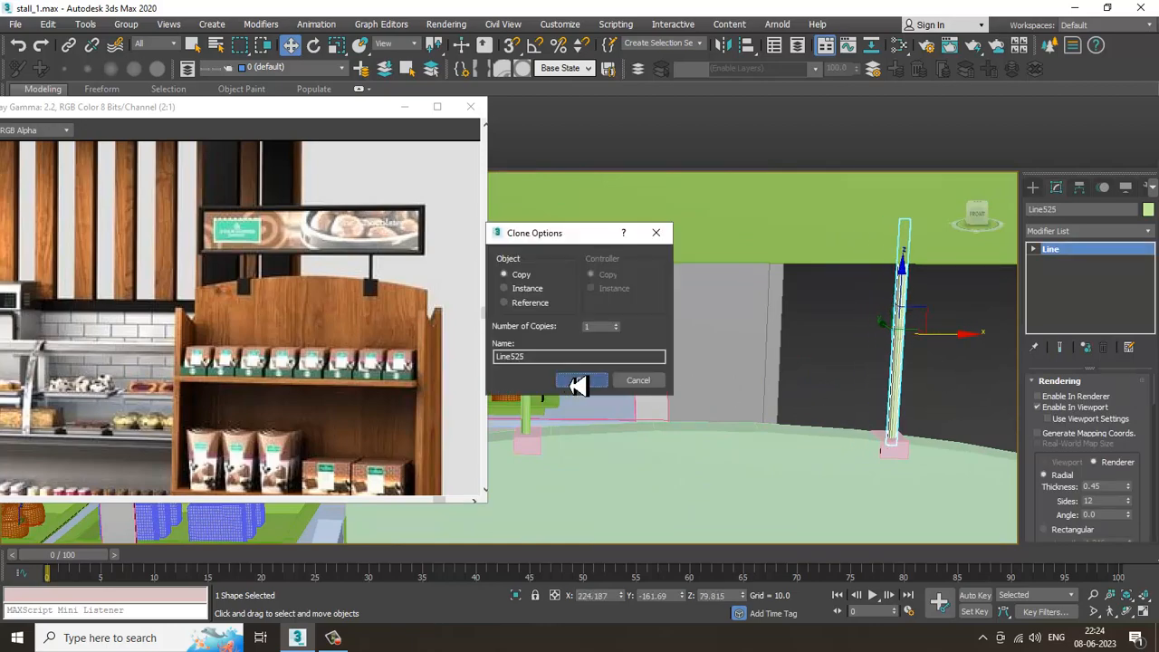
left_click(577, 385)
mouse_move(952, 388)
middle_mouse_down("alt")
mouse_move(918, 392)
mouse_move(812, 344)
mouse_move(887, 344)
mouse_move(887, 373)
middle_mouse_up("alt")
left_click(929, 343)
Step: Convert the overhead sign box to an Editable Poly
scroll(929, 342, "down", 5)
scroll(887, 373, "up", 8)
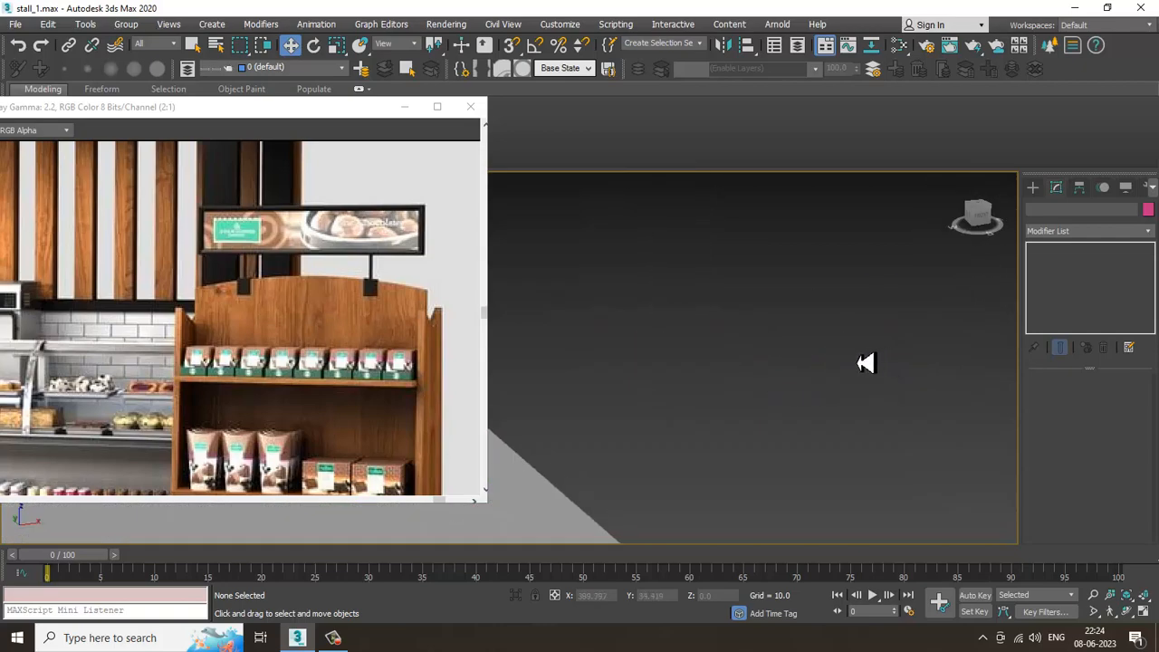
scroll(807, 365, "down", 5)
scroll(805, 362, "up", 2)
left_click(805, 366)
scroll(805, 371, "up", 3)
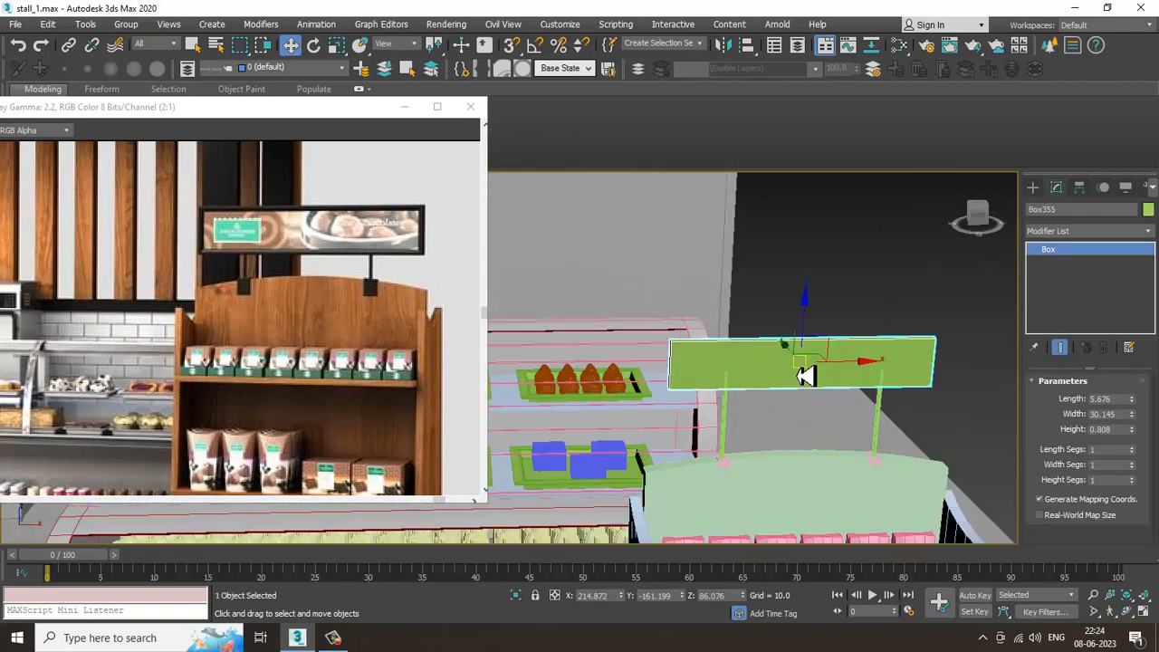
right_click(809, 366)
mouse_move(905, 513)
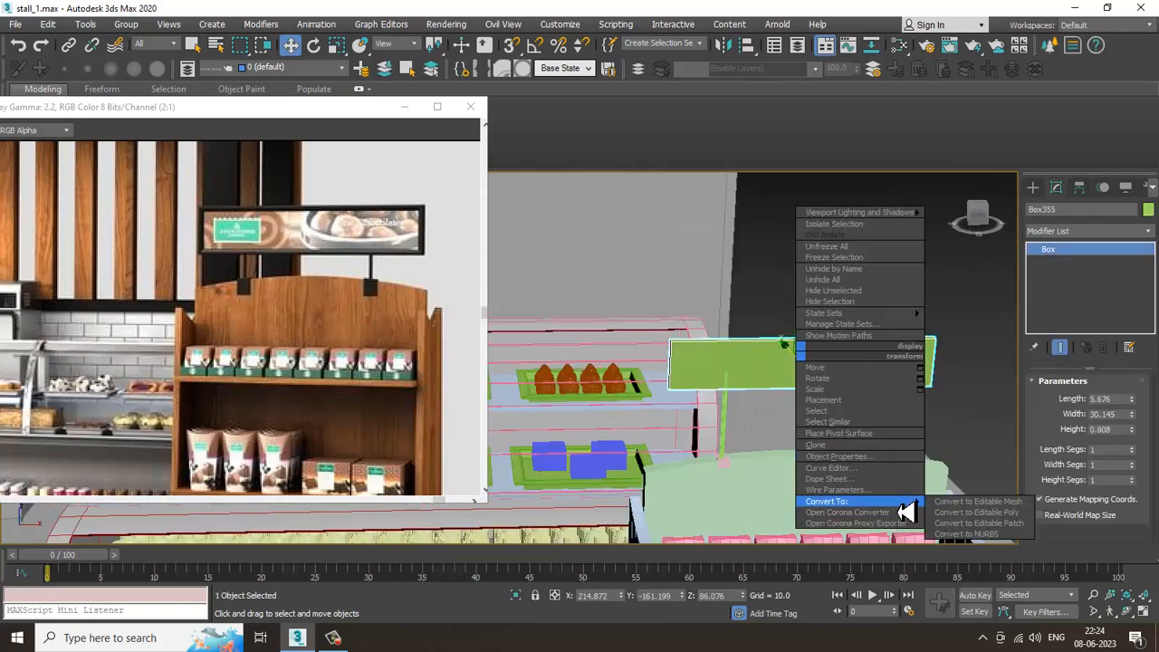
left_click(1007, 513)
Step: Inset the sign box's large front and back polygons by 0.291 to form a frame border
middle_click_drag(936, 450, 828, 416, "alt")
key("4")
left_click(780, 383)
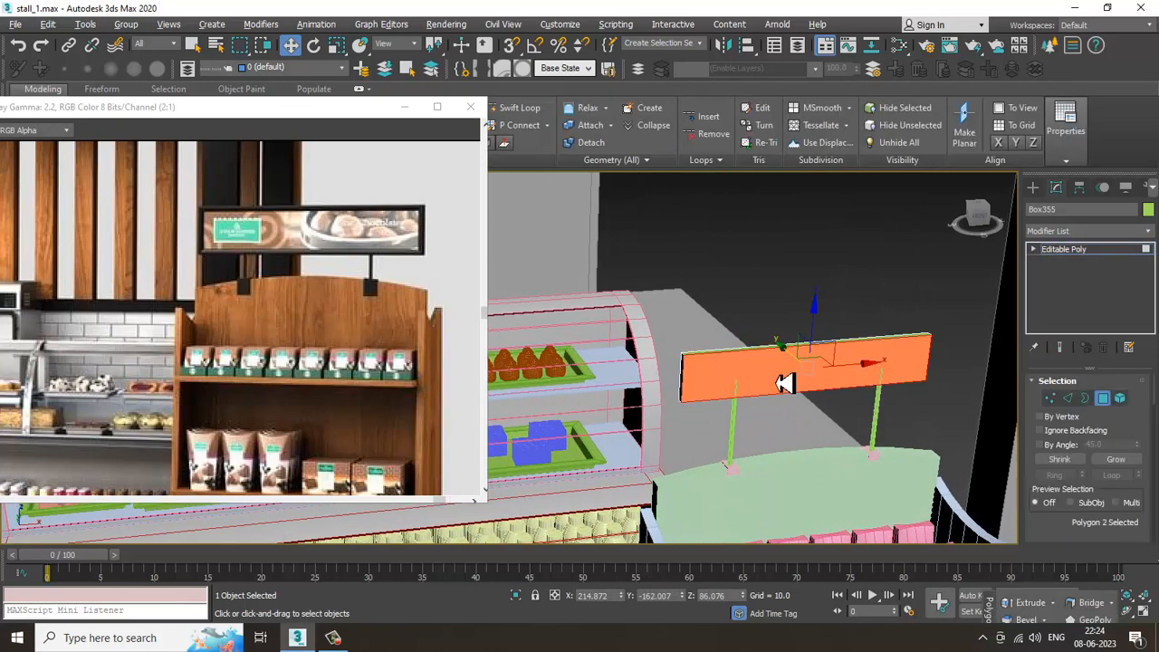
middle_click_drag(784, 383, 909, 380, "alt")
left_click(842, 407, "ctrl")
middle_click_drag(842, 407, 765, 396, "alt")
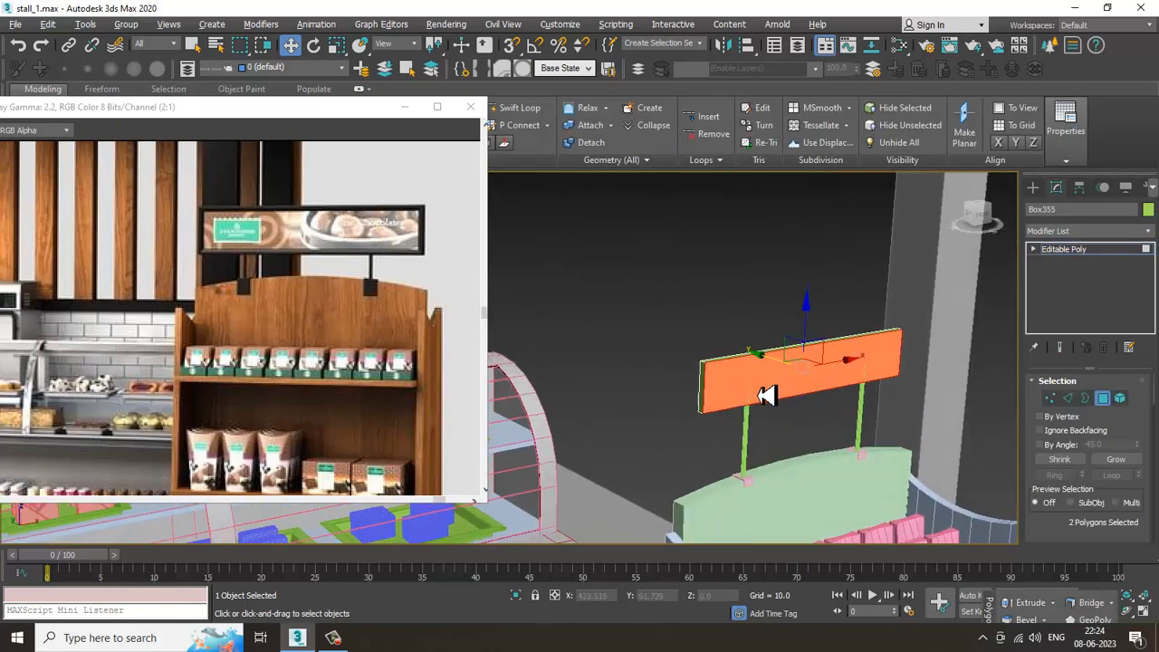
scroll(765, 395, "up", 2)
scroll(1060, 534, "down", 3)
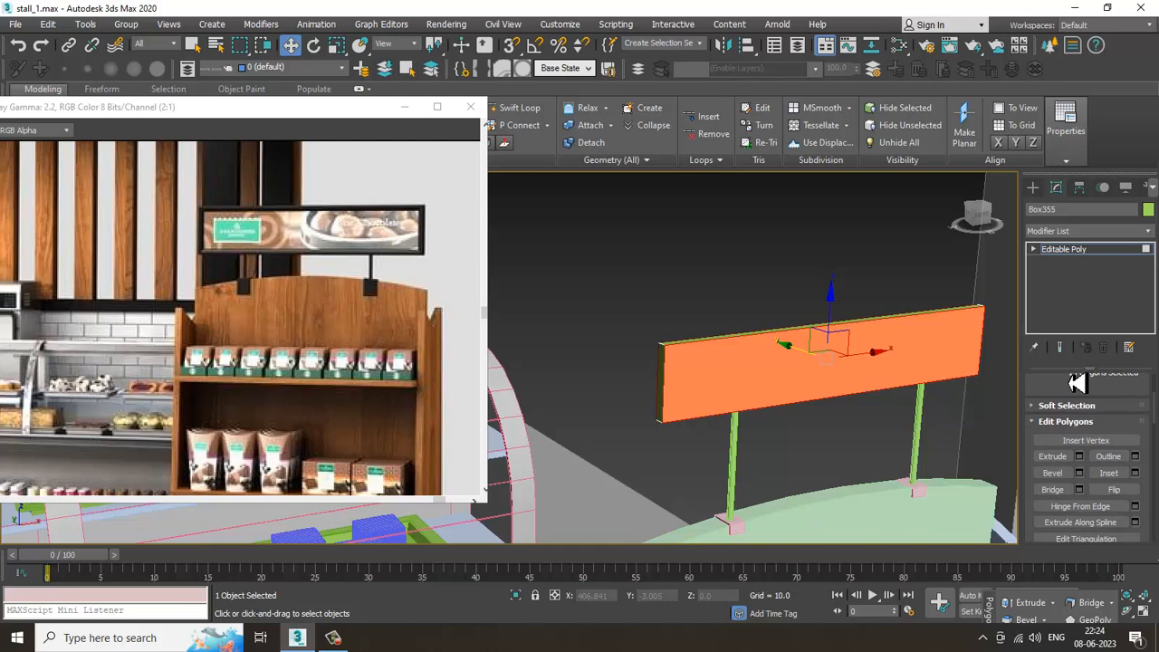
left_click(1134, 474)
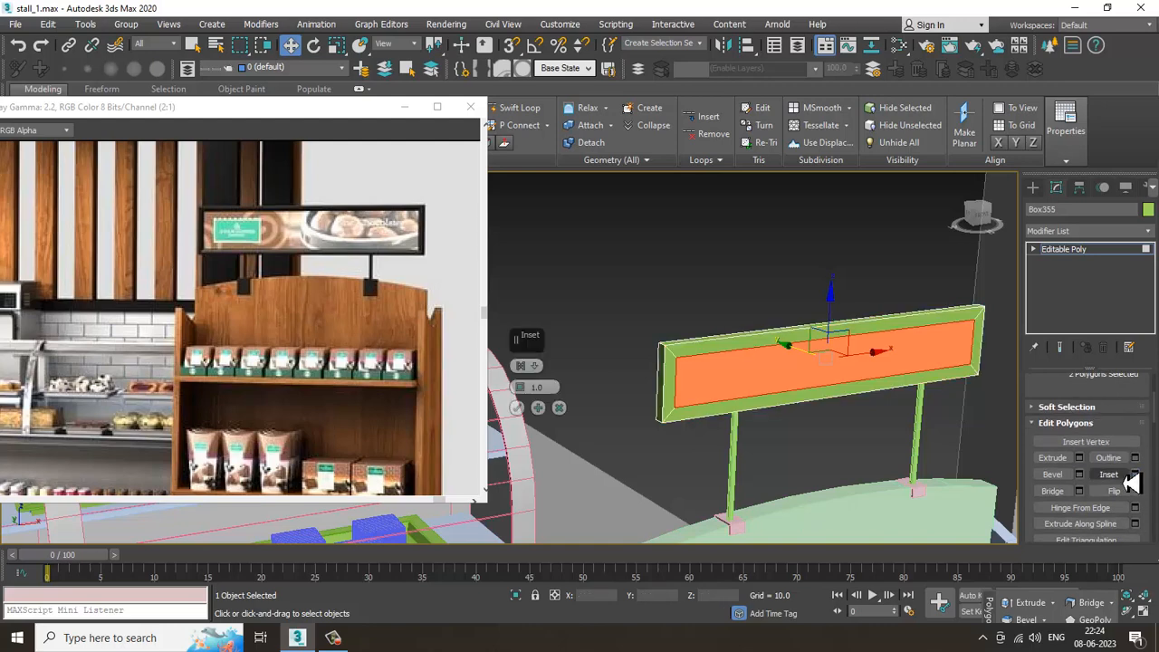
left_click(520, 408)
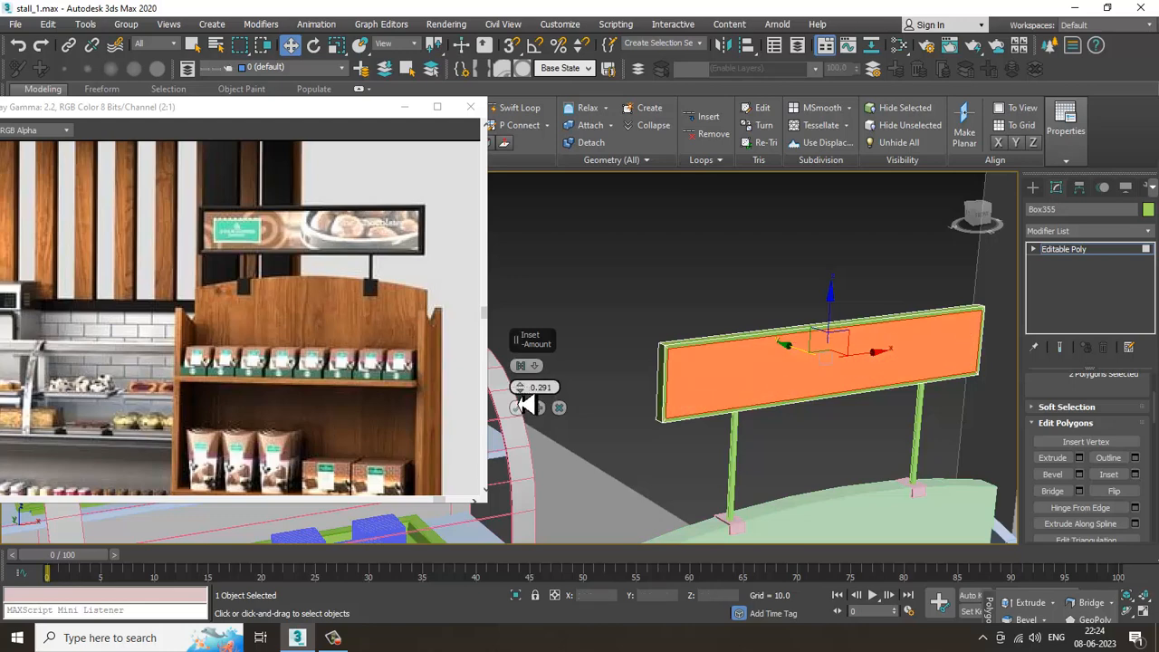
Step: Extrude the sign's inset front and back polygons by a small amount, then leave polygon editing and deselect the sign
left_click(1079, 458)
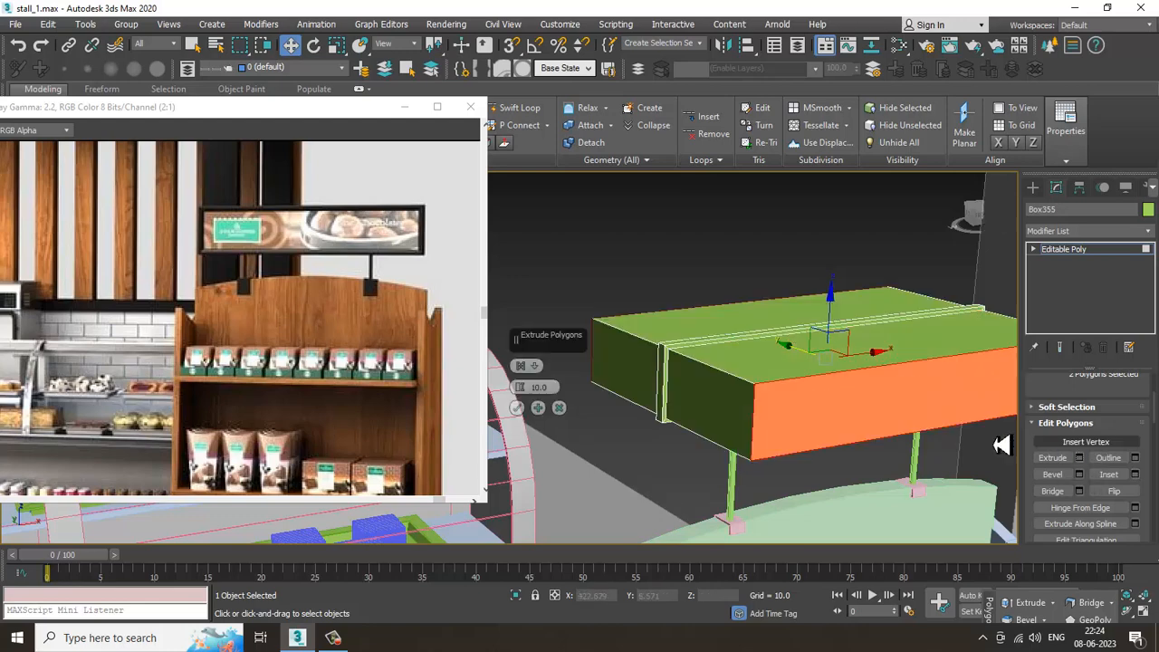
left_click_drag(527, 389, 568, 459)
left_click(516, 408)
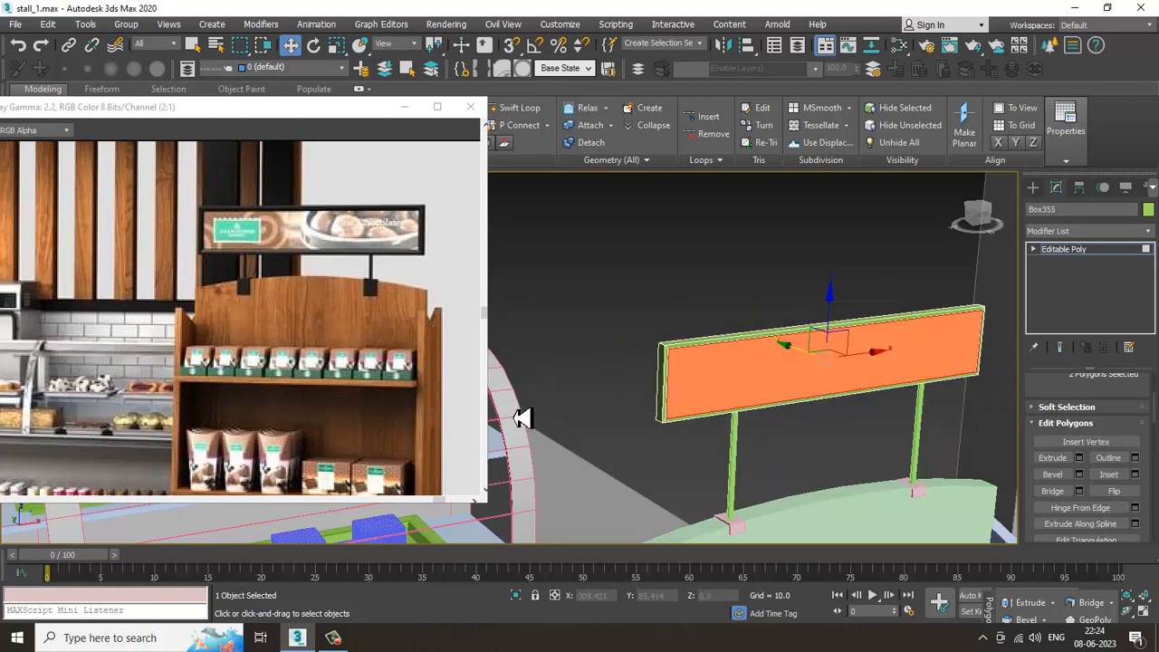
left_click(1116, 257)
left_click(781, 246)
scroll(819, 363, "down", 8)
middle_click_drag(820, 364, 808, 326, "alt")
scroll(326, 481, "down", 2)
middle_click_drag(960, 380, 830, 295, "alt")
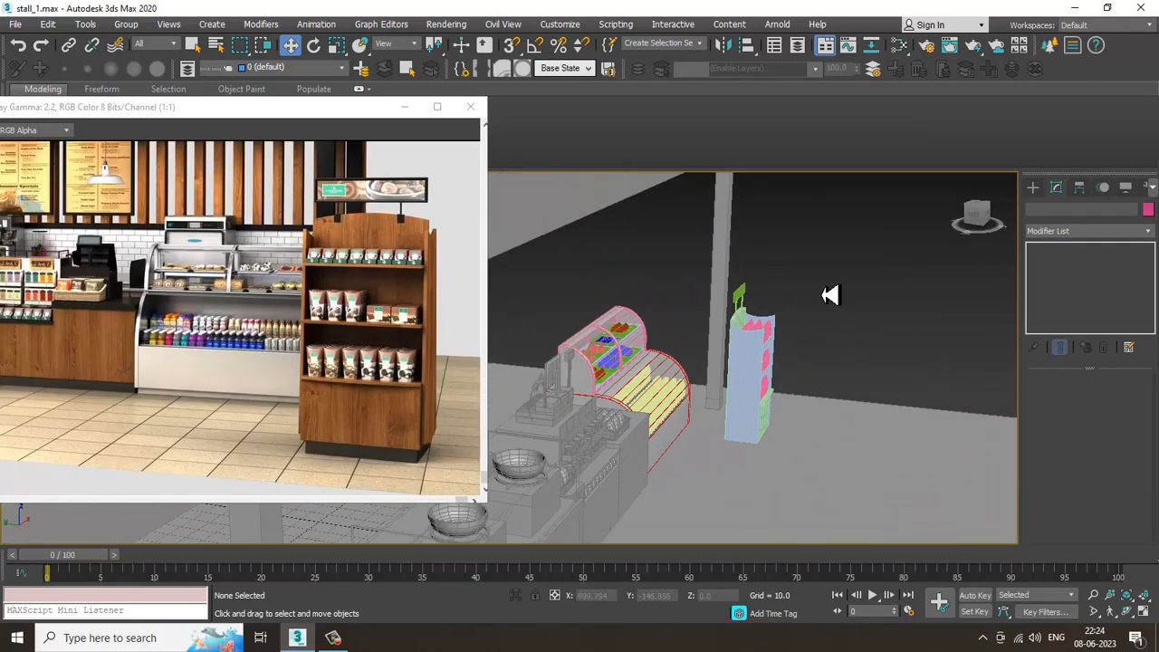
Step: Group all parts of the display stand, including its pouches, posts and sign, under the default group name
left_click_drag(743, 467, 739, 466)
left_click_drag(879, 369, 916, 474)
middle_click_drag(910, 467, 794, 432, "alt")
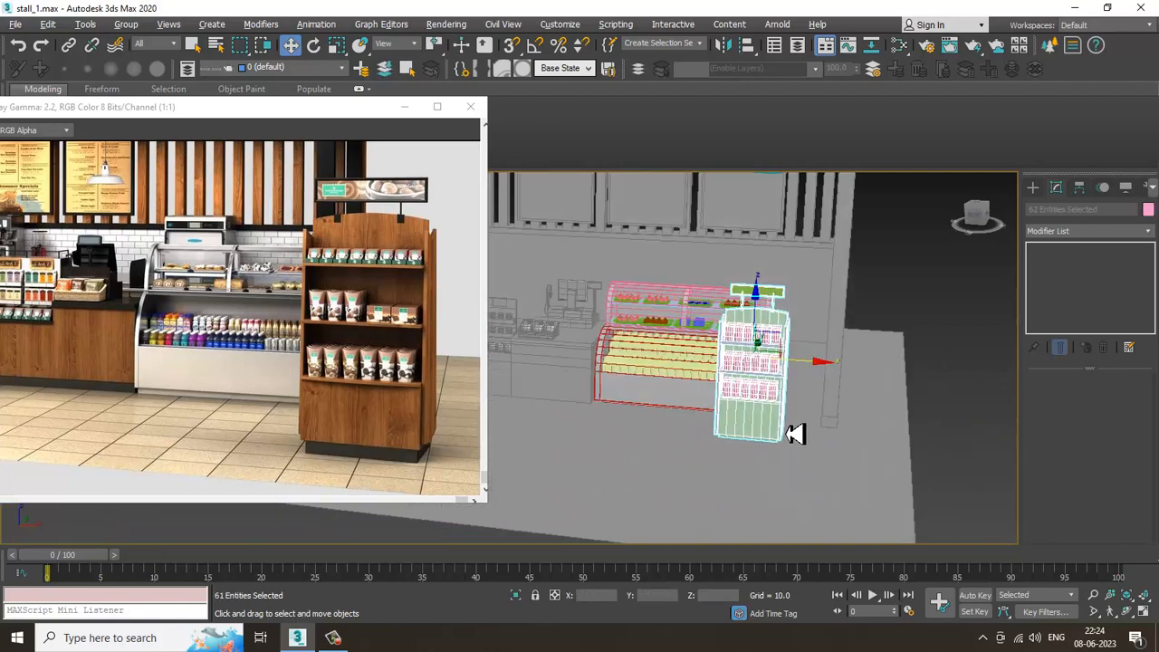
scroll(819, 421, "down", 6)
middle_click_drag(862, 410, 215, 263)
scroll(240, 291, "down", 1)
middle_click_drag(588, 393, 857, 412)
middle_click_drag(833, 461, 991, 514)
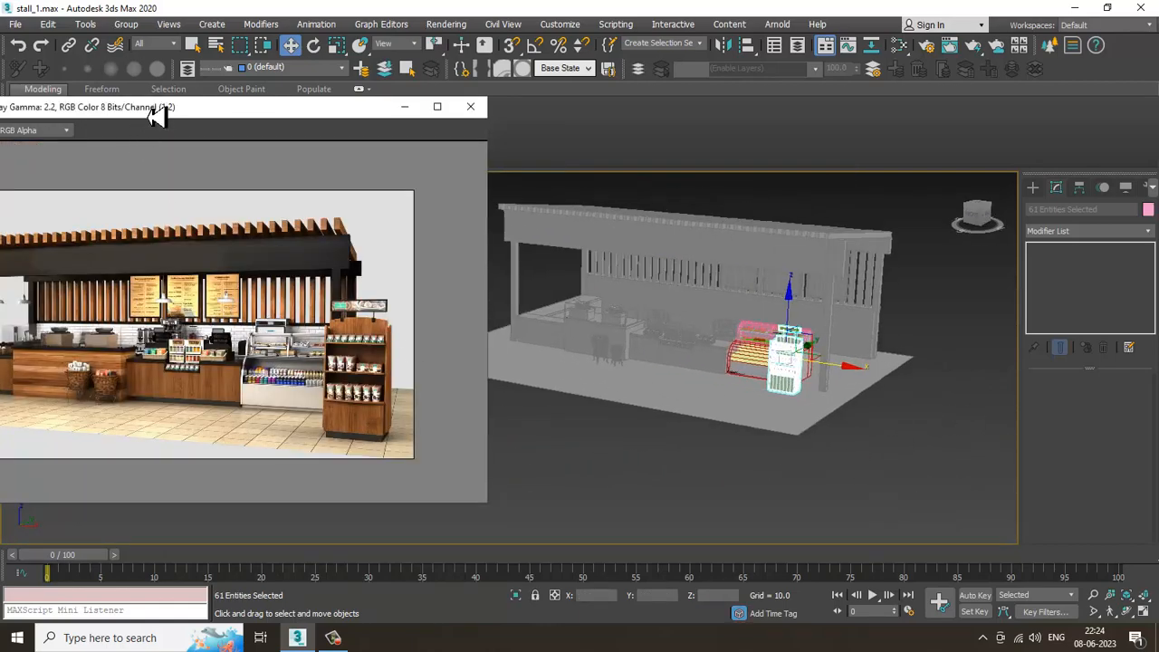
left_click_drag(156, 116, 252, 113)
scroll(854, 400, "up", 5)
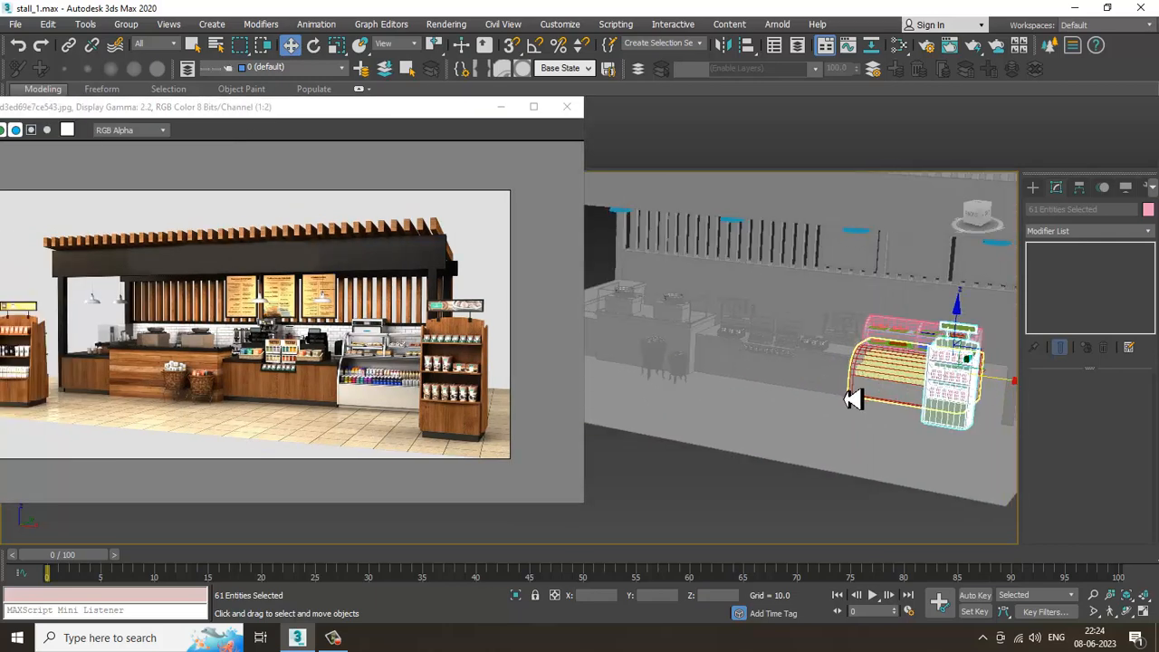
middle_click_drag(852, 400, 790, 427)
left_click(126, 25)
left_click(147, 46)
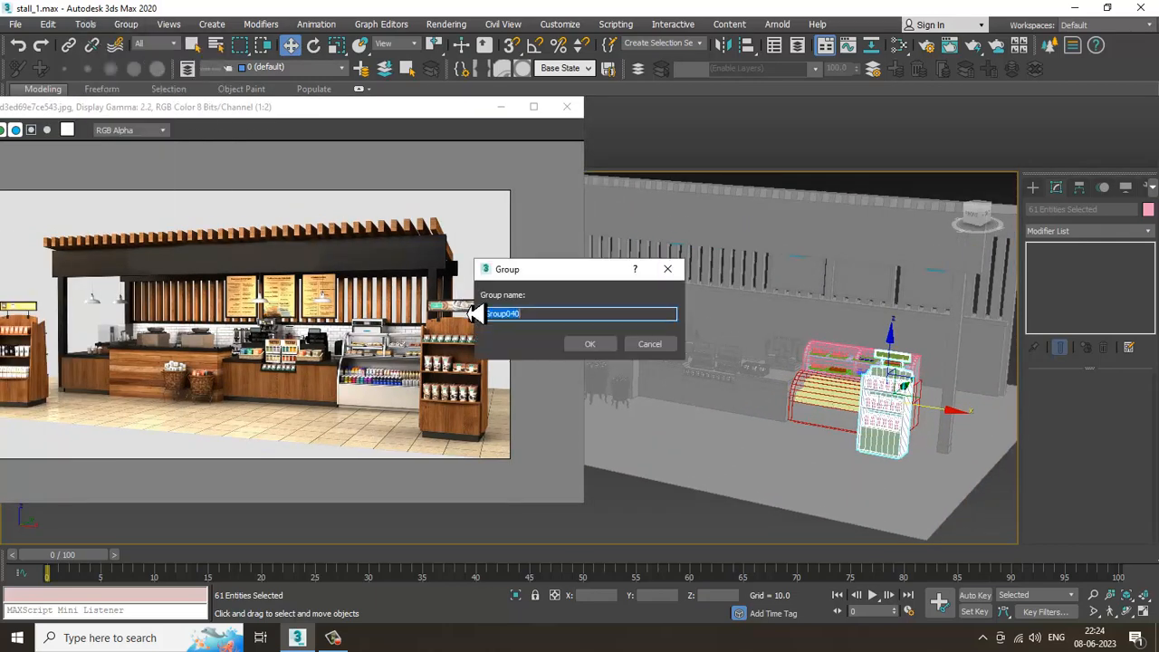
left_click(595, 348)
Step: Move the display stand group along the X axis to about 238.003, farther out past the pastry case
middle_click_drag(828, 375, 854, 430, "alt")
scroll(854, 431, "up", 3)
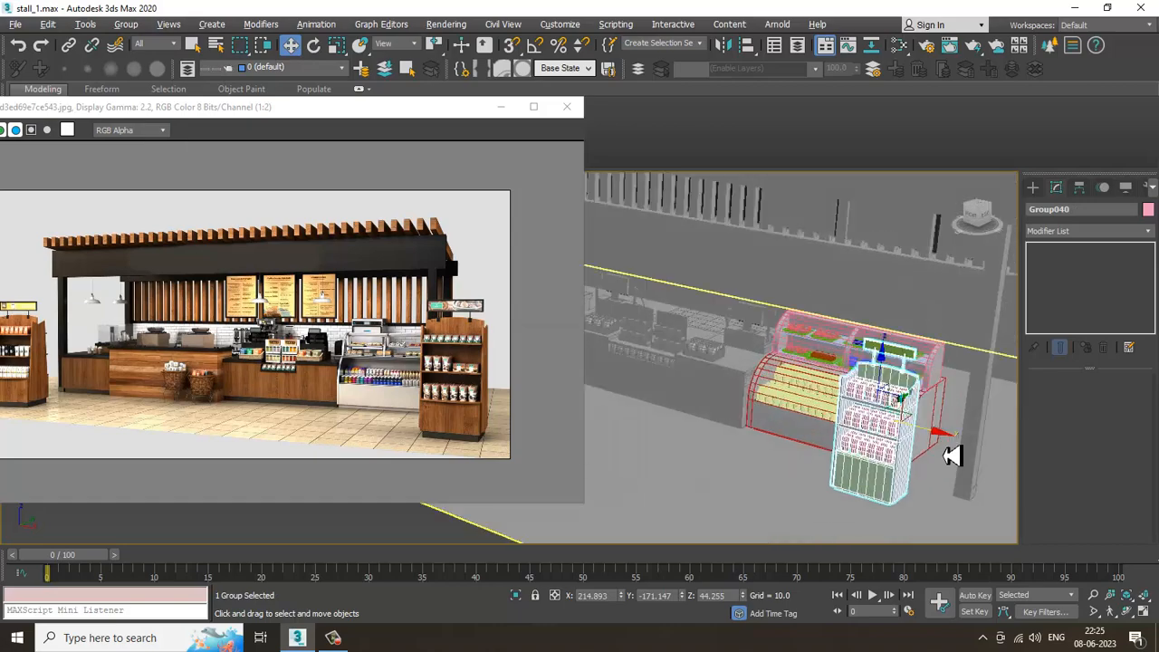
middle_click_drag(952, 453, 871, 471, "alt")
left_click_drag(851, 451, 886, 469)
middle_click_drag(848, 442, 962, 417, "alt")
scroll(962, 417, "down", 2)
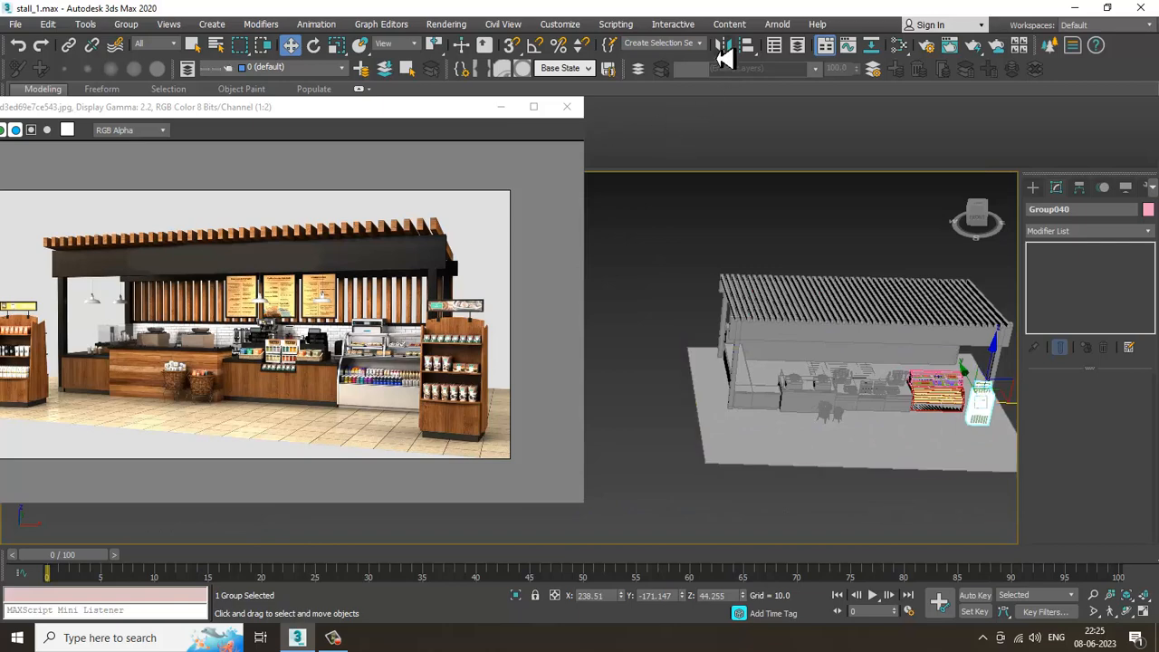
Step: Create a mirrored clone of the display stand group along the X axis
left_click(722, 46)
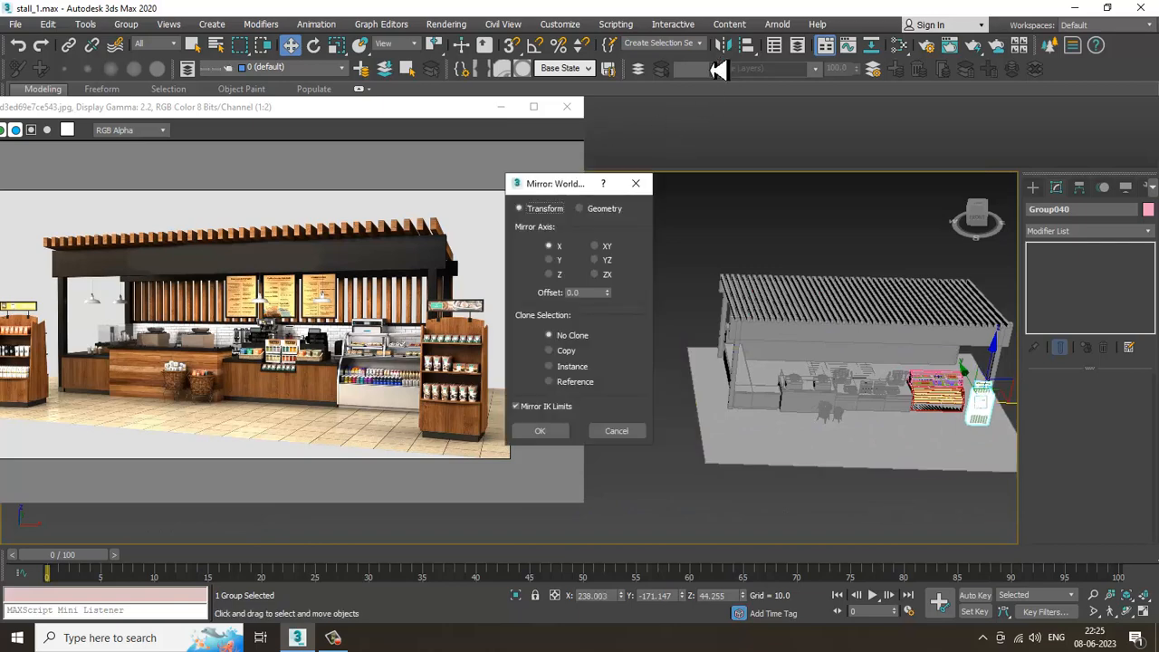
left_click(548, 433)
middle_click_drag(885, 407, 785, 431)
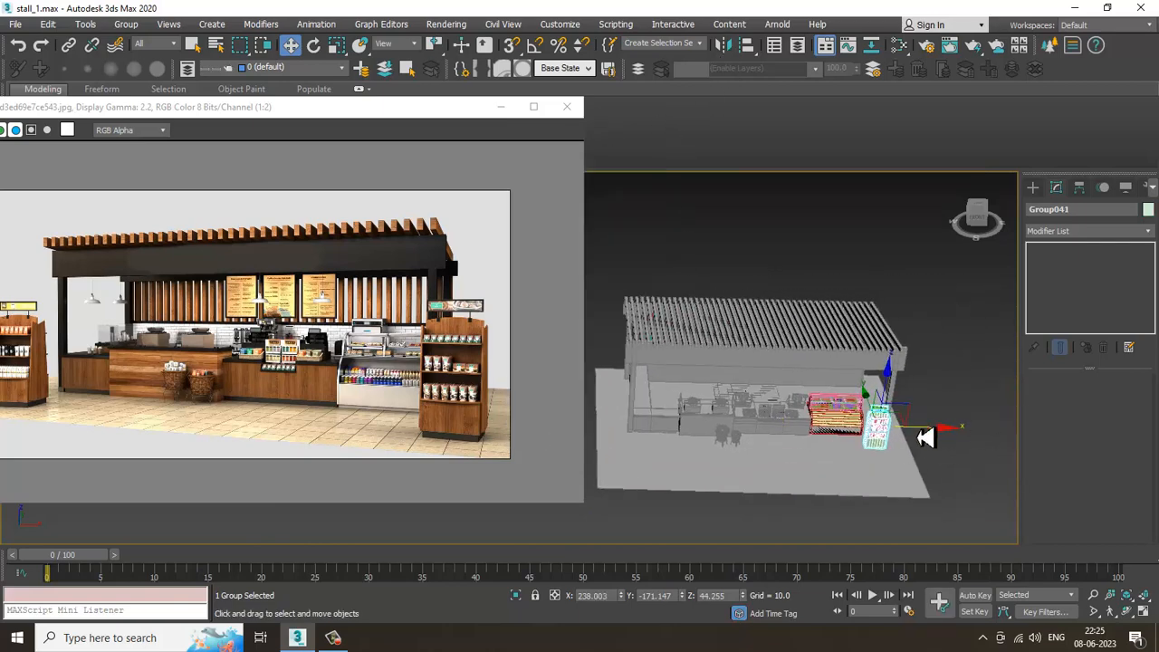
Step: Place the mirrored stand at the stall's opposite end, at about X -244.202 and Y -203.681, and rotate it slightly
left_click_drag(924, 435, 710, 438)
scroll(642, 406, "up", 3)
middle_click_drag(752, 412, 721, 415, "alt")
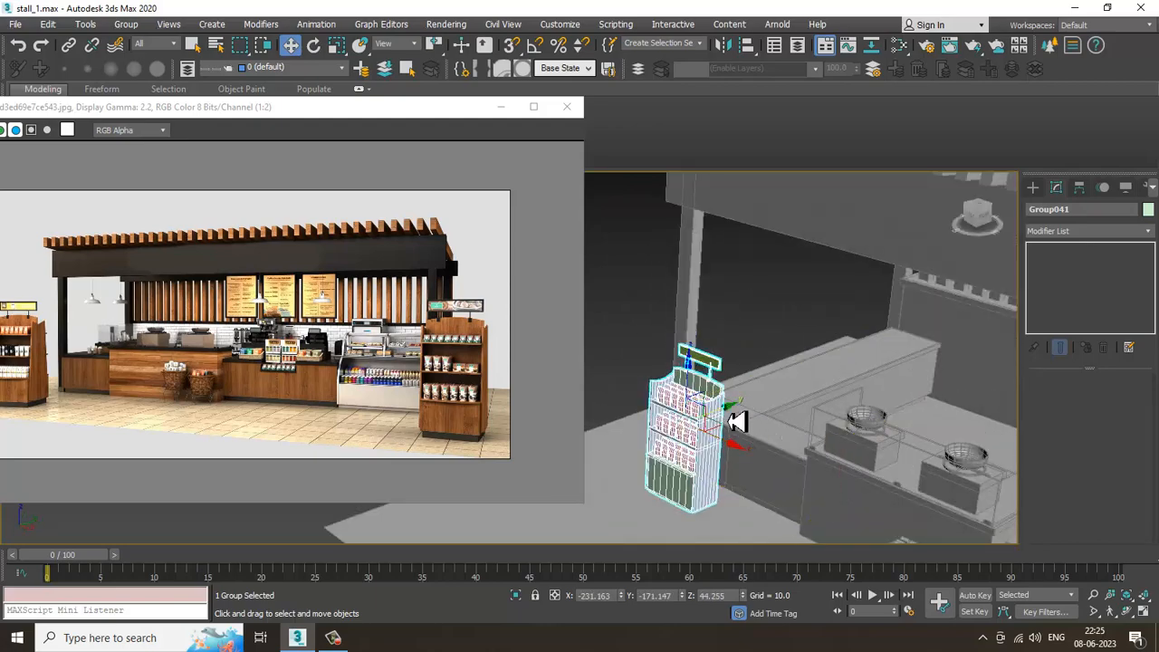
left_click_drag(738, 421, 694, 435)
middle_click_drag(694, 434, 765, 442, "alt")
key("e")
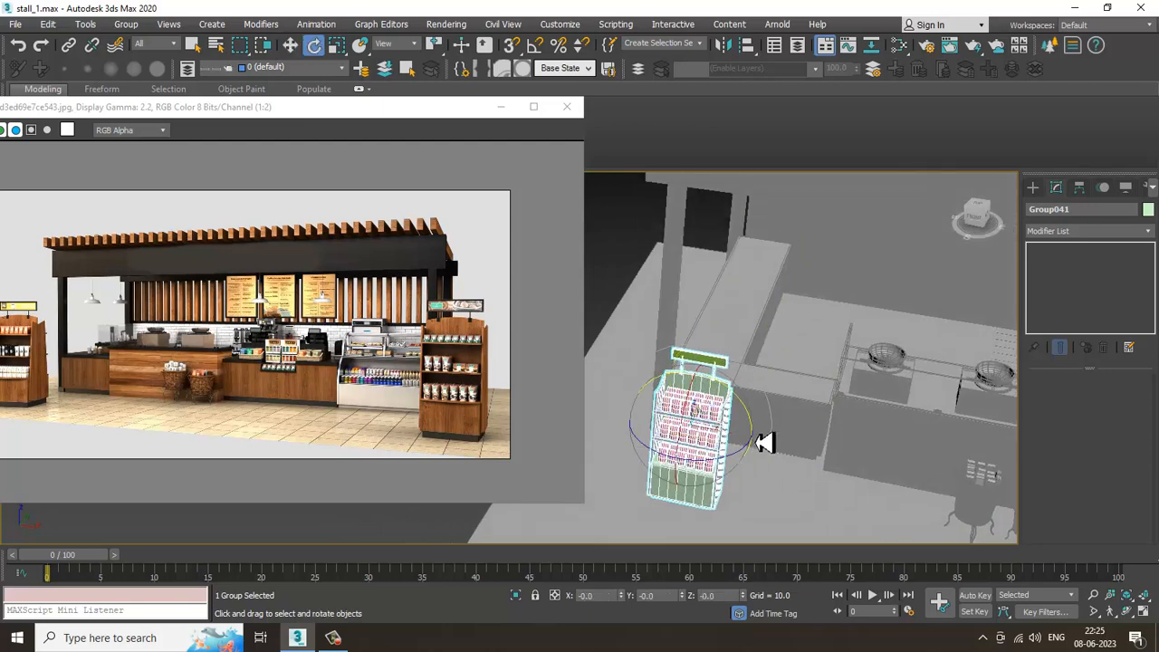
mouse_move(733, 464)
left_mouse_down()
mouse_move(761, 461)
mouse_move(733, 443)
left_mouse_up()
key("w")
middle_click_drag(733, 443, 781, 426, "alt")
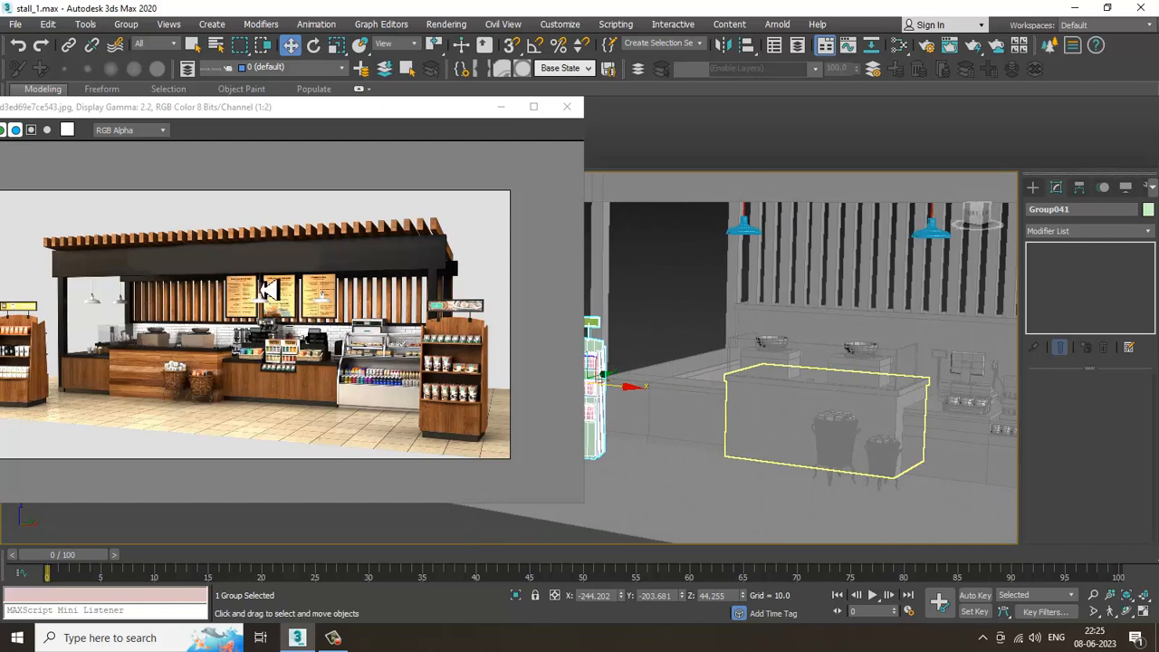
Step: Compare the reference image's counters, pastry case and back wall with the modelled stall
scroll(174, 366, "up", 2)
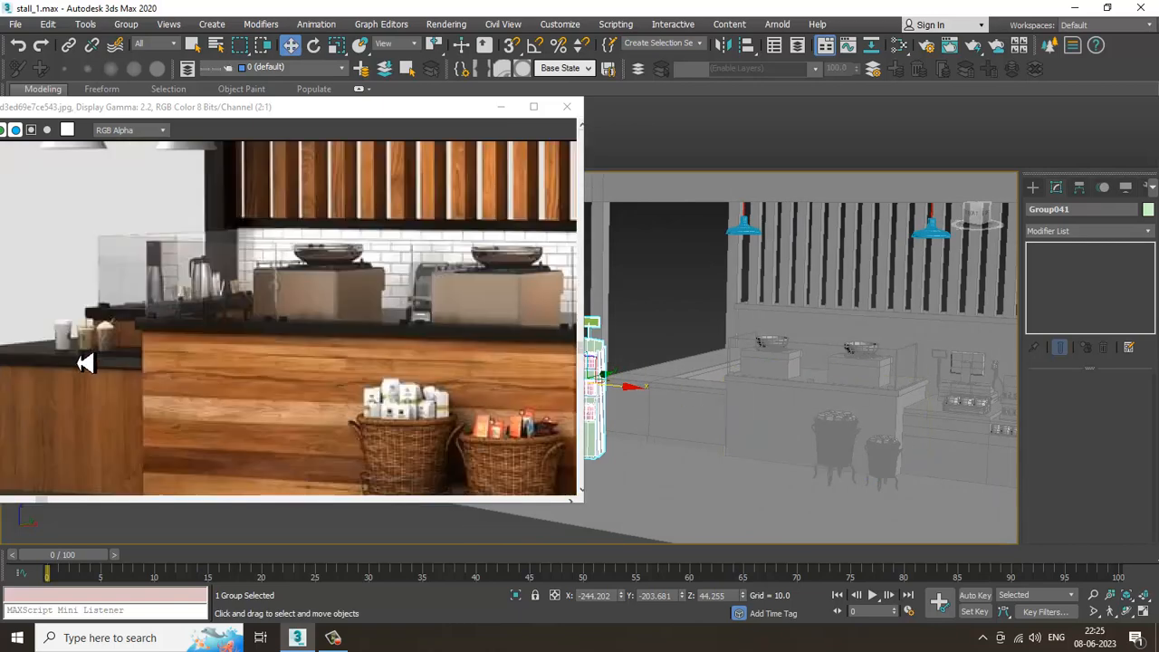
middle_click_drag(908, 392, 732, 407, "alt")
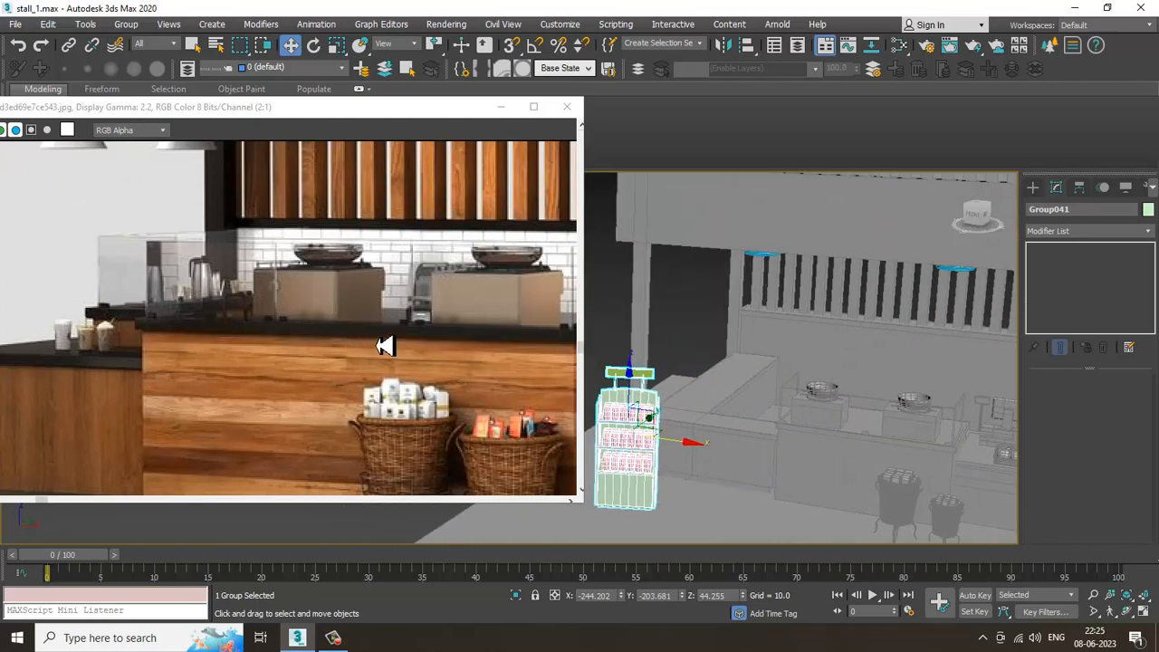
middle_click_drag(383, 344, 257, 331)
scroll(302, 333, "down", 1)
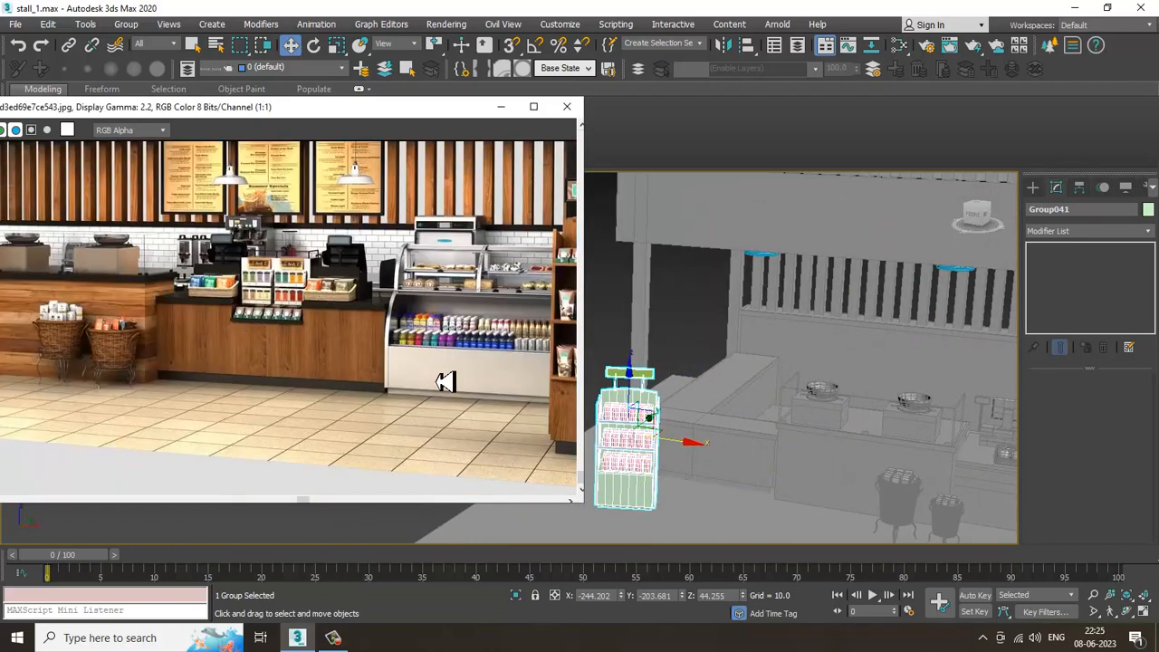
middle_click_drag(470, 334, 366, 372)
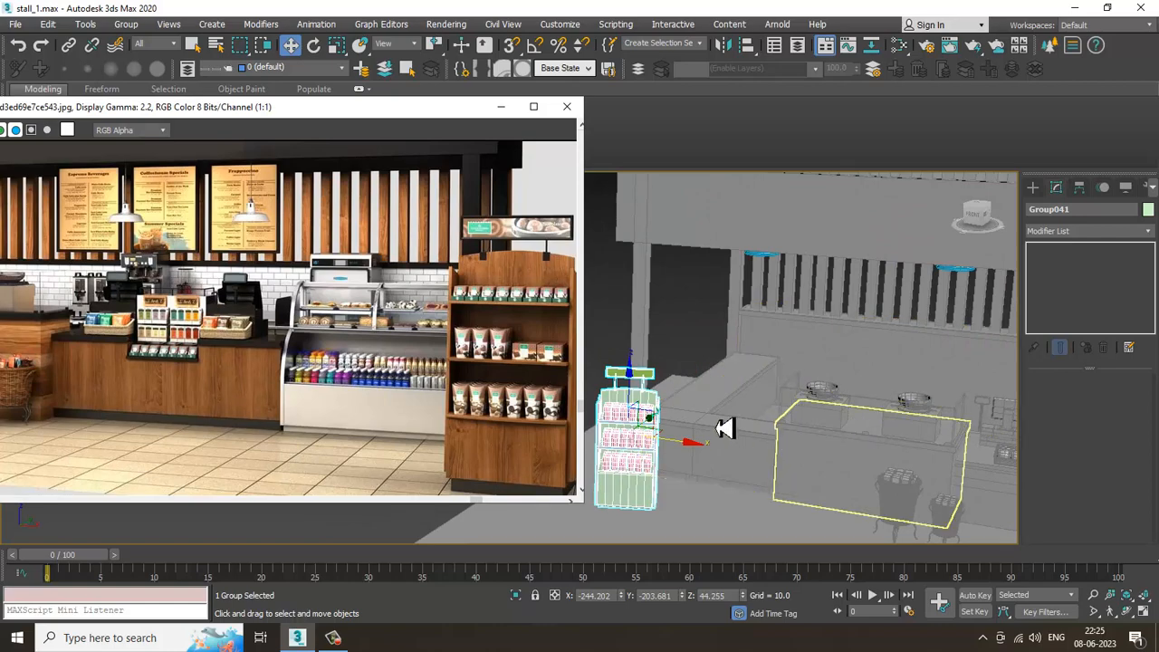
scroll(339, 274, "up", 1)
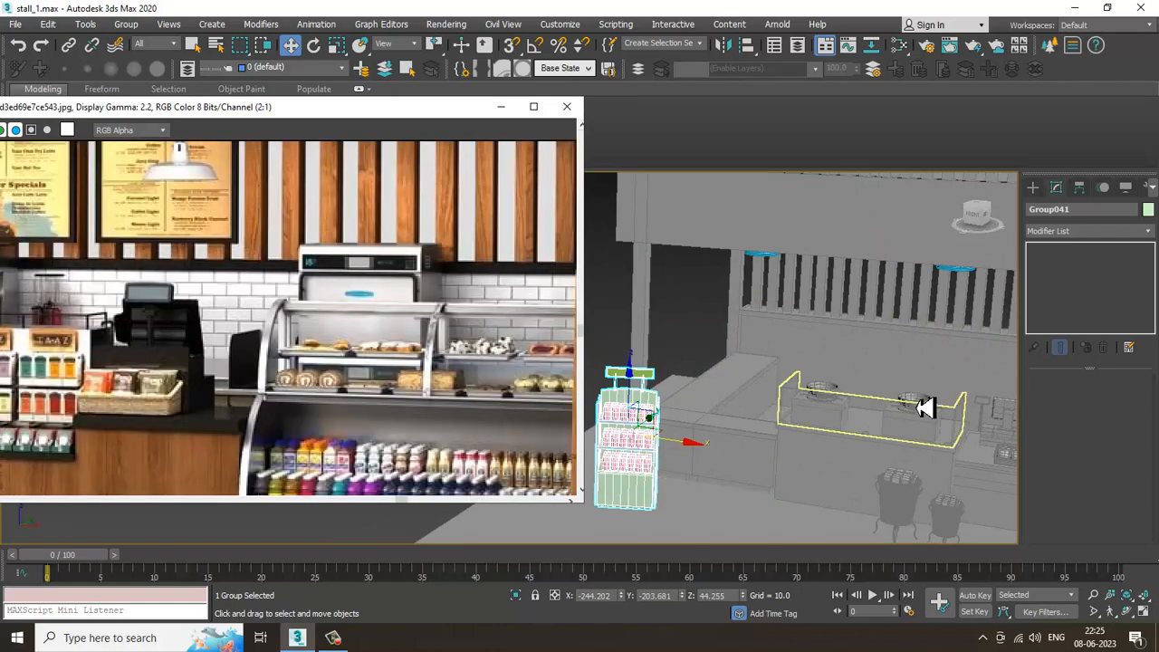
middle_click_drag(794, 397, 823, 380, "alt")
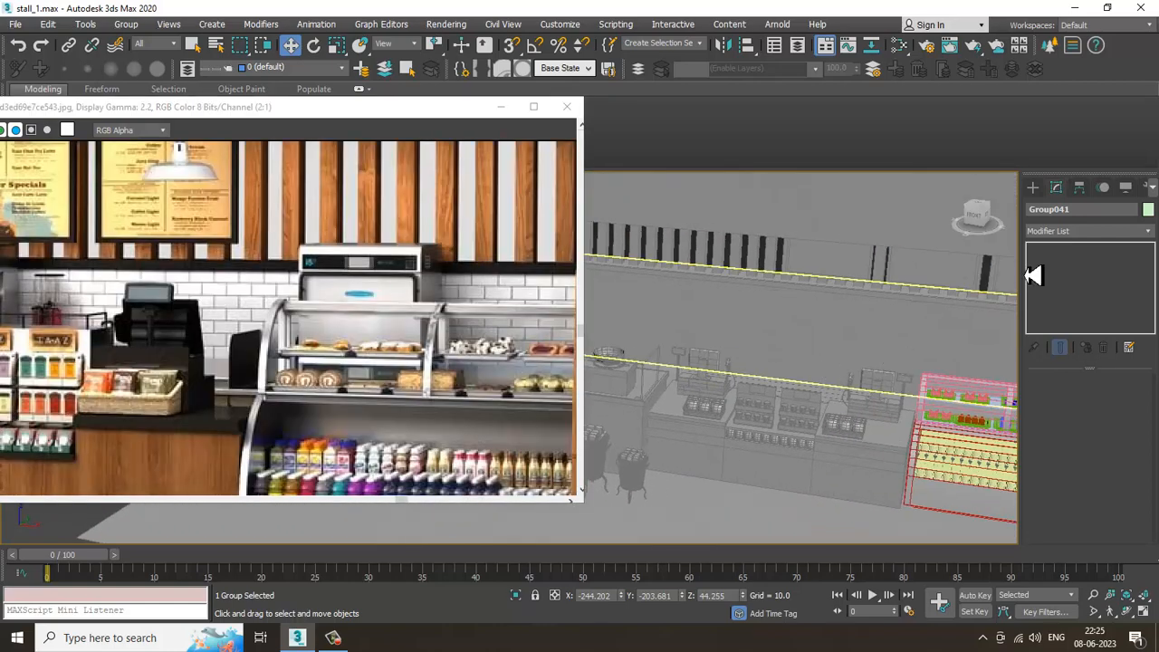
Step: Create a box about 37 long, 84 wide and 95 high between the service counter and the back wall
left_click(1034, 188)
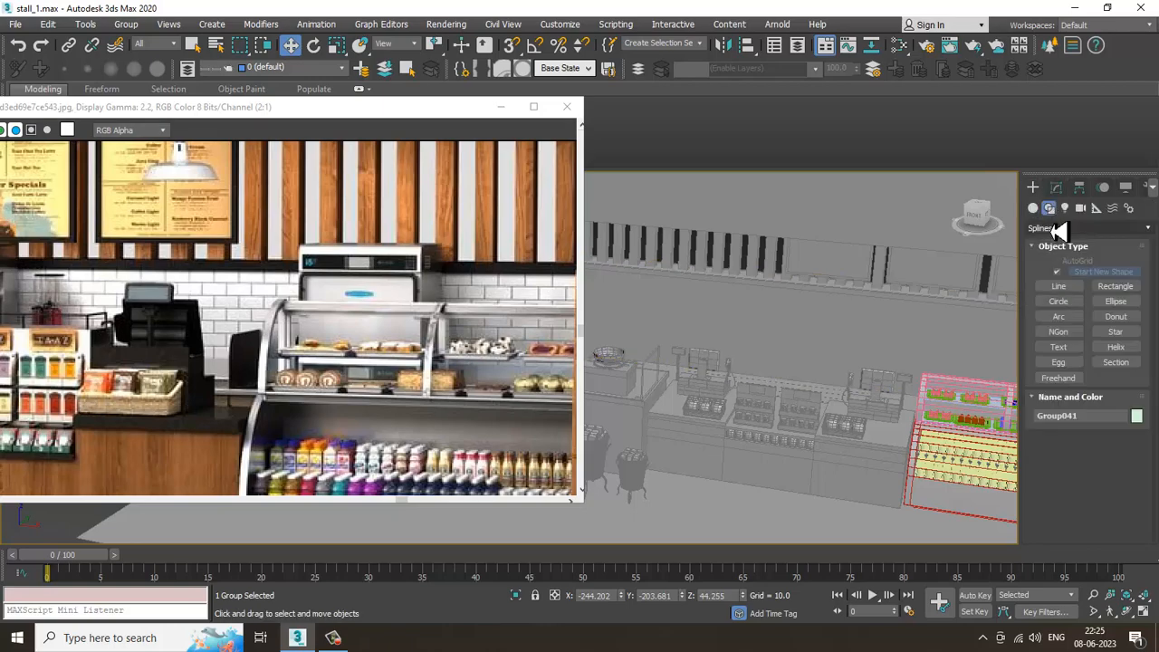
left_click(1075, 277)
scroll(716, 396, "down", 2)
middle_click_drag(896, 374, 745, 396)
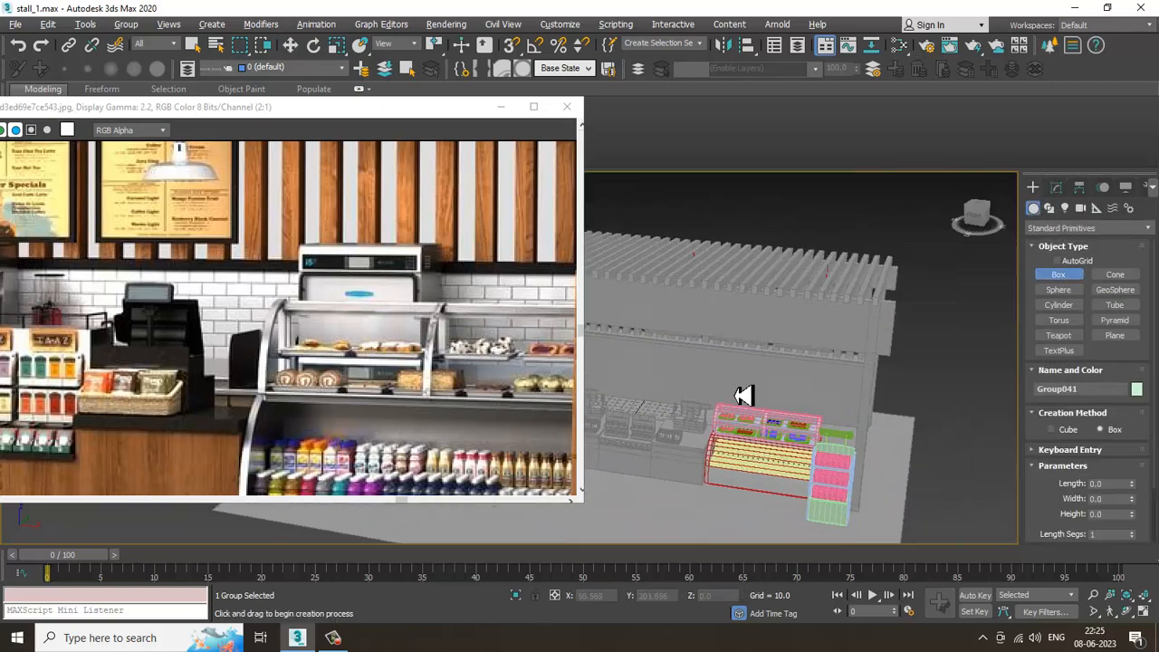
scroll(665, 380, "up", 2)
middle_click_drag(848, 412, 719, 390, "alt")
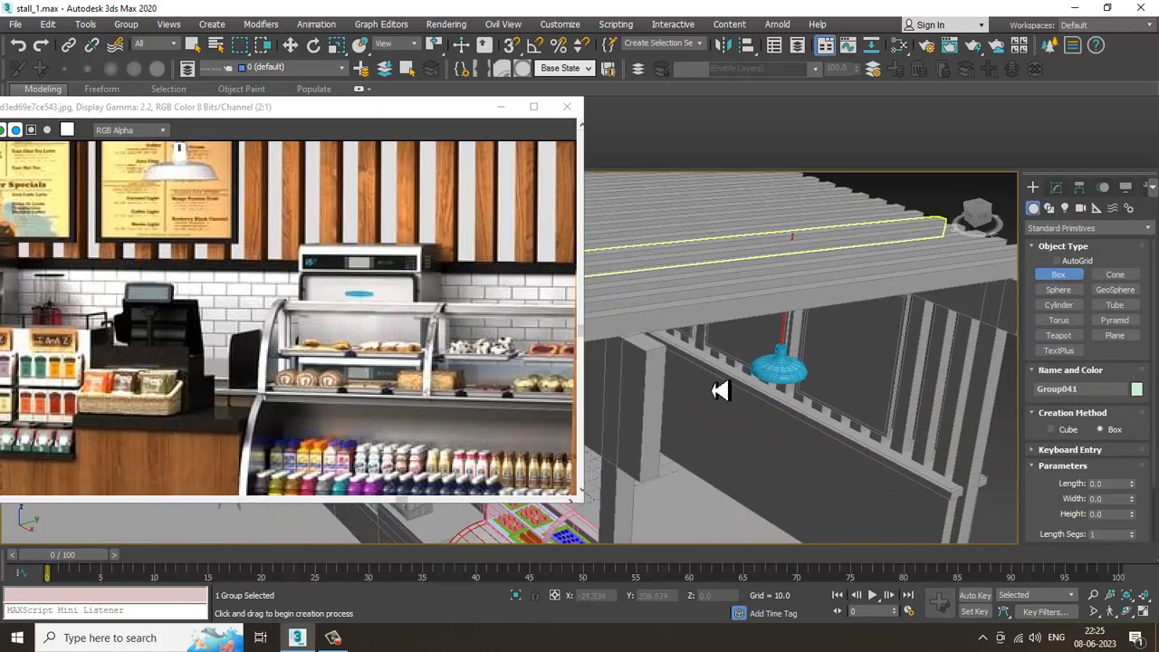
scroll(718, 390, "down", 3)
middle_click_drag(833, 350, 802, 405, "alt")
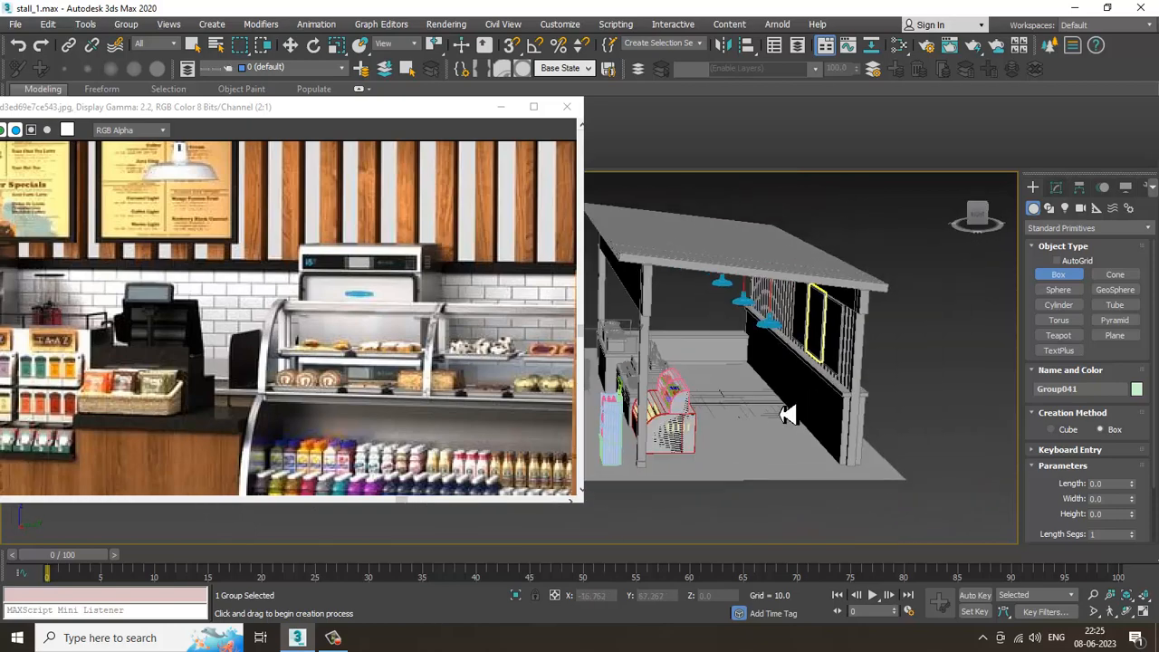
left_click_drag(777, 399, 776, 433)
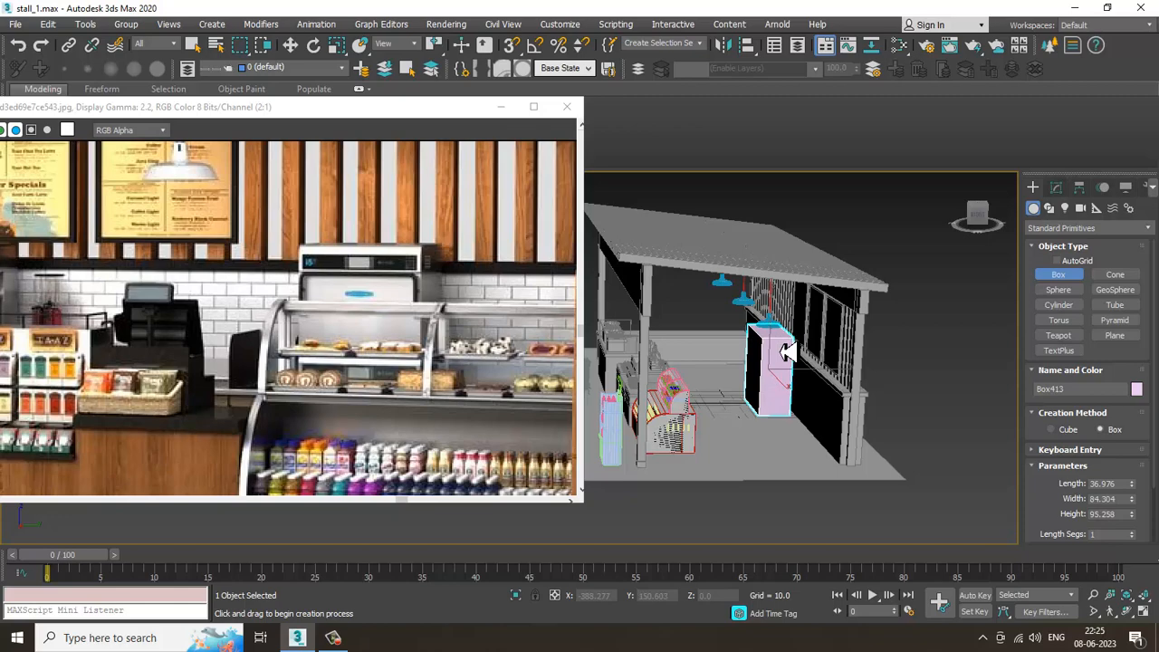
Step: Scale the new box down along the X axis to a narrower, upright cabinet shape
middle_click_drag(786, 353, 797, 451, "alt")
key("r")
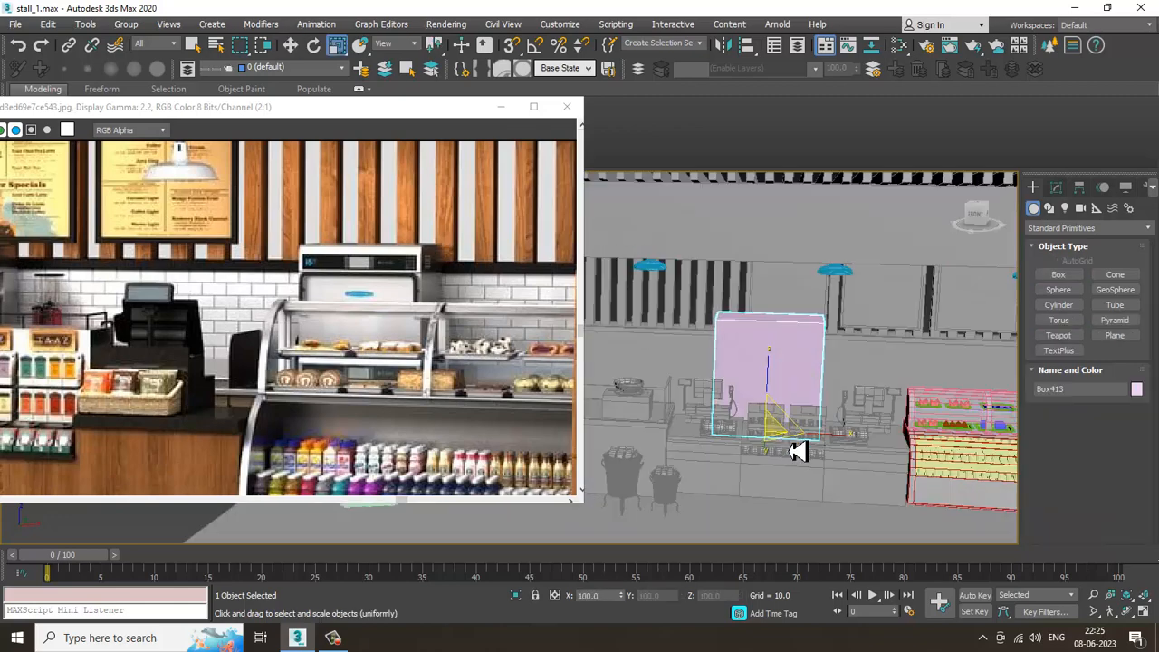
left_click_drag(852, 452, 819, 450)
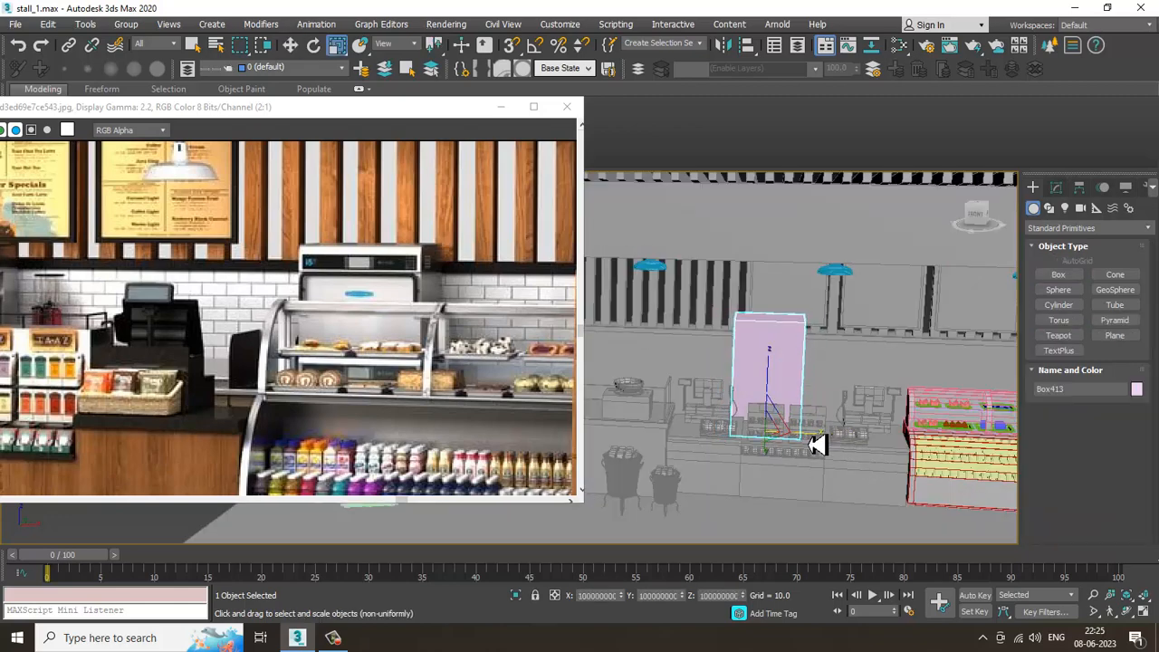
key("w")
Step: Convert the narrowed box to an Editable Poly
middle_click_drag(815, 339, 718, 319, "alt")
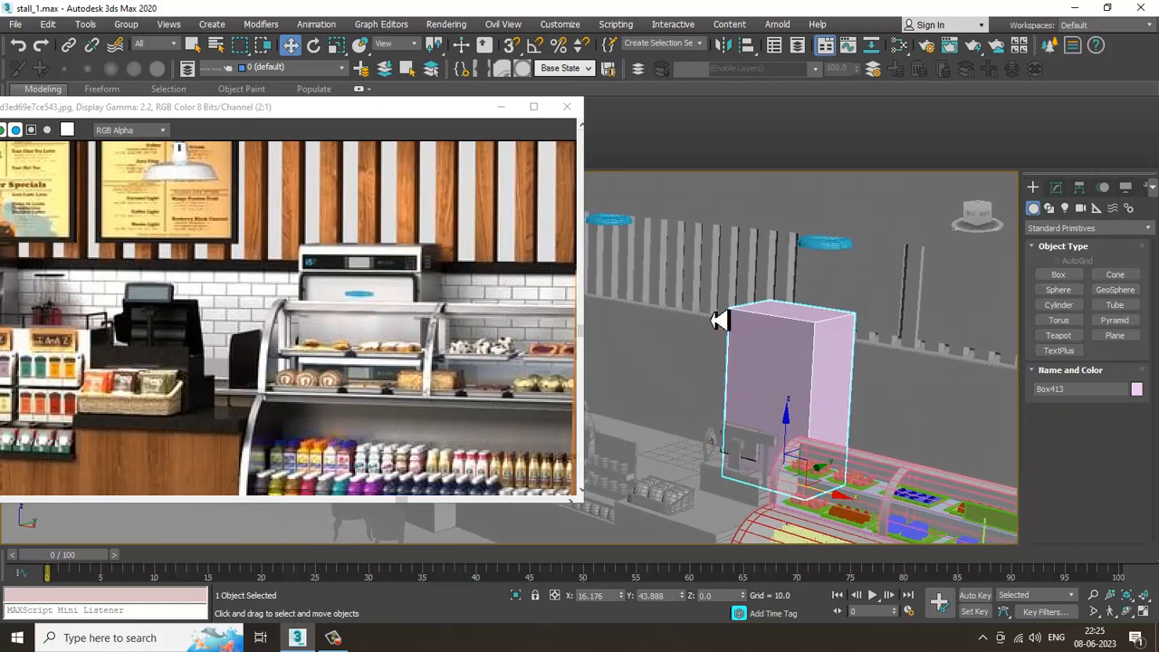
right_click(779, 358)
mouse_move(868, 496)
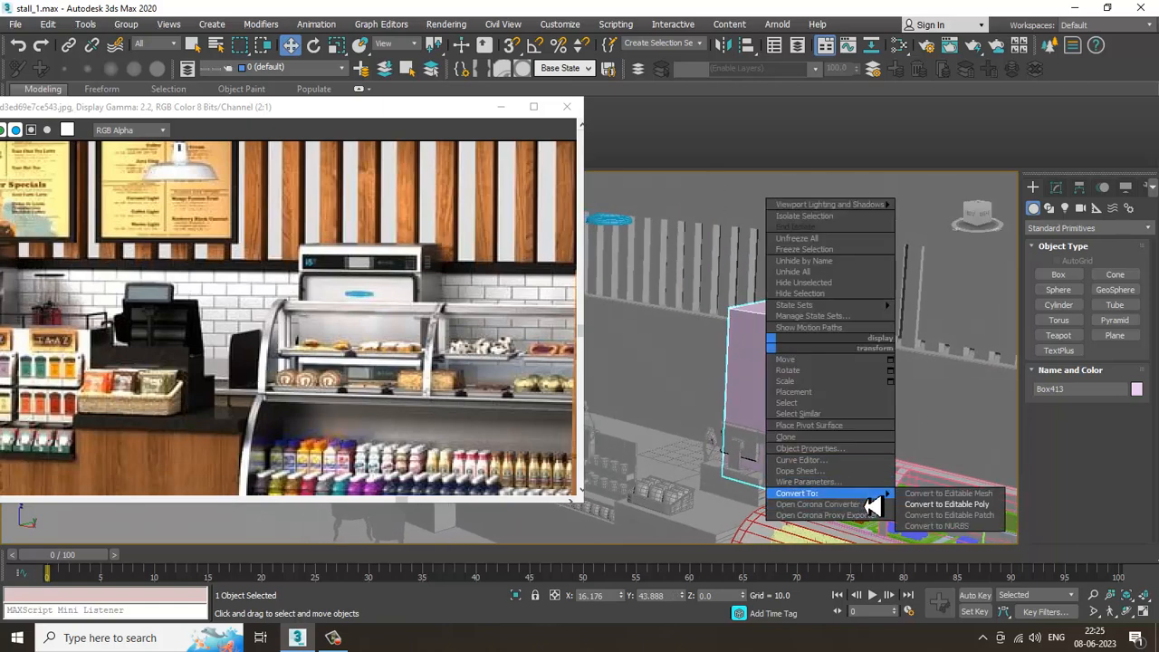
left_click(966, 507)
mouse_move(802, 369)
middle_mouse_down("alt")
mouse_move(858, 380)
mouse_move(785, 354)
middle_mouse_up("alt")
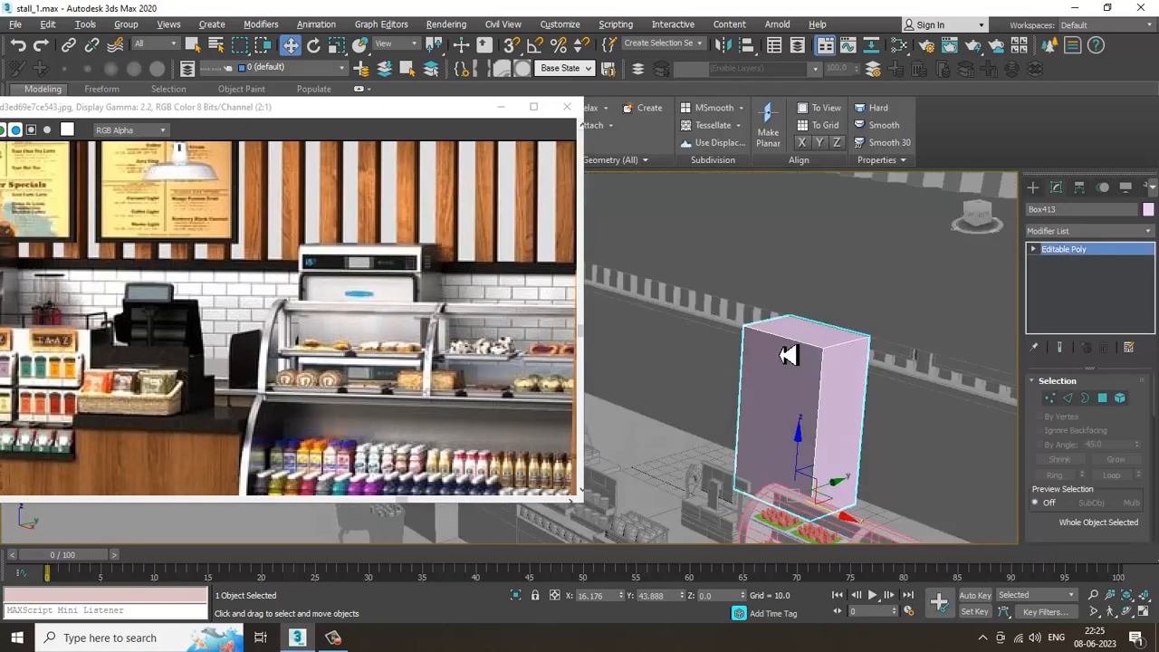
Step: Uncover the Swift Loop tool and add three closely spaced horizontal edge loops near the top of the cabinet box
left_click_drag(461, 116, 433, 163)
left_click(518, 107)
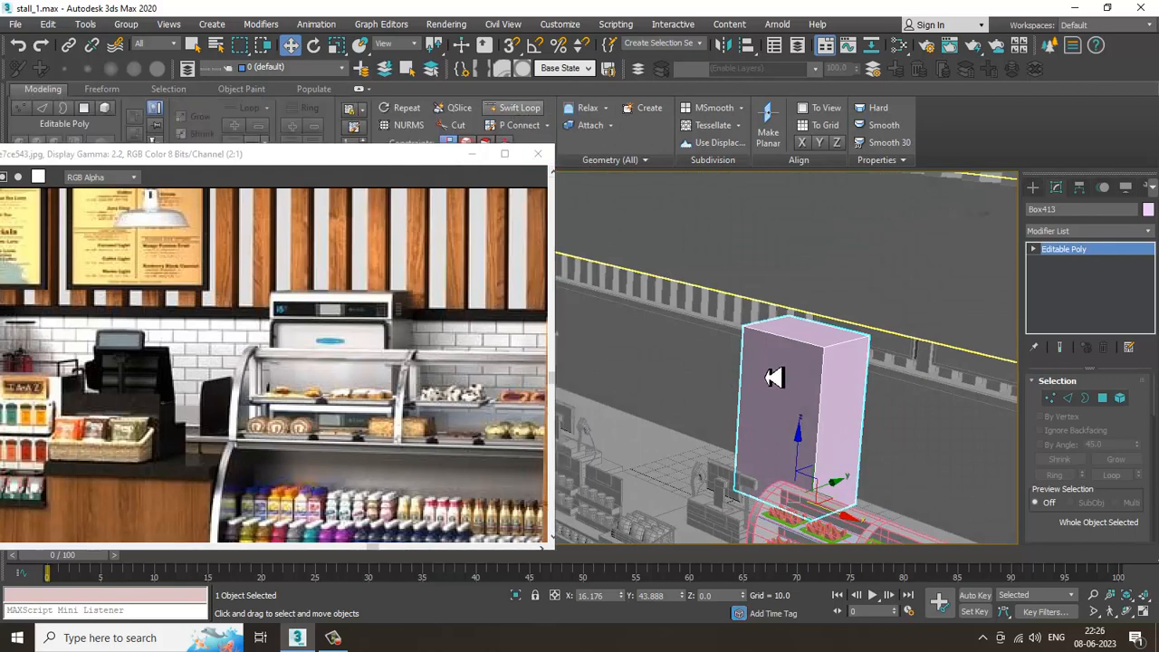
scroll(826, 374, "up", 5)
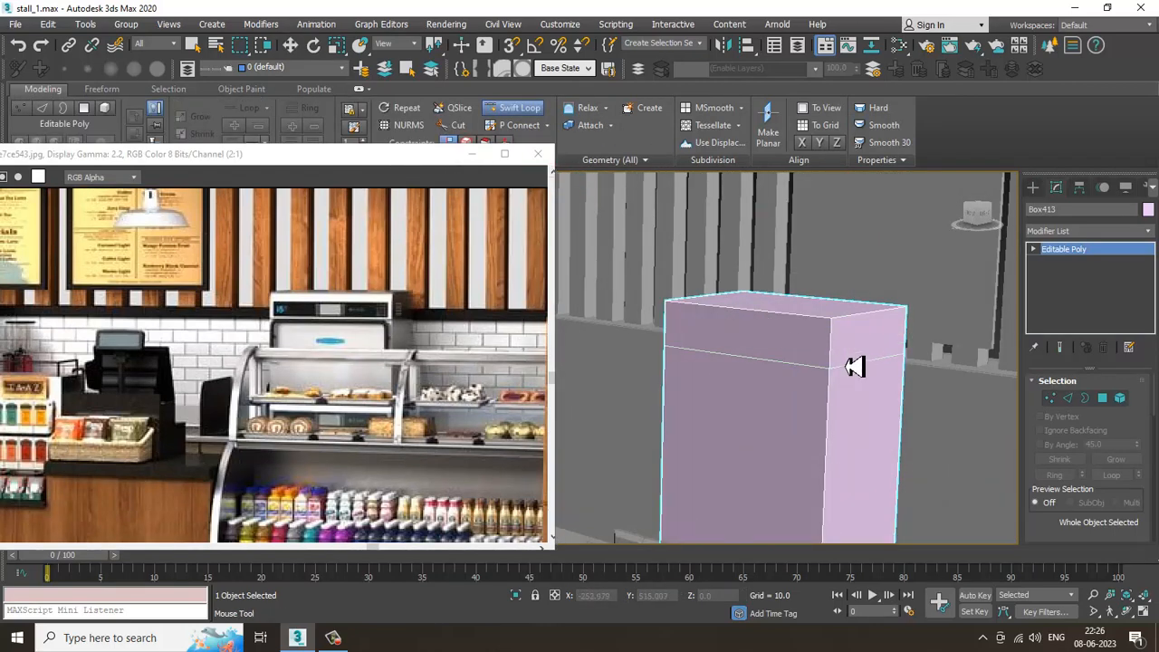
mouse_move(837, 365)
middle_mouse_down("alt")
mouse_move(845, 339)
mouse_move(841, 350)
middle_mouse_up("alt")
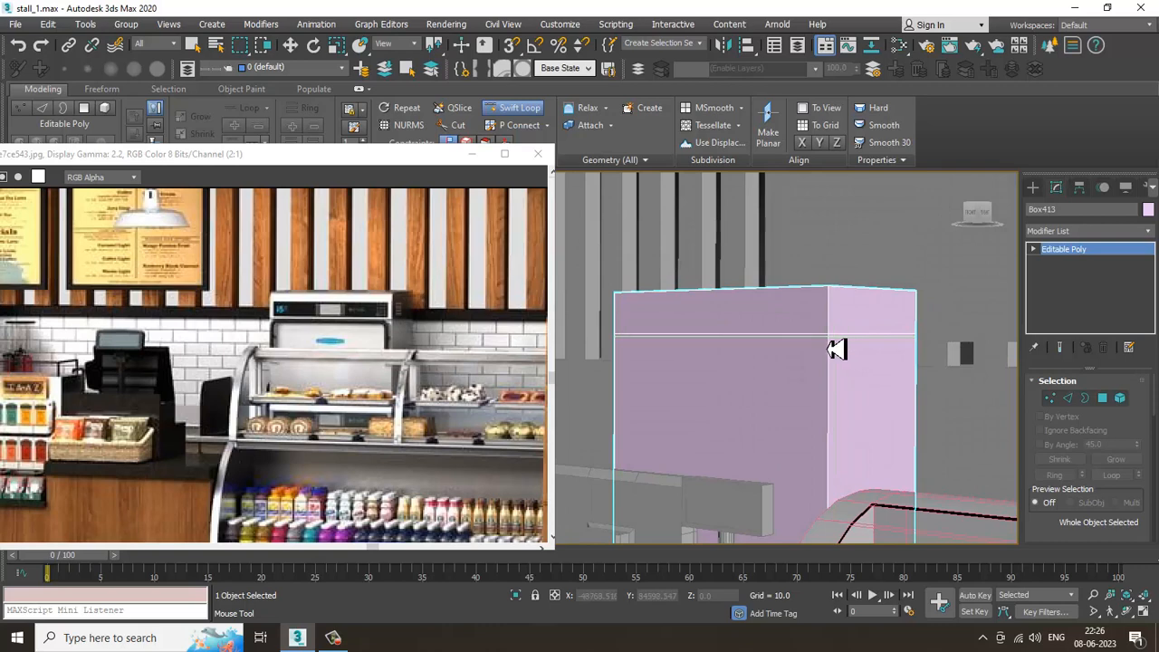
scroll(838, 350, "up", 4)
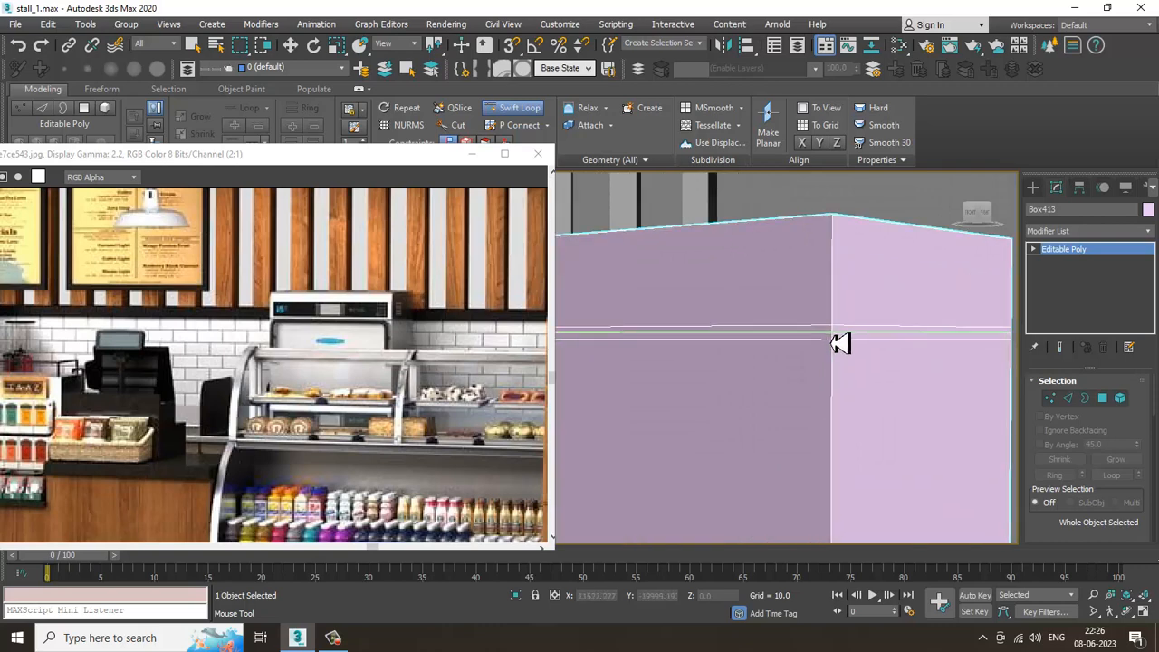
middle_click_drag(840, 342, 835, 359, "alt")
right_click(842, 335)
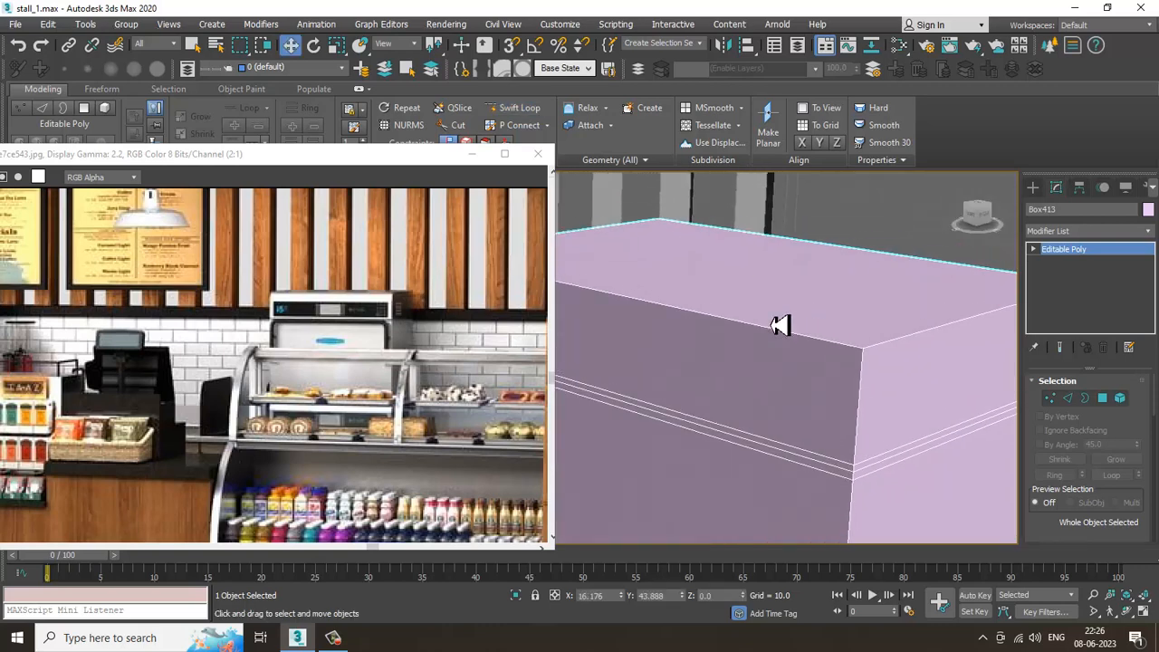
Step: Chamfer the upper front edge of the cabinet box into a rounded edge
key("2")
left_click(788, 334)
left_click_drag(1084, 527, 1123, 380)
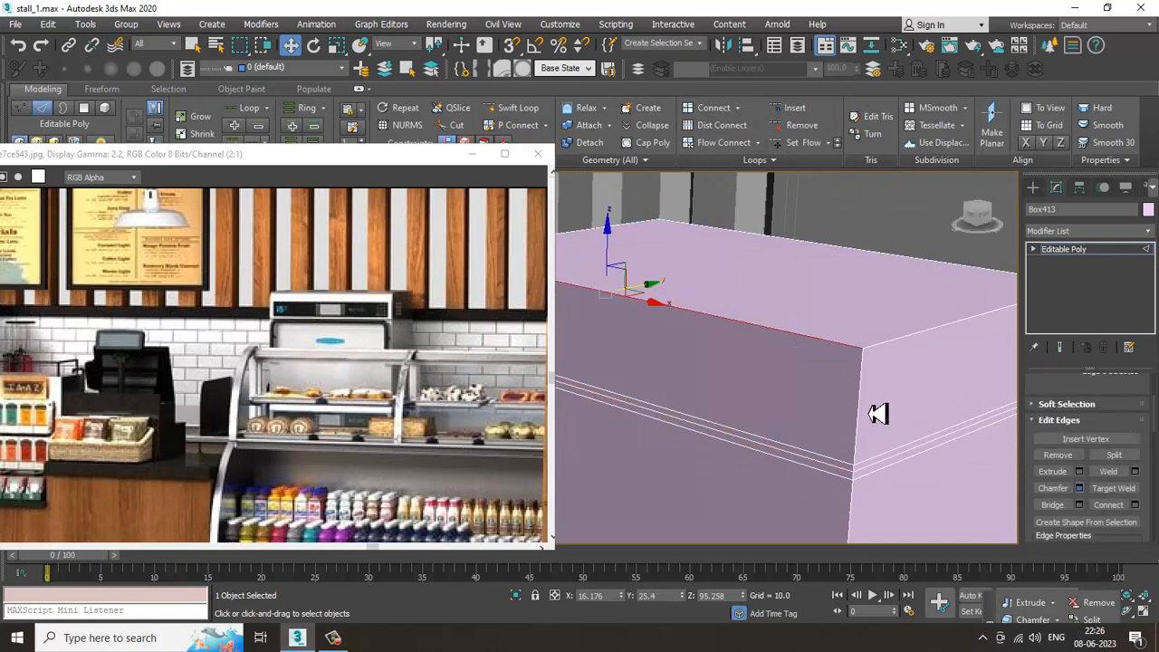
left_click(523, 409)
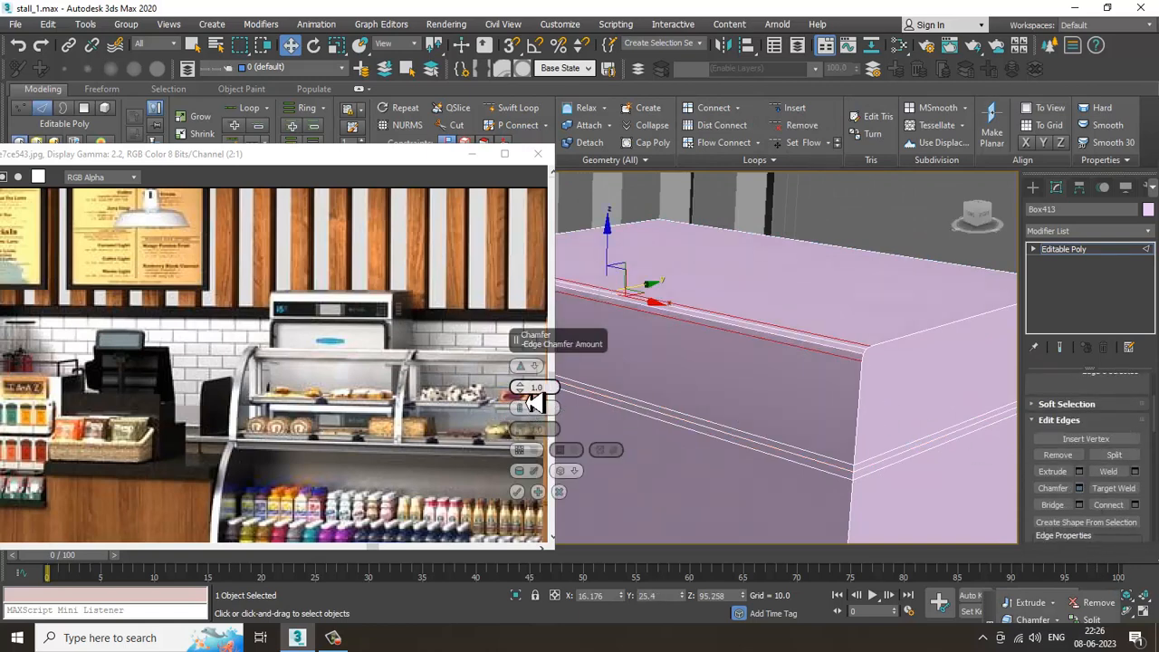
left_click_drag(533, 399, 529, 394)
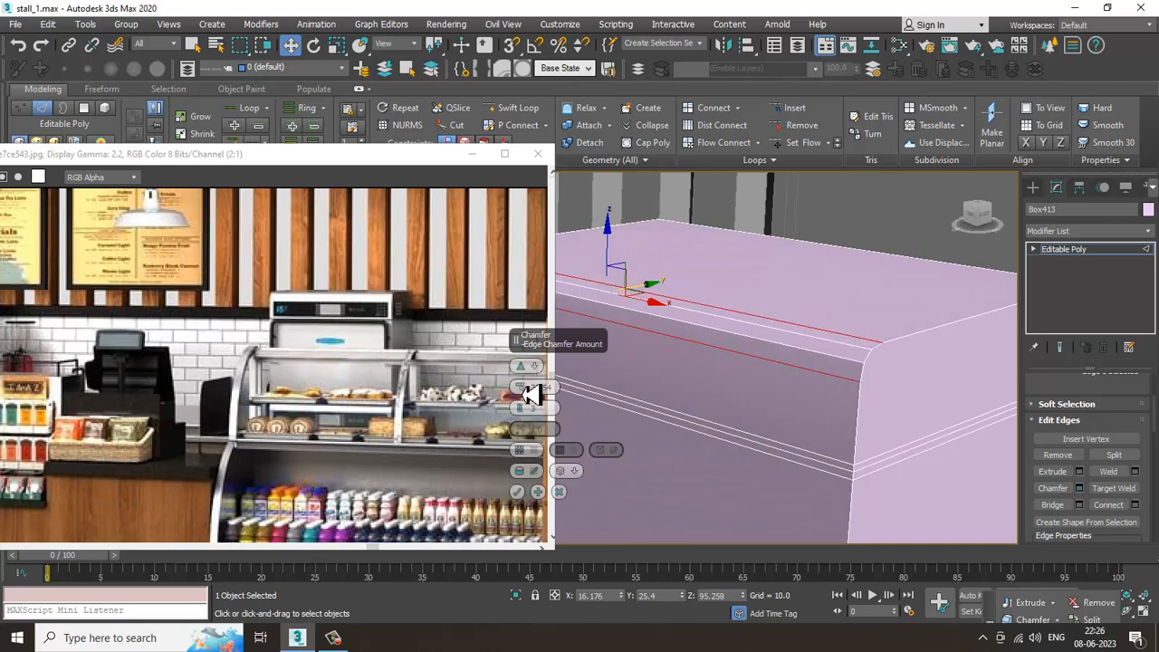
left_click(518, 492)
Step: Add paired vertical edge loops near both sides of the cabinet's front and a horizontal loop near its base with Swift Loop
scroll(841, 401, "down", 5)
middle_click_drag(841, 401, 825, 343, "alt")
left_click(518, 109)
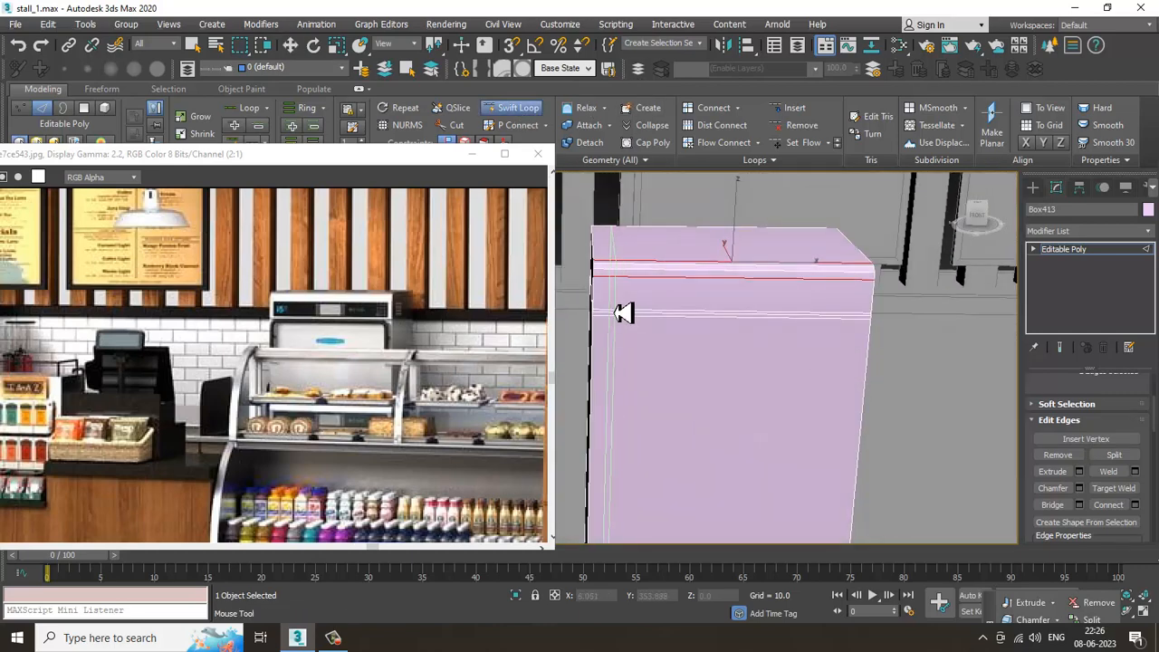
middle_click_drag(853, 308, 860, 411, "alt")
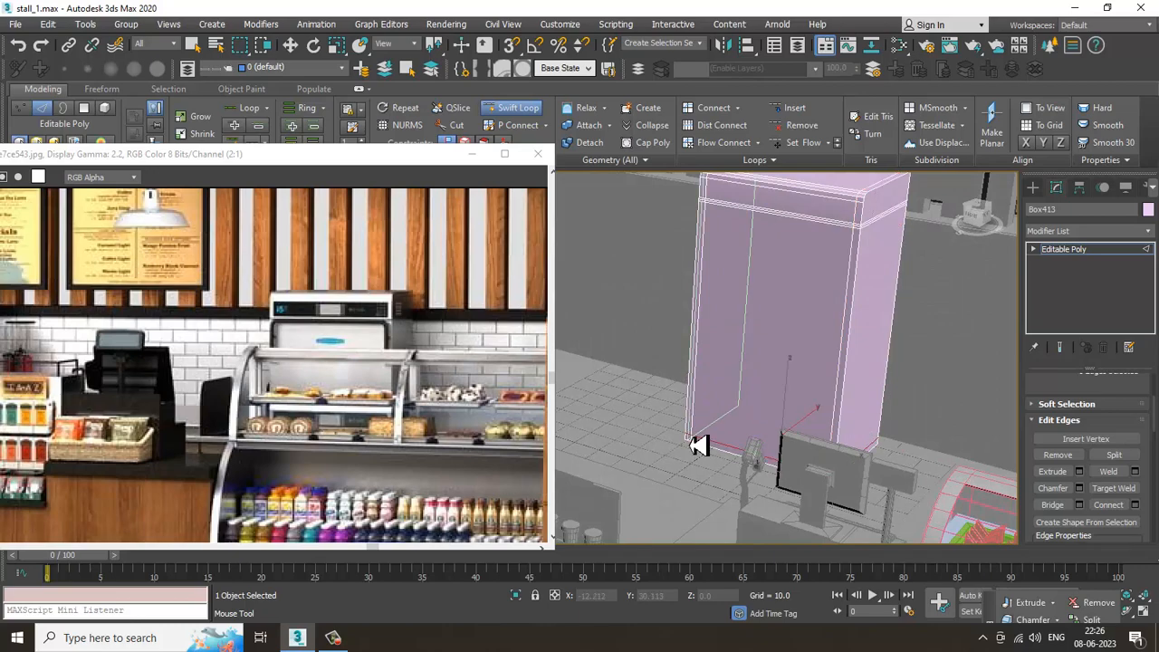
key("w")
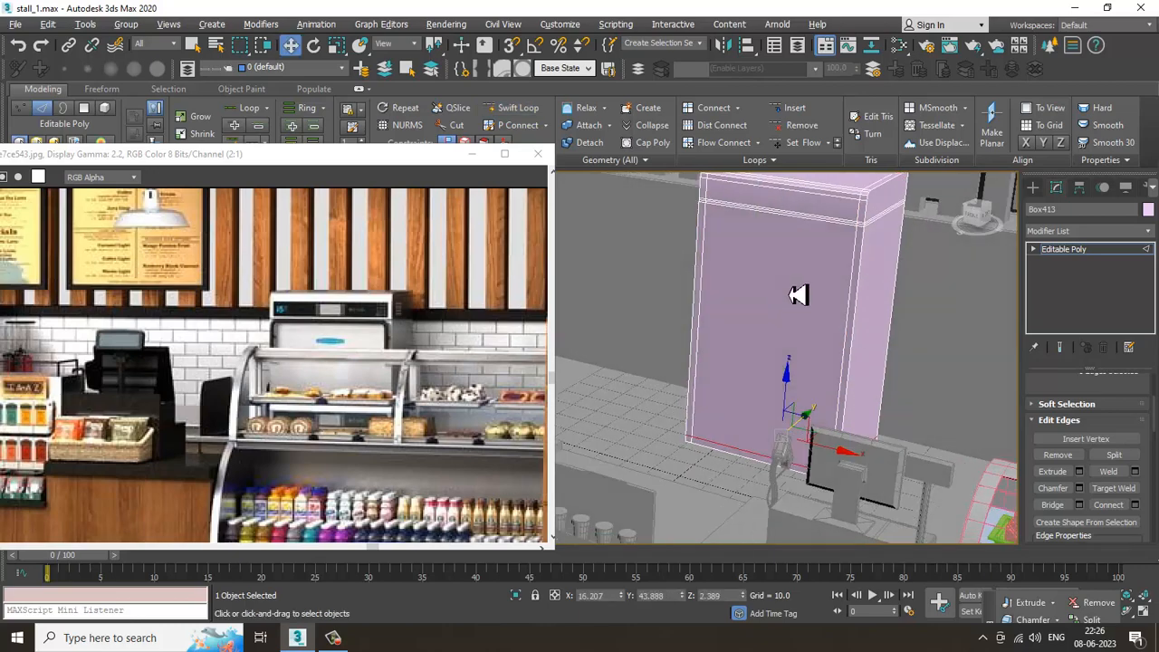
middle_click_drag(802, 368, 753, 328, "alt")
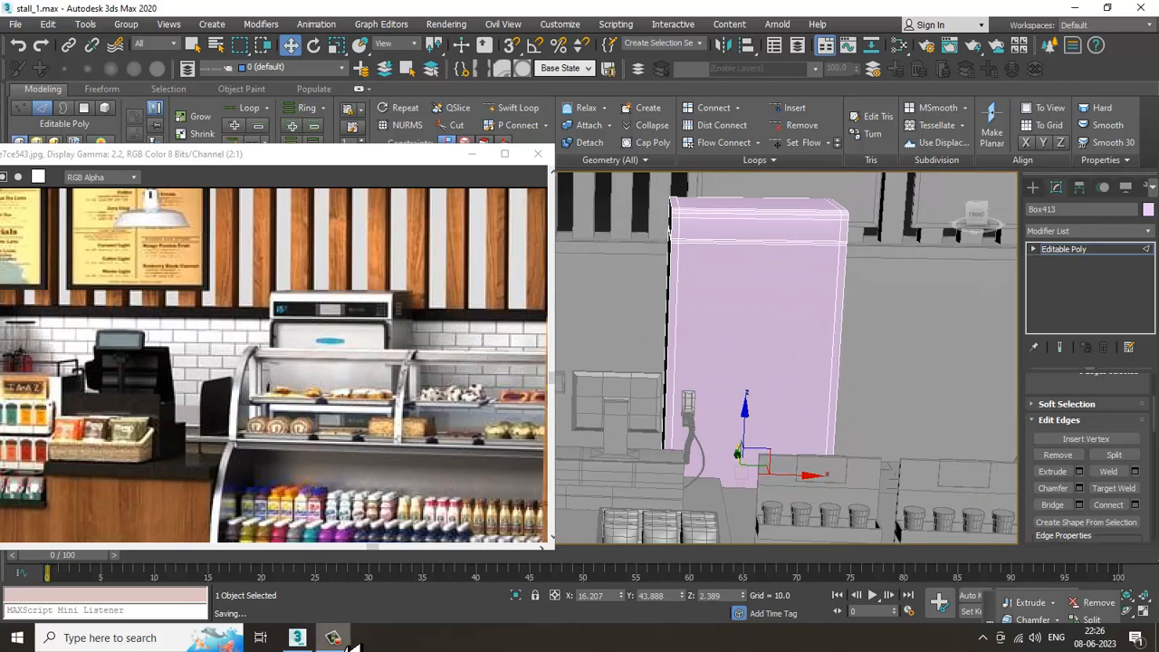
Step: Draw a rectangle spline in the front view over the cabinet's front face, from below the upper loops down to the base
middle_click_drag(808, 371, 748, 360, "alt")
left_click(1033, 187)
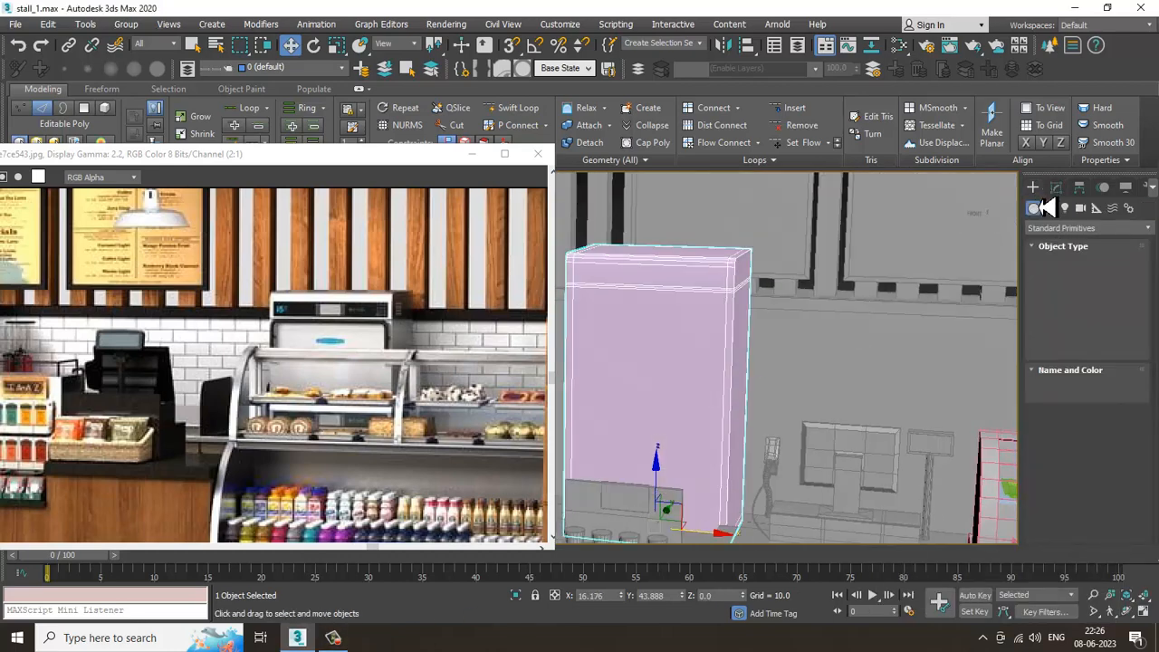
left_click(1049, 207)
left_click(1119, 286)
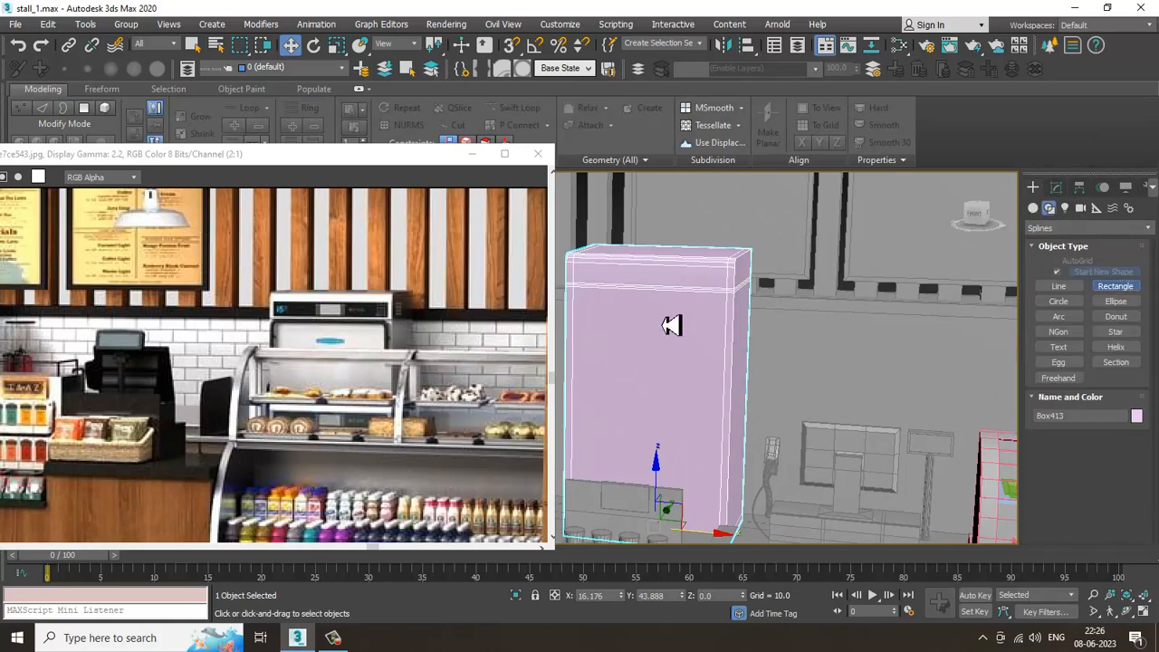
middle_click_drag(665, 325, 720, 312, "alt")
key("alt+w")
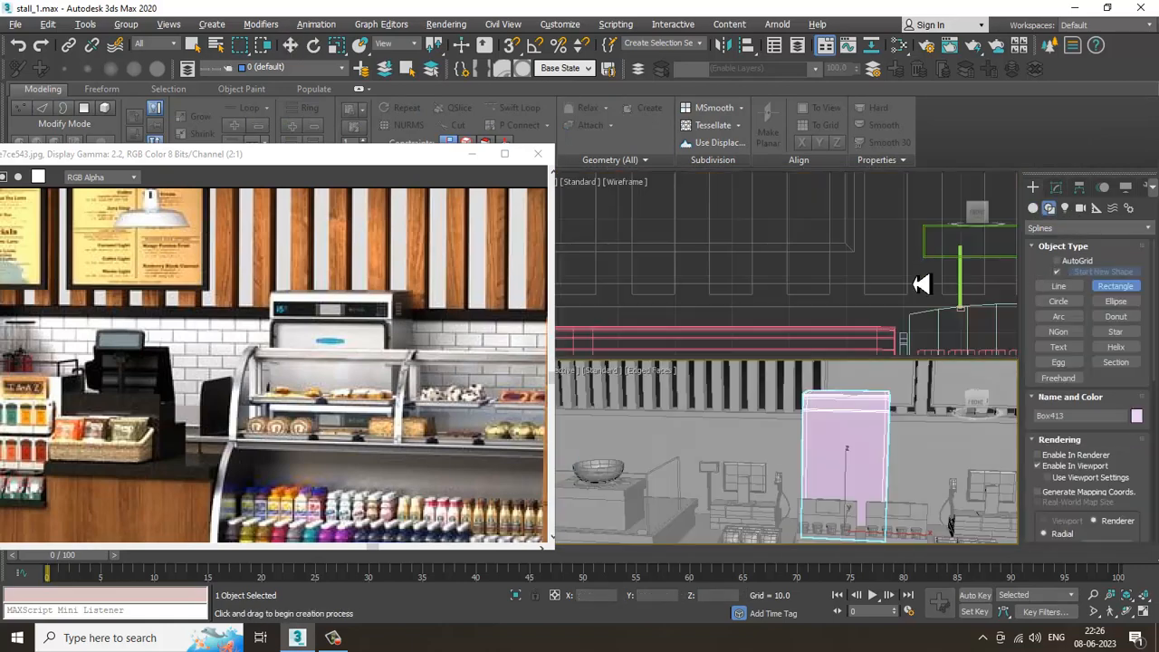
middle_click_drag(921, 284, 882, 290)
key("alt+w")
scroll(880, 291, "down", 6)
middle_click_drag(712, 297, 785, 307)
scroll(785, 307, "up", 2)
scroll(780, 297, "up", 2)
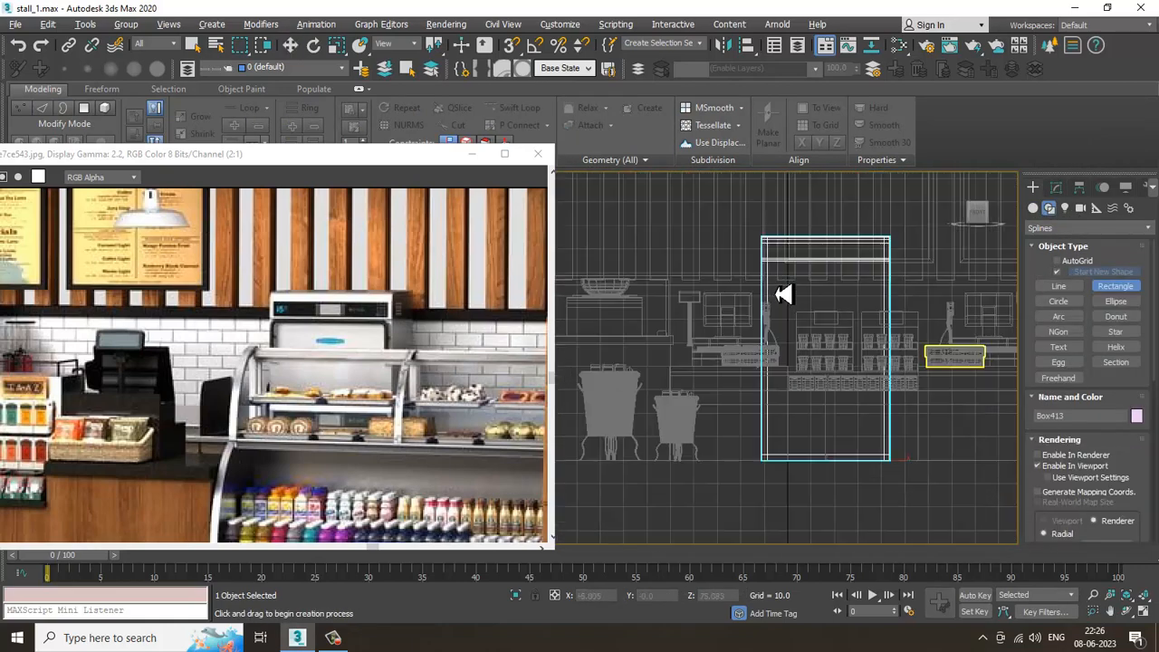
left_click_drag(765, 264, 886, 457)
key("w")
Step: Convert the door outline rectangle to an Editable Spline
key("alt+w")
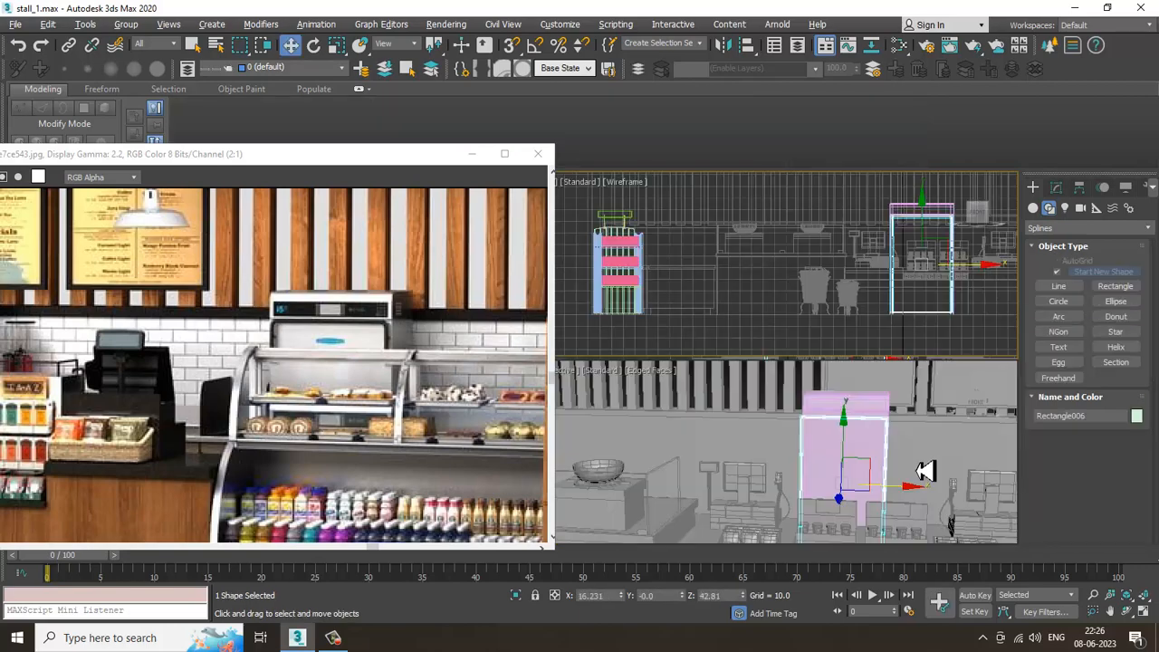
middle_click_drag(924, 470, 876, 453)
key("alt+w")
scroll(863, 414, "up", 2)
middle_click_drag(864, 414, 815, 335, "alt")
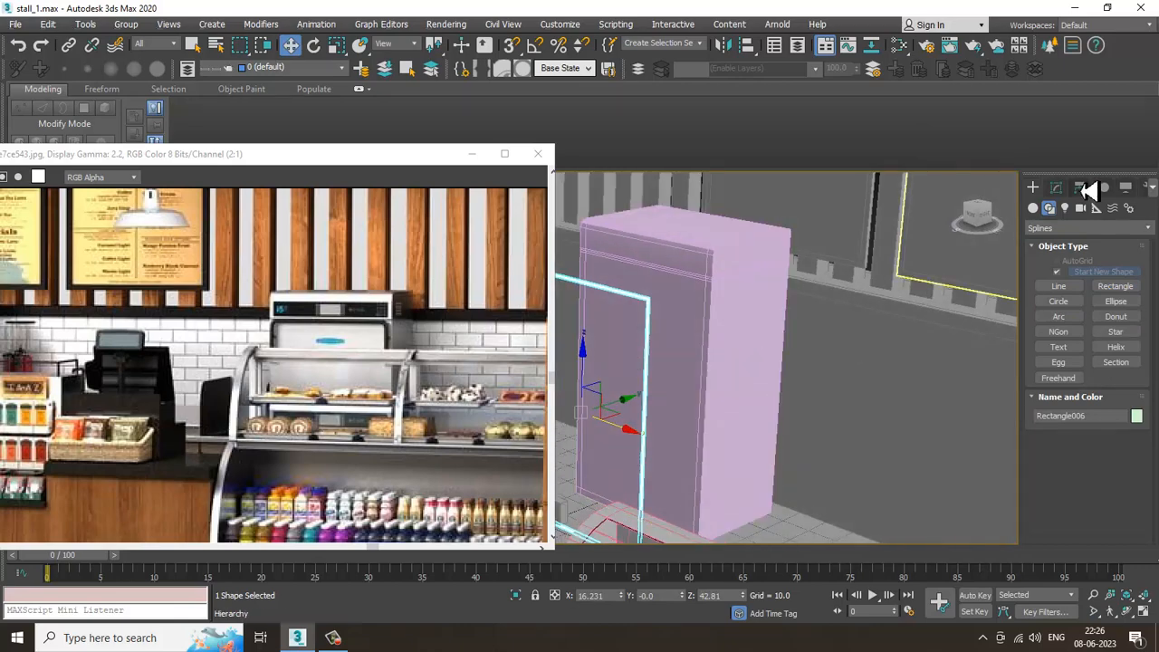
left_click(1059, 190)
right_click(1095, 247)
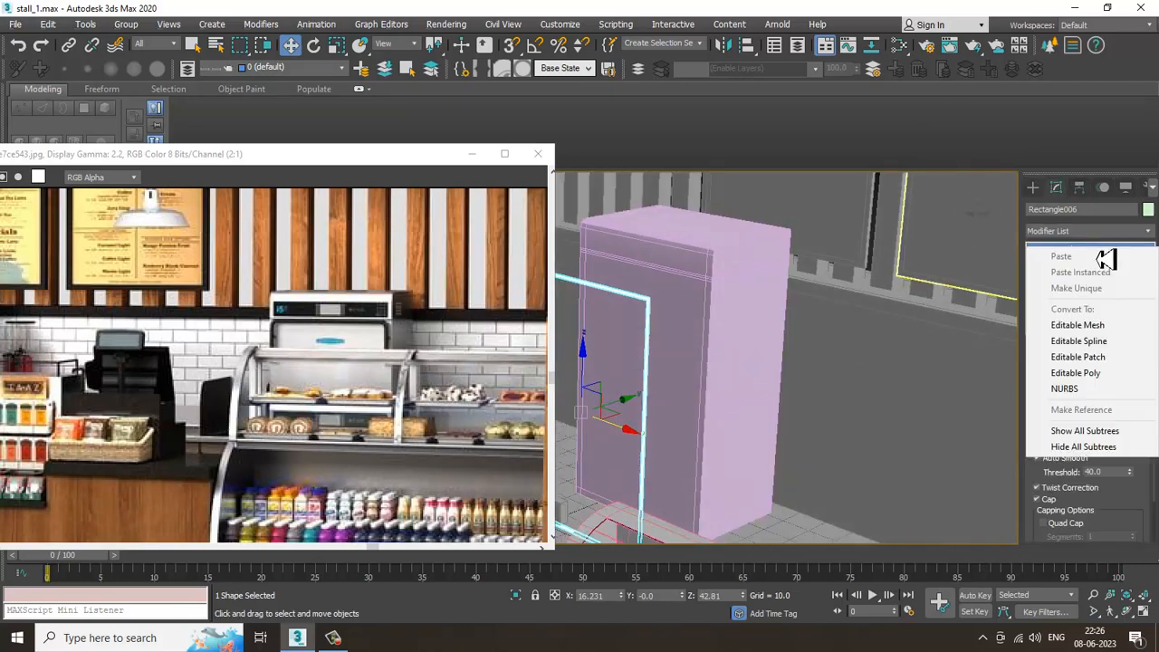
left_click(1092, 341)
Step: Select the corner vertices of the door outline and switch its render cross-section to Rectangular
scroll(800, 262, "down", 5)
middle_click_drag(738, 304, 775, 313, "alt")
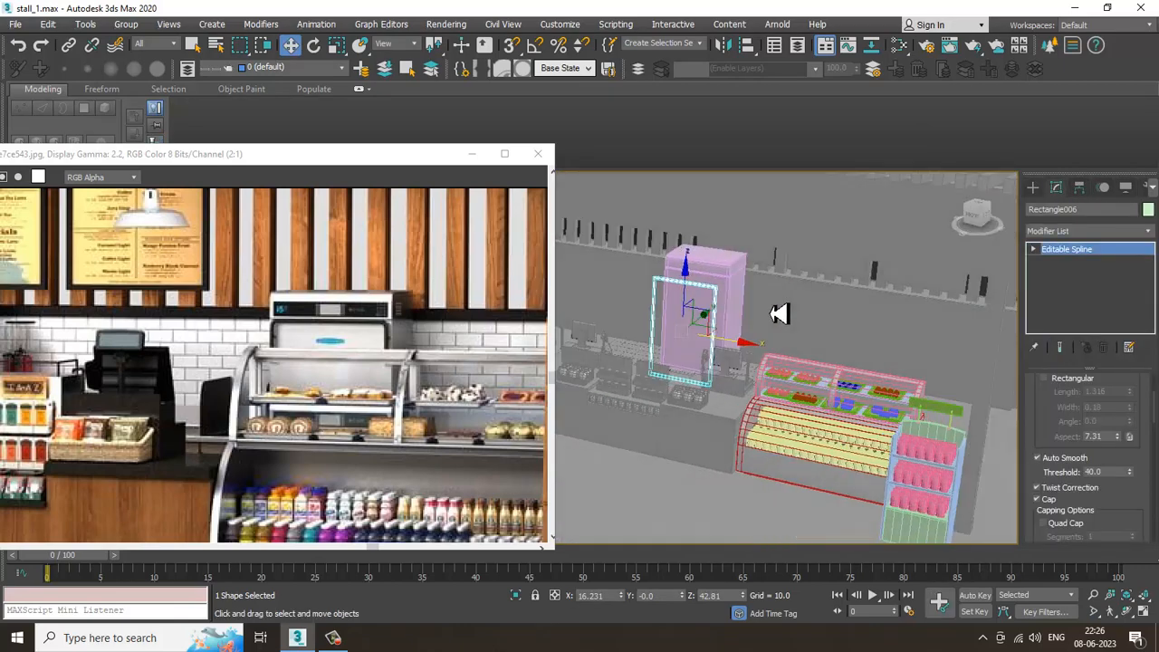
key("1")
left_click_drag(811, 462, 813, 464)
middle_click_drag(779, 331, 905, 353, "alt")
scroll(851, 342, "up", 2)
scroll(842, 342, "up", 4)
scroll(1061, 445, "up", 3)
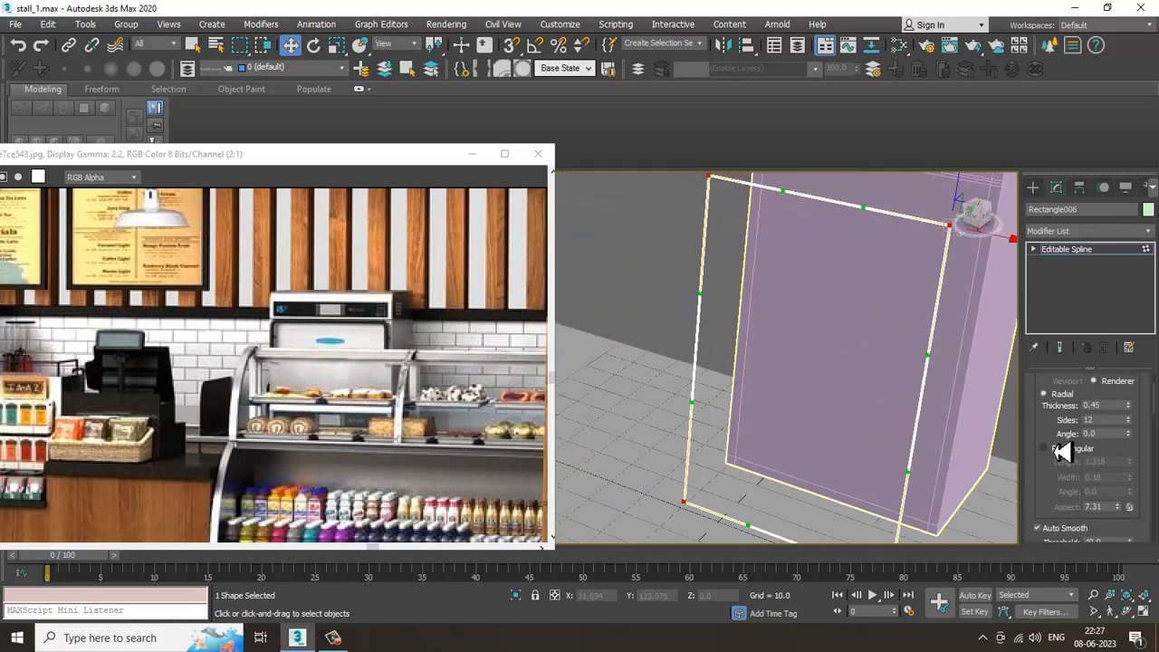
left_click(1060, 450)
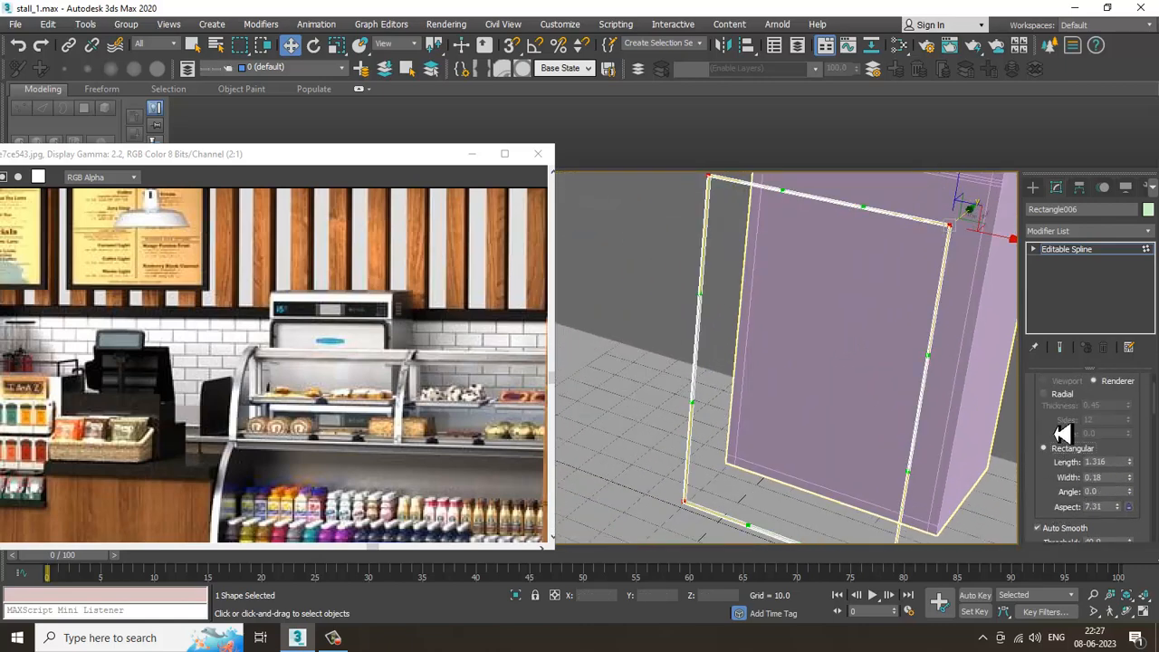
Step: Fillet the corners of the door outline spline into rounded corners
left_click_drag(1063, 435, 1069, 157)
left_click_drag(1048, 482, 1036, 139)
left_click_drag(1128, 463, 1134, 346)
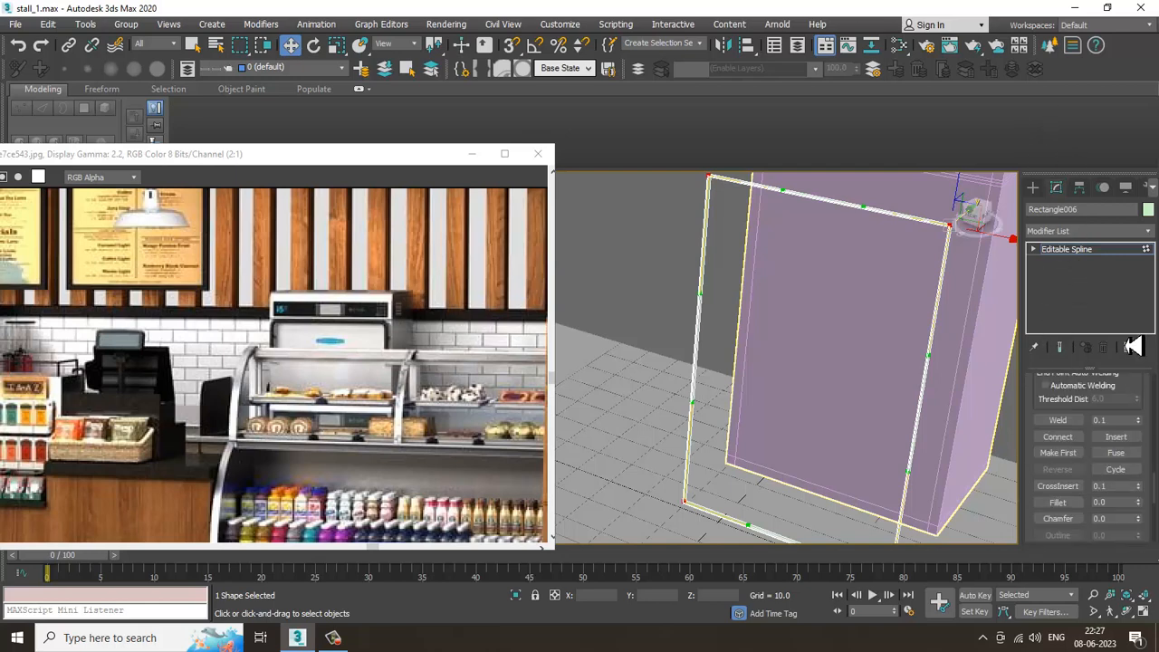
left_click(1068, 505)
left_click_drag(957, 236, 956, 228)
middle_click_drag(922, 456, 910, 455, "alt")
left_click(1055, 502)
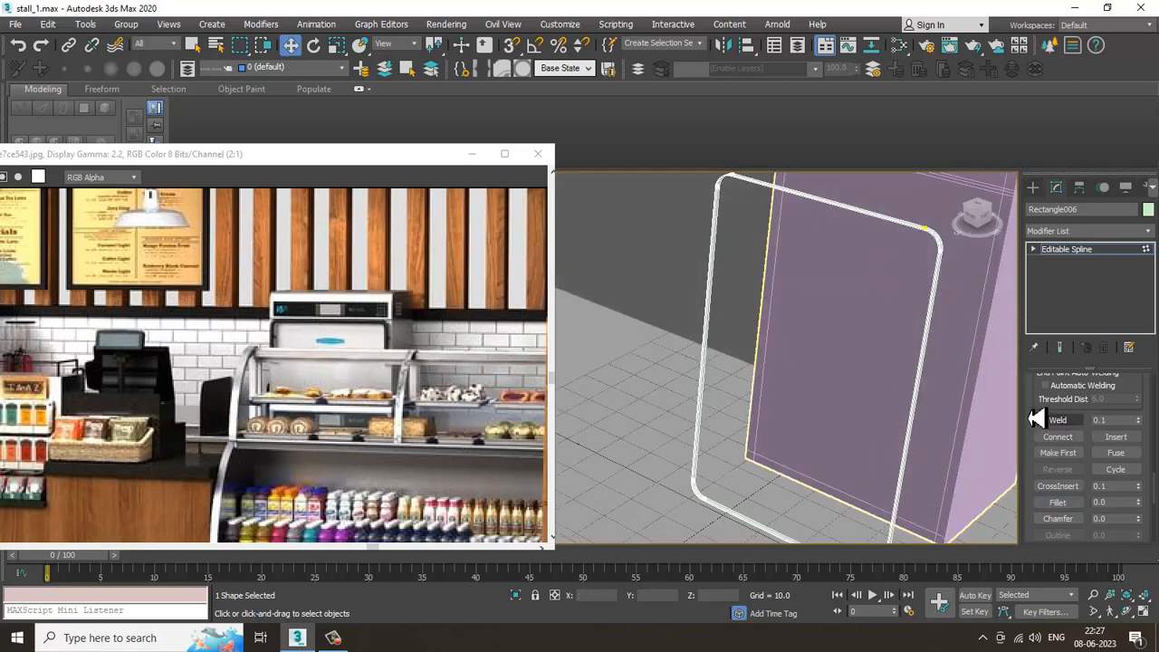
middle_click_drag(824, 350, 851, 367, "alt")
scroll(854, 368, "up", 3)
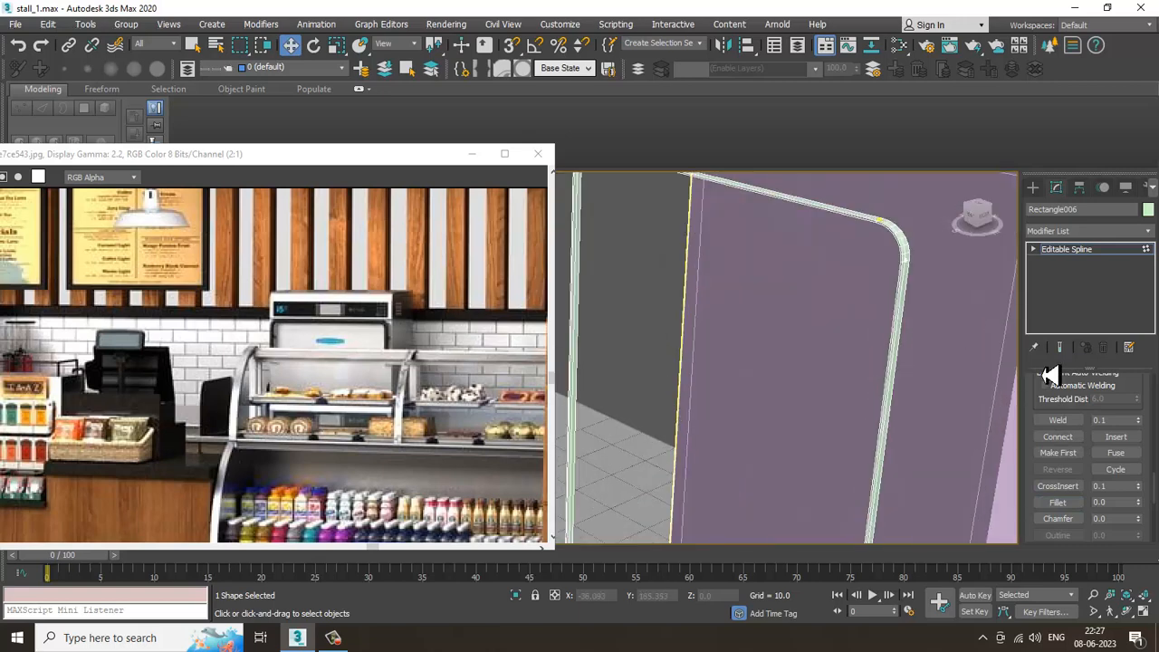
Step: Set the door outline's rectangular render cross-section to a length of 1.658 and a width of 0.47
left_click_drag(1068, 408, 1107, 512)
scroll(1139, 428, "up", 3)
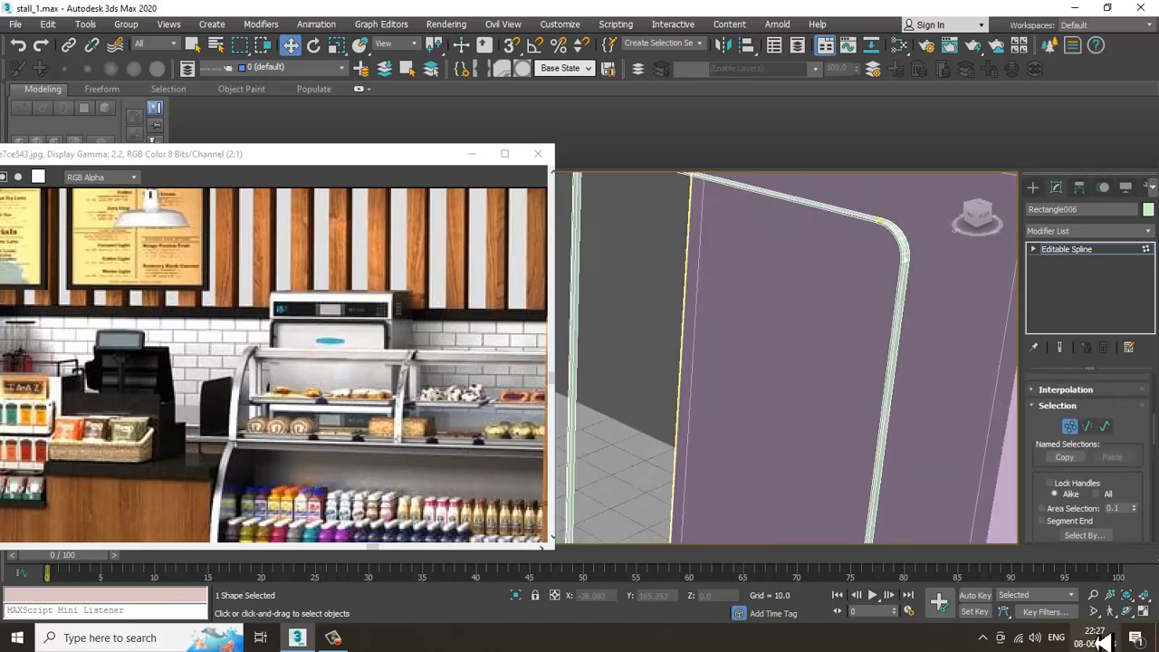
scroll(1032, 425, "up", 3)
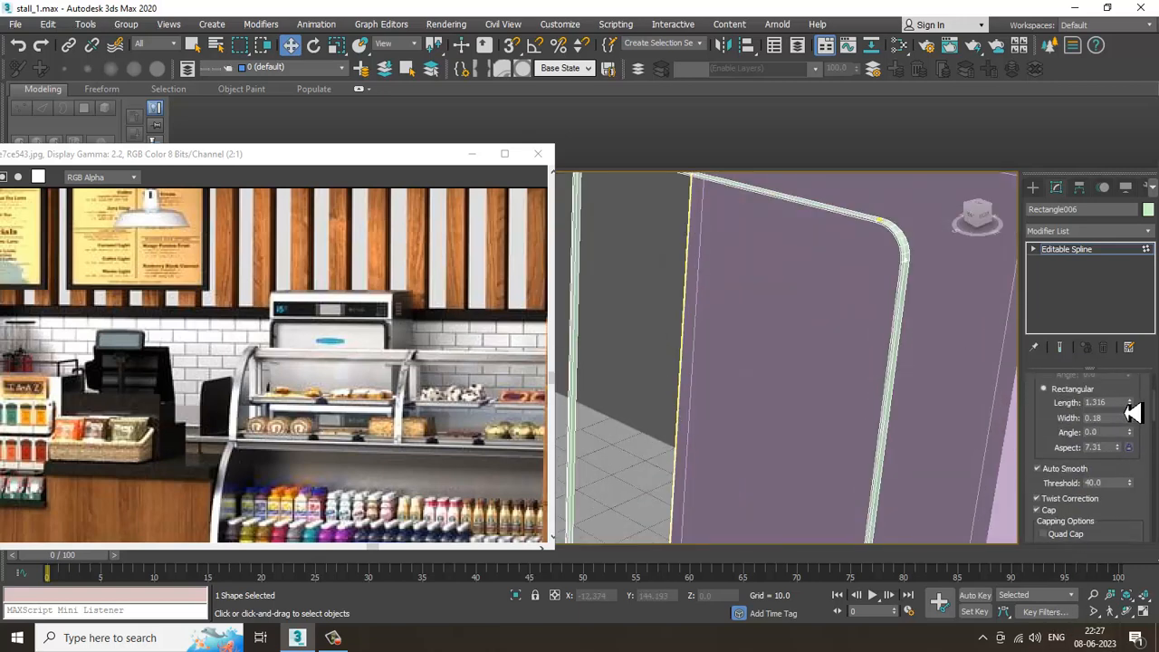
left_click_drag(1134, 412, 1134, 405)
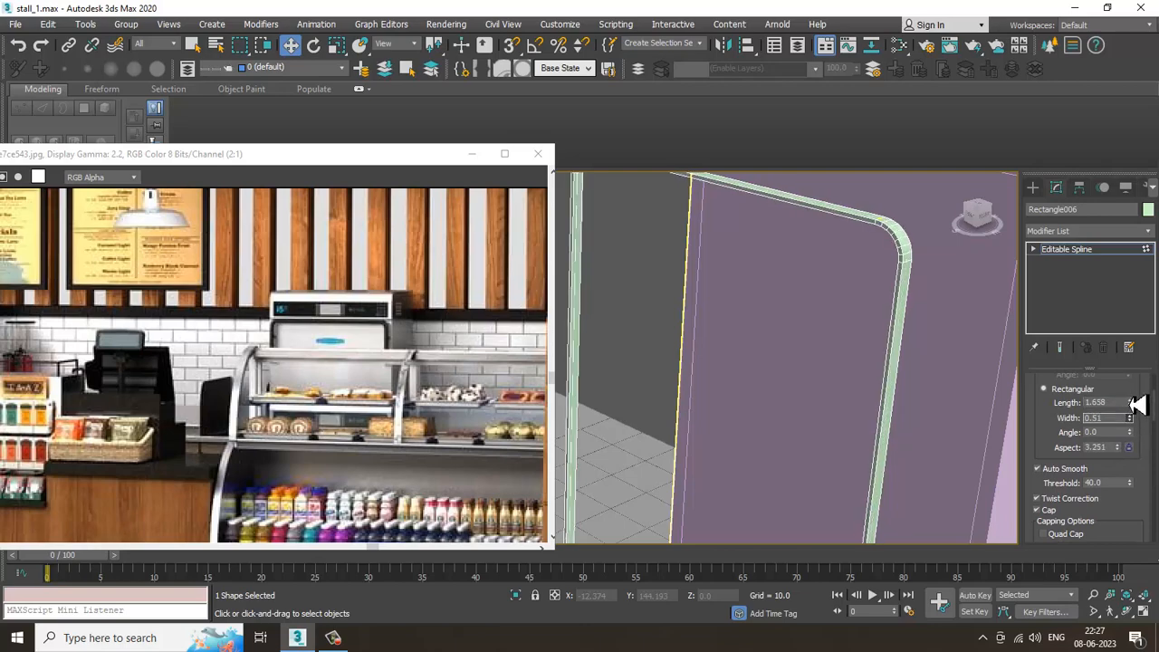
scroll(892, 389, "down", 3)
middle_click_drag(892, 390, 835, 422, "alt")
scroll(919, 394, "down", 3)
Step: Leave vertex editing and shift the door outline slightly along the Y axis against the cabinet's front face
left_click(1133, 255)
middle_click_drag(827, 331, 874, 432, "alt")
left_click_drag(862, 442, 930, 437)
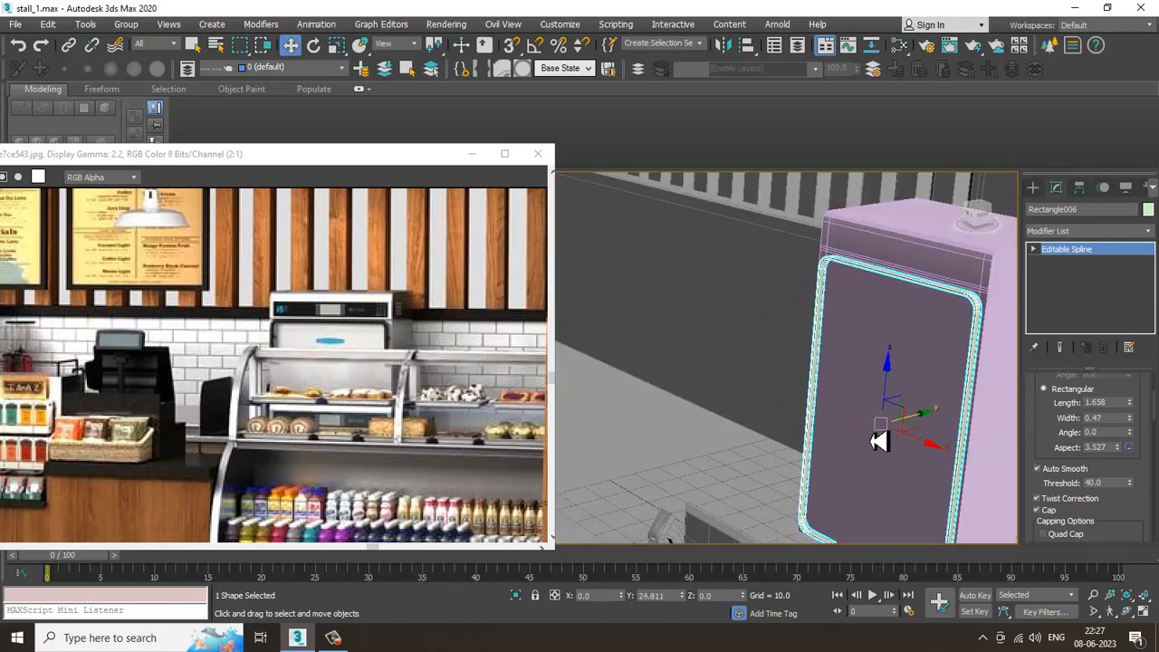
middle_click_drag(879, 441, 861, 359, "alt")
scroll(855, 361, "down", 3)
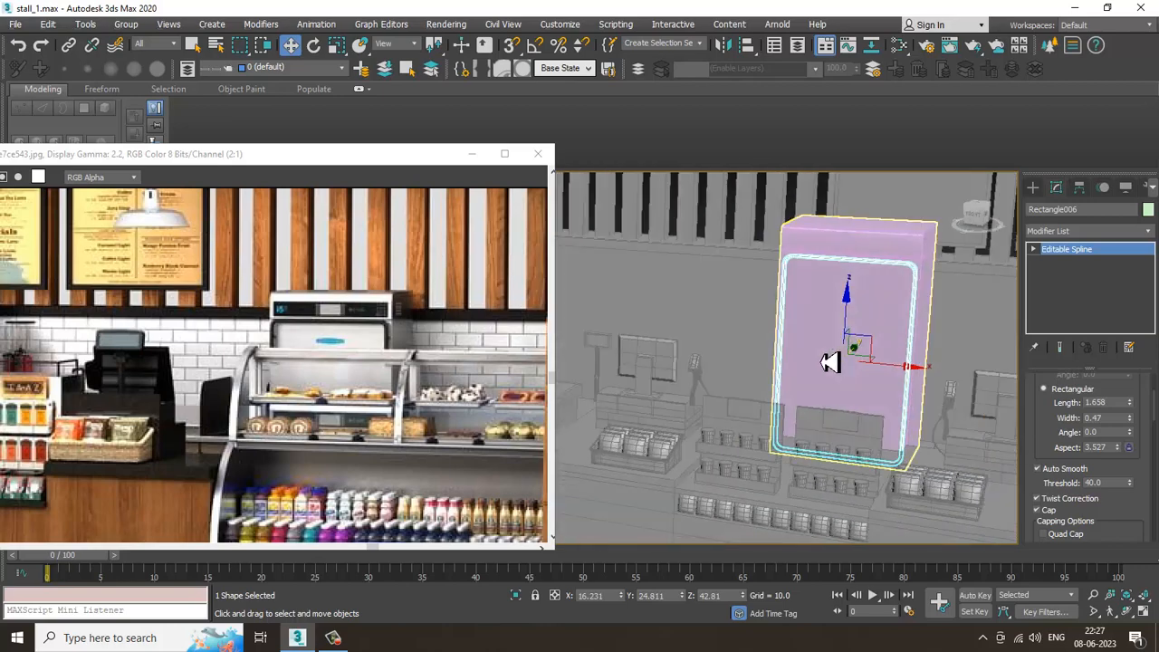
scroll(830, 362, "down", 3)
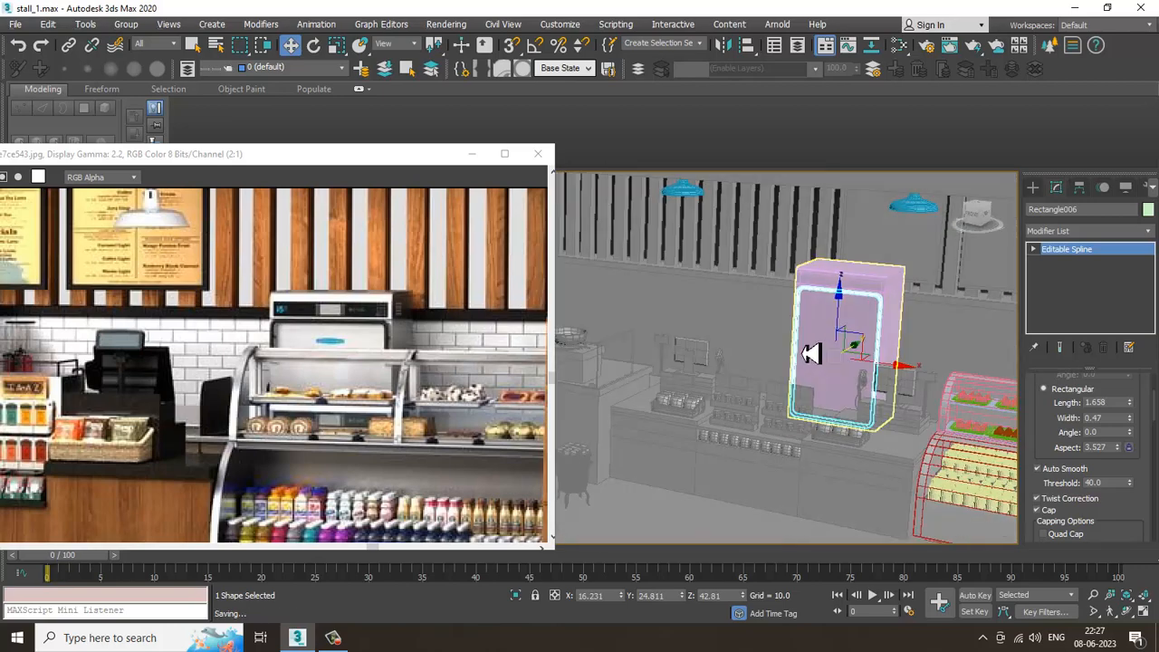
Step: Add two closely spaced horizontal edge loops around the middle of the cabinet body with Swift Loop
middle_click_drag(848, 354, 829, 352, "alt")
left_click(830, 353)
scroll(830, 352, "up", 3)
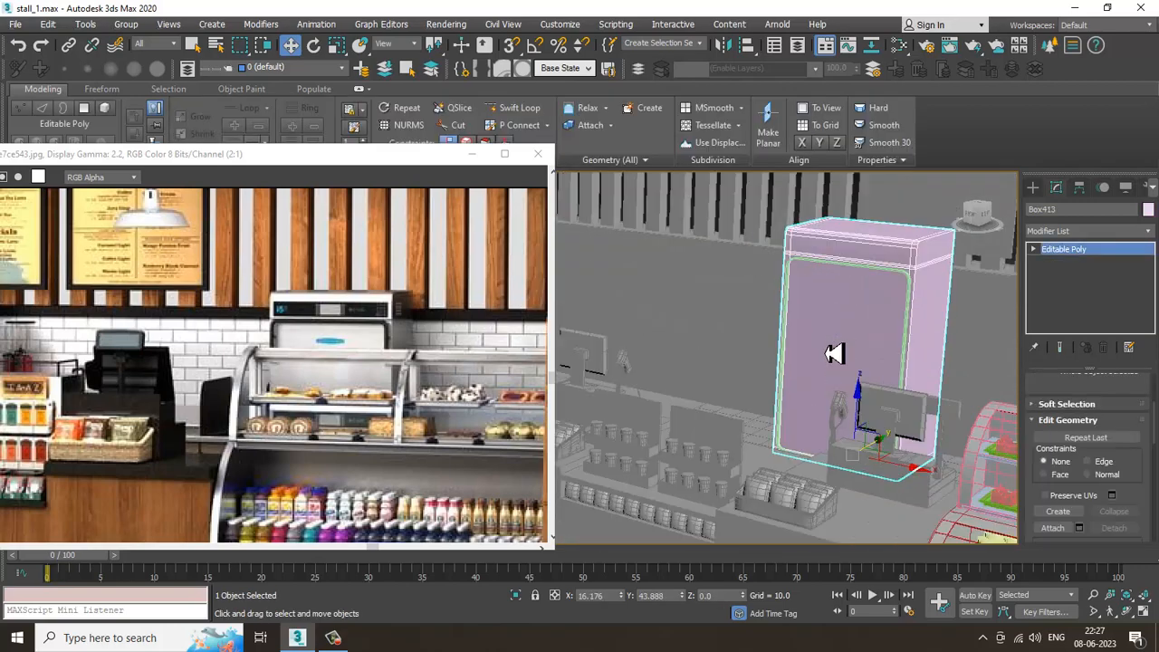
left_click(513, 112)
scroll(831, 353, "up", 5)
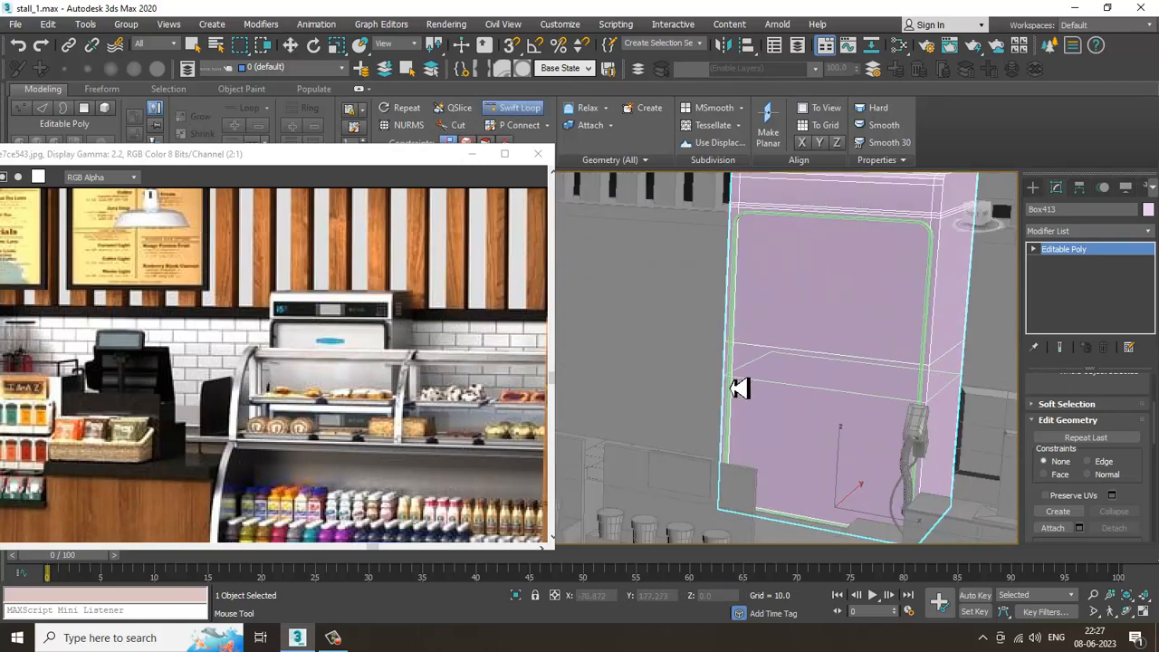
left_click(741, 389)
middle_click_drag(741, 389, 797, 380, "alt")
key("w")
scroll(832, 374, "up", 4)
scroll(815, 366, "down", 10)
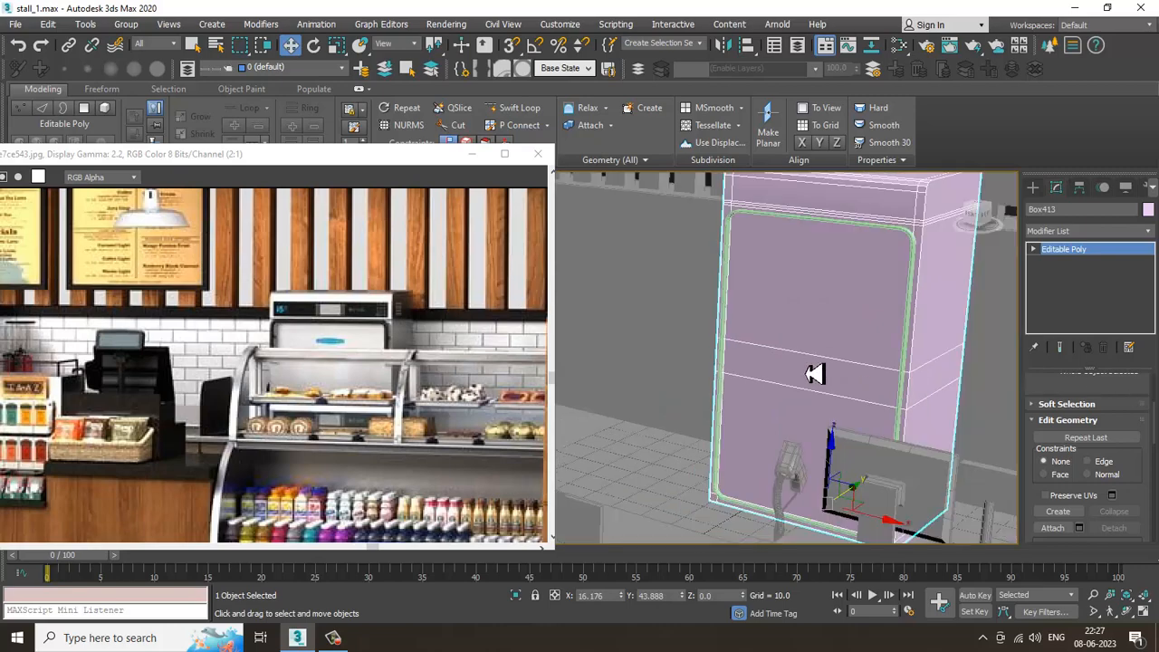
middle_click_drag(840, 370, 845, 380, "alt")
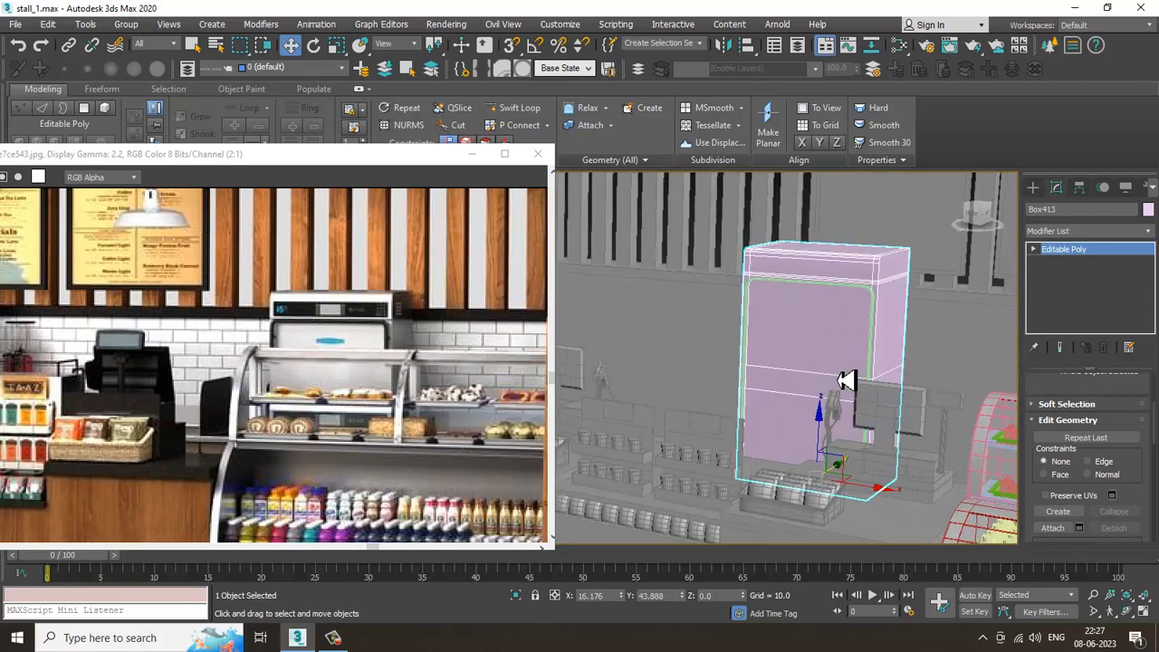
Step: Insert another horizontal edge loop around the cabinet above the two middle loops with Swift Loop
left_click(514, 108)
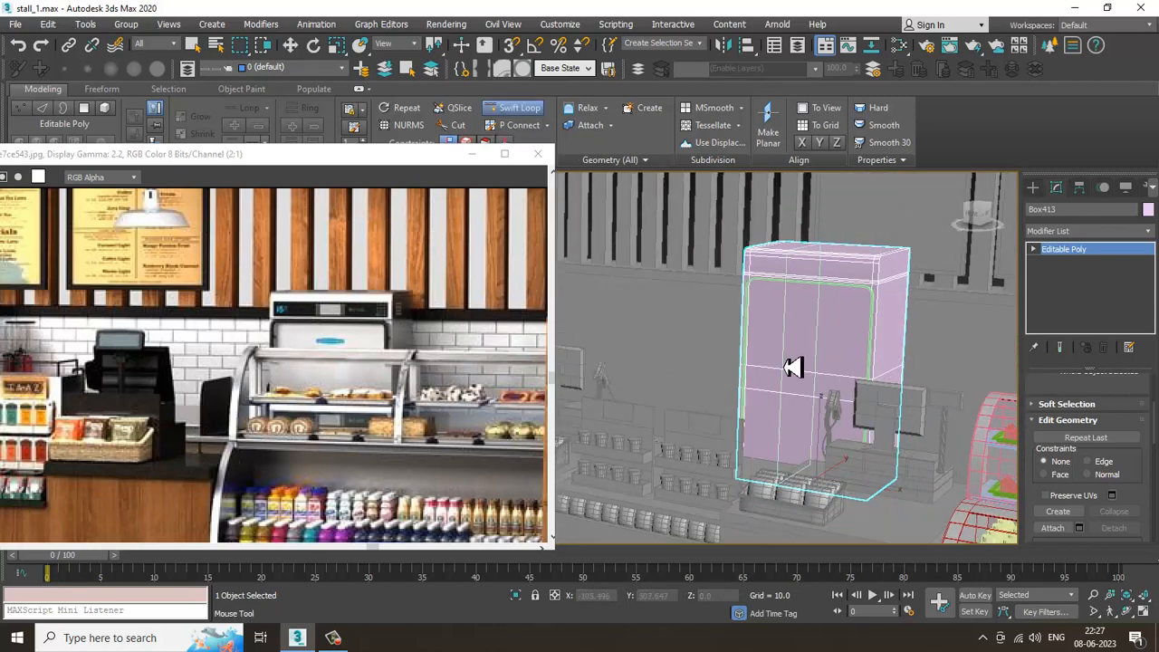
left_click(763, 337)
middle_click_drag(797, 349, 835, 375, "alt")
scroll(834, 375, "up", 3)
key("w")
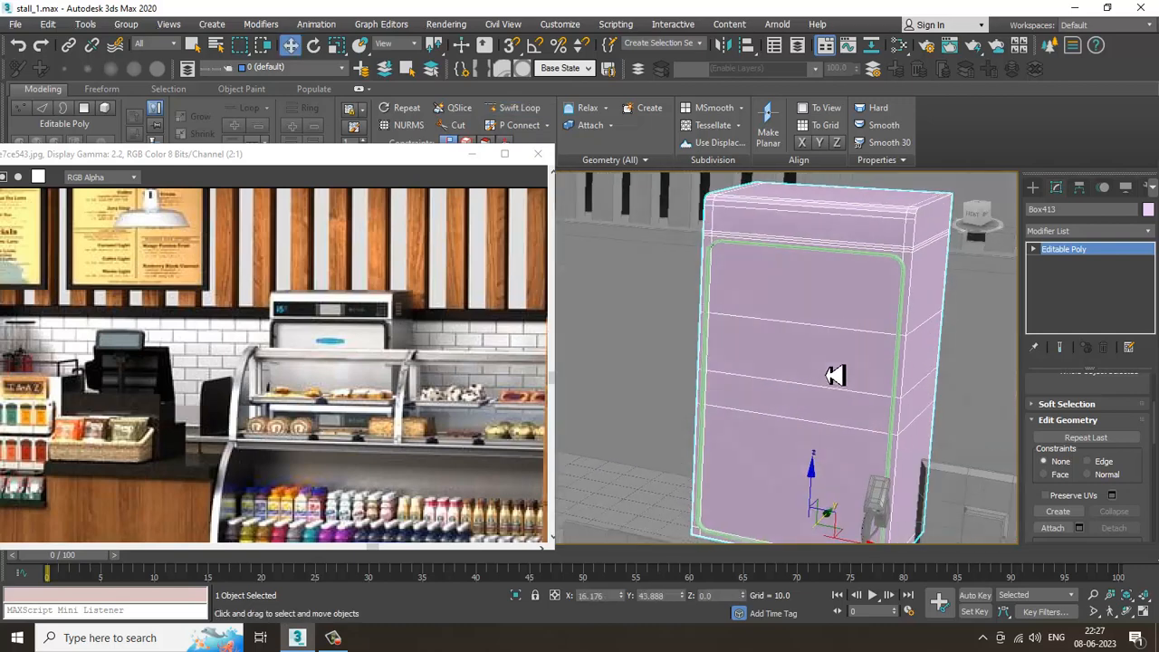
Step: Select the three front polygons of the cabinet below the new upper edge loop
key("4")
left_click(824, 374)
left_click(823, 417, "ctrl")
left_click(821, 448, "ctrl")
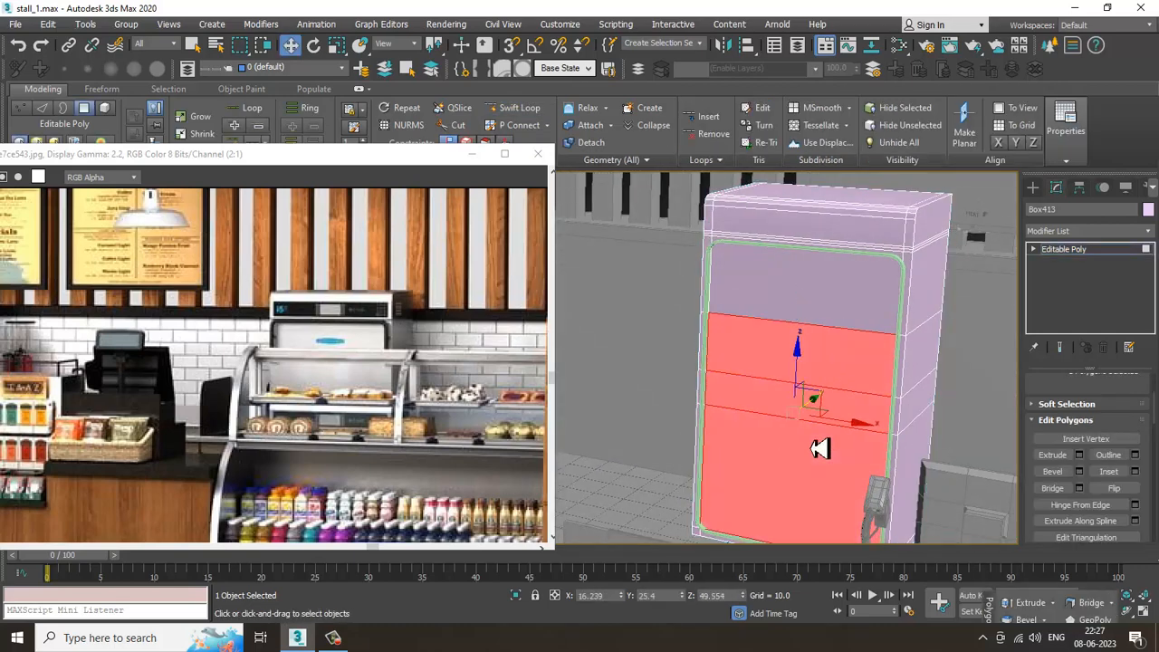
scroll(821, 447, "down", 4)
mouse_move(820, 446)
middle_mouse_down("alt")
mouse_move(833, 435)
mouse_move(818, 435)
middle_mouse_up("alt")
scroll(797, 439, "up", 3)
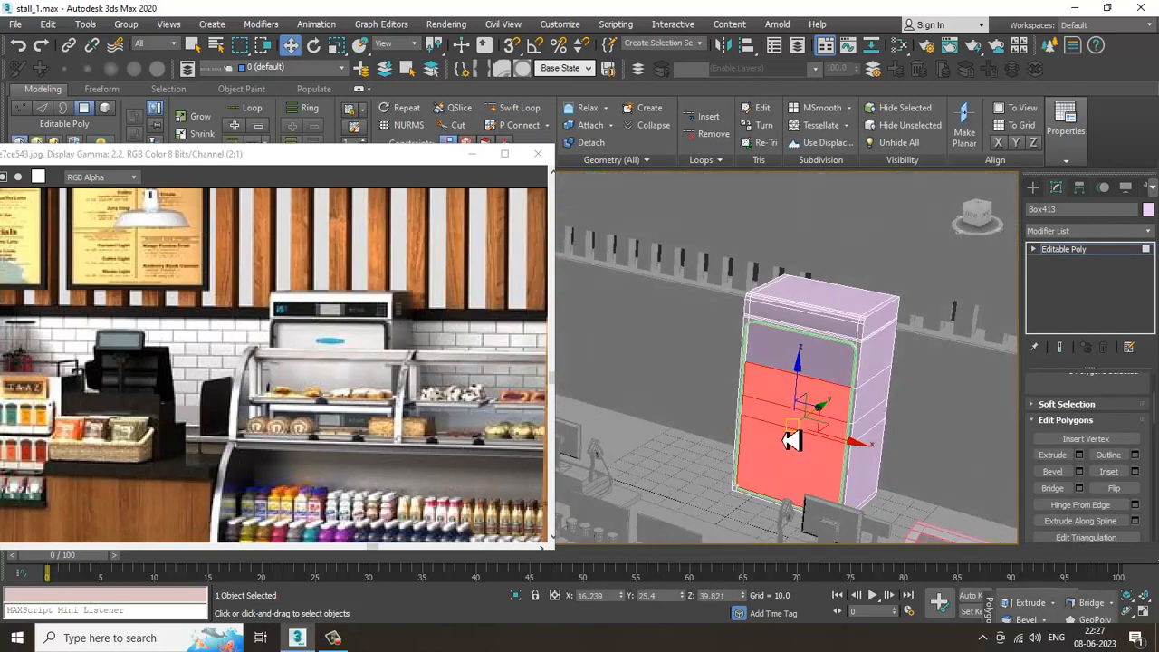
scroll(788, 435, "up", 3)
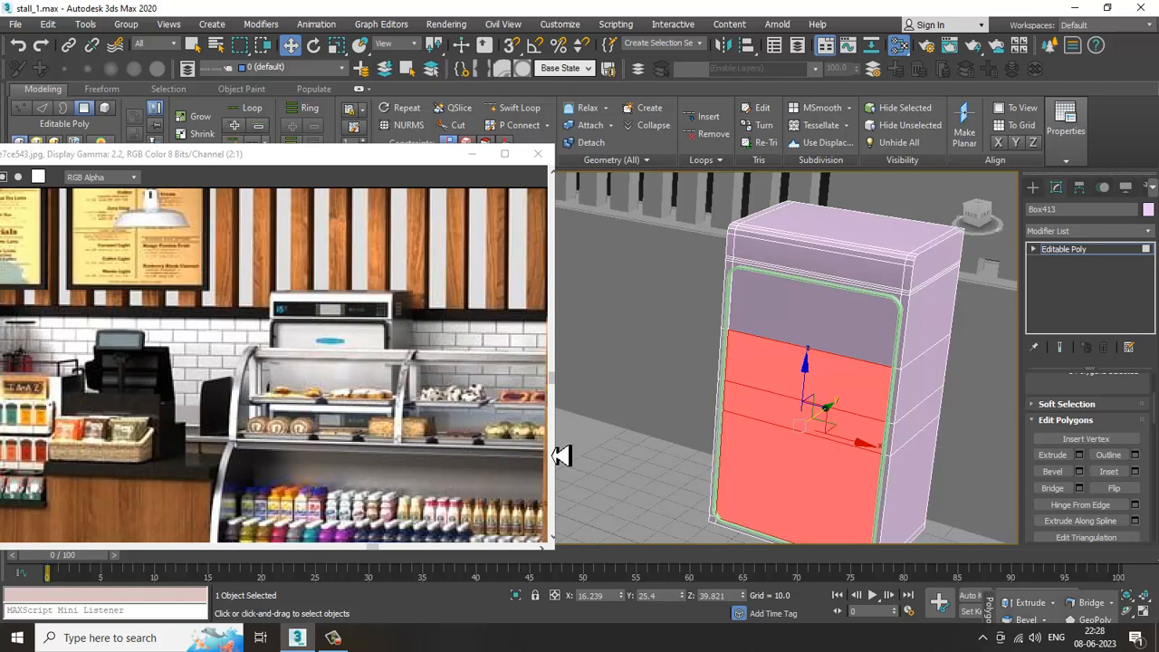
left_click(367, 640)
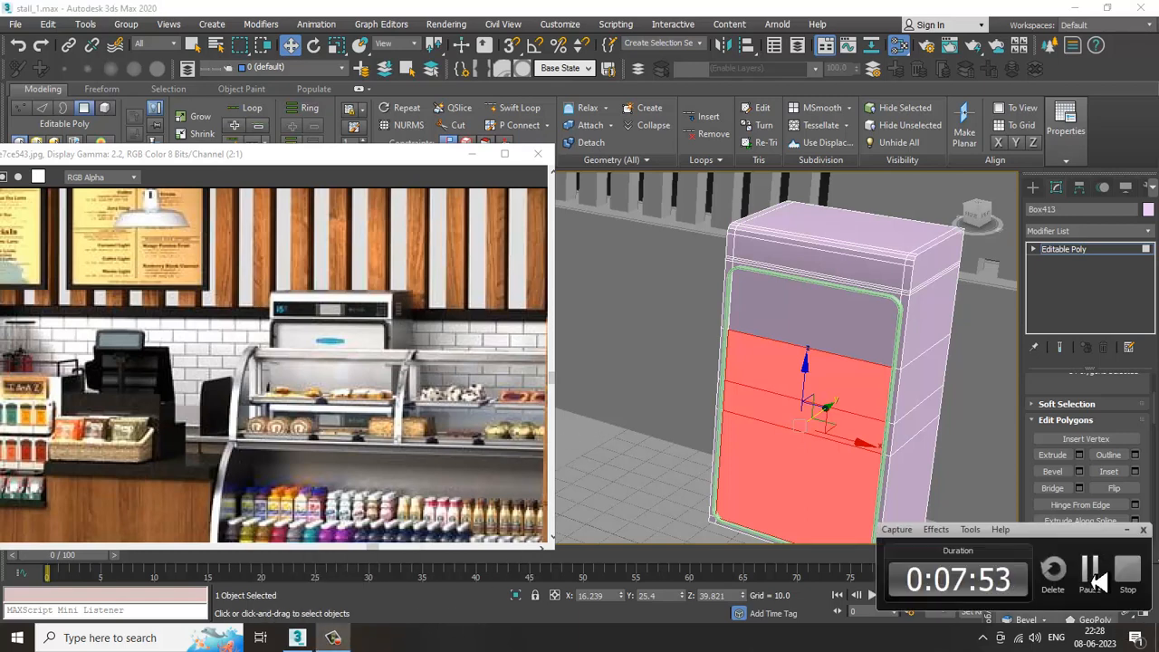
left_click(1095, 578)
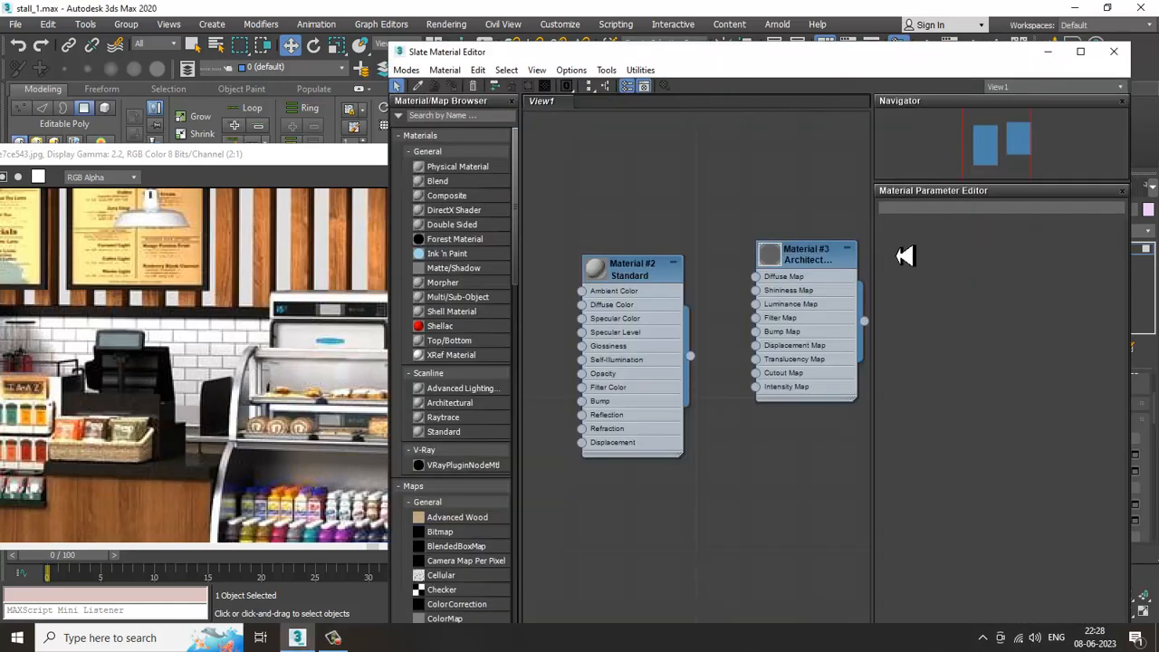
Step: Try to assign the Architectural Material #3 to the cabinet, and undo the assignment
mouse_move(782, 420)
middle_mouse_down()
mouse_move(737, 413)
mouse_move(773, 434)
mouse_move(774, 425)
middle_mouse_up()
left_click(793, 274)
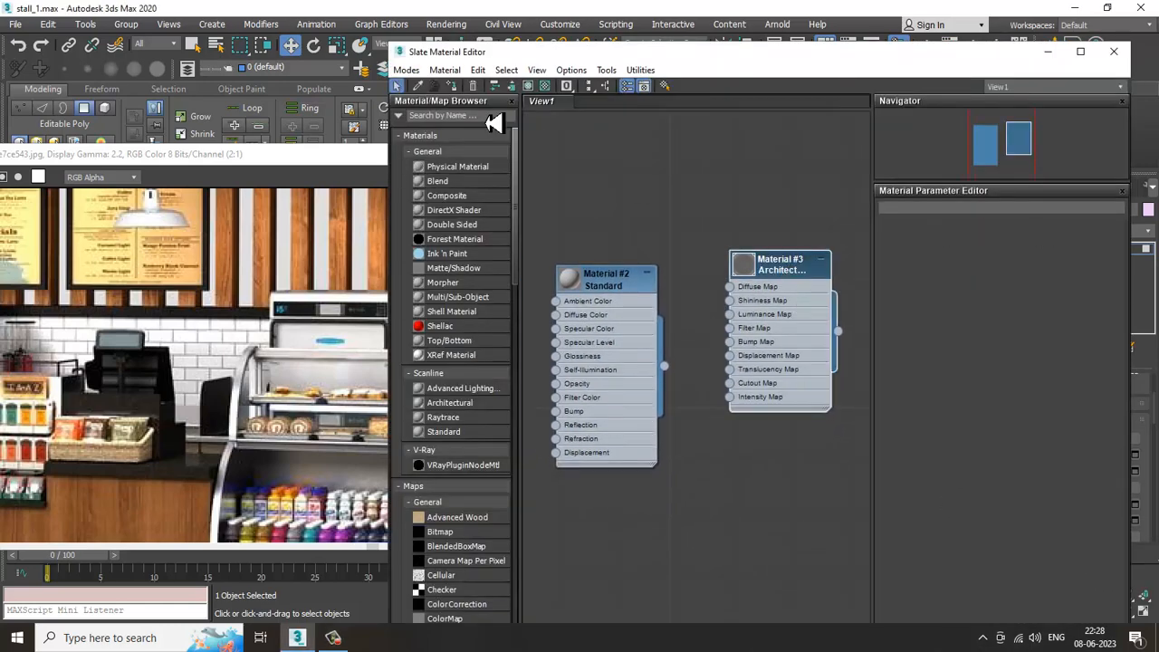
left_click(1048, 52)
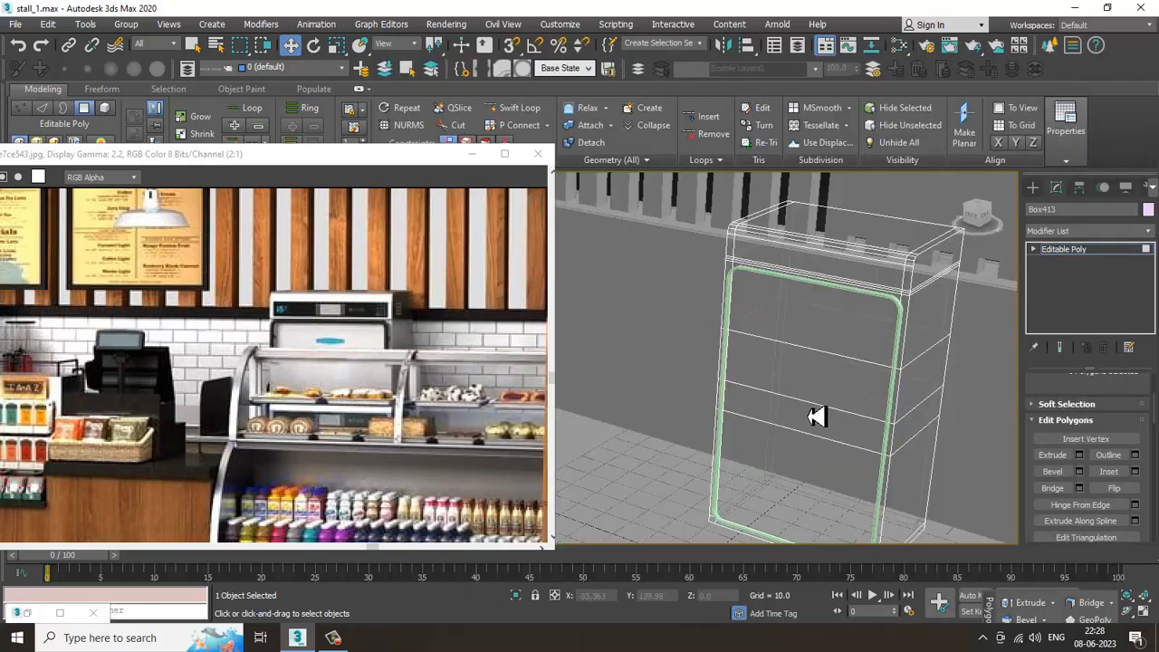
left_click_drag(873, 394, 894, 388)
key("4")
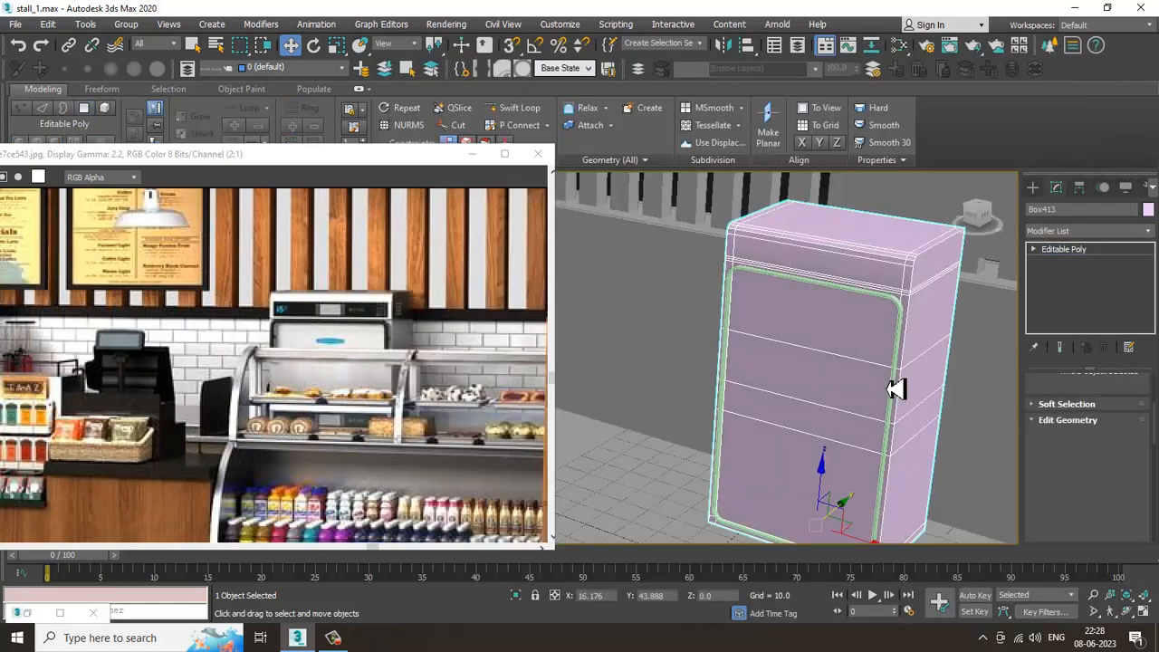
Step: Select the three lower front polygons of the cabinet and assign the Architectural Material #3 to them
key("4")
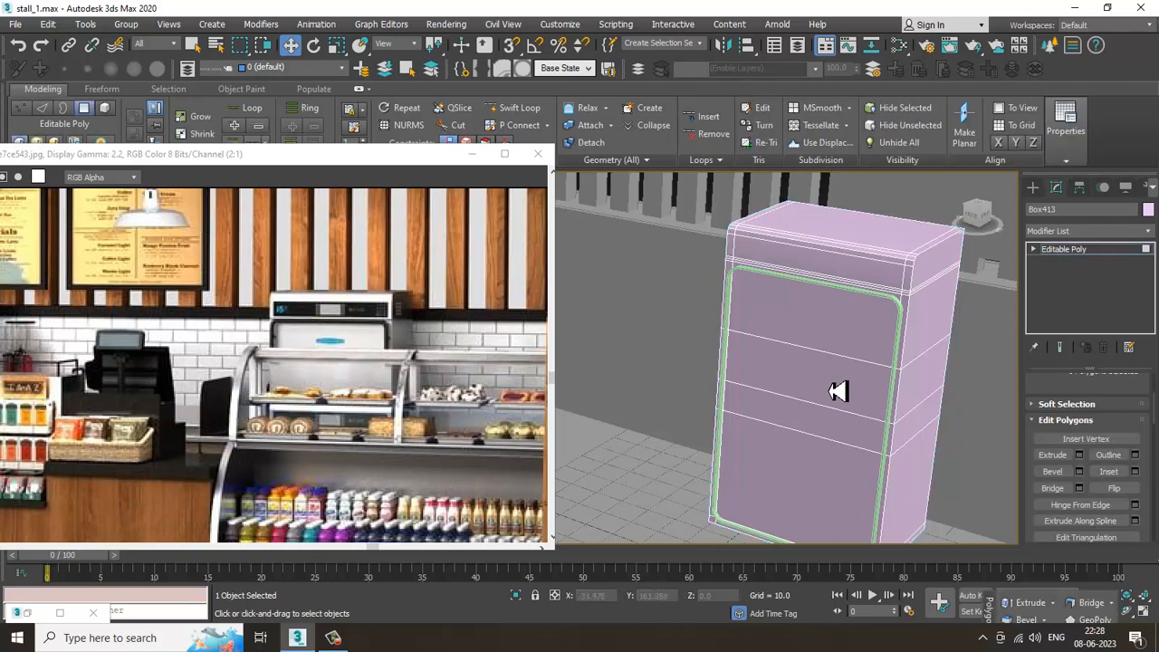
left_click(835, 390)
left_click(822, 455, "ctrl")
left_click(859, 432, "ctrl")
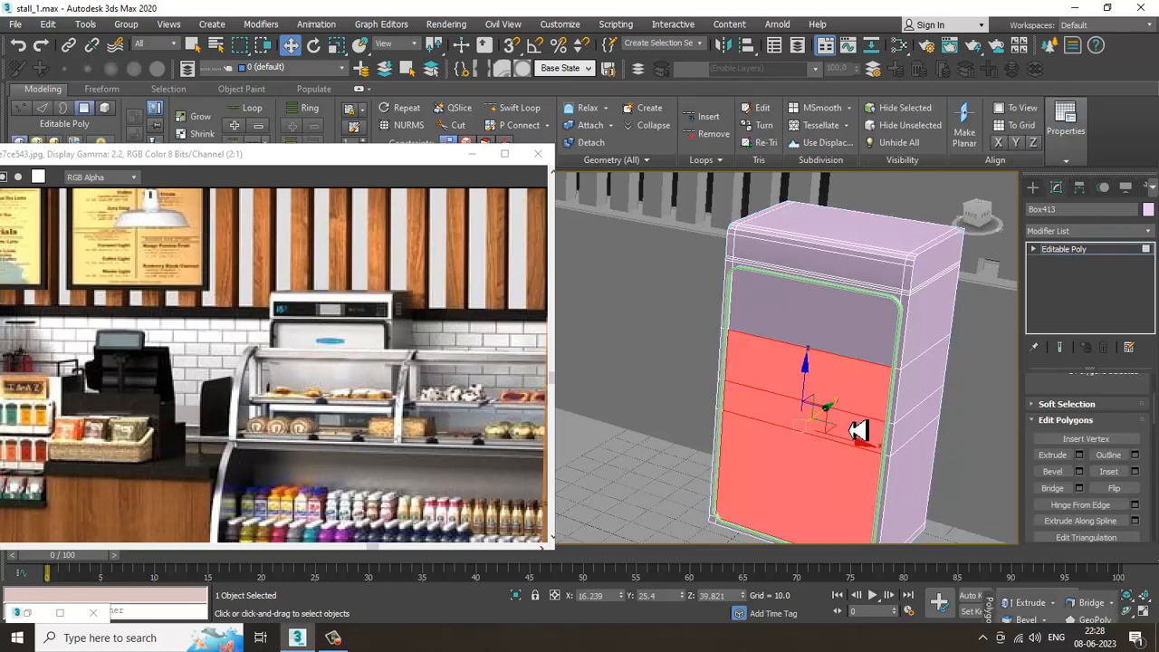
key("m")
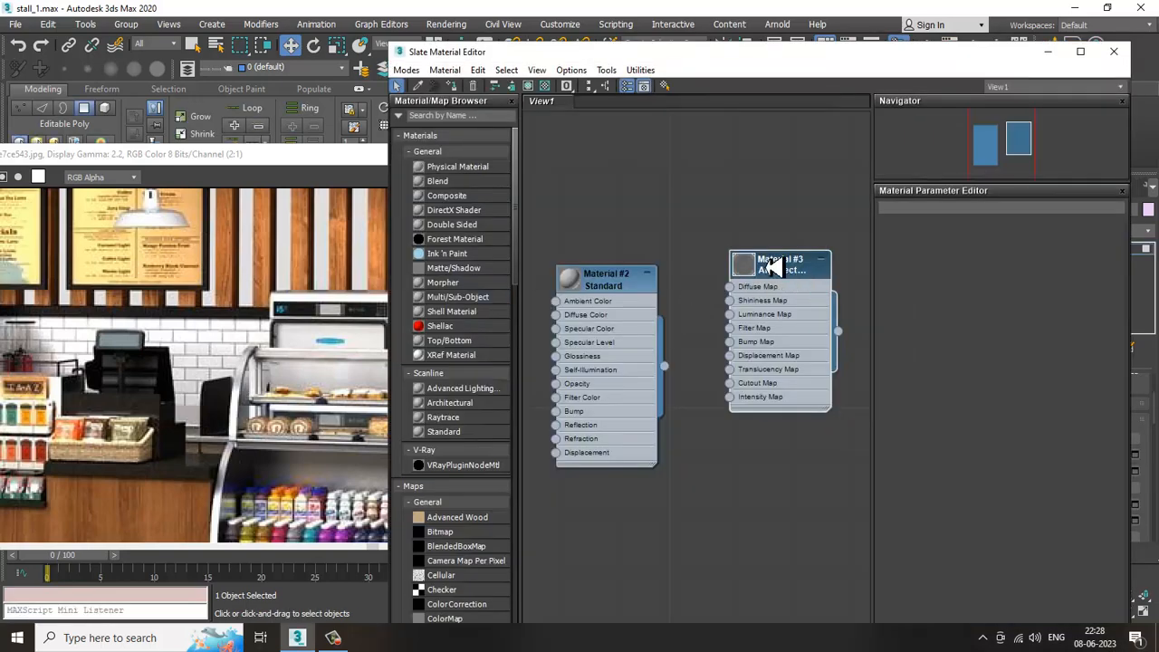
left_click(1048, 52)
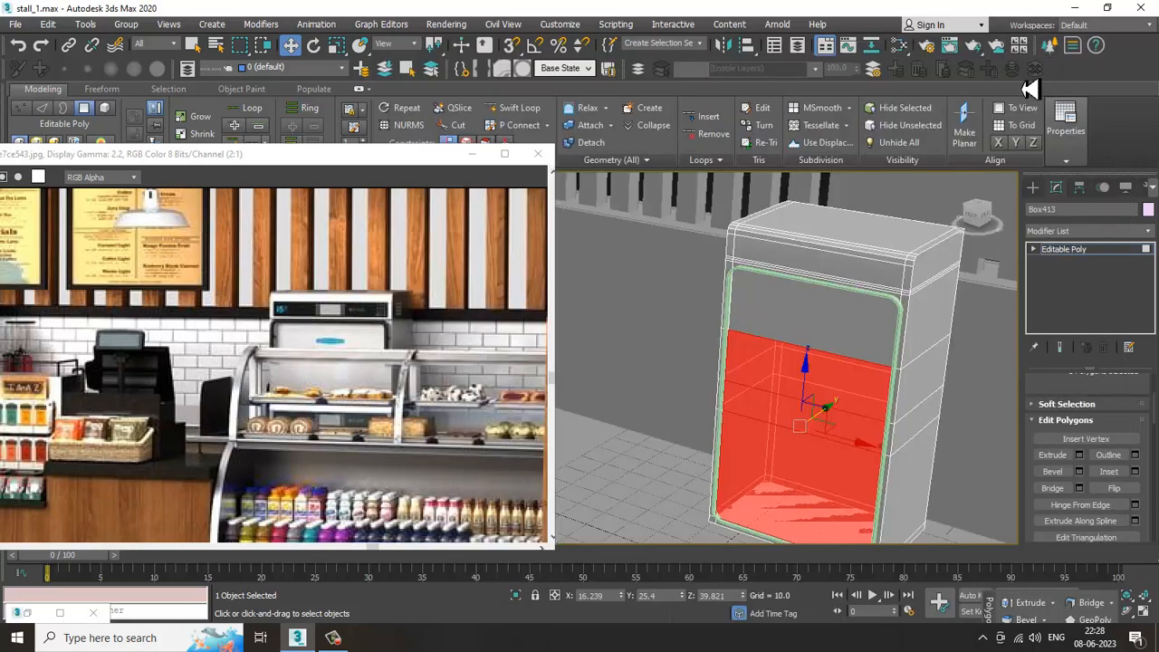
Step: Leave polygon editing and add a Shell modifier to the cabinet with an outer amount of 0.3
middle_click_drag(805, 401, 869, 351, "alt")
left_click(1094, 250)
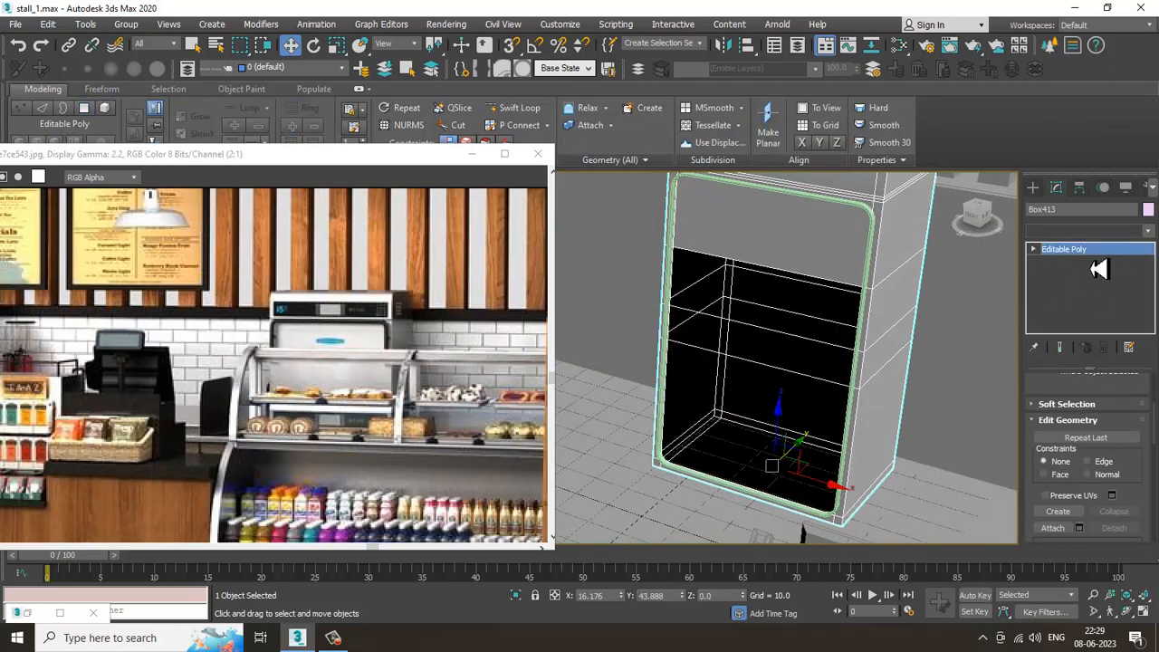
type("sh")
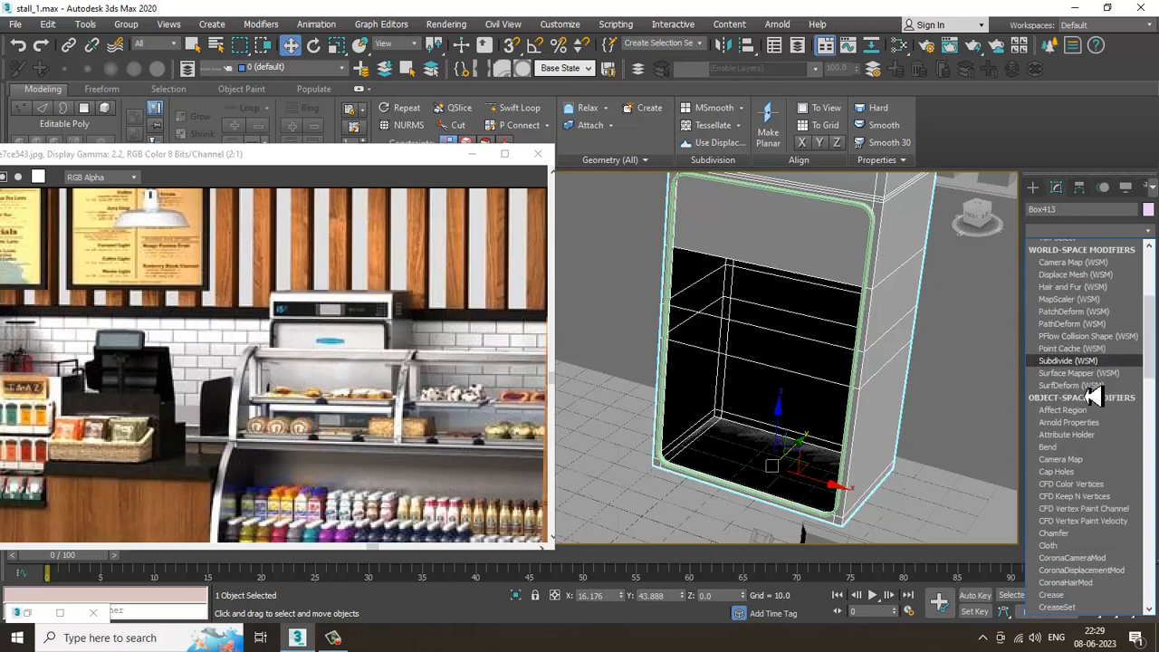
key("Return")
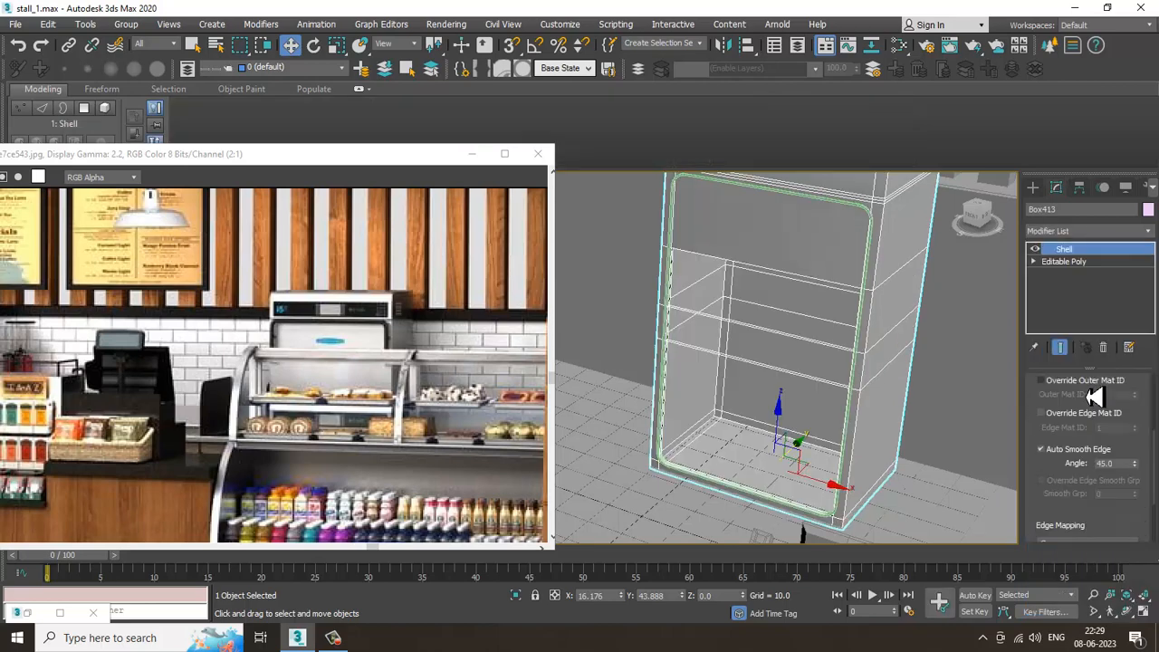
left_click_drag(1100, 453, 1120, 589)
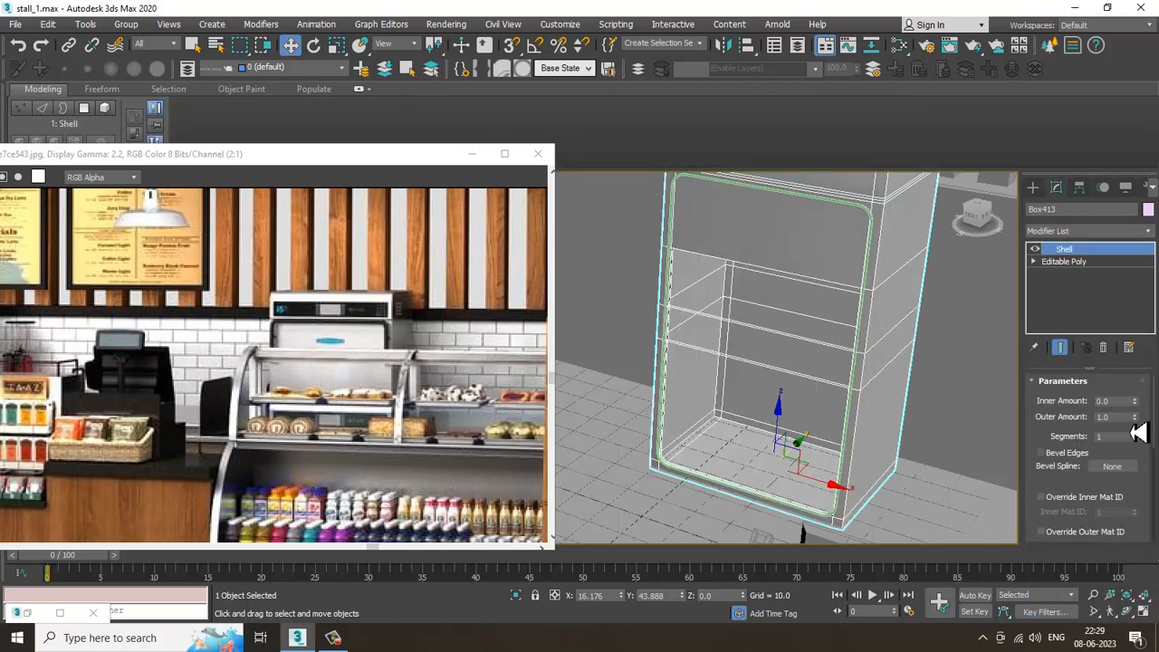
left_click_drag(1137, 430, 193, 163)
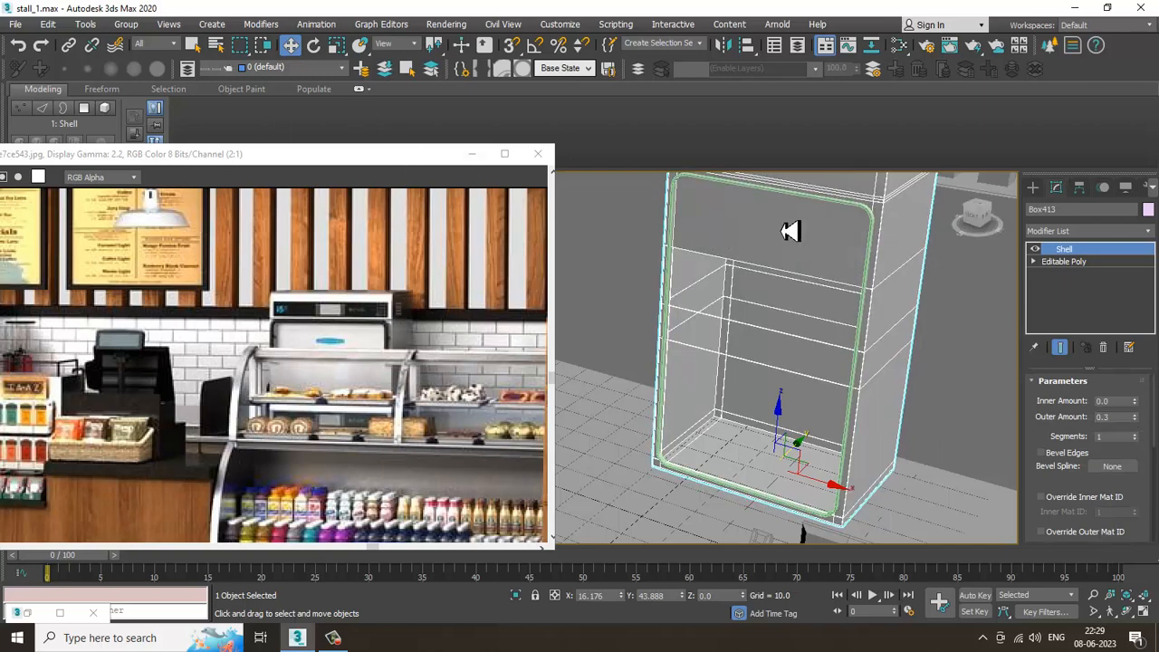
Step: Draw a thin shelf box about 51.8 wide and 28.7 long inside the cabinet's outline in the top view
left_click(1033, 188)
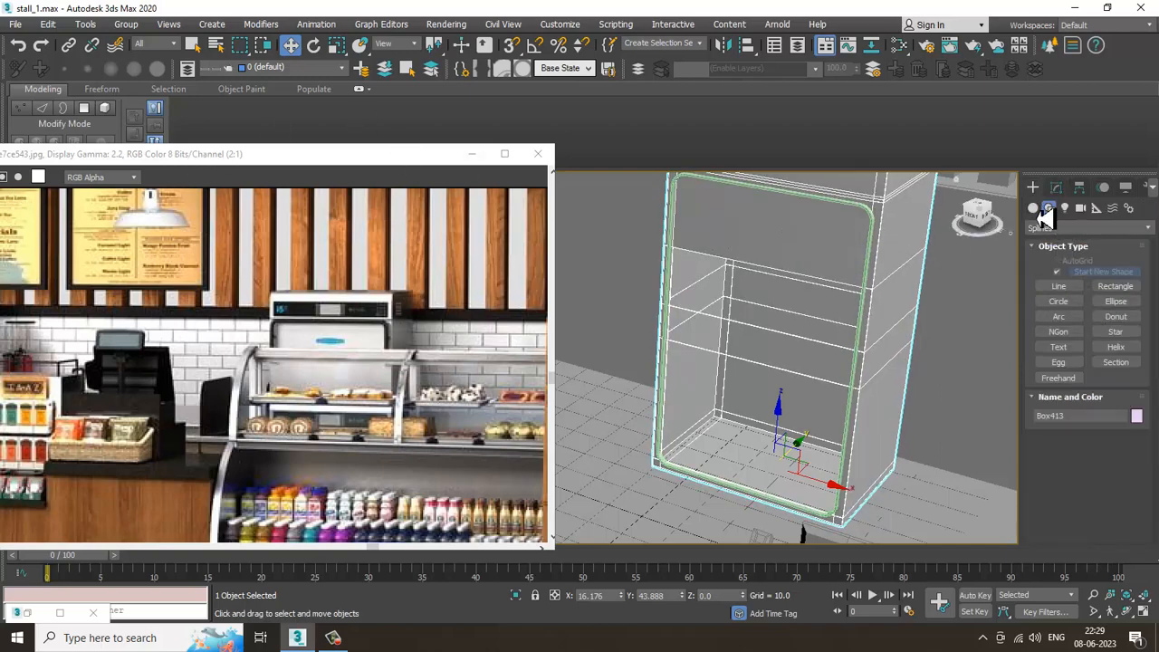
left_click(1072, 277)
middle_click_drag(777, 391, 811, 380, "alt")
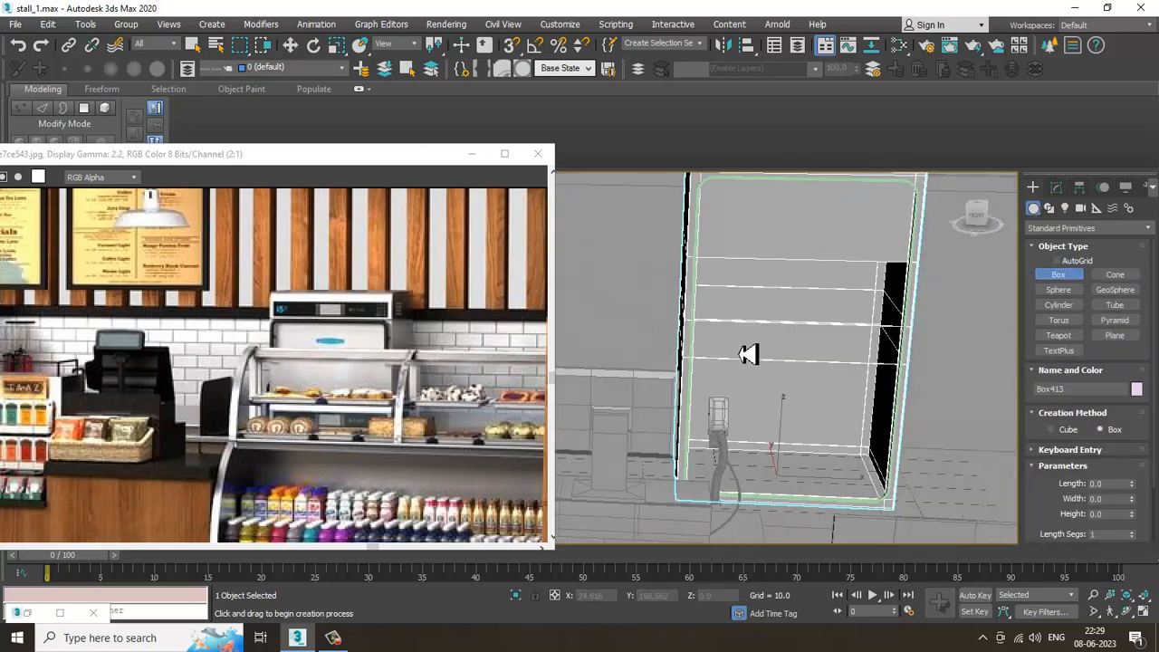
key("alt+w")
left_click_drag(409, 155, 215, 171)
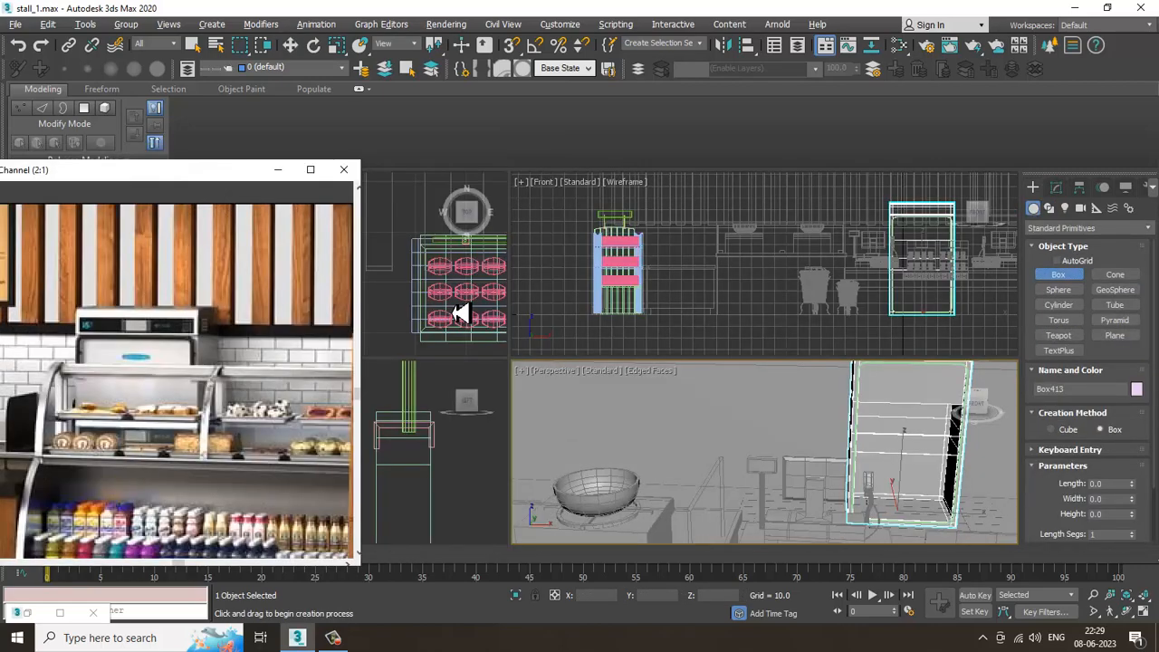
middle_click(462, 311)
key("alt+w")
scroll(512, 305, "down", 5)
middle_click_drag(609, 290, 849, 467)
scroll(789, 414, "down", 5)
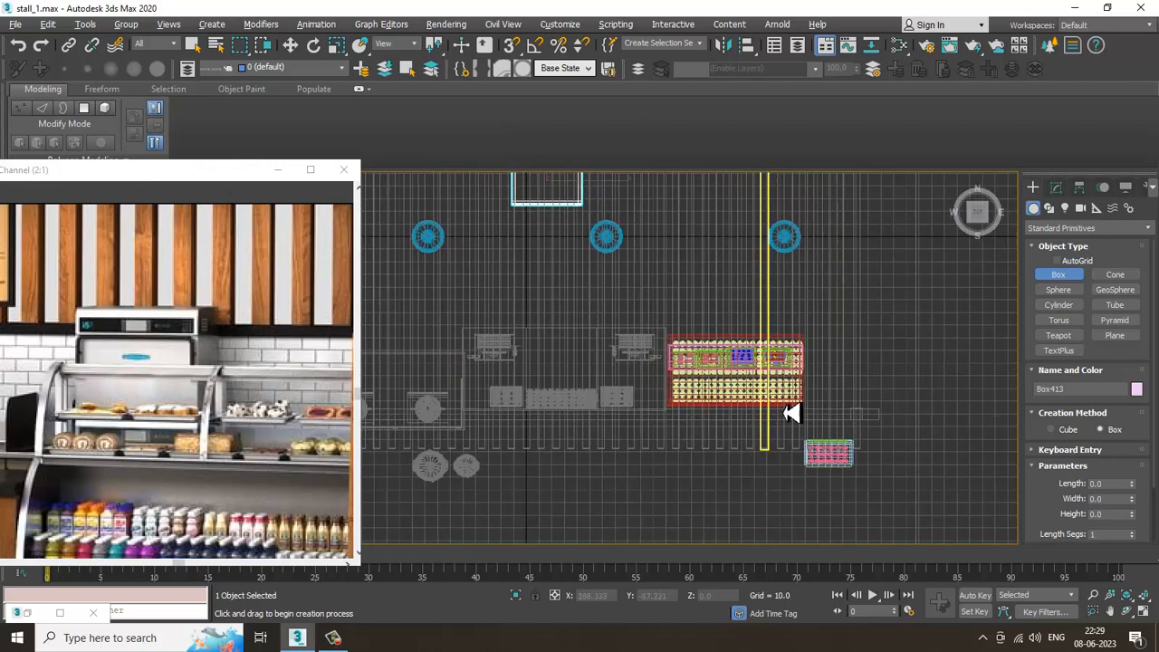
scroll(565, 288, "up", 6)
middle_click_drag(540, 205, 683, 423)
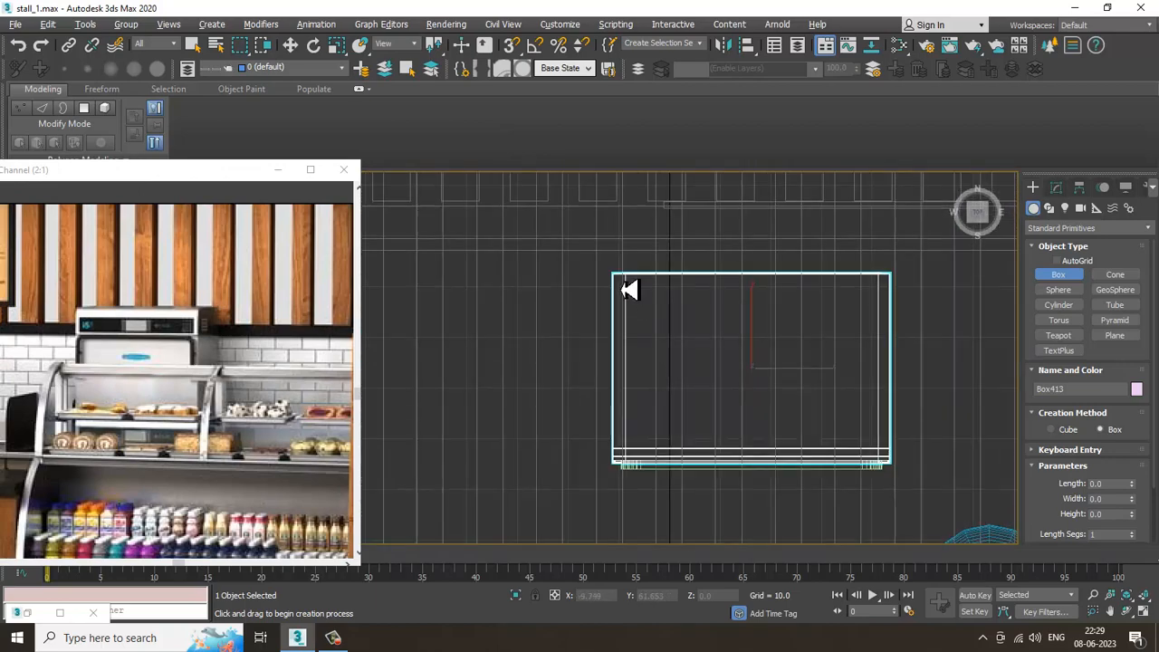
left_click_drag(623, 288, 890, 435)
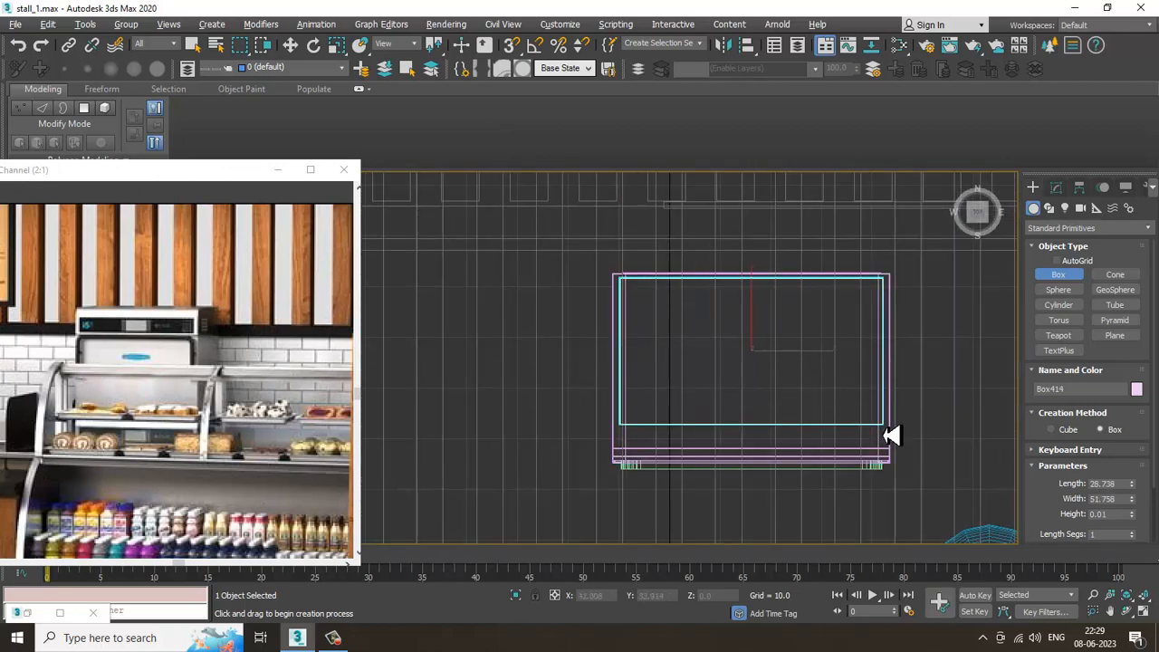
Step: Raise the shelf box inside the cabinet to a height of about 17.4
key("w")
key("alt+w")
middle_click(908, 459)
scroll(908, 458, "down", 3)
key("alt+w")
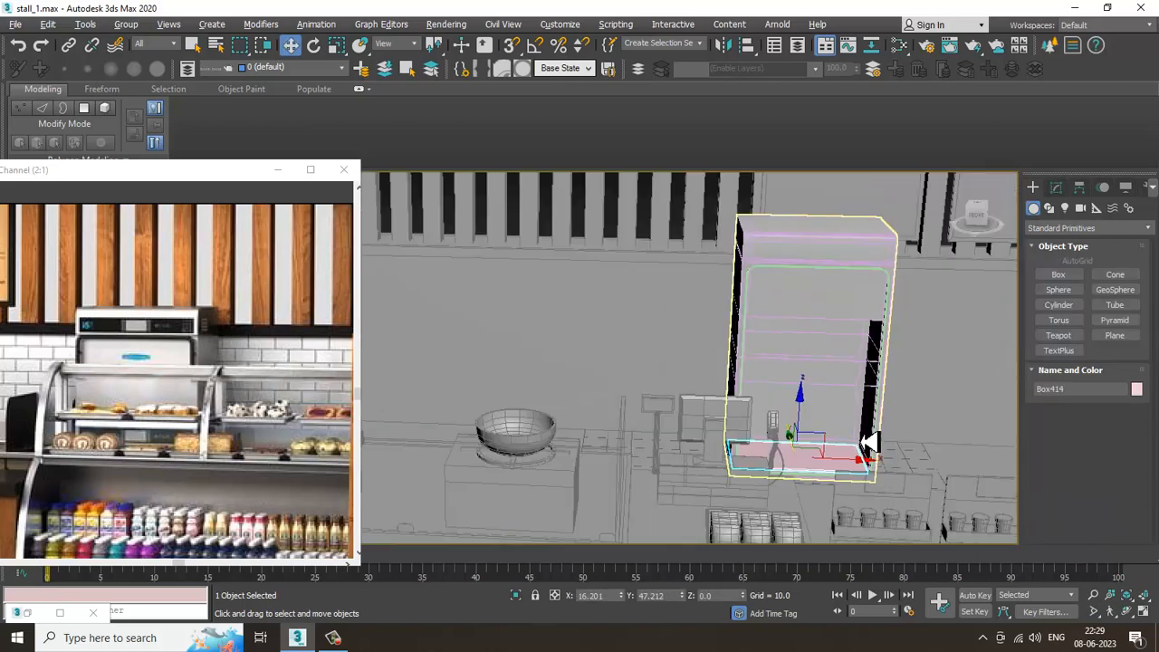
middle_click_drag(871, 443, 744, 450, "alt")
scroll(747, 445, "up", 3)
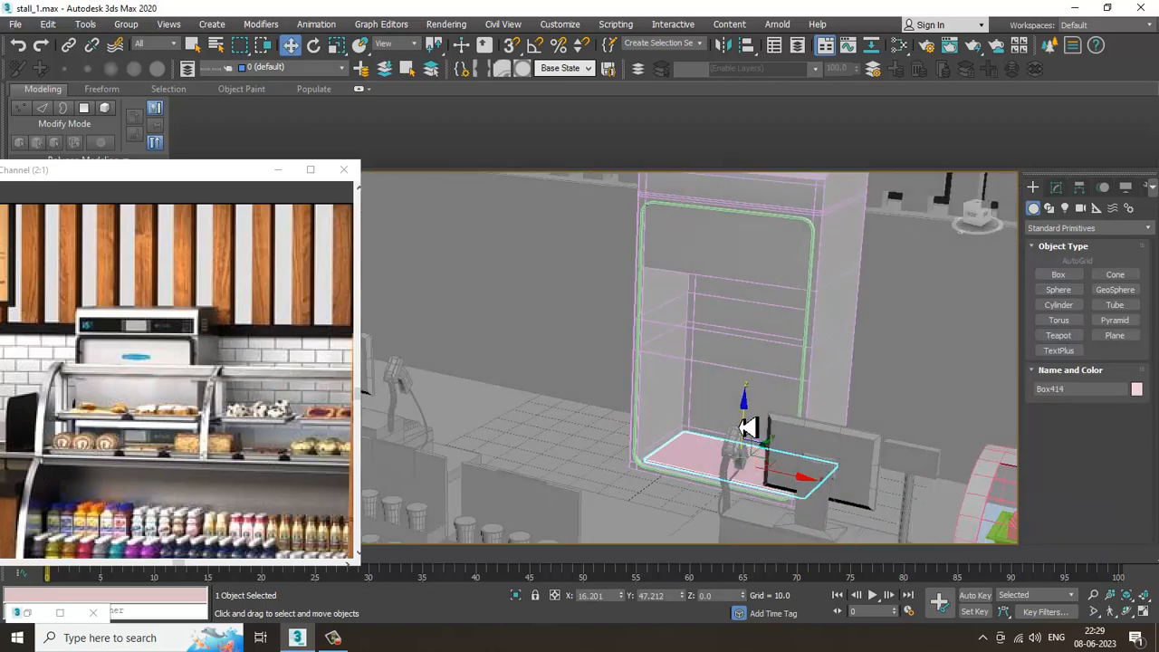
left_click_drag(748, 428, 750, 383)
scroll(768, 368, "up", 5)
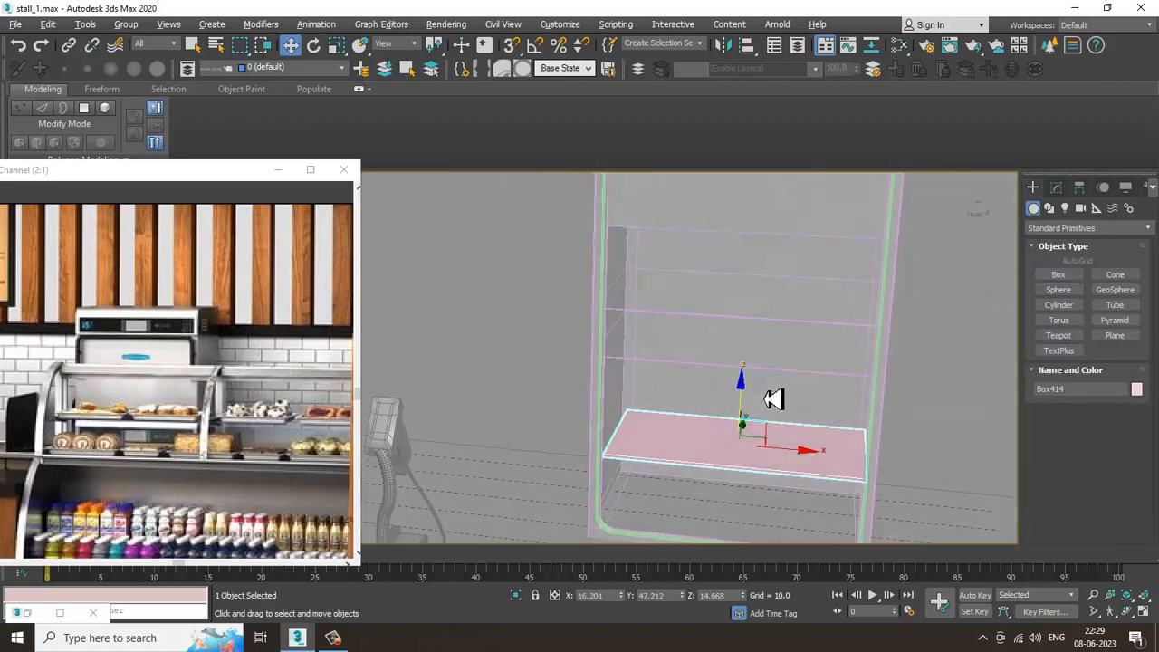
mouse_move(774, 400)
middle_mouse_down("alt")
mouse_move(800, 440)
mouse_move(796, 422)
mouse_move(740, 374)
mouse_move(768, 419)
mouse_move(742, 413)
middle_mouse_up("alt")
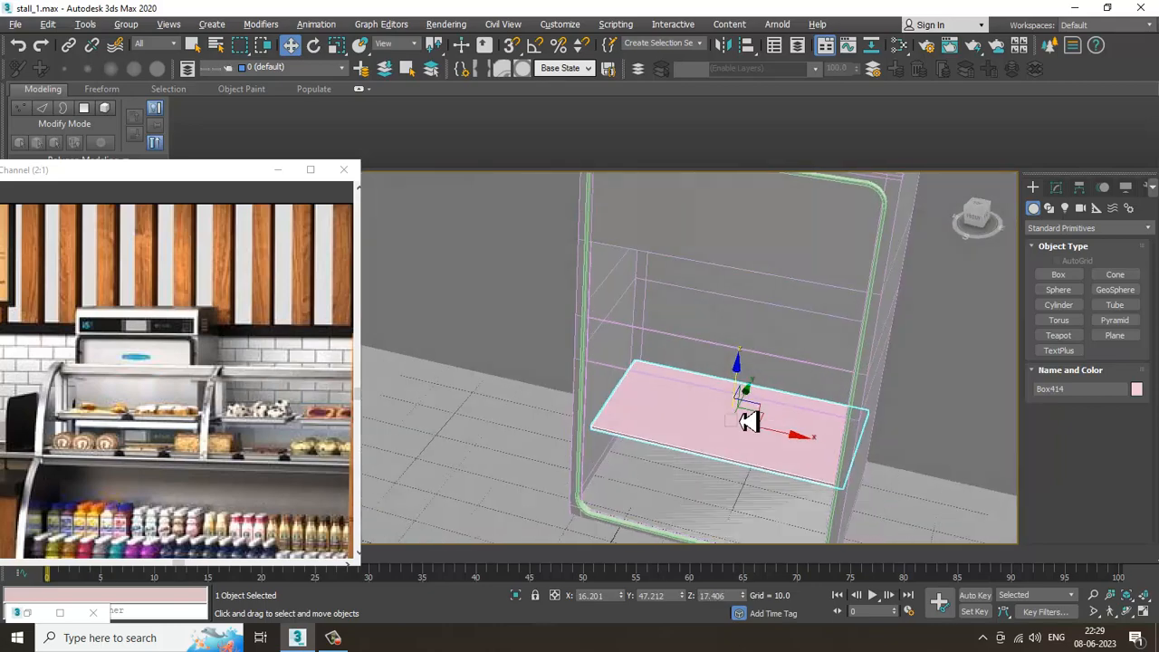
Step: Copy the shelf upward twice as independent copies at heights of about 35.3 and 51.9, and save the file
left_click_drag(743, 413, 751, 318, "shift")
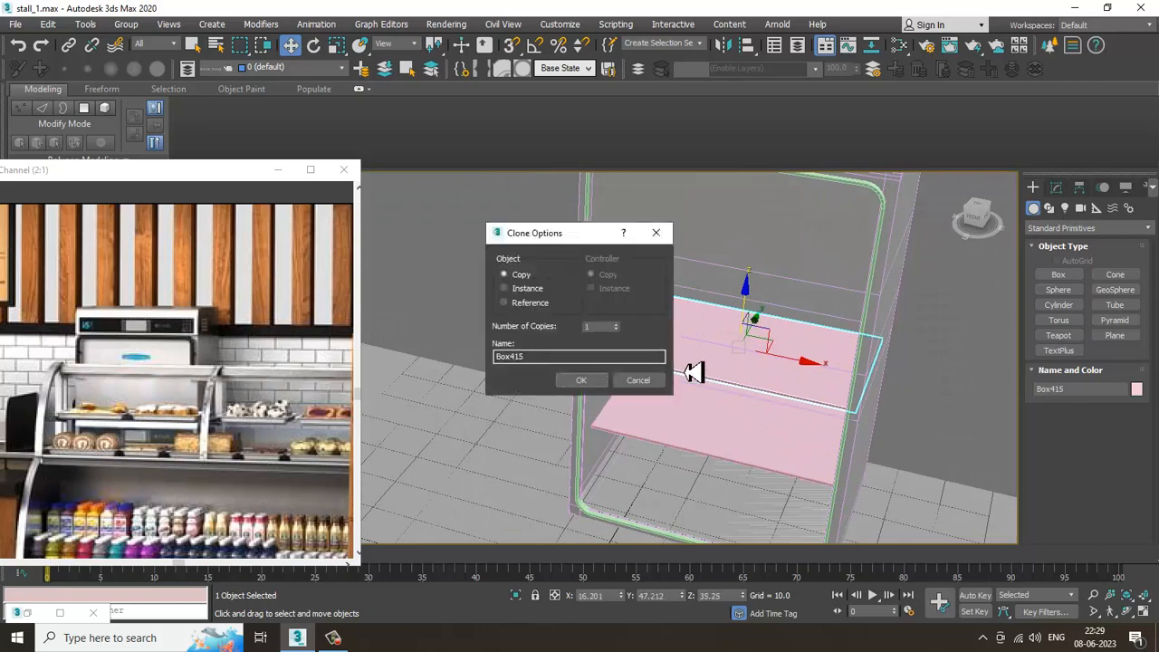
left_click(579, 381)
key("f")
middle_click_drag(794, 422, 803, 370, "alt")
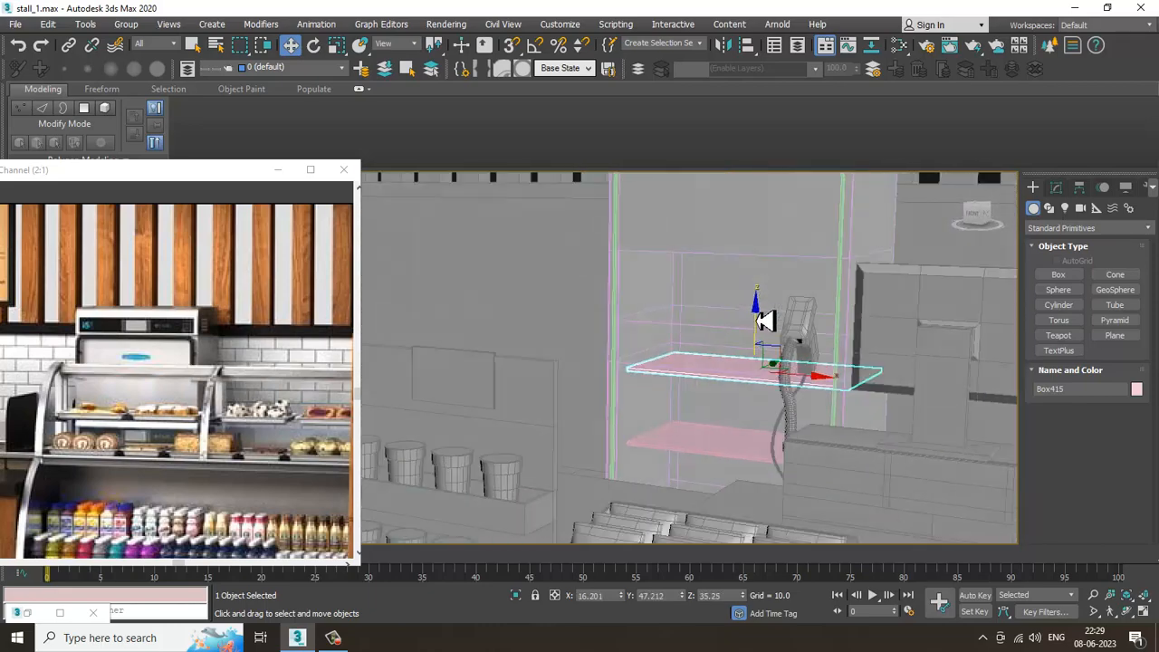
left_click_drag(765, 321, 765, 249, "shift")
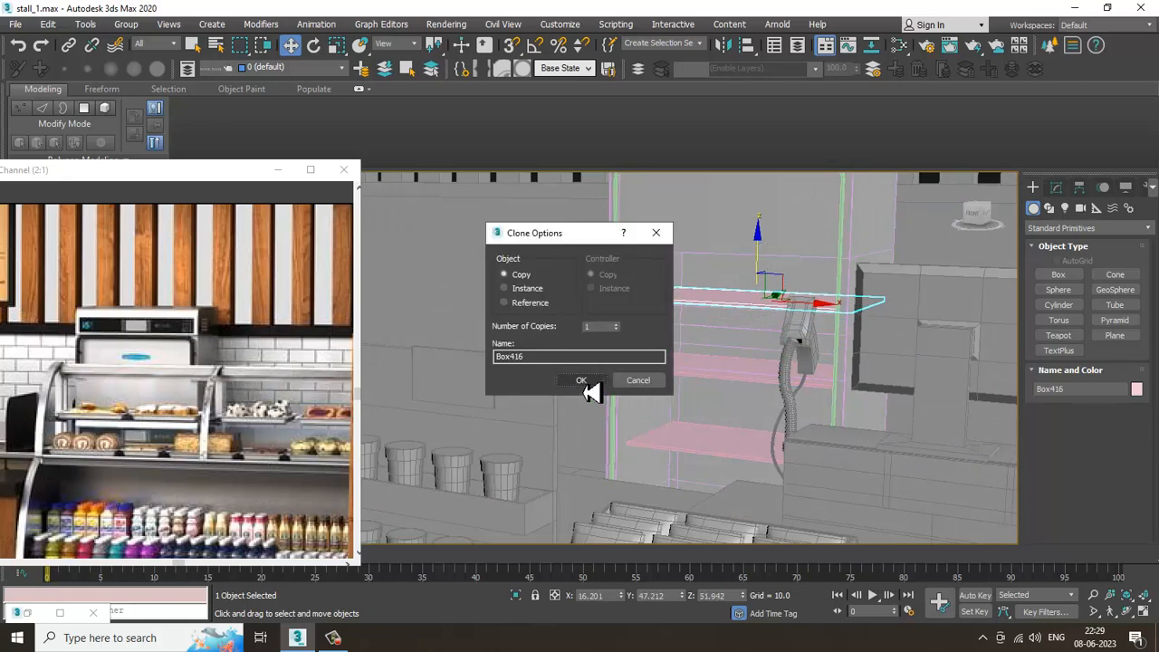
left_click(582, 380)
mouse_move(789, 419)
middle_mouse_down("alt")
mouse_move(805, 420)
mouse_move(800, 430)
middle_mouse_up("alt")
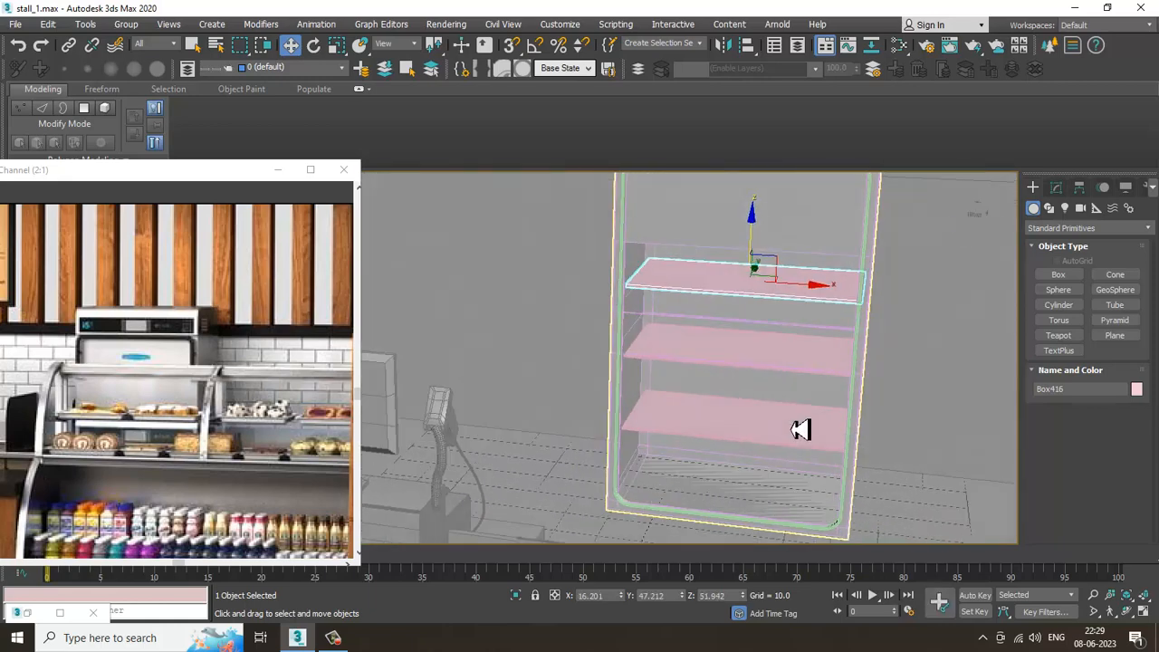
key("ctrl+s")
Step: Compare the cabinet and counter with the reference image, examining the display case and its rows of bottles
scroll(772, 456, "down", 3)
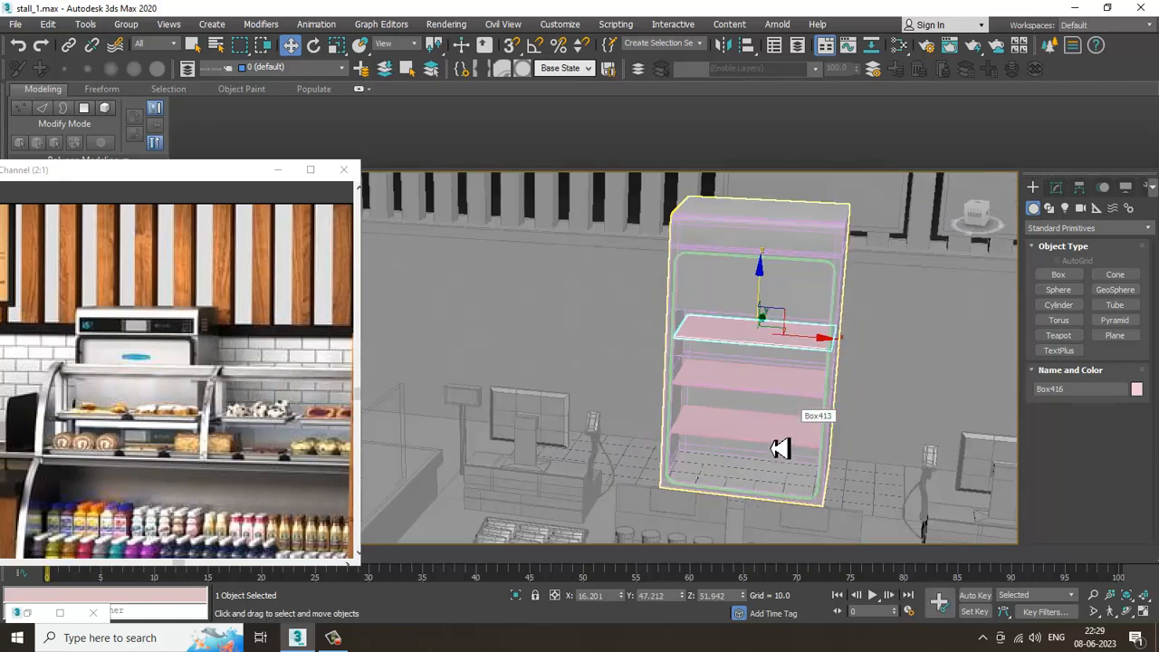
middle_click_drag(777, 447, 719, 284)
scroll(724, 299, "down", 2)
middle_click_drag(810, 452, 770, 388)
scroll(765, 367, "up", 3)
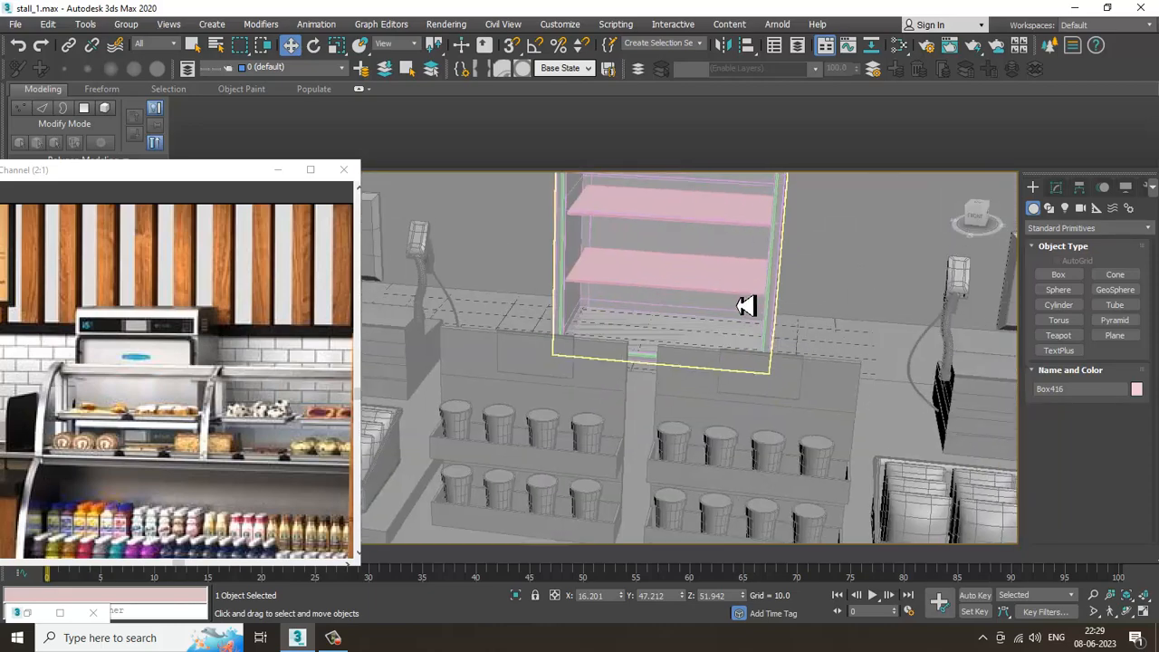
middle_click_drag(745, 305, 752, 352)
scroll(752, 352, "down", 6)
left_click_drag(170, 169, 733, 63)
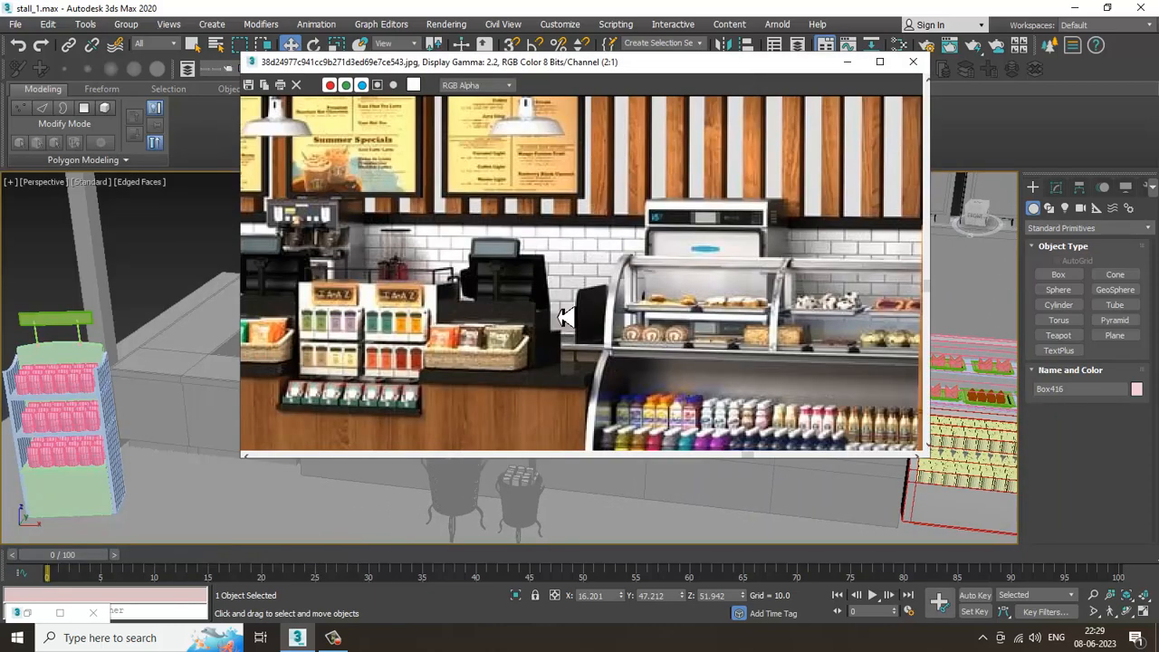
scroll(510, 342, "up", 2)
middle_click_drag(625, 339, 617, 362)
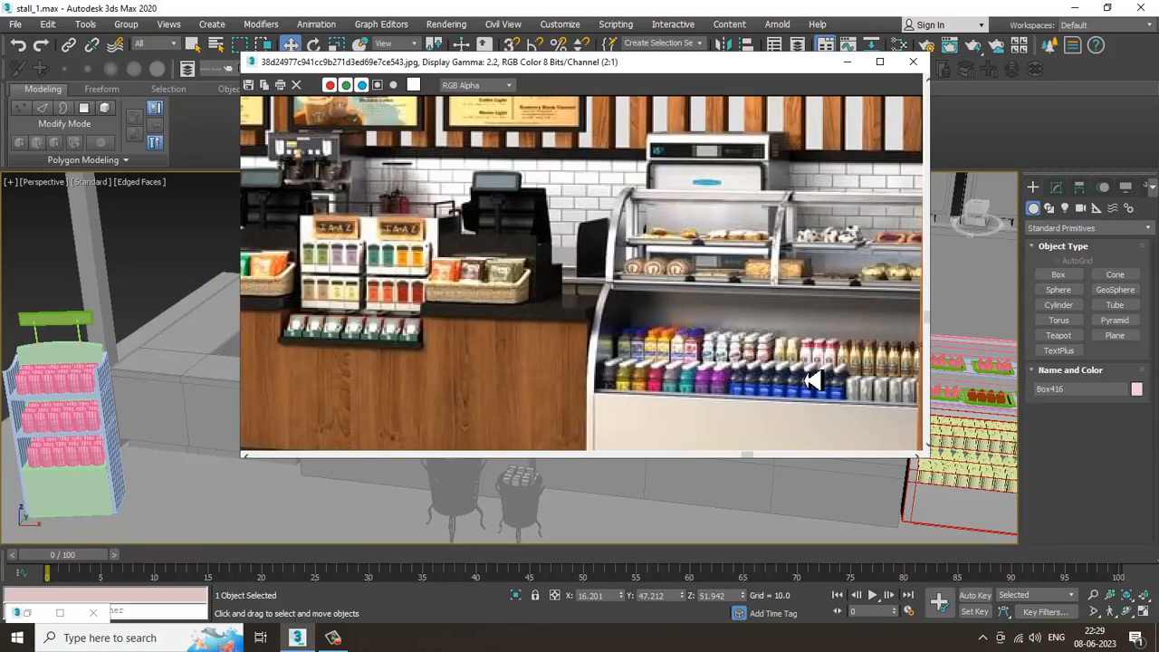
middle_click_drag(833, 387, 793, 356)
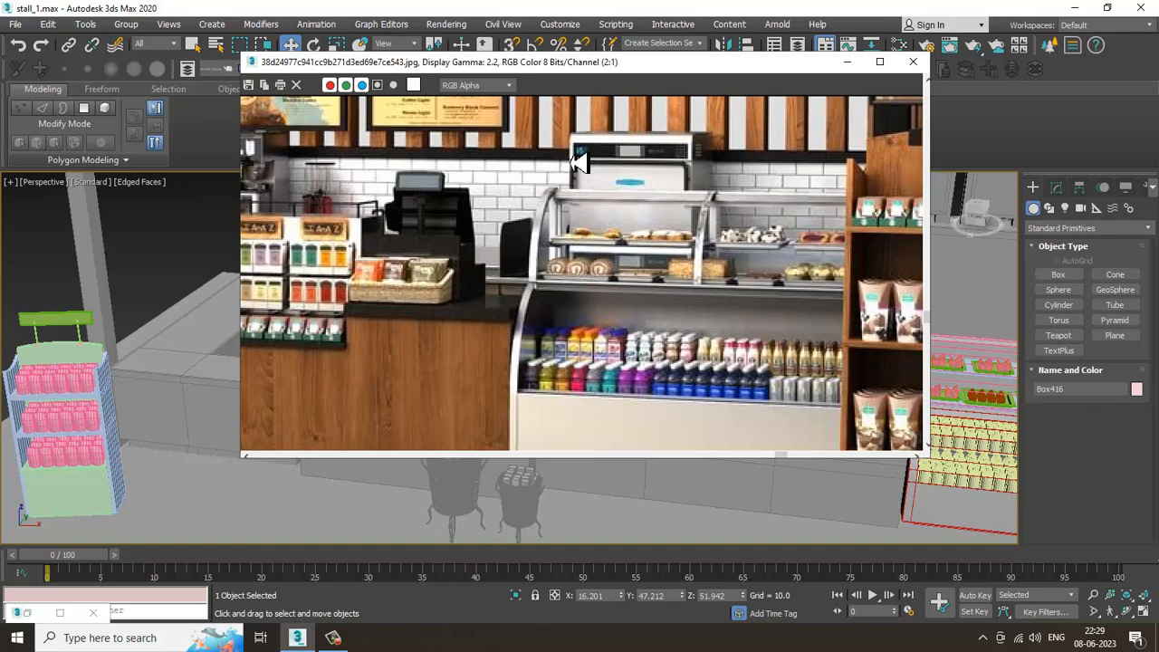
left_click_drag(649, 67, 182, 91)
Step: Copy one front-row bottle of the display case along Y into free space, at a Y position of about 27.4
middle_click_drag(887, 370, 788, 422)
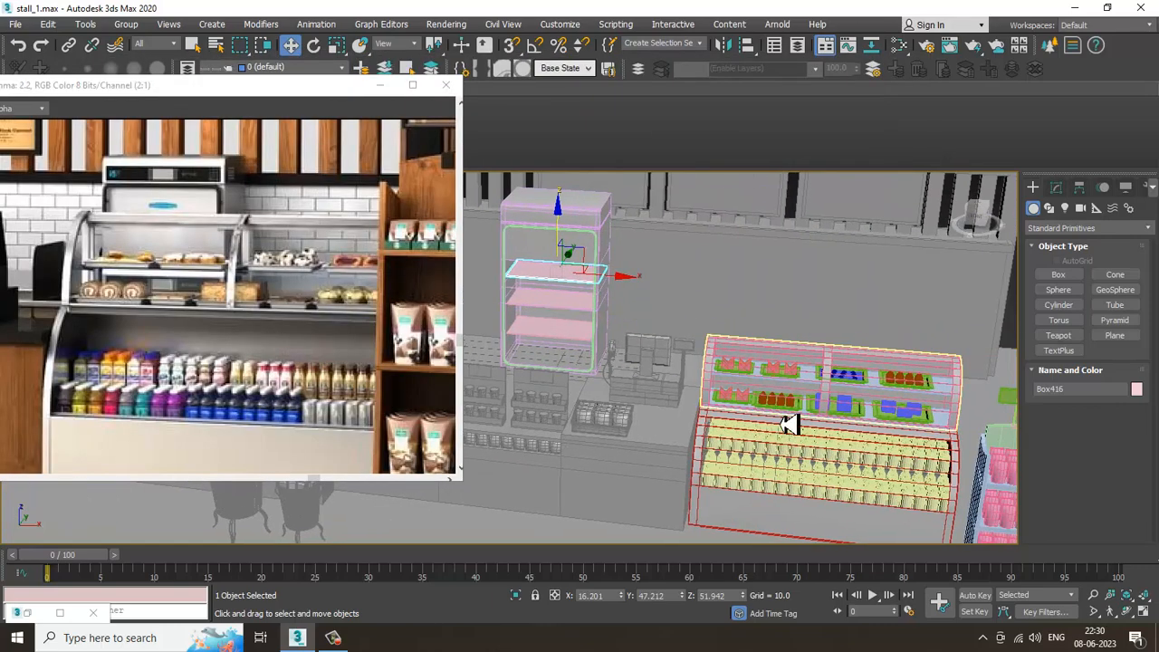
scroll(794, 433, "up", 2)
scroll(694, 393, "up", 3)
scroll(585, 336, "up", 5)
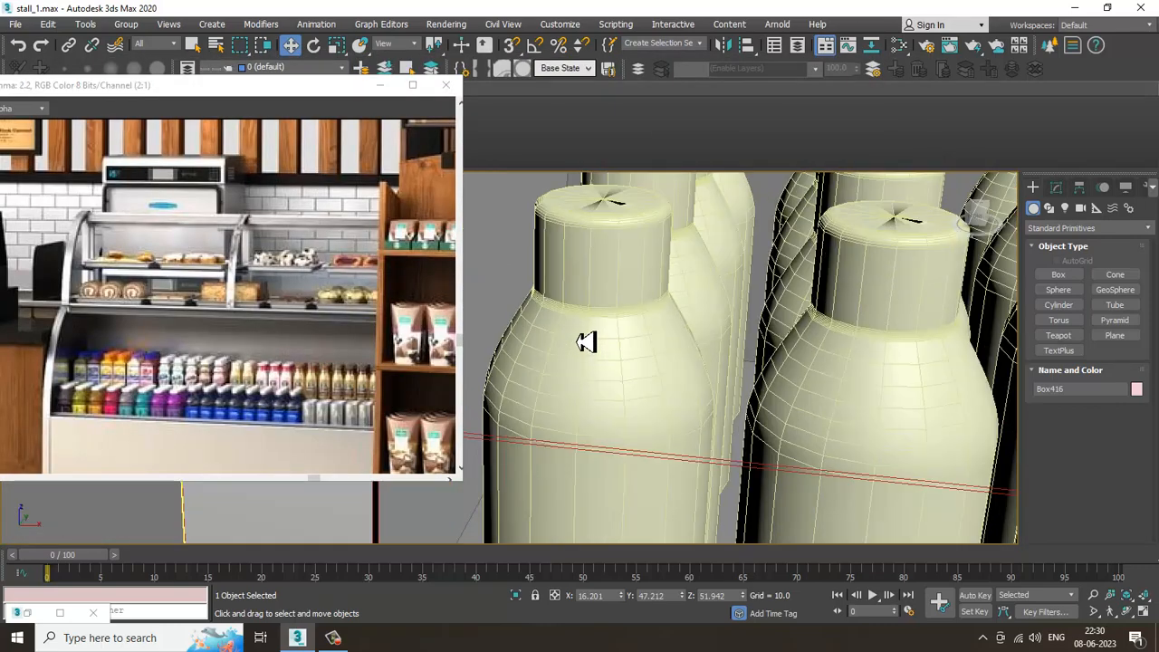
left_click(595, 309)
left_click(595, 310)
scroll(606, 335, "down", 10)
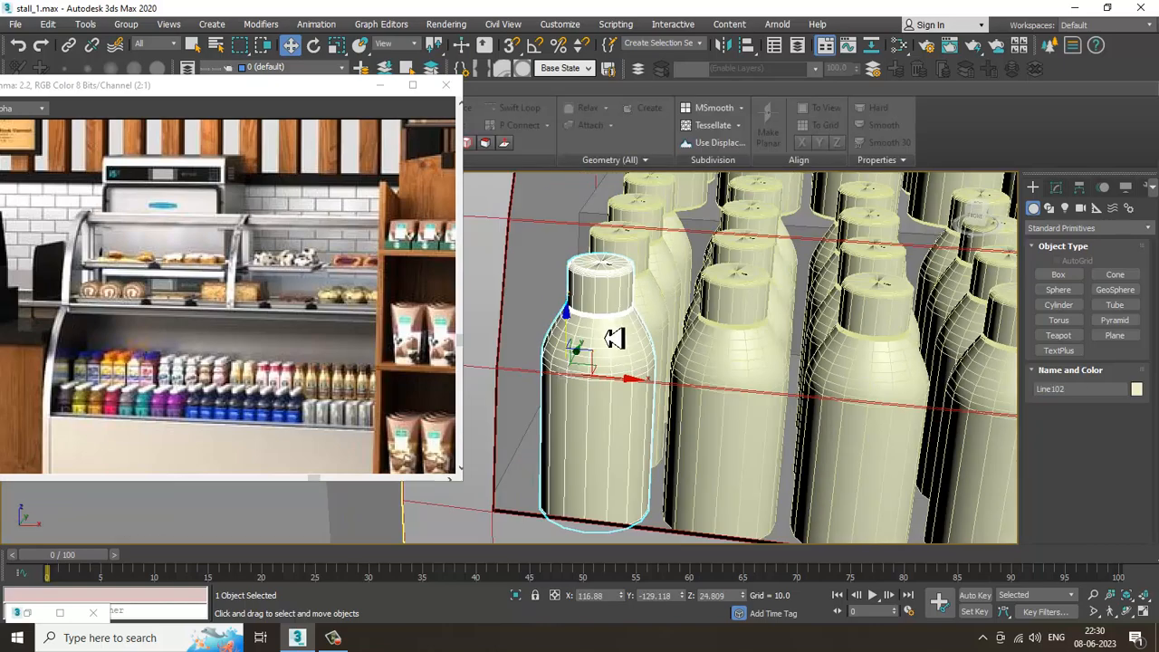
middle_click_drag(720, 408, 700, 357)
mouse_move(699, 357)
left_mouse_down("shift")
mouse_move(809, 312)
mouse_move(799, 340)
left_mouse_up("shift")
left_click(582, 380)
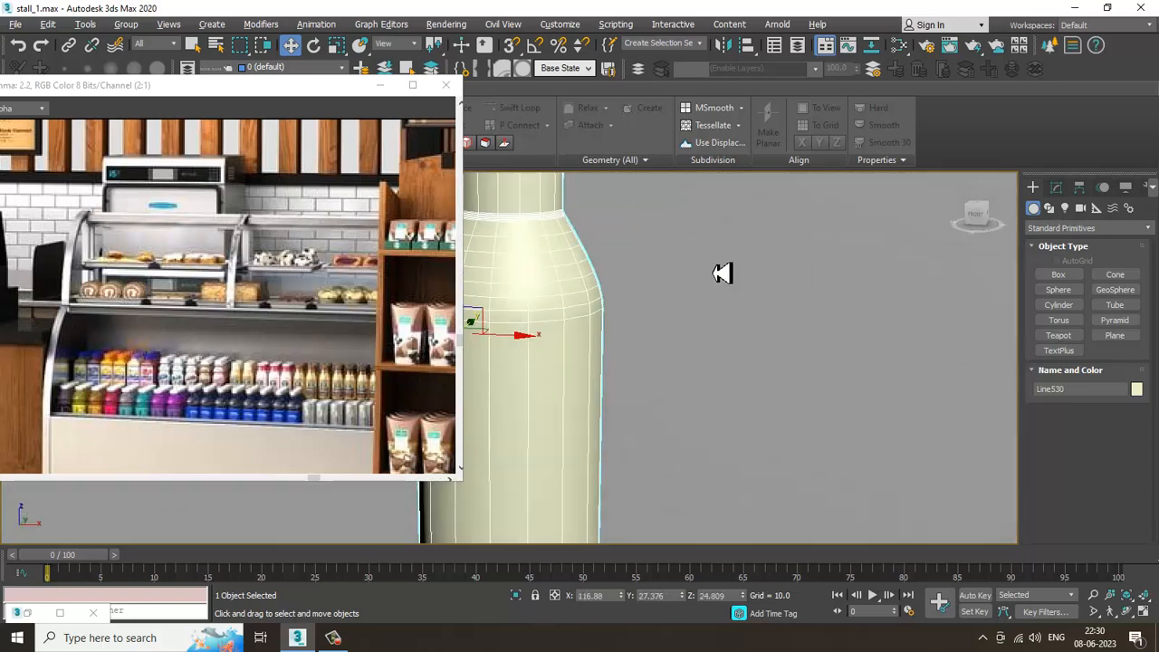
Step: Raise the shoulder and neck vertices of the copied bottle by about 3 units to lengthen its body
key("1")
left_click_drag(679, 205, 858, 364)
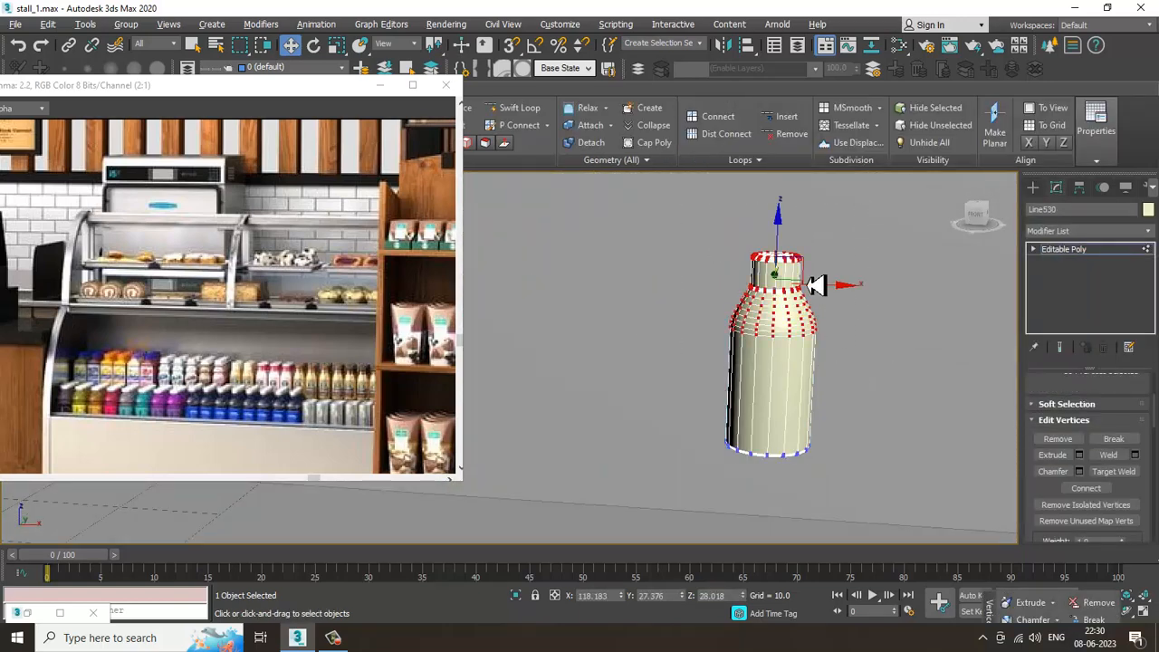
left_click_drag(784, 244, 784, 191)
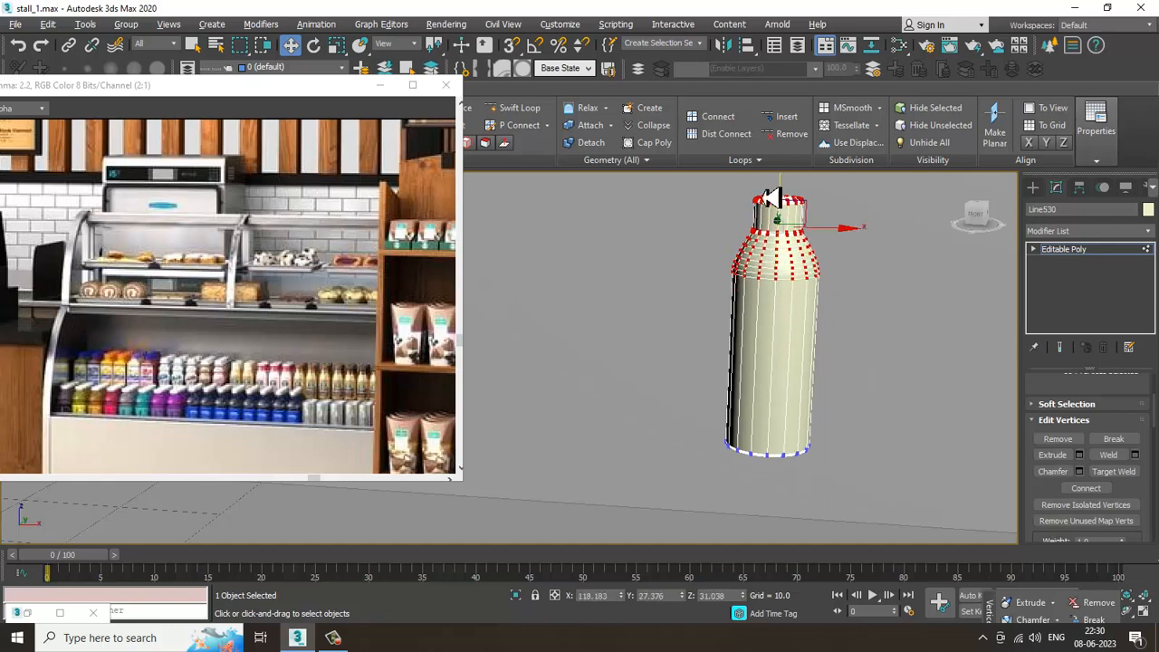
Step: Insert two horizontal edge loops around the bottle body with Swift Loop, one near mid-height and one below it
left_click(509, 109)
left_click(777, 359)
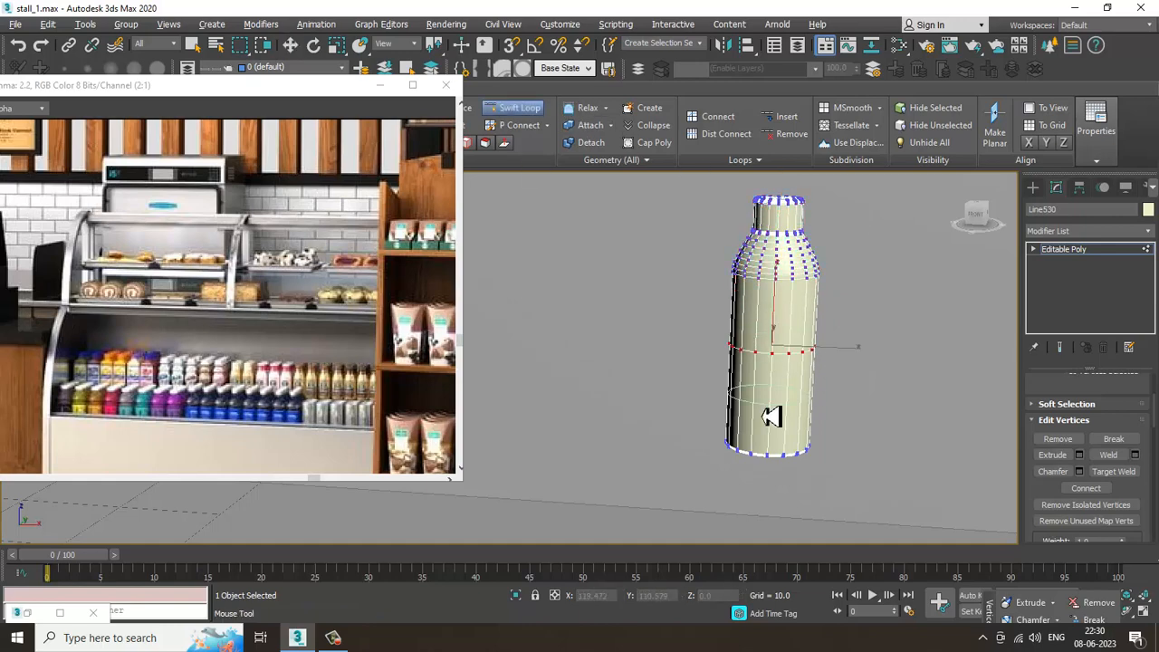
left_click(775, 416)
key("w")
middle_click_drag(775, 419, 828, 356, "alt")
key("1")
key("1")
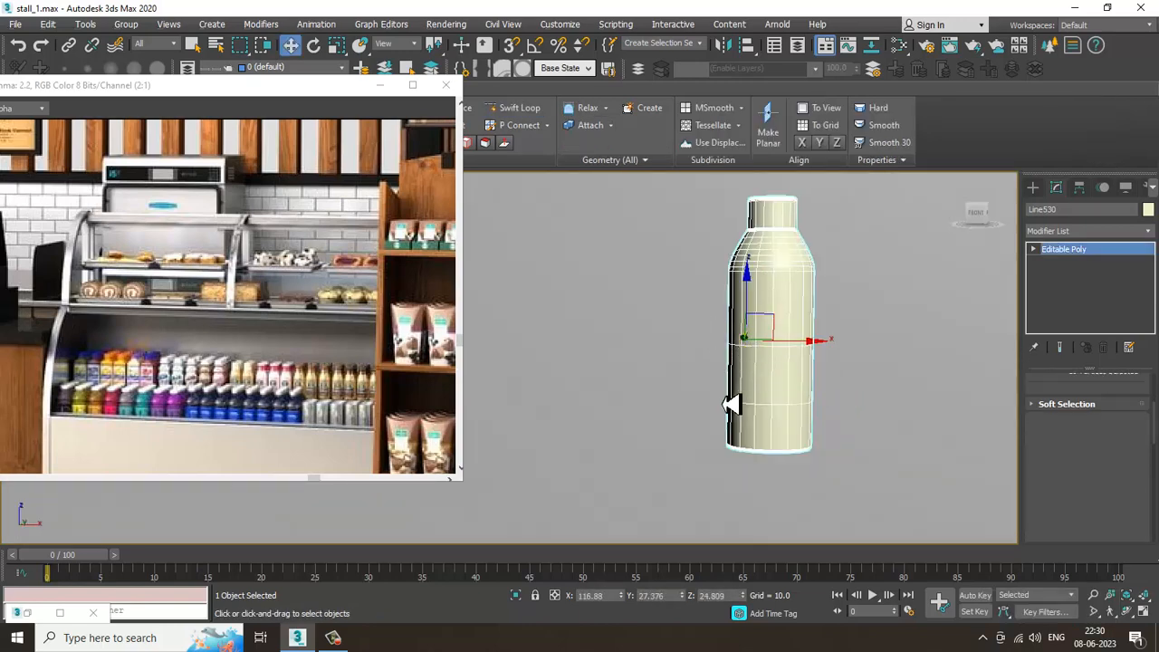
Step: Move the vertices of both new loops slightly up and scale them inward to give the bottle a narrow waist
left_click_drag(713, 393, 833, 405)
middle_click_drag(831, 404, 822, 398, "alt")
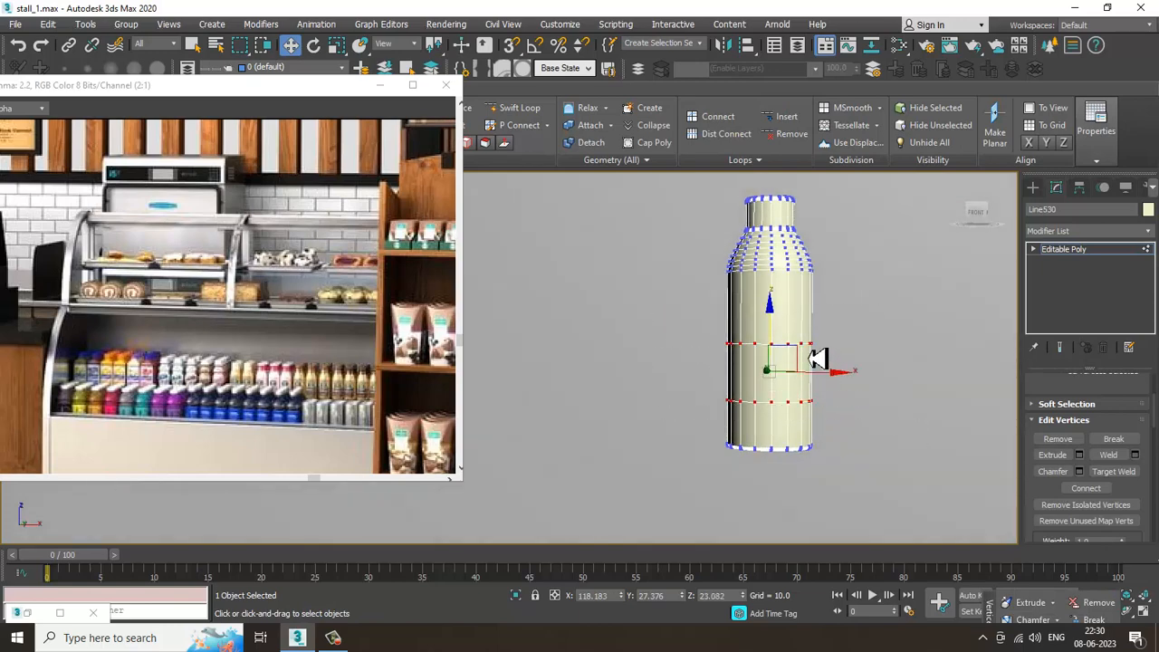
key("r")
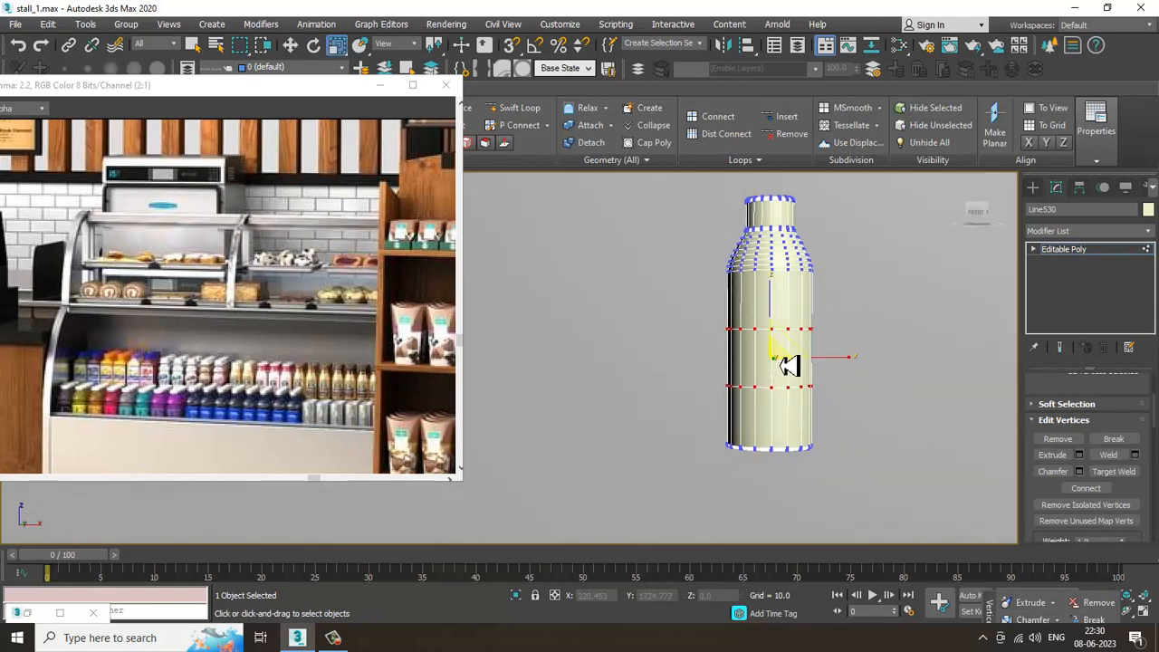
left_click_drag(789, 364, 833, 389)
middle_click_drag(913, 407, 887, 417, "alt")
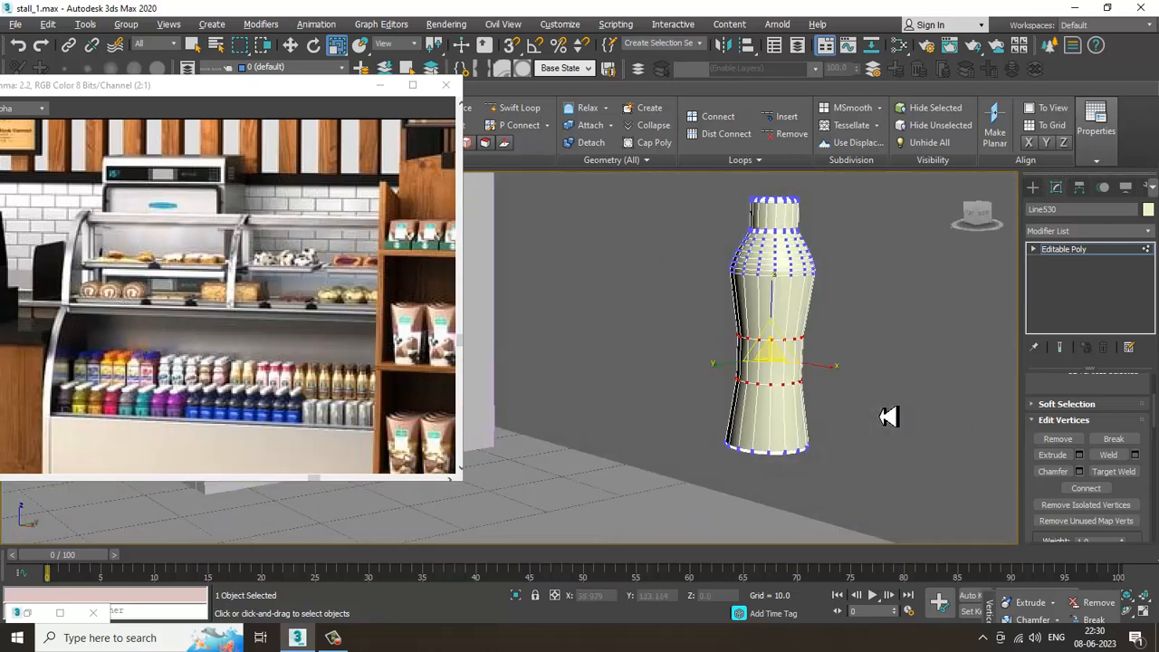
scroll(820, 402, "up", 4)
scroll(776, 383, "down", 2)
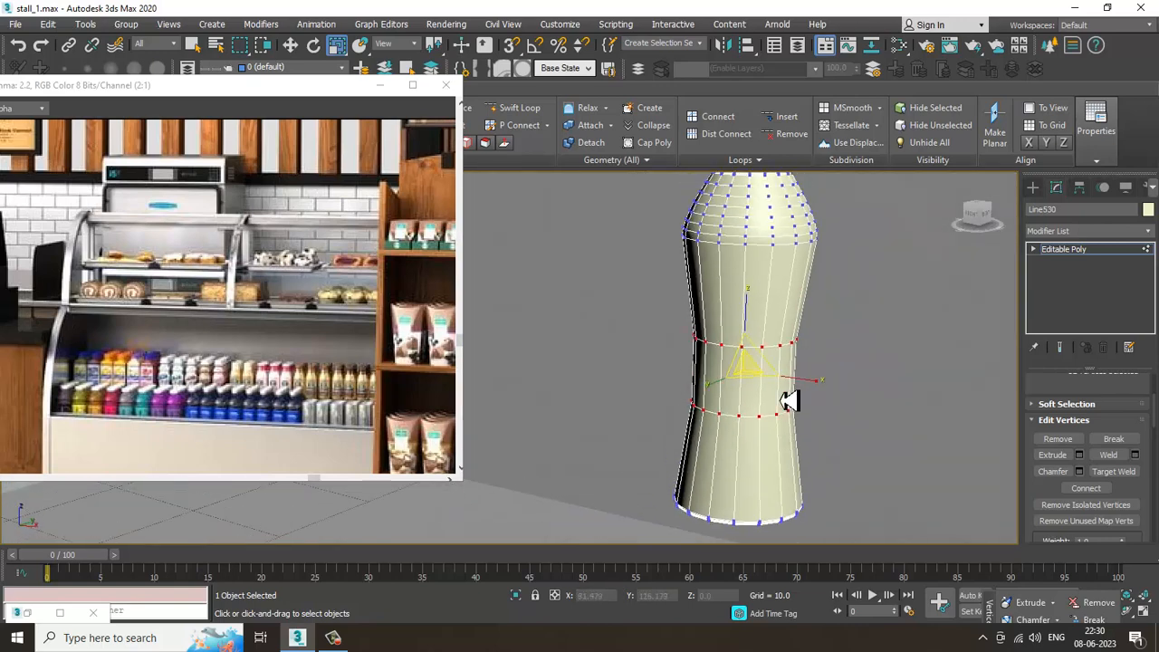
middle_click_drag(788, 401, 829, 398, "alt")
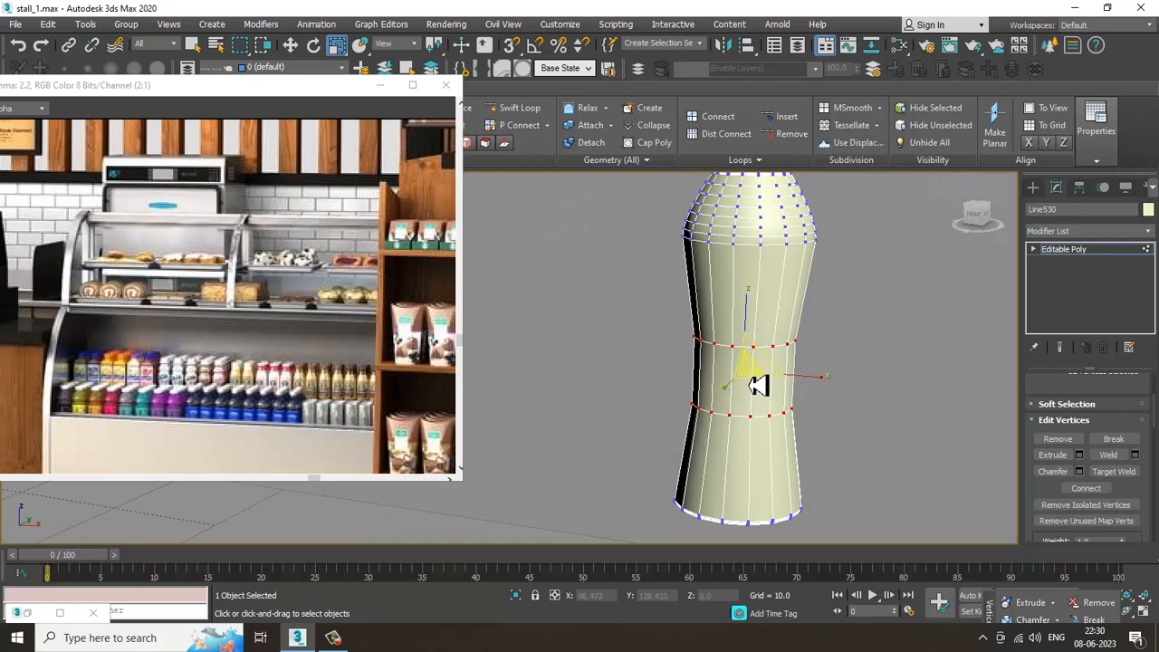
Step: Move the upper waist edge loop of the bottle slightly up and the lower one slightly down along Z
key("w")
scroll(815, 359, "down", 3)
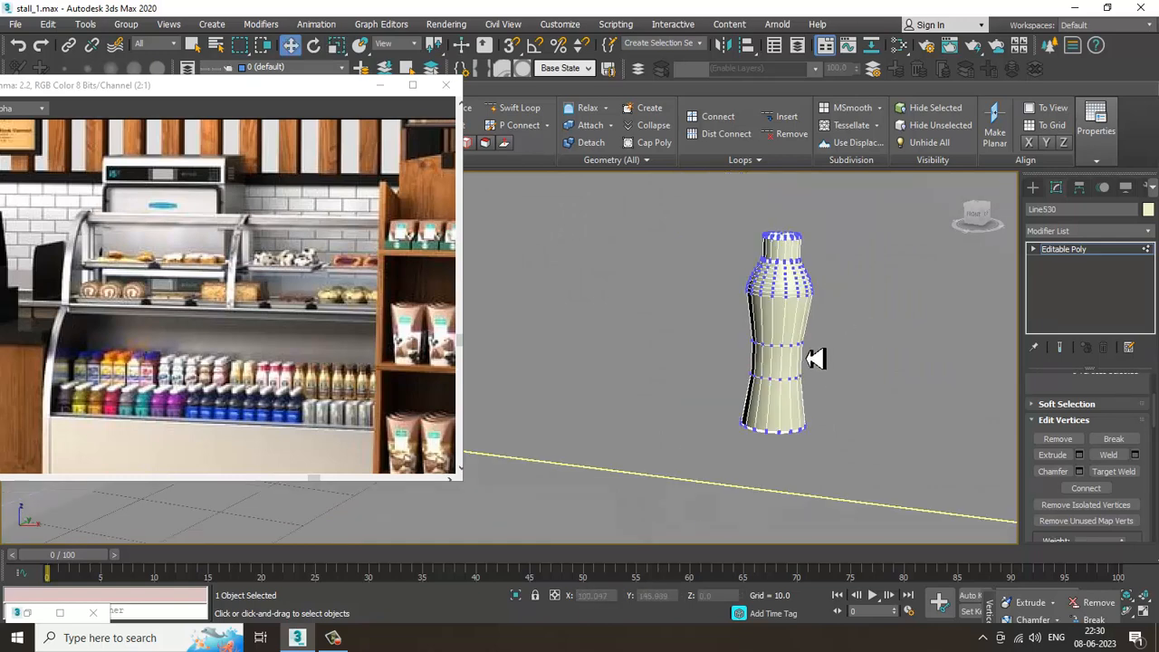
scroll(815, 359, "up", 3)
key("2")
scroll(783, 381, "up", 2)
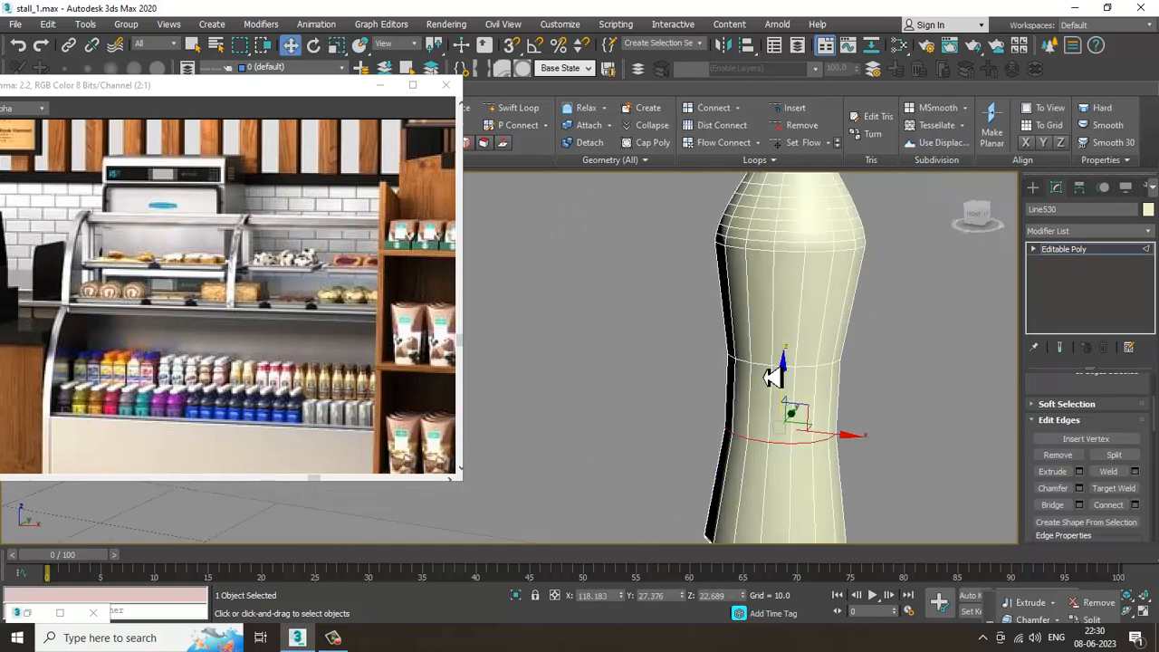
double_click(770, 366)
mouse_move(797, 319)
left_mouse_down()
mouse_move(800, 299)
mouse_move(801, 314)
left_mouse_up()
double_click(765, 452)
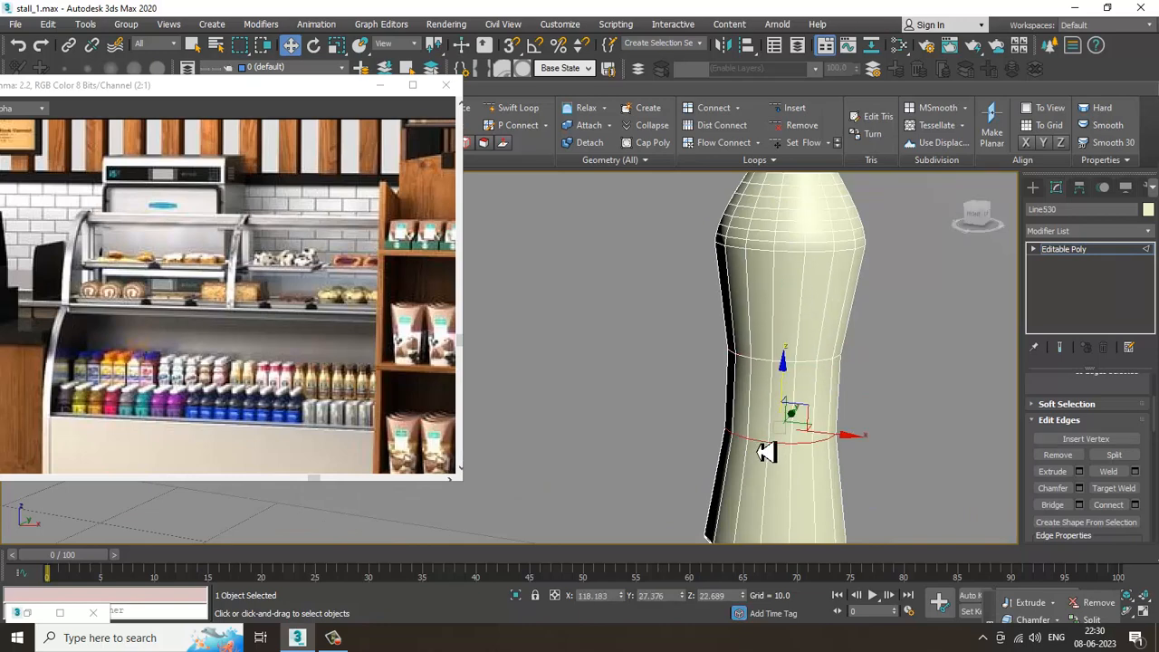
left_click_drag(786, 390, 788, 395)
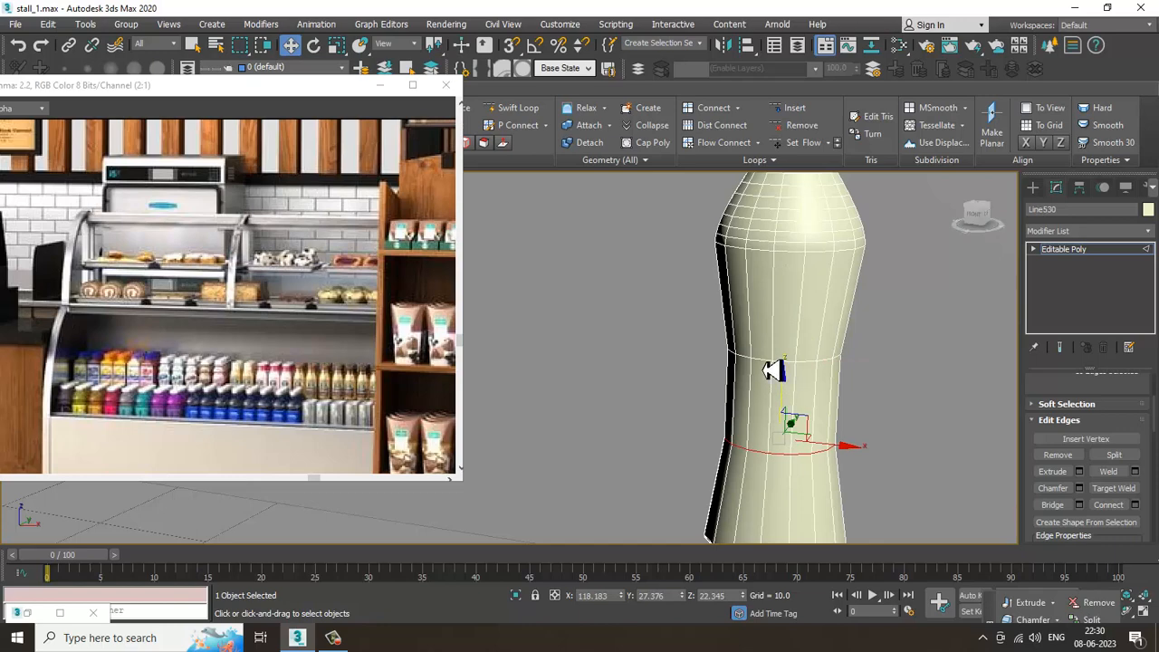
Step: Chamfer the bottle's upper waist edge loop with an amount of 1.591 and 4 segments
double_click(768, 364)
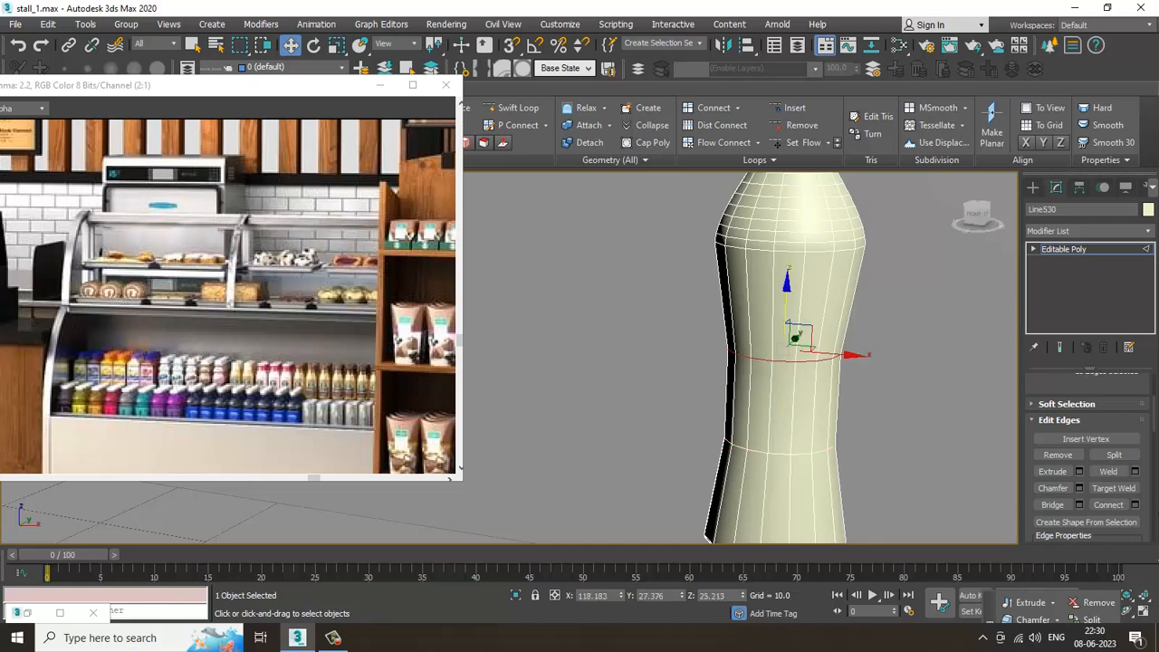
left_click(1077, 490)
left_click(522, 406)
left_click(522, 405)
left_click(522, 406)
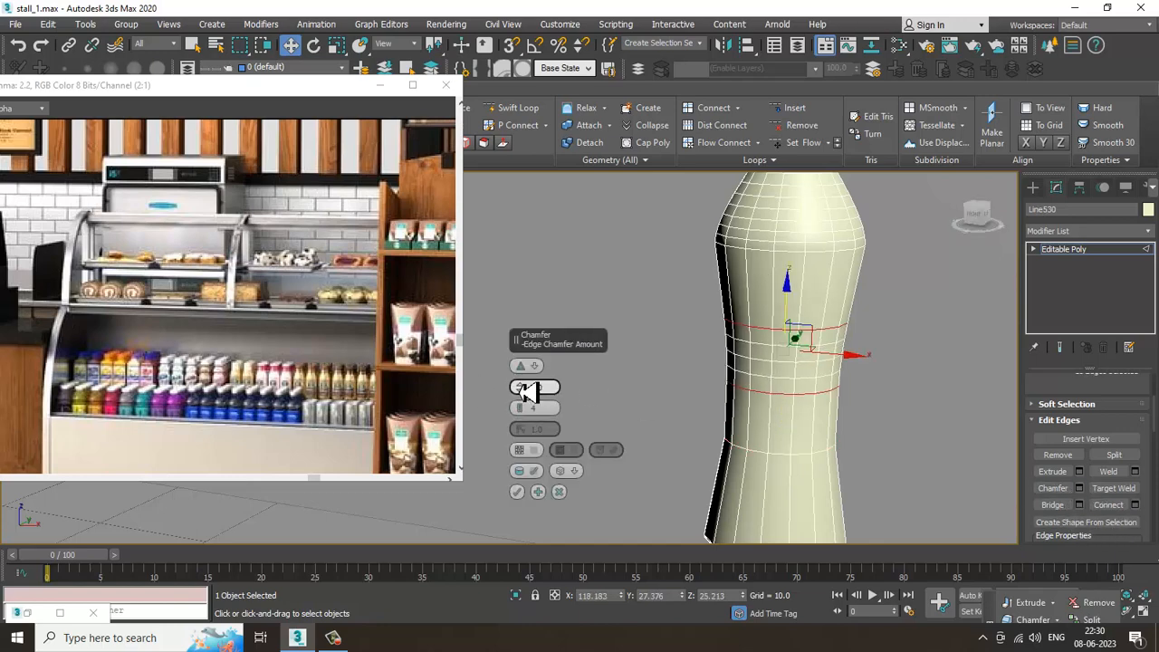
left_click_drag(528, 389, 531, 396)
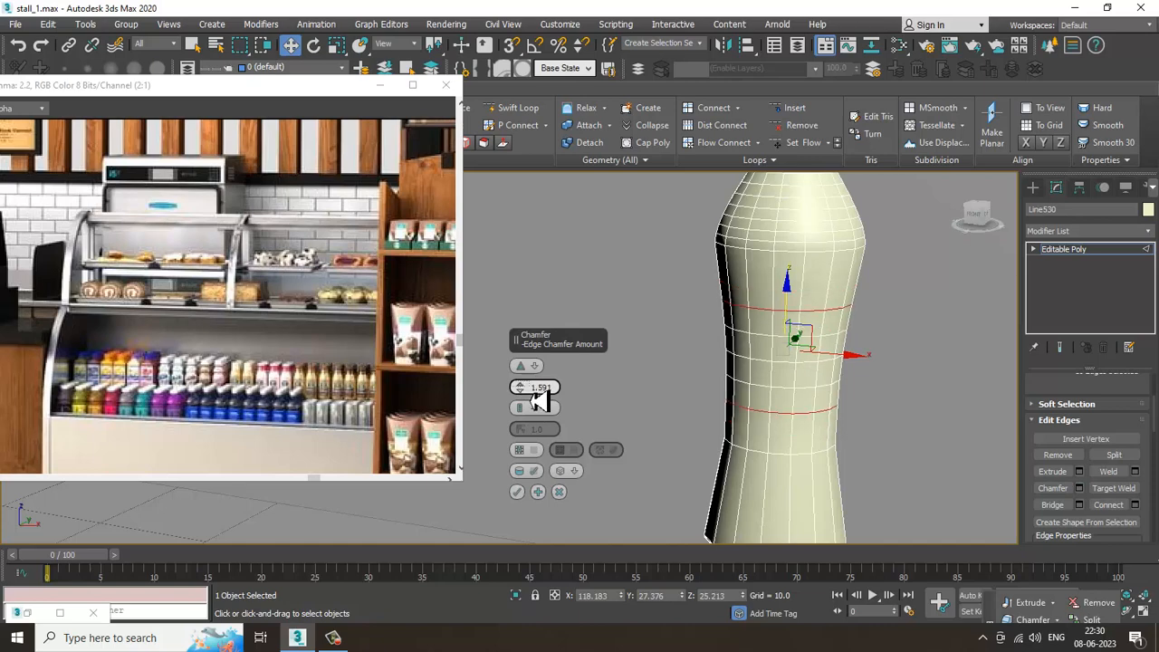
double_click(795, 467)
key("ctrl+z")
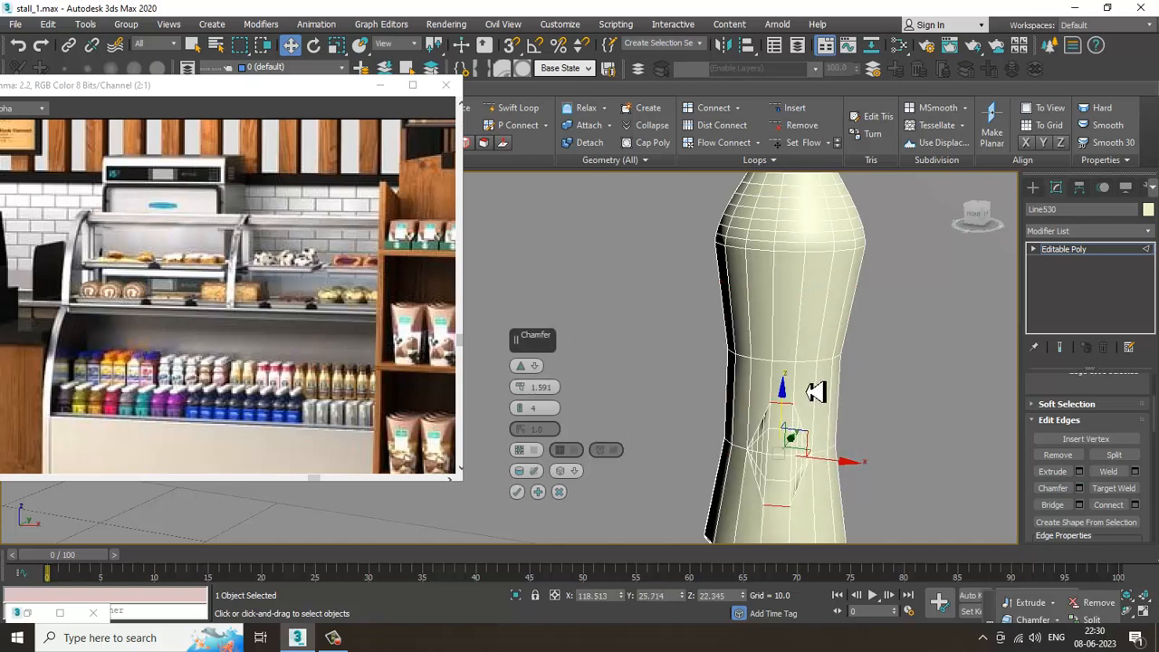
key("ctrl+z")
left_click(517, 491)
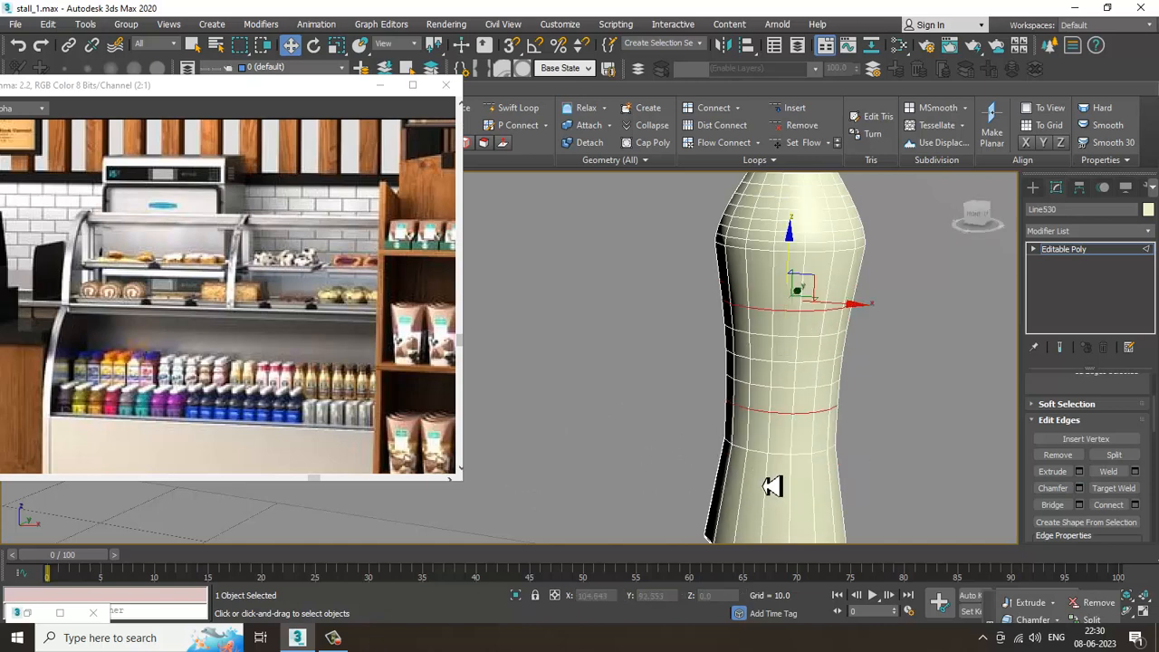
Step: Chamfer the bottle's lower waist edge loop with an amount of 1.236 and 4 segments, and return to object level
double_click(788, 468)
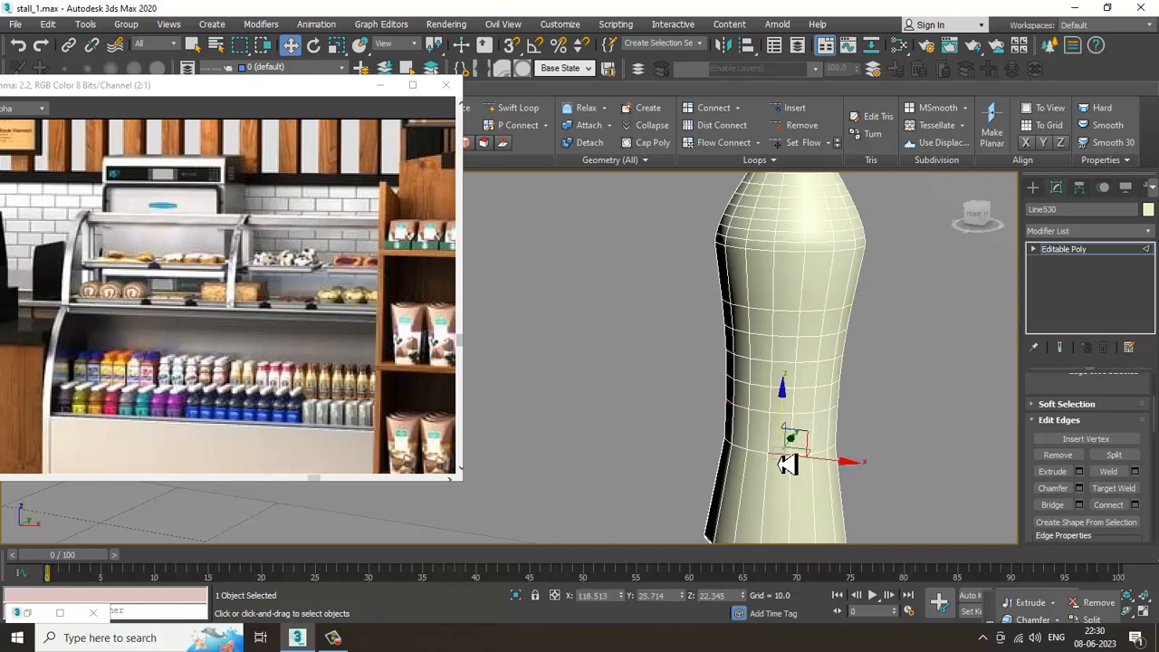
left_click(1079, 489)
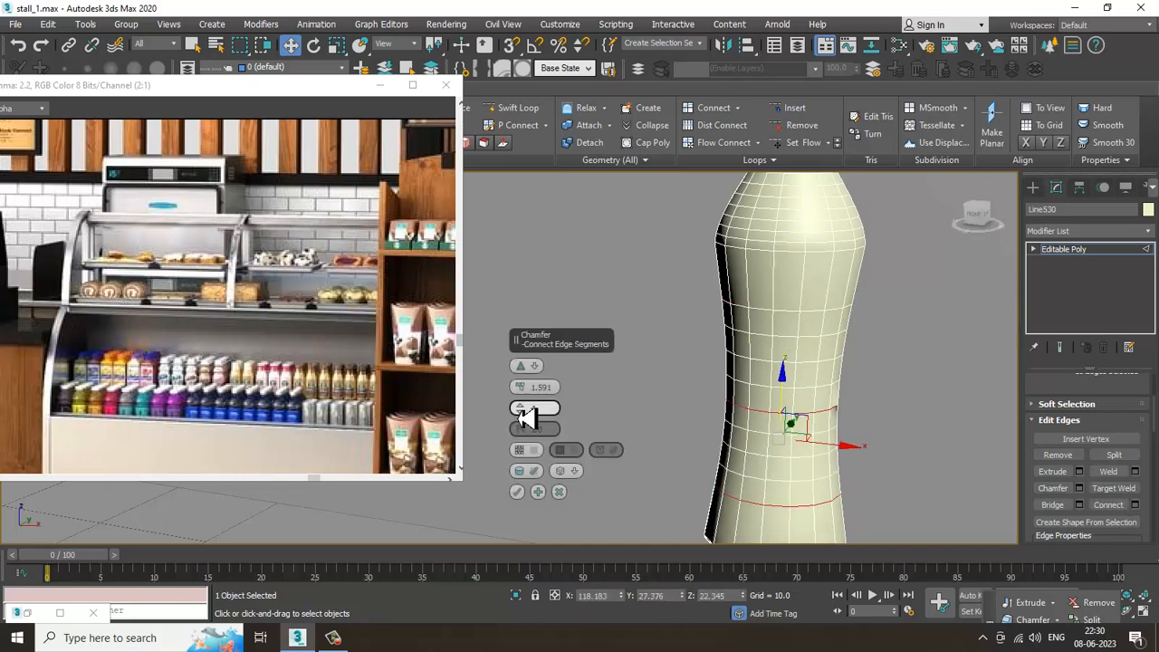
left_click_drag(521, 391, 529, 406)
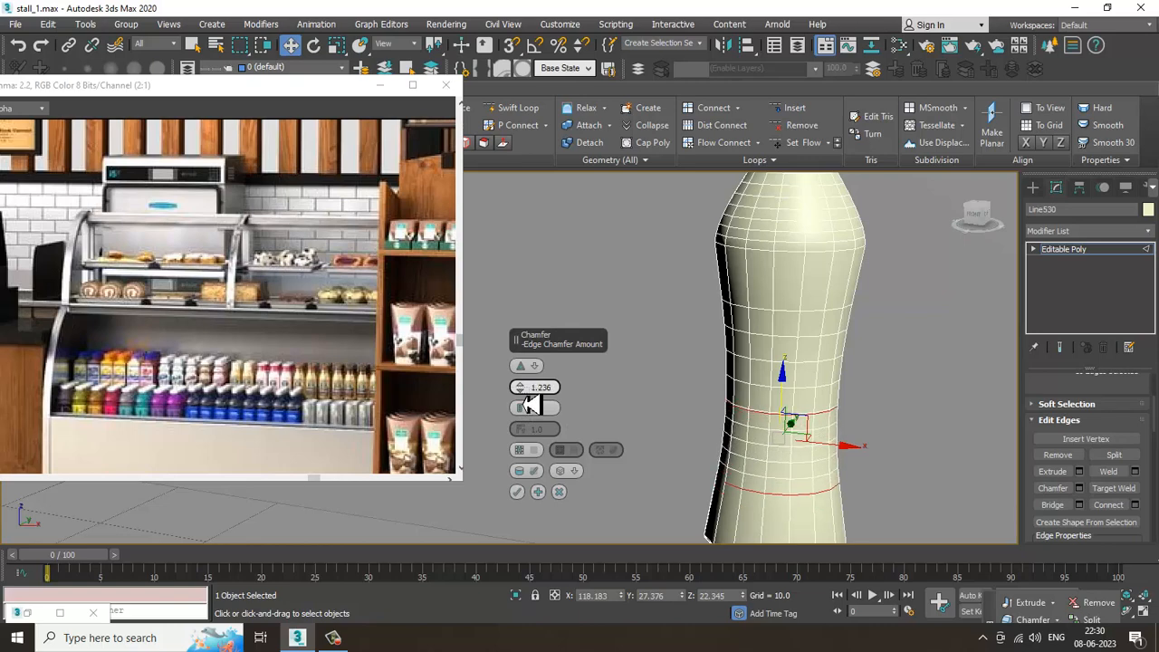
left_click(518, 492)
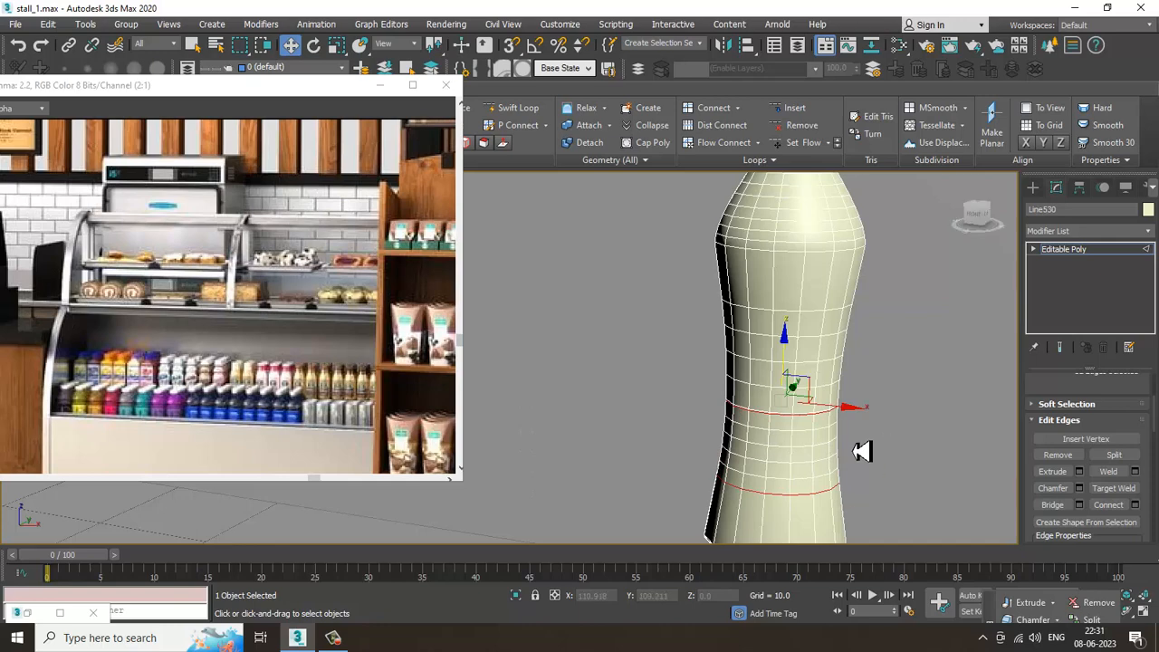
double_click(791, 424)
double_click(793, 429)
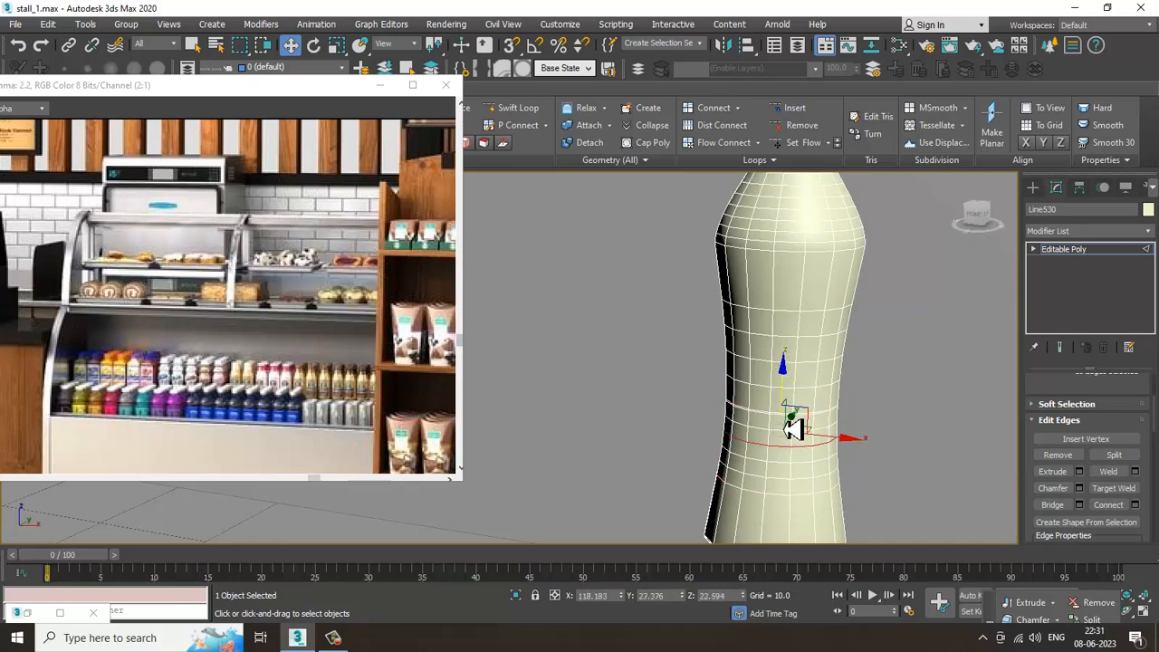
left_click(776, 430)
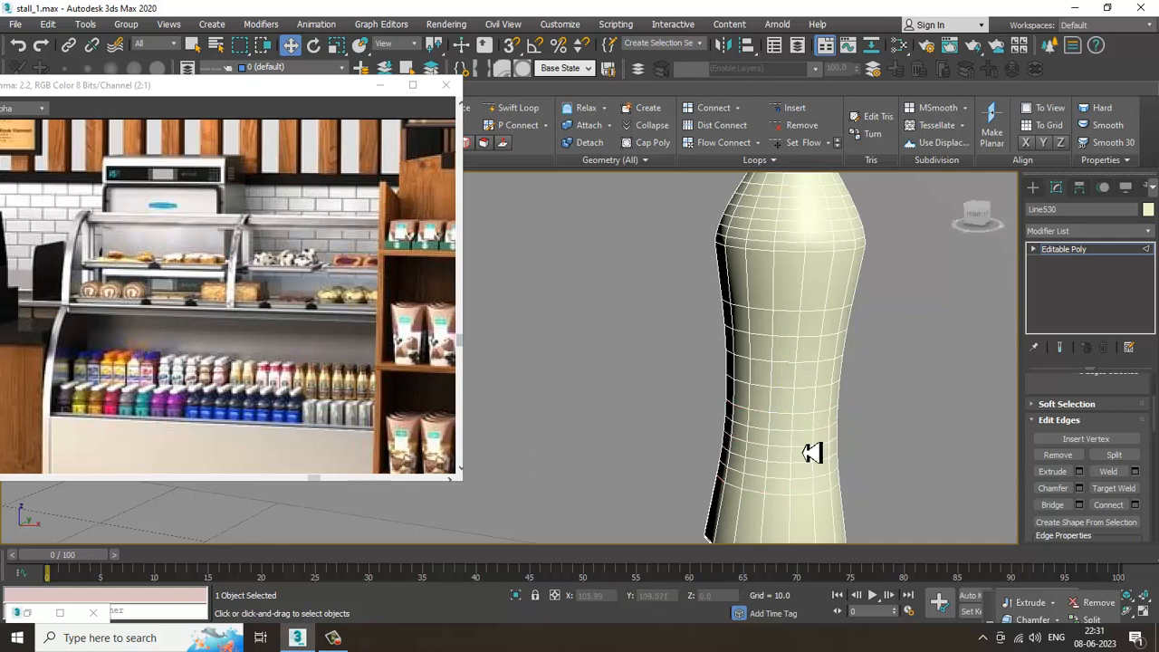
scroll(813, 453, "down", 4)
scroll(825, 445, "up", 2)
scroll(827, 440, "down", 2)
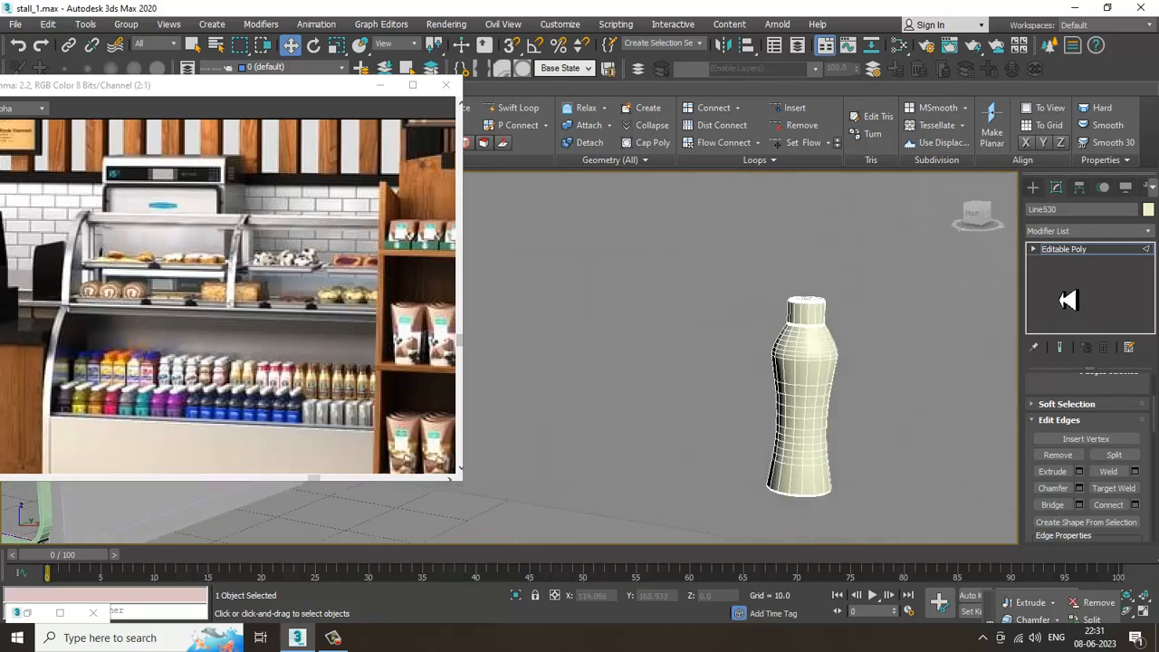
left_click(1098, 250)
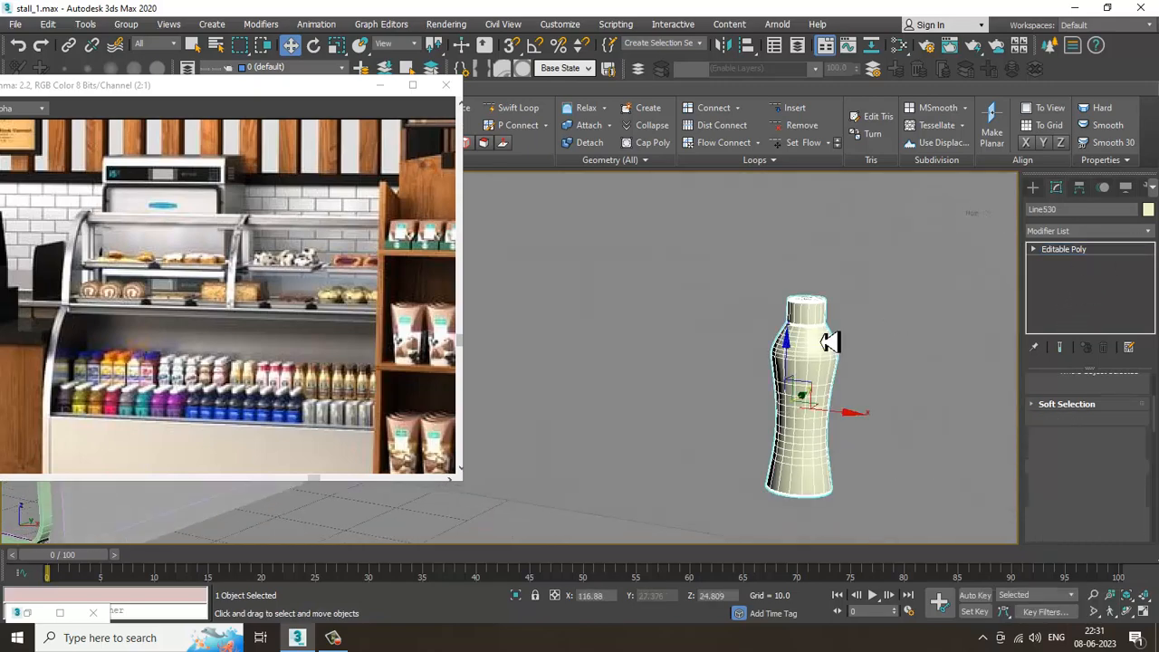
Step: Move the waisted bottle into the cabinet above the lowest shelf, to about X -8.5 and Y 39.1
scroll(795, 354, "down", 5)
scroll(824, 405, "up", 5)
scroll(842, 402, "down", 4)
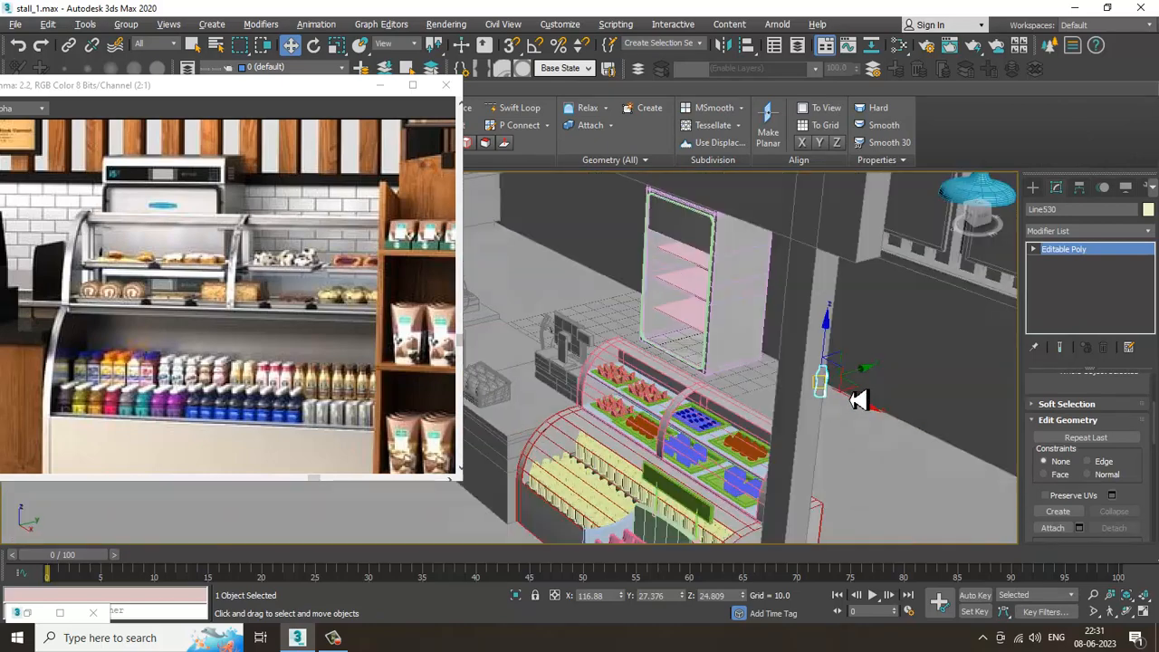
scroll(862, 394, "up", 2)
scroll(670, 326, "up", 3)
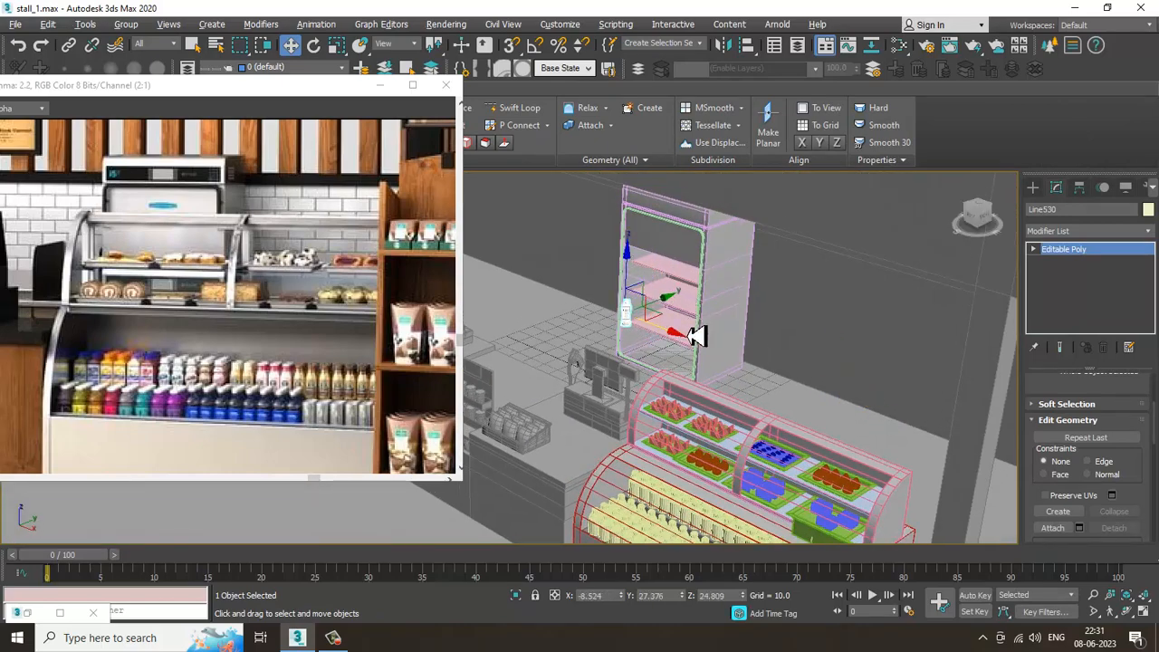
scroll(667, 335, "up", 5)
scroll(661, 353, "down", 5)
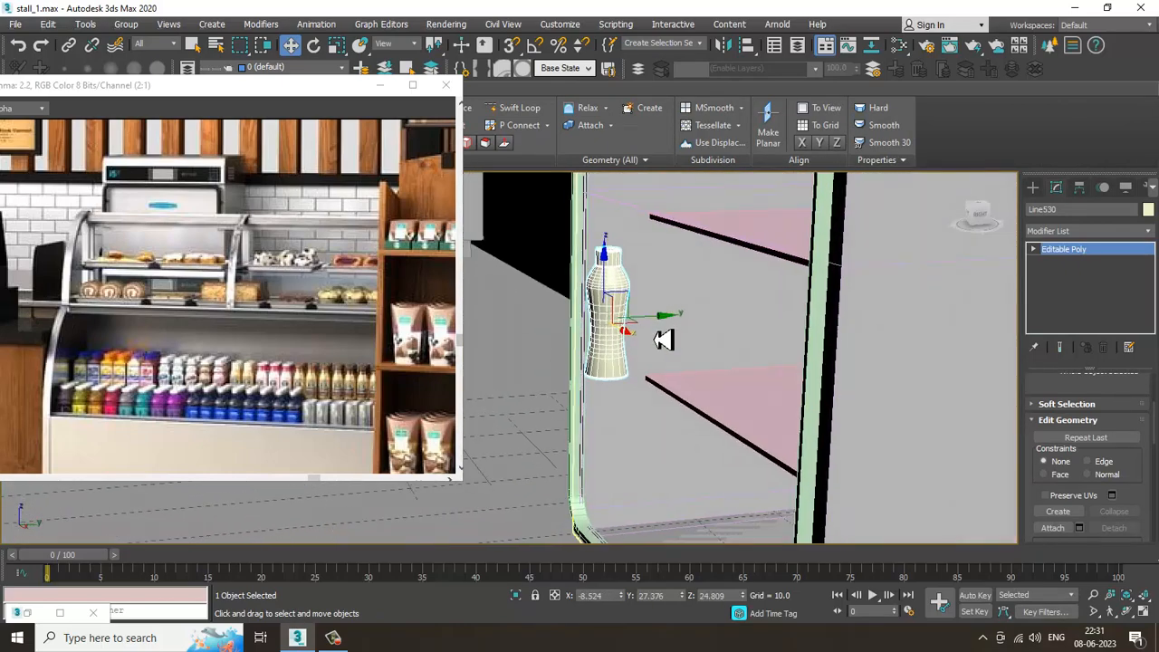
left_click_drag(657, 331, 766, 347)
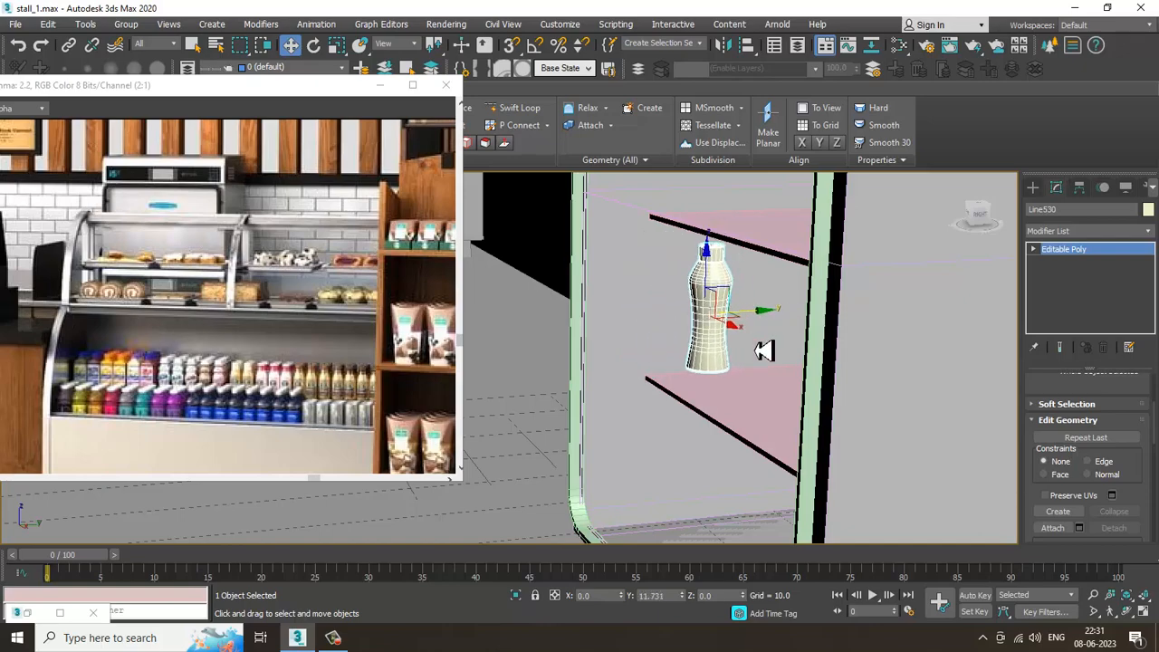
Step: Set the bottle down on the front corner of the lowest shelf, at about X -7.3, Y 37.8 and Z 23.7
scroll(751, 365, "up", 5)
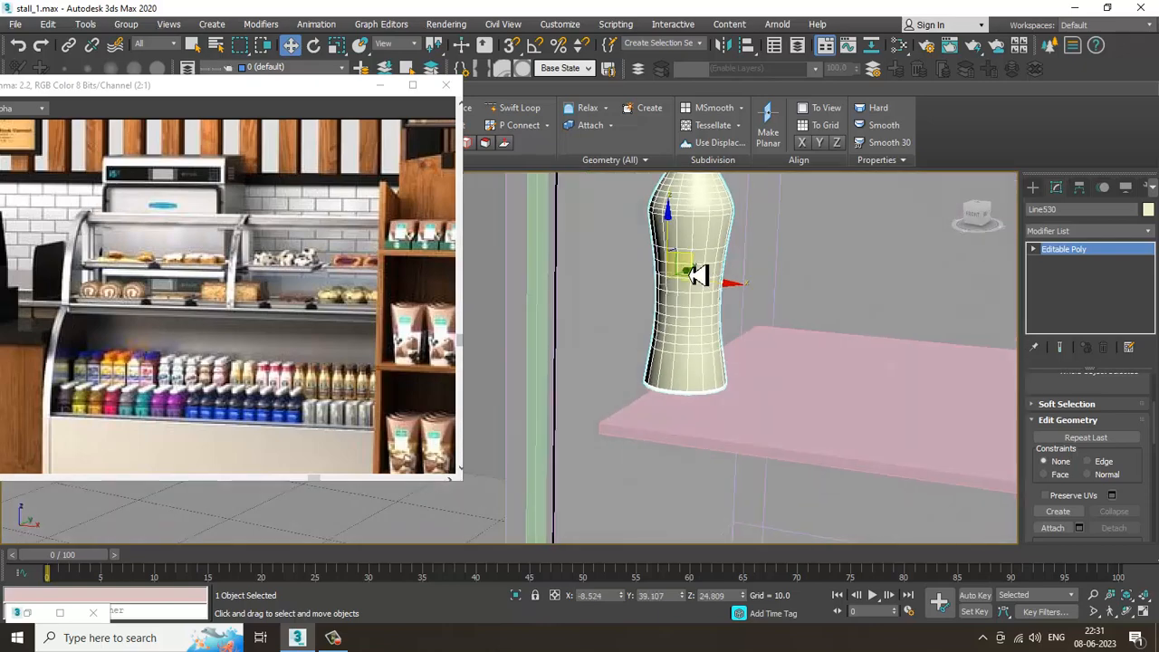
left_click_drag(675, 245, 685, 265)
left_click_drag(730, 312, 751, 317)
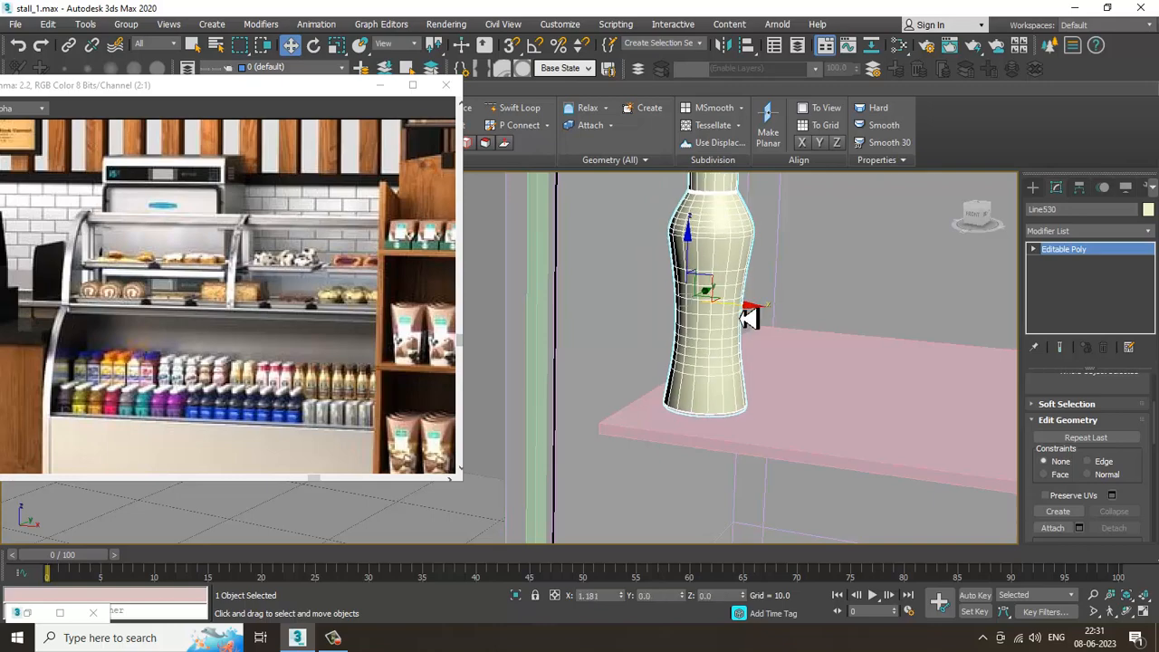
middle_click_drag(800, 348, 733, 359, "alt")
left_click_drag(750, 300, 730, 307)
Step: Copy the bottle along X into a row across the lowest shelf, spaced about 5.7 apart, and delete the surplus beyond the cabinet side
scroll(732, 308, "down", 3)
middle_click_drag(735, 313, 552, 353, "alt")
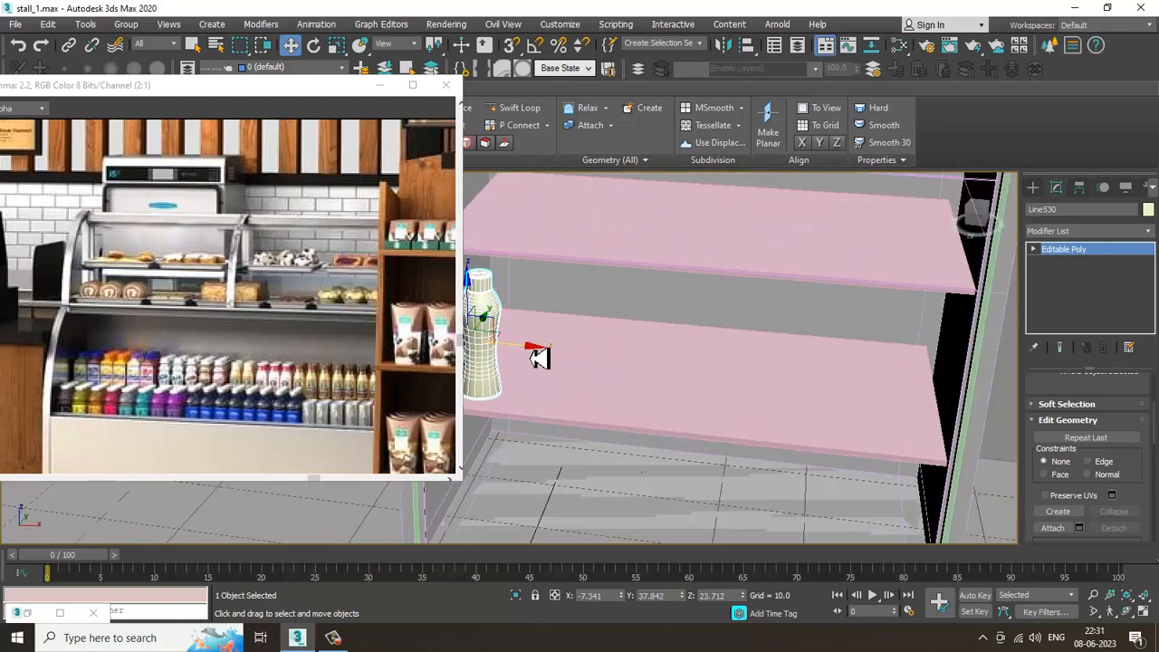
left_click_drag(605, 361, 591, 358, "shift")
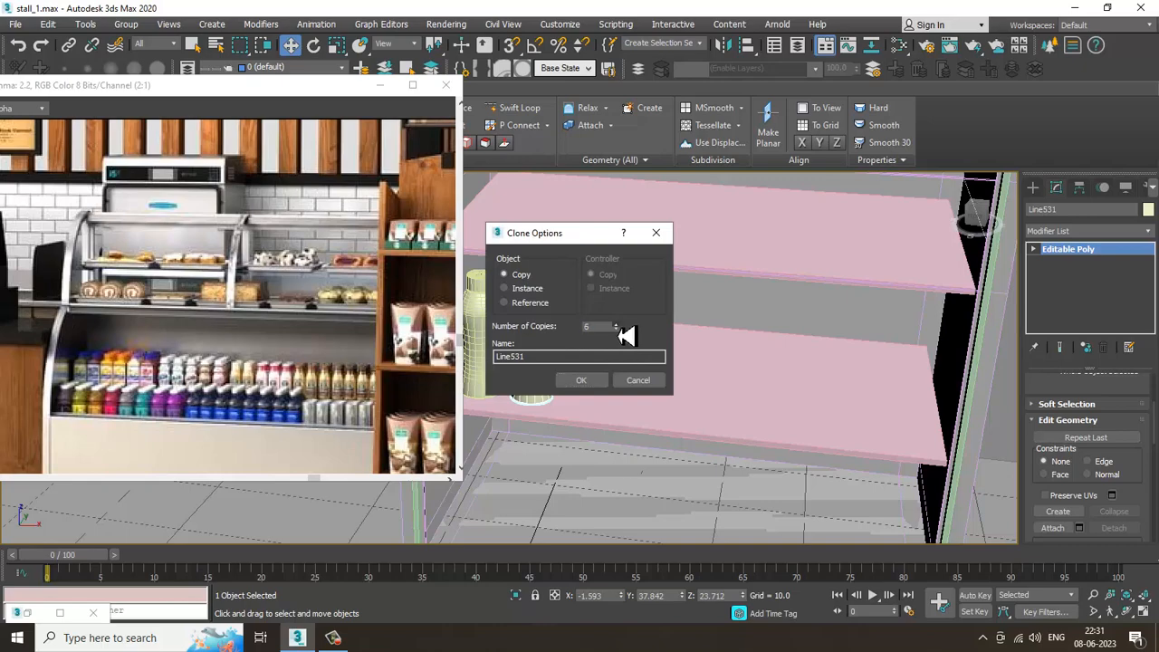
left_click(582, 384)
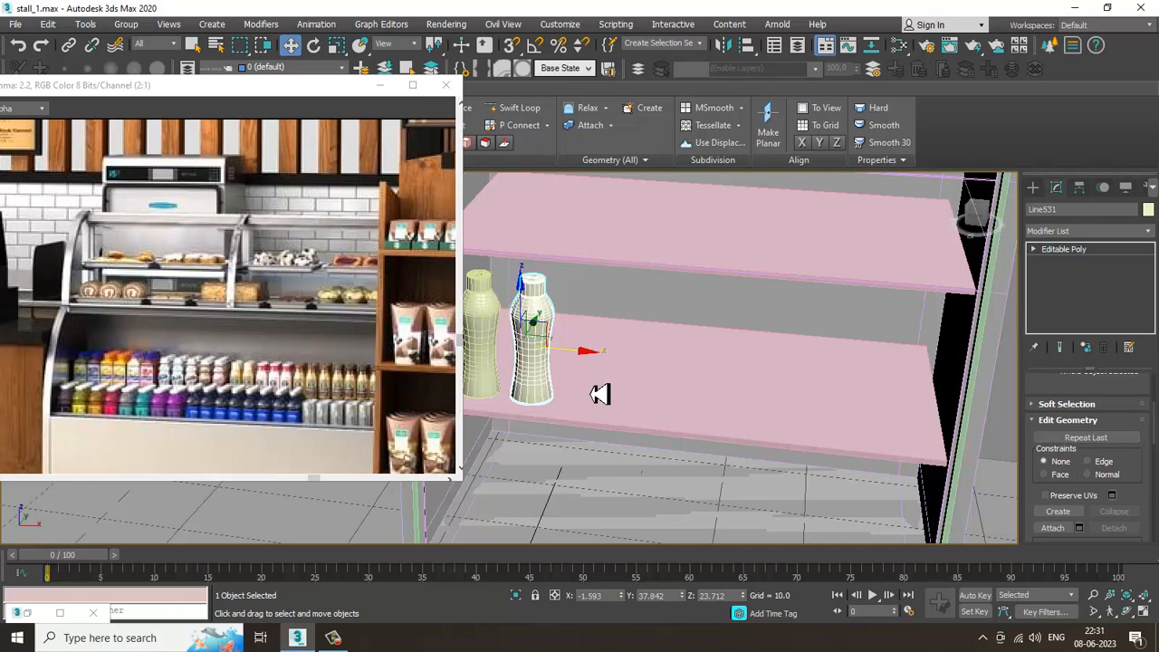
middle_click_drag(828, 382, 694, 383)
key("Delete")
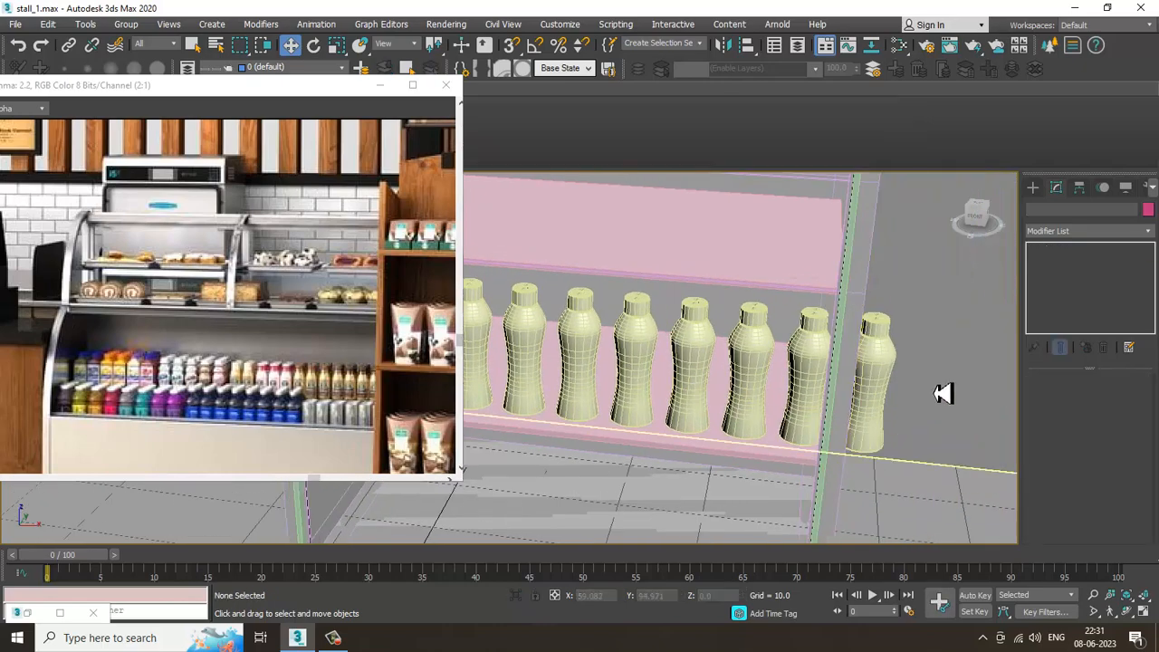
Step: Hide the cabinet's outer body in wireframe view to expose the bottle at the end of the row
scroll(846, 378, "down", 5)
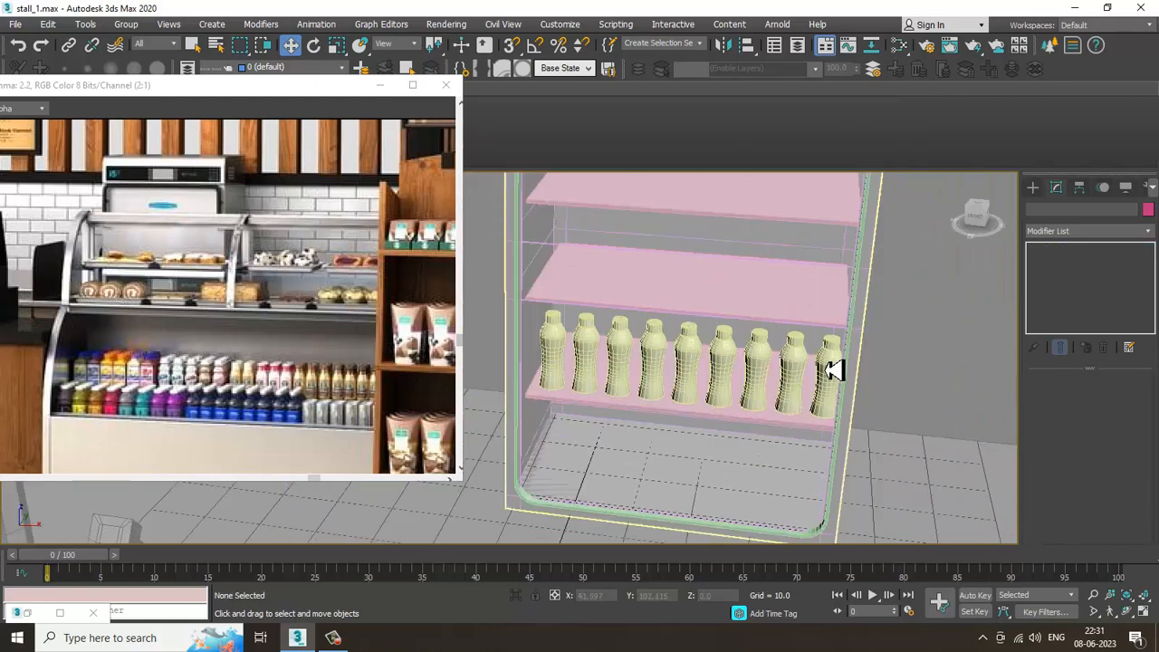
key("F3")
scroll(845, 385, "up", 5)
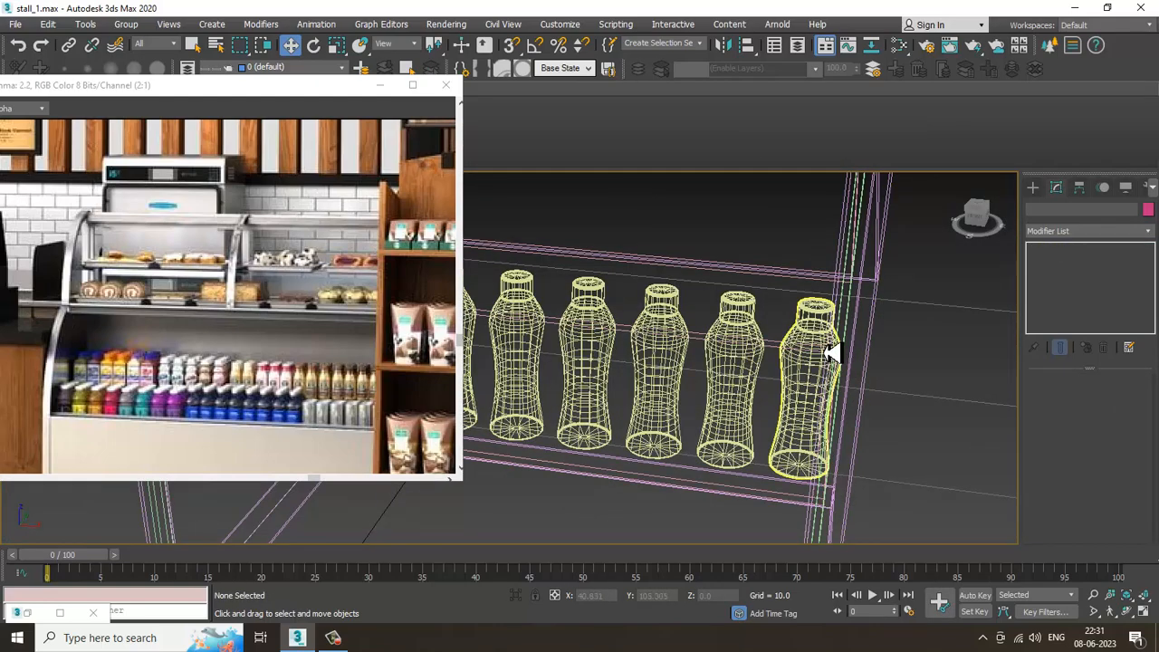
left_click(823, 276)
right_click(820, 270)
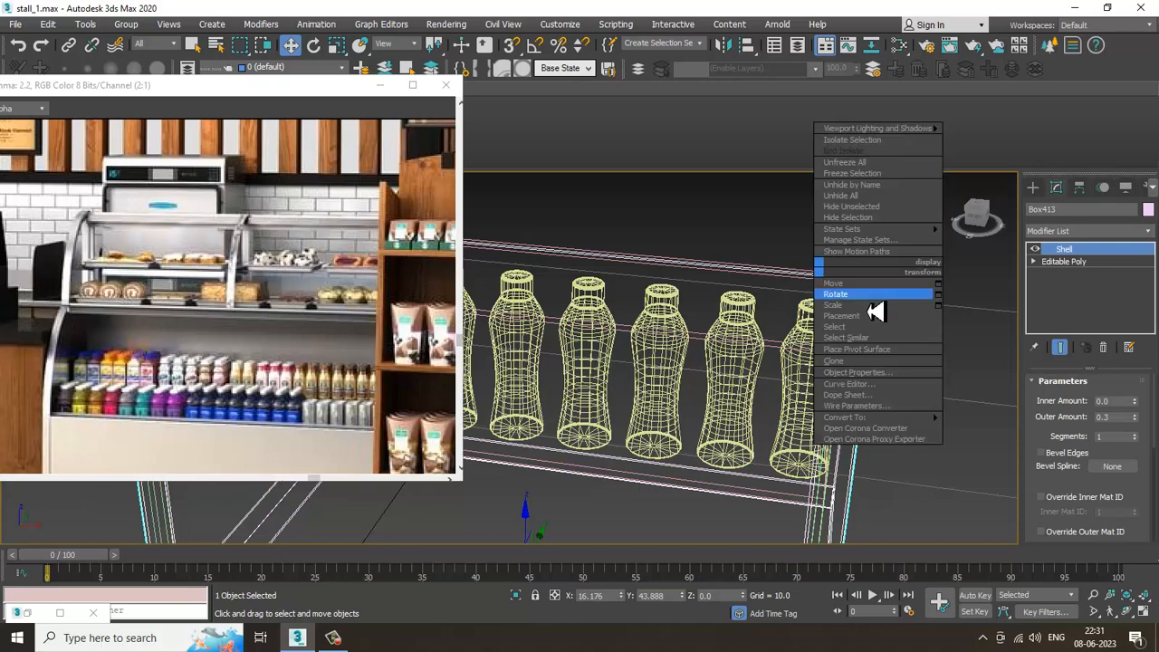
left_click(879, 227)
Step: Delete the end bottle of the row that overlaps the cabinet's side frame
left_click(822, 370)
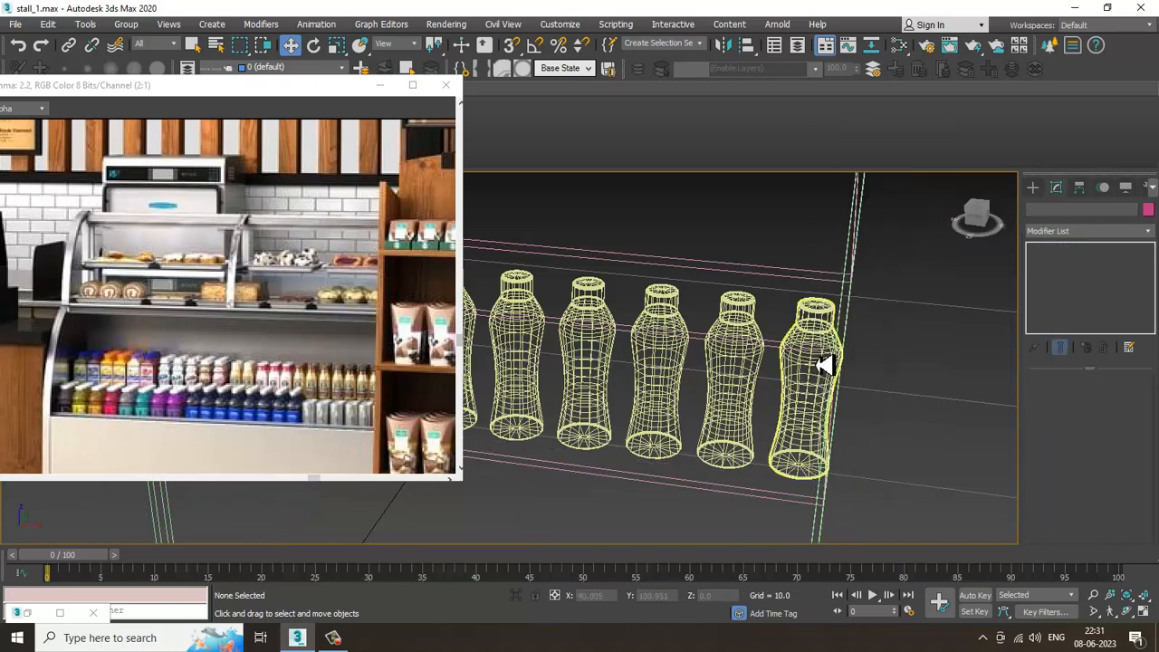
left_click(831, 382)
scroll(828, 374, "down", 5)
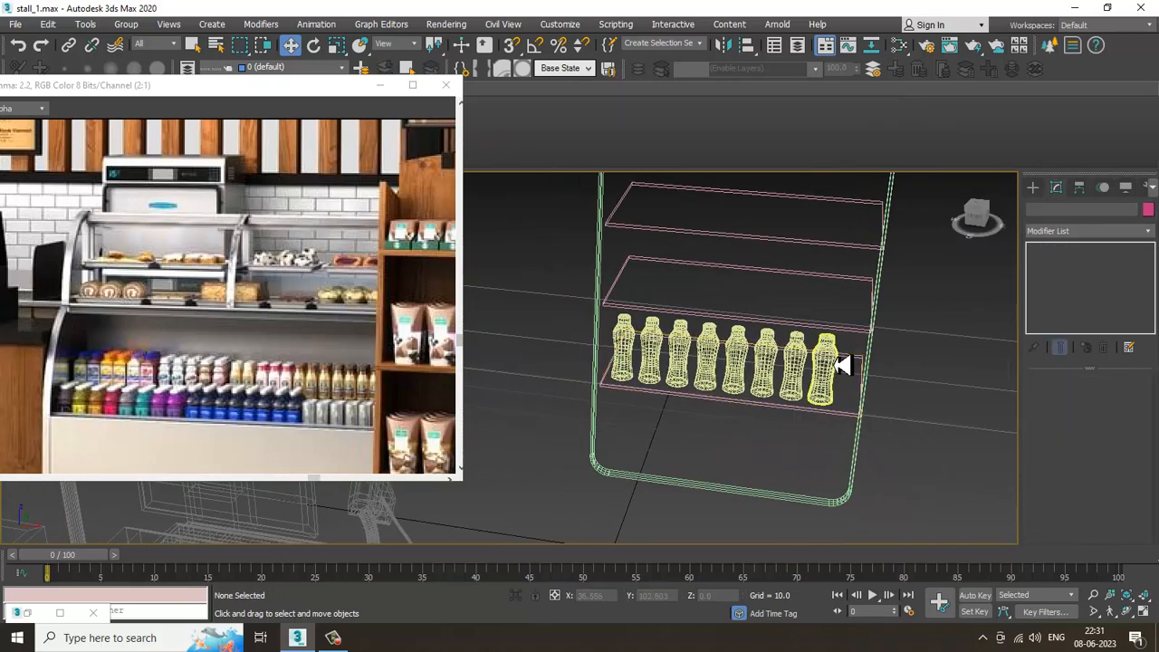
Step: Return to the shaded view and select all eight bottles of the row on the cabinet's lowest shelf
scroll(822, 373, "up", 3)
key("F3")
scroll(827, 370, "up", 2)
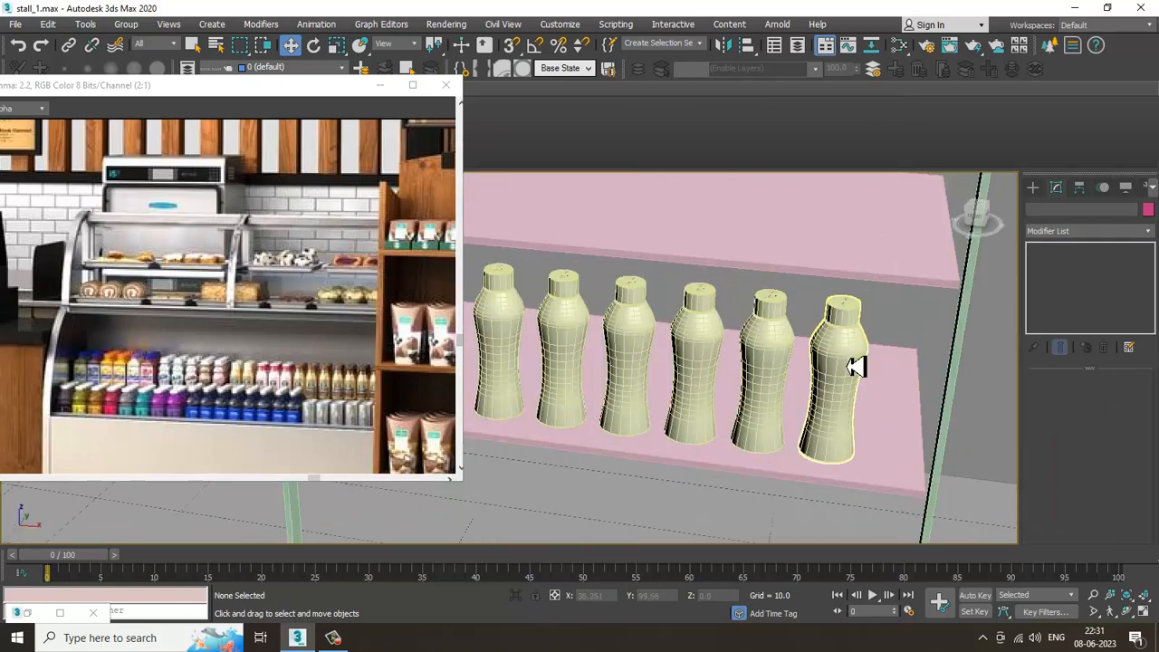
left_click(829, 367)
left_click(783, 352, "ctrl")
left_click(711, 349, "ctrl")
middle_click_drag(685, 335, 791, 344)
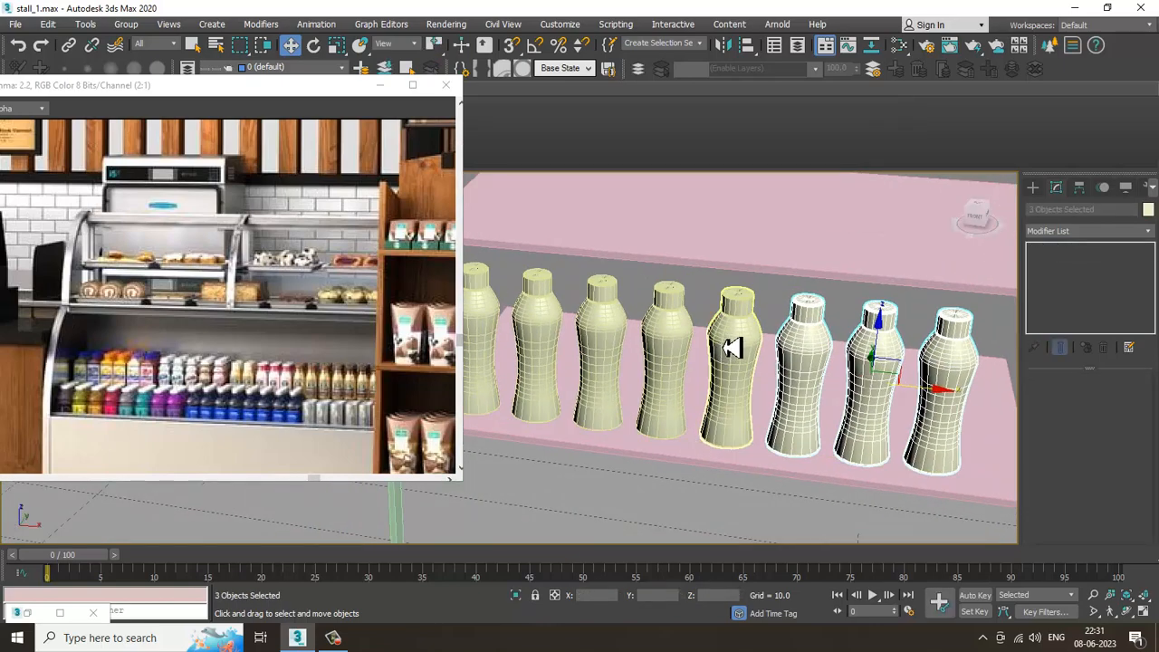
left_click(731, 348, "ctrl")
left_click(682, 352, "ctrl")
left_click(620, 331, "ctrl")
middle_click_drag(620, 330, 699, 328)
left_click(624, 331, "ctrl")
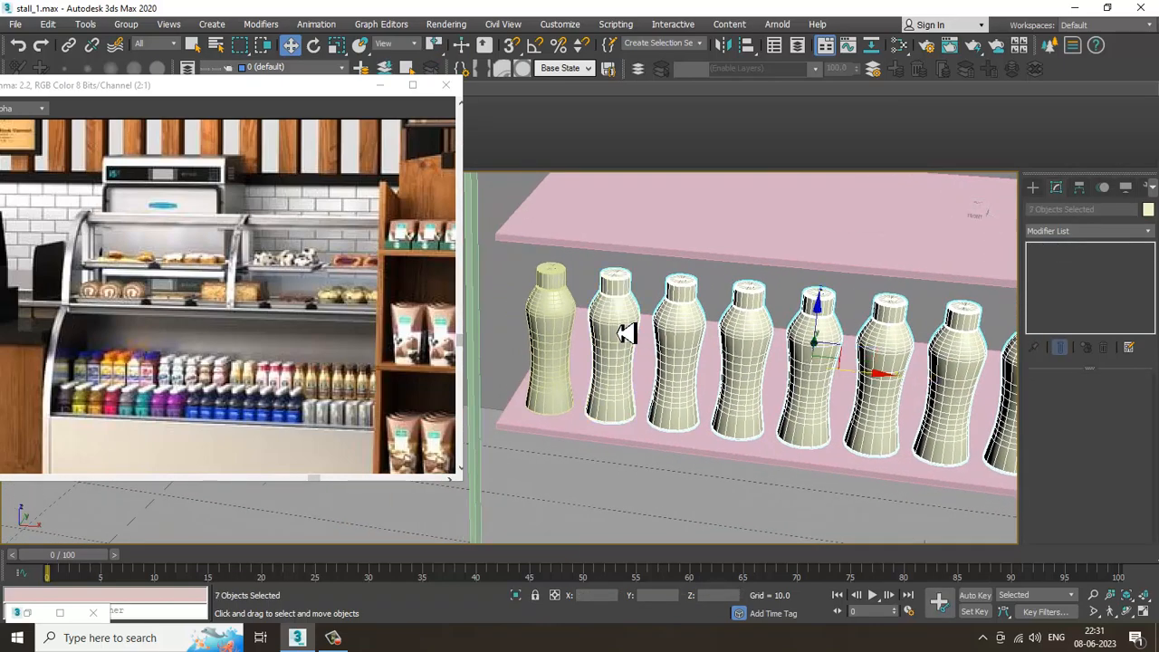
left_click(566, 325, "ctrl")
Step: Copy the selected bottle row along Y towards the back of the lowest shelf, with 3 copies
scroll(810, 399, "down", 3)
left_click_drag(752, 365, 765, 368)
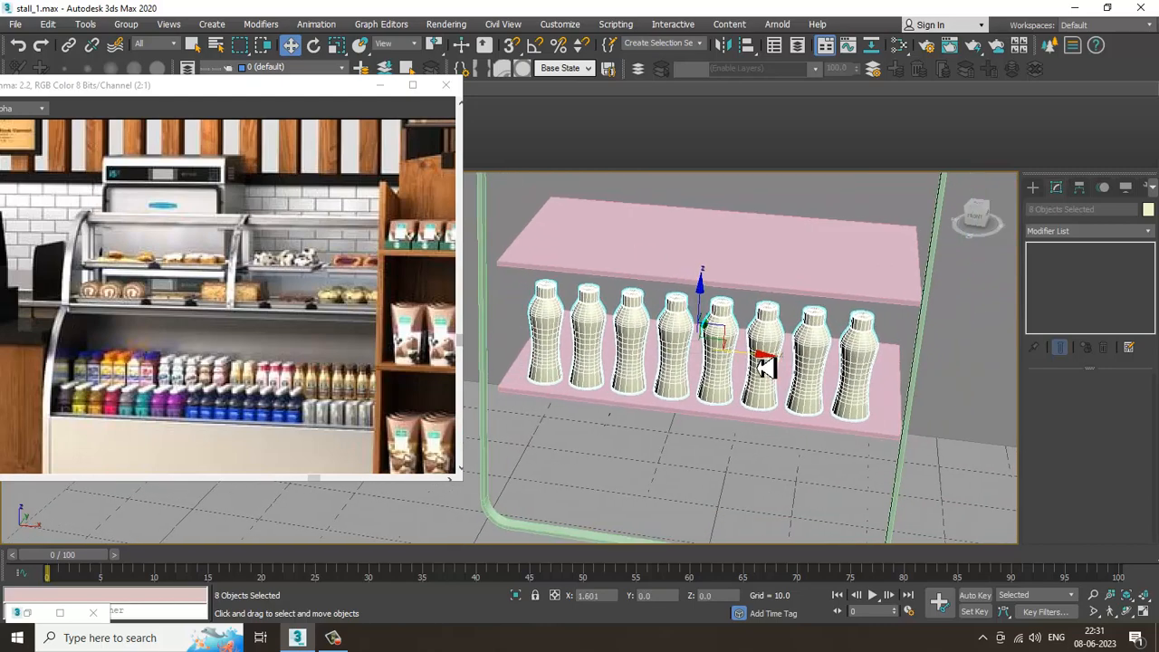
middle_click_drag(826, 376, 753, 344, "alt")
left_click_drag(758, 347, 809, 355)
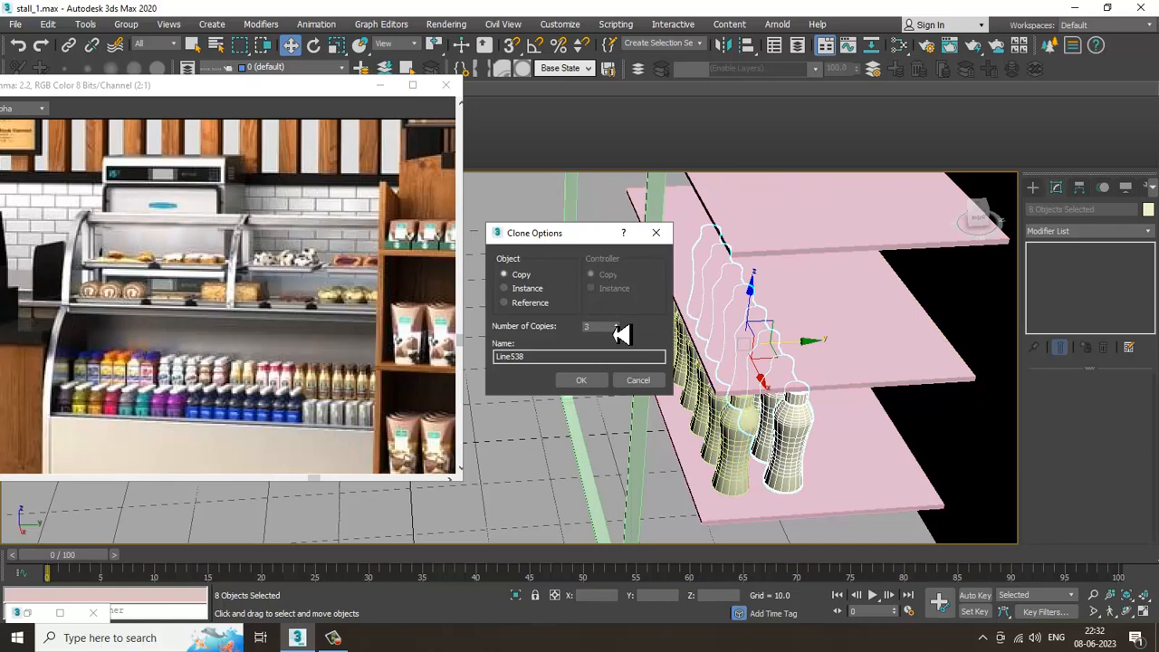
left_click(593, 384)
middle_click_drag(918, 458, 891, 387, "alt")
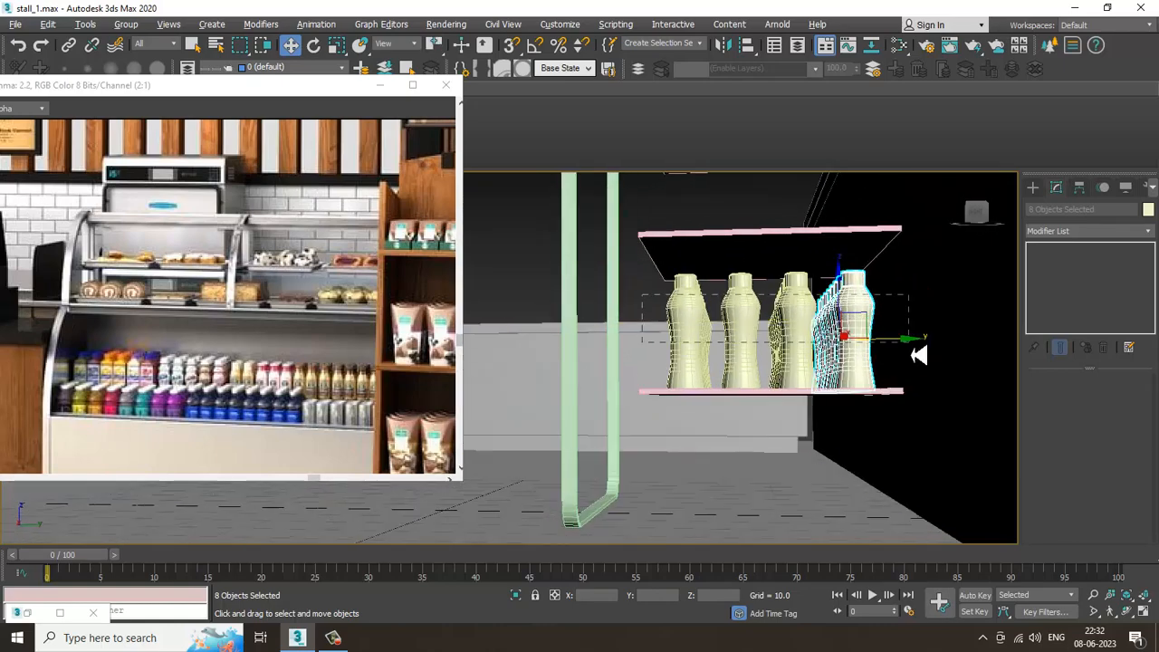
Step: Select all bottles on the lowest shelf and copy them up along Z onto the two shelves above
left_click_drag(918, 355, 918, 355)
left_click(528, 330, "alt")
left_click(916, 240, "alt")
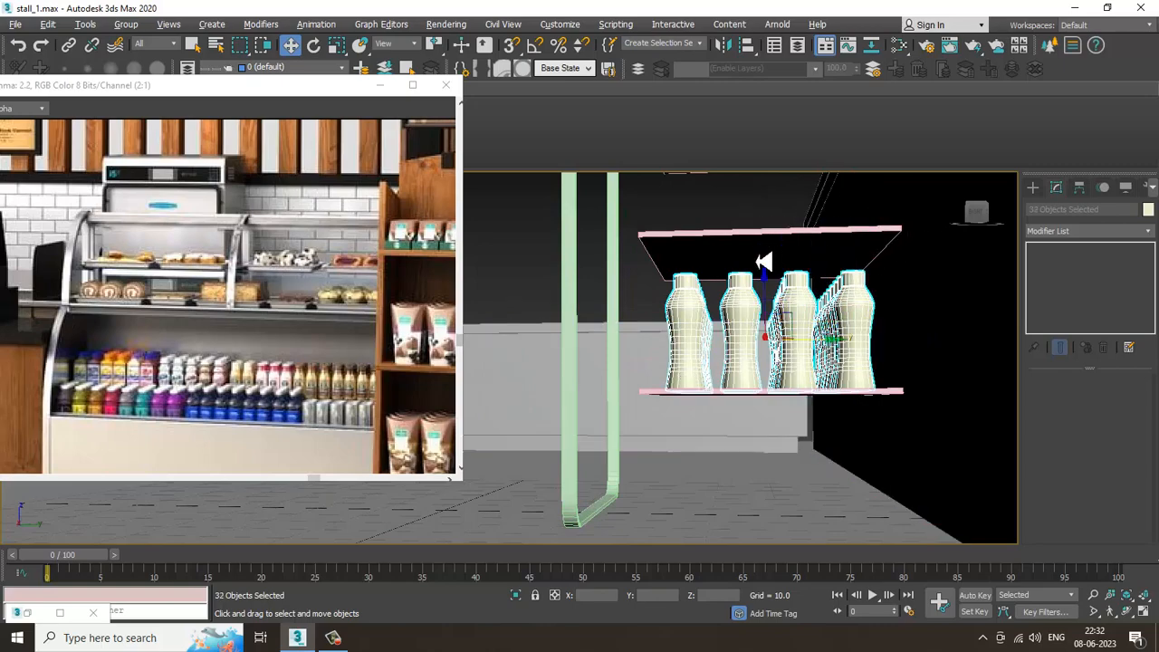
middle_click_drag(765, 262, 778, 376, "alt")
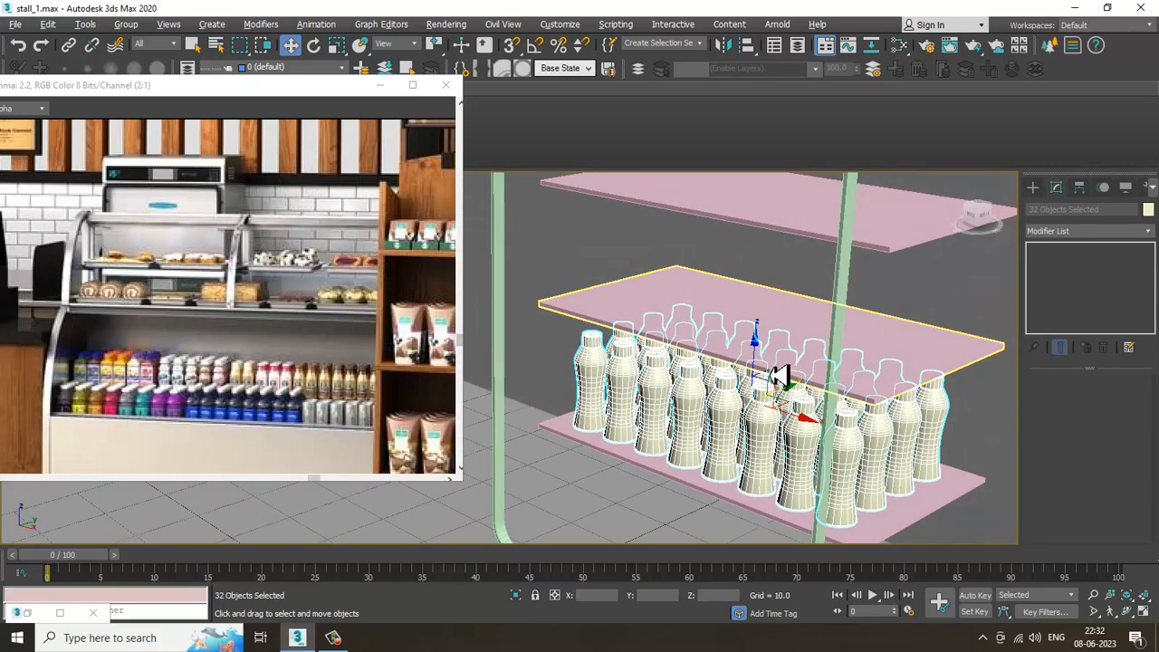
left_click_drag(763, 360, 790, 231, "shift")
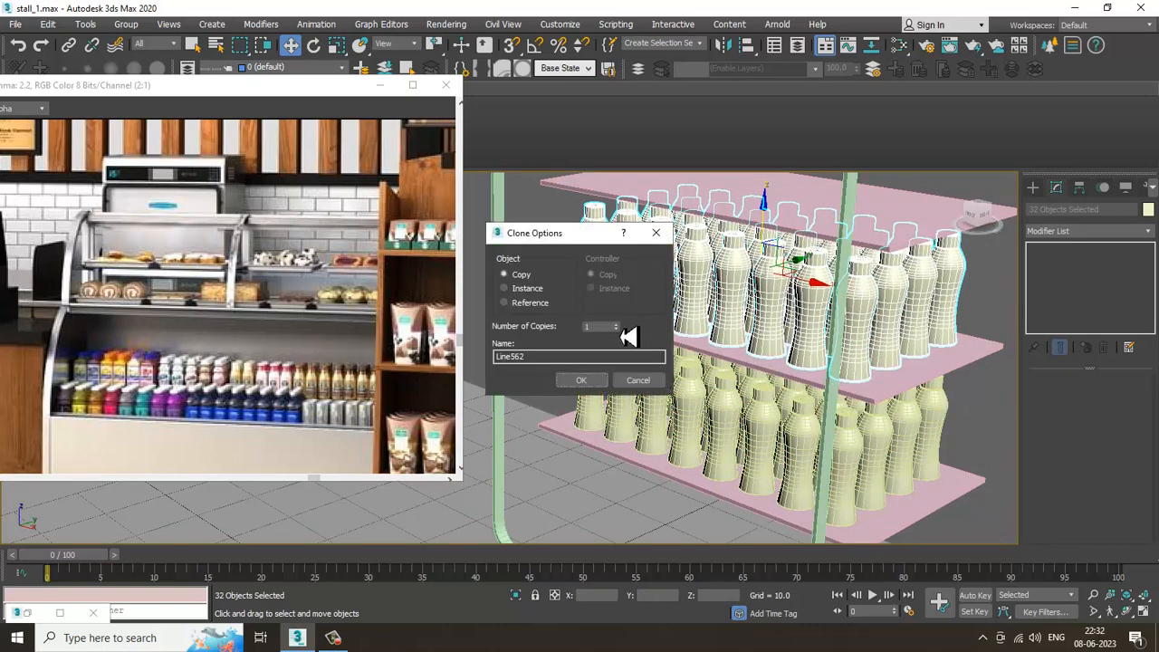
left_click(587, 381)
scroll(608, 388, "down", 5)
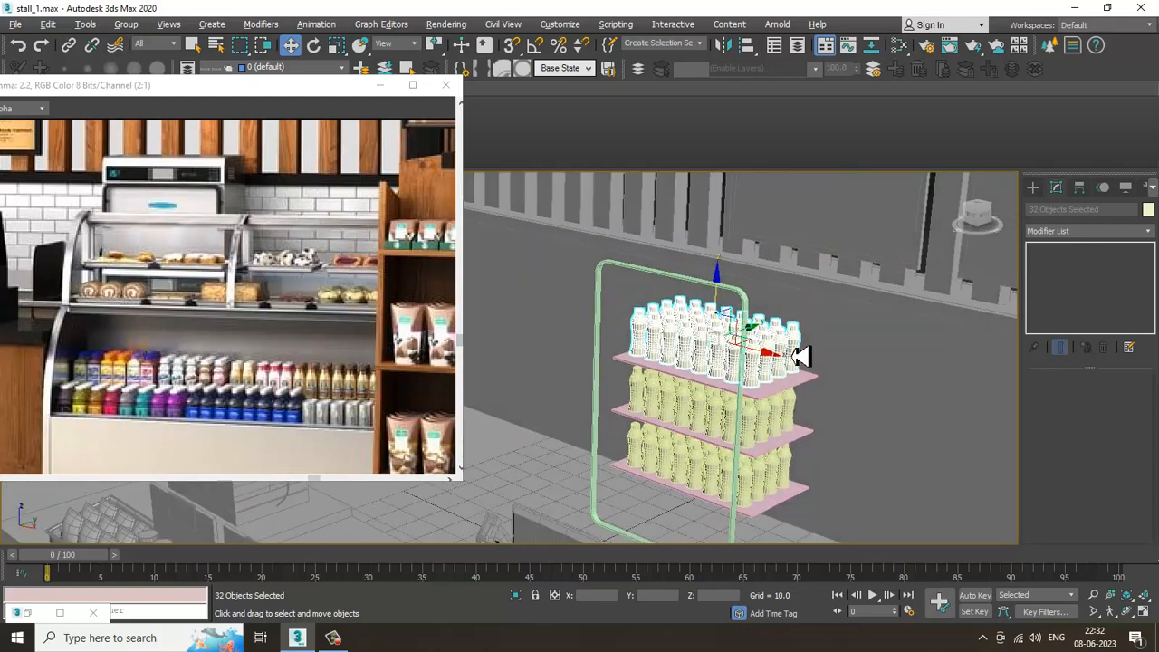
Step: Unhide all hidden objects to bring back the cabinet's outer body around the bottles
right_click(860, 333)
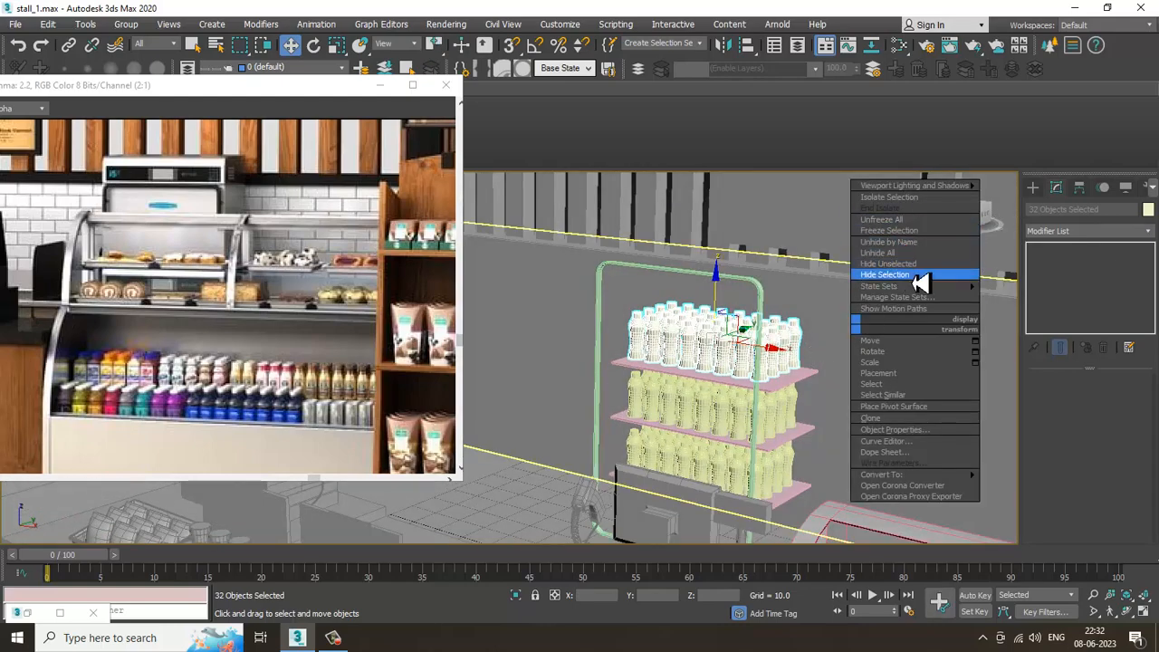
left_click(911, 255)
mouse_move(742, 353)
middle_mouse_down("alt")
mouse_move(768, 346)
mouse_move(742, 347)
mouse_move(739, 367)
middle_mouse_up("alt")
scroll(739, 366, "down", 2)
scroll(742, 326, "up", 10)
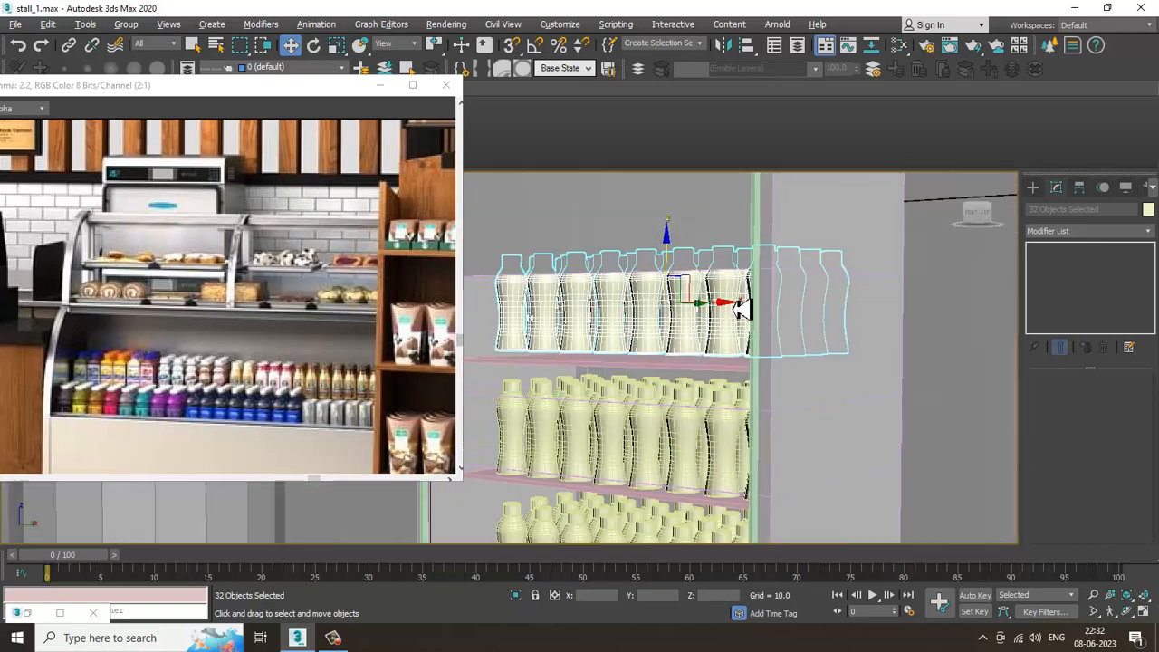
scroll(743, 292, "down", 10)
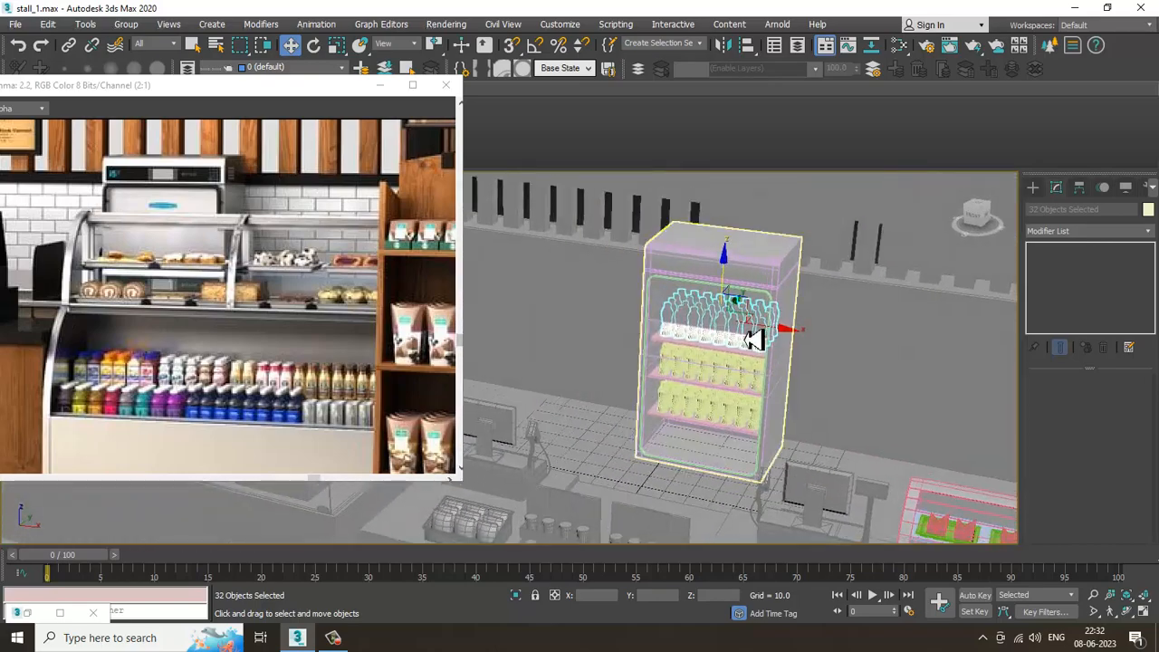
Step: Deselect the bottles and examine the filled cabinet within the whole stall from several angles
middle_click_drag(750, 344, 693, 378, "alt")
scroll(715, 373, "up", 5)
scroll(711, 373, "down", 3)
scroll(692, 378, "down", 6)
scroll(734, 380, "up", 2)
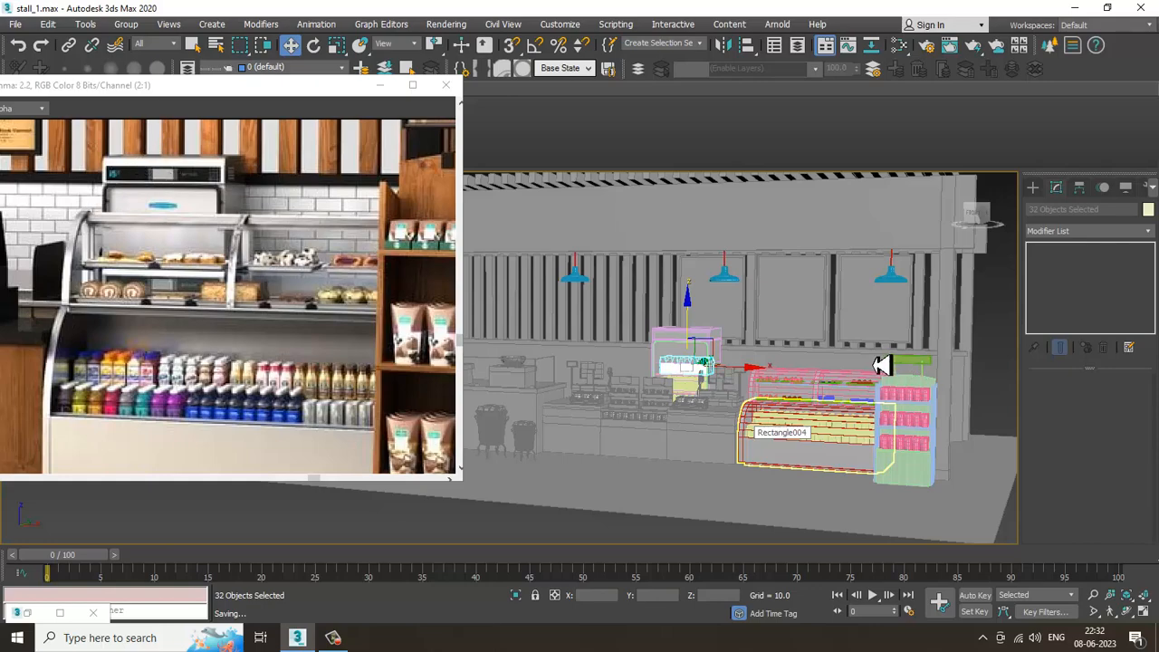
middle_click_drag(780, 358, 779, 382, "alt")
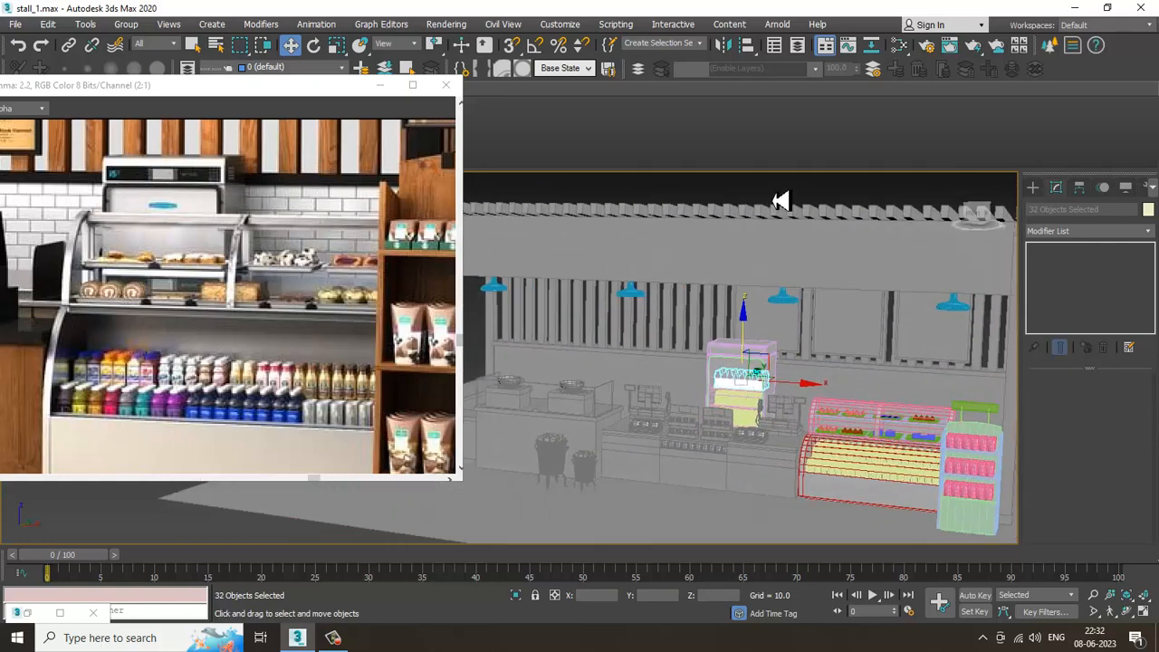
left_click(776, 200)
scroll(768, 385, "up", 3)
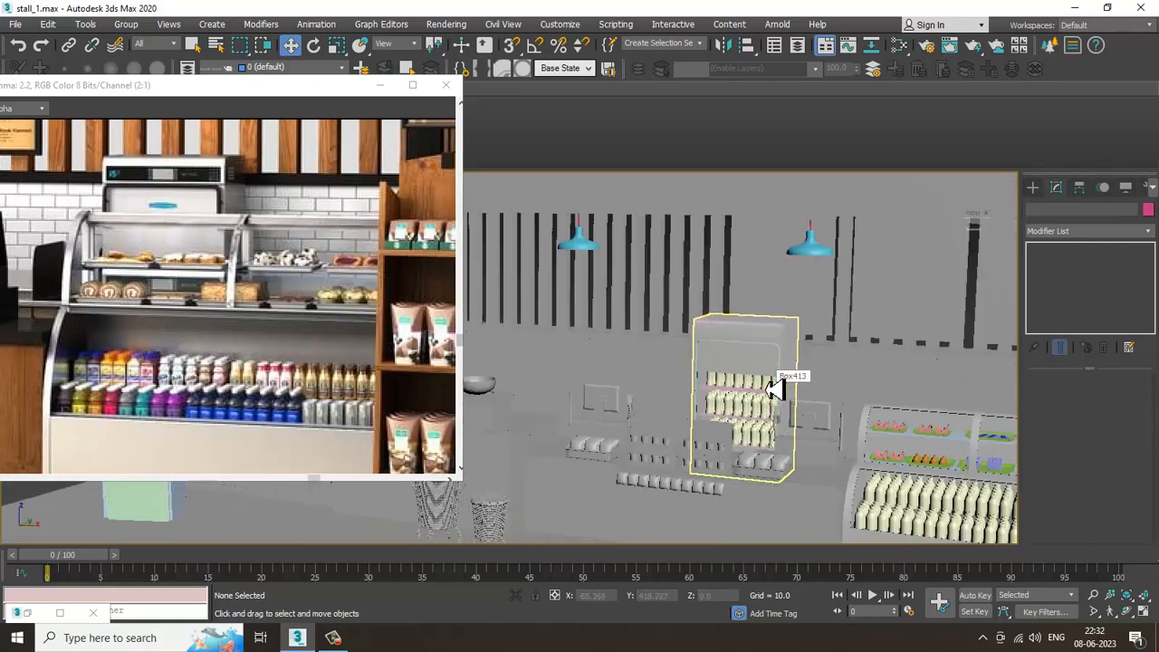
scroll(788, 389, "down", 5)
middle_click_drag(790, 389, 782, 414, "alt")
scroll(782, 414, "up", 3)
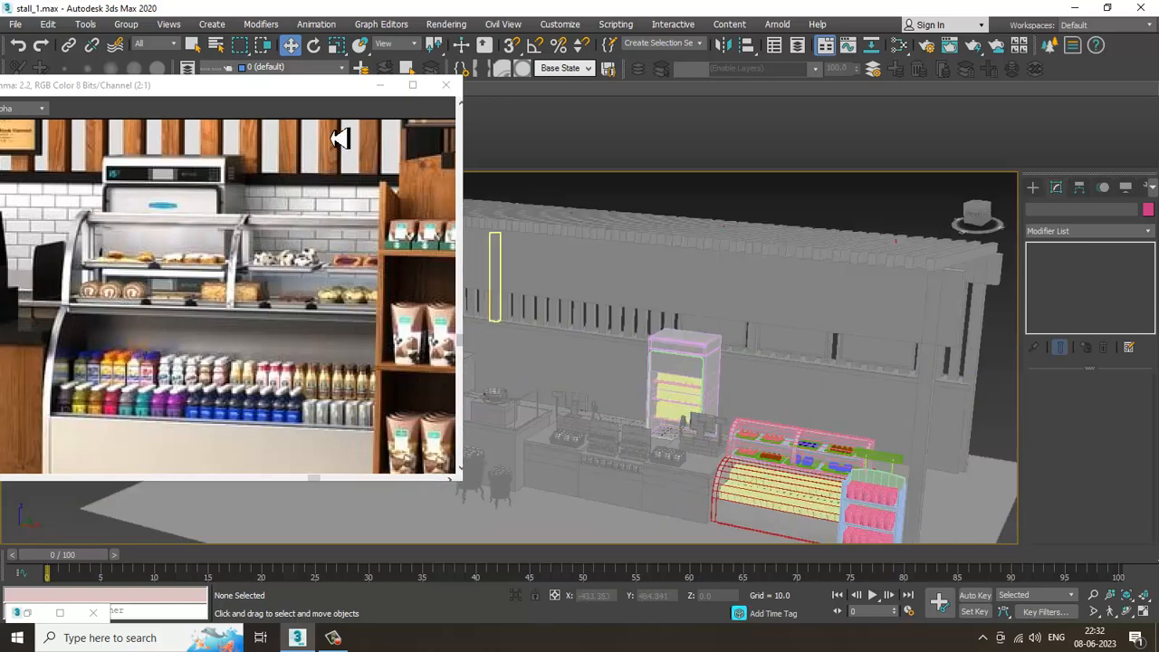
Step: Minimize the reference image window and select the stall's floor plane with the Scale tool active
left_click(380, 86)
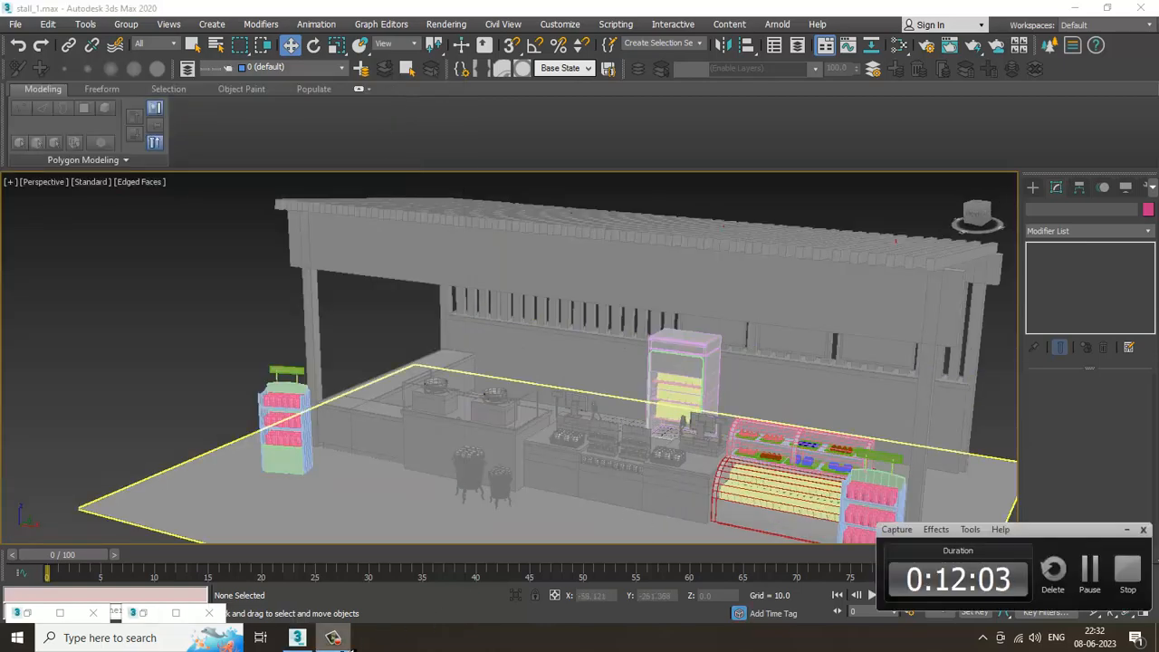
middle_click_drag(675, 399, 655, 435, "alt")
left_click(631, 523)
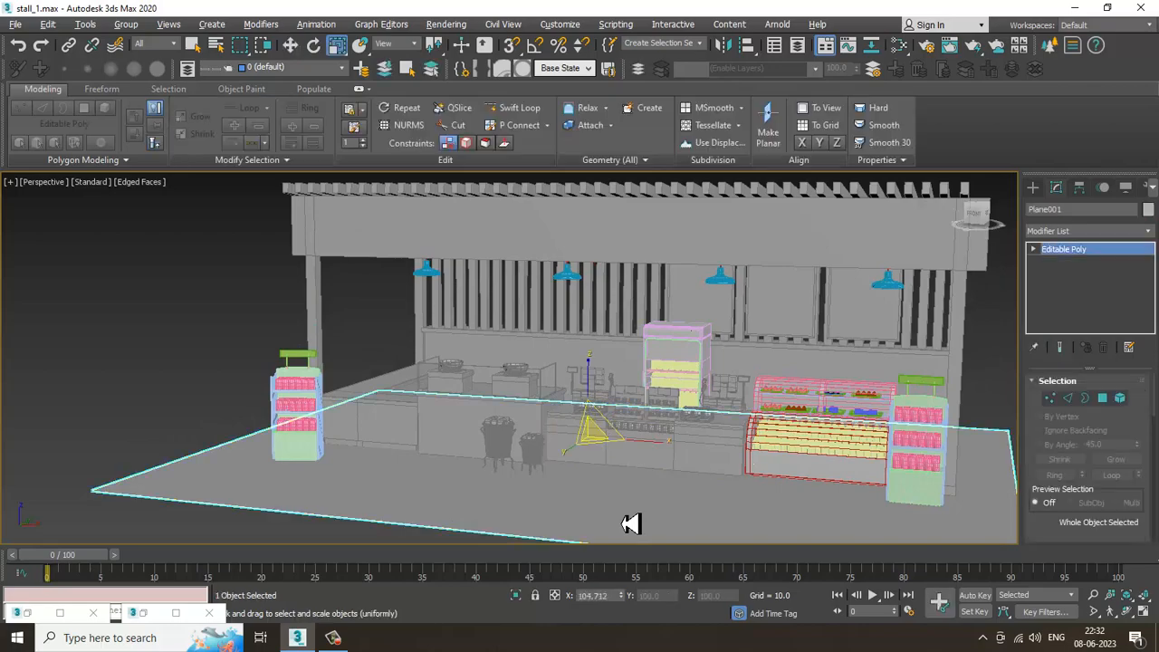
middle_click_drag(629, 522, 774, 424, "alt")
key("r")
scroll(770, 423, "down", 6)
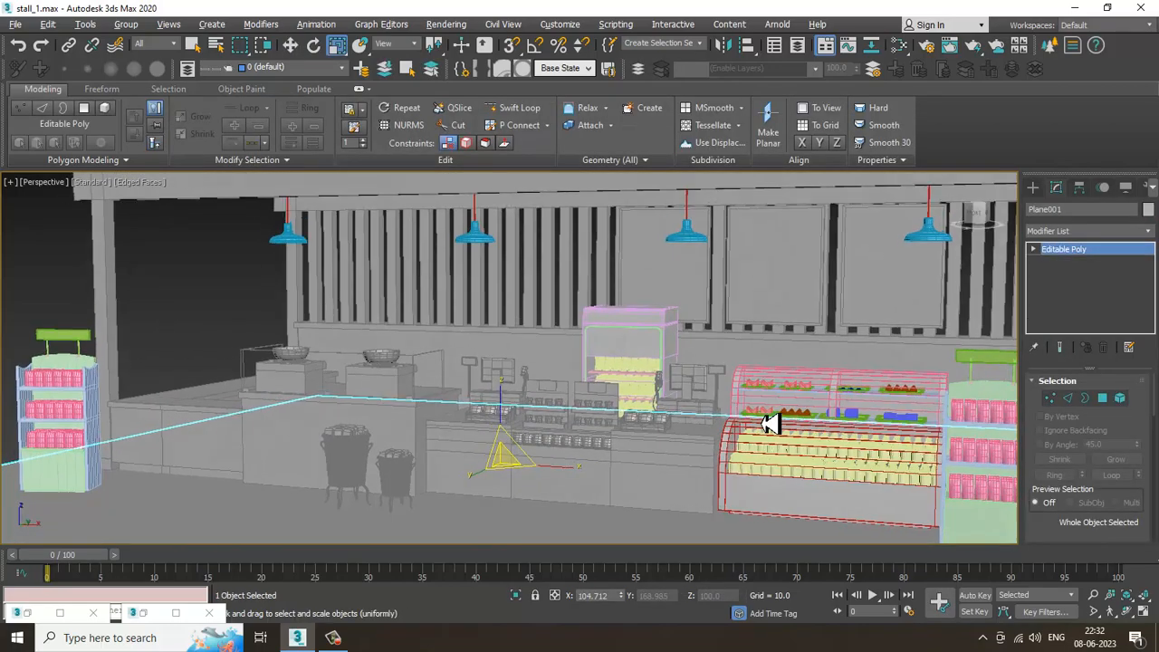
Step: Inspect the whole stall in Walk Through mode without edged faces, then restore the edged faces display
key("F4")
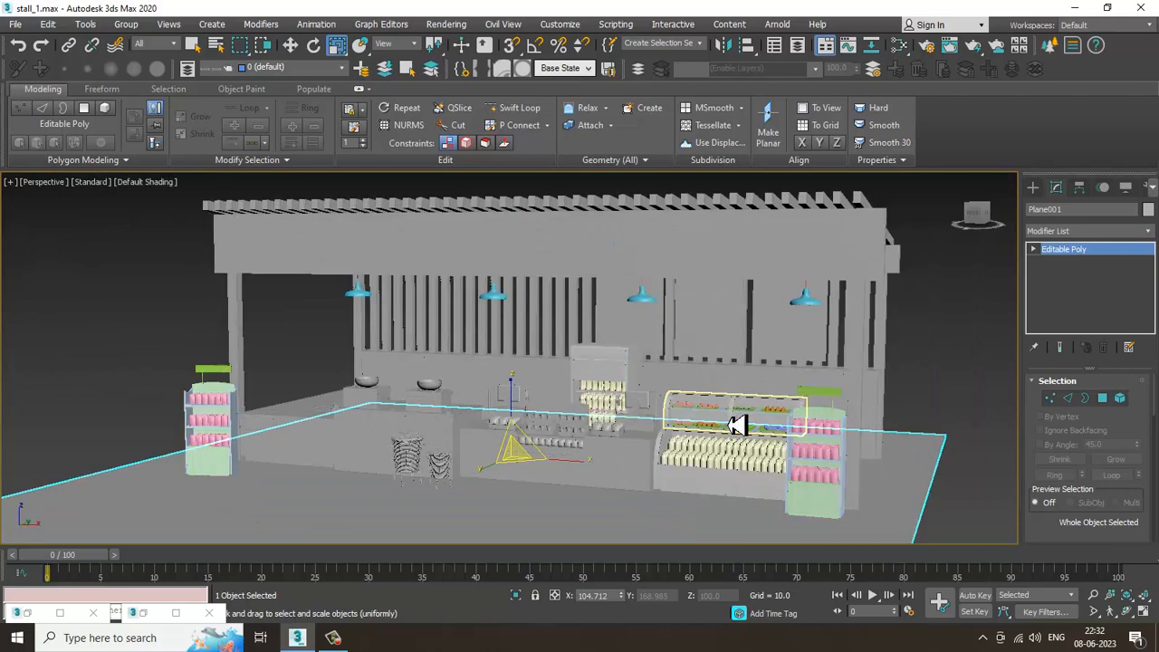
key("Left")
key("Up")
key("Up")
key("Up")
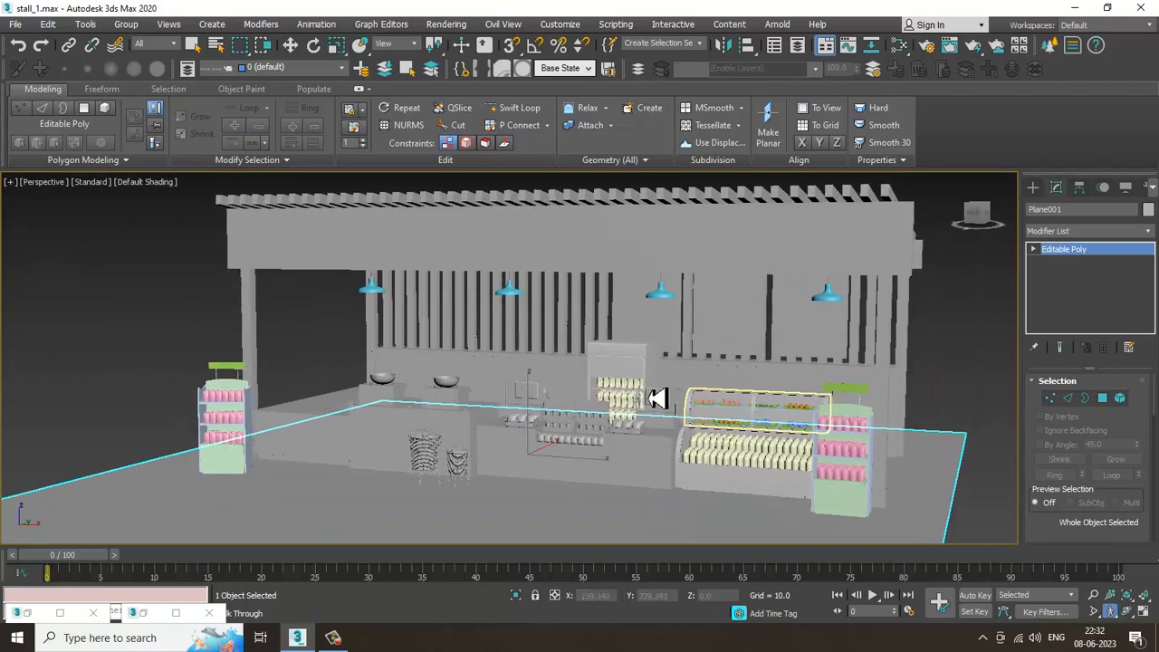
key("Up")
key("Up")
key("Left")
key("Left")
key("Up")
key("Up")
key("Up")
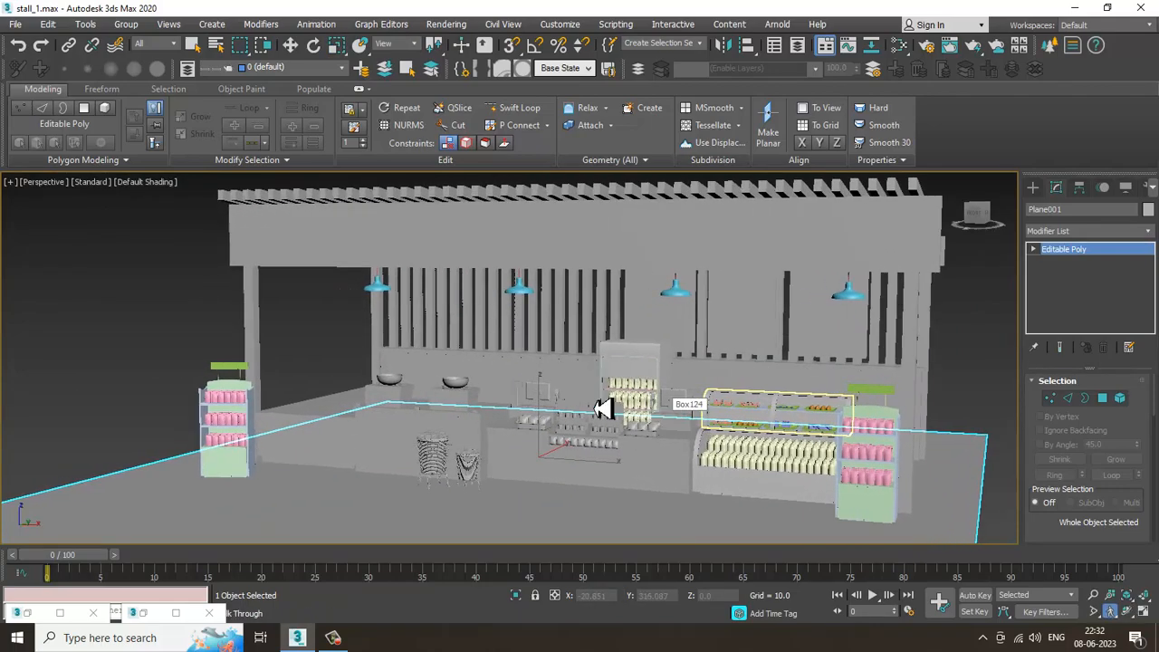
key("Up")
key("Up")
key("Up")
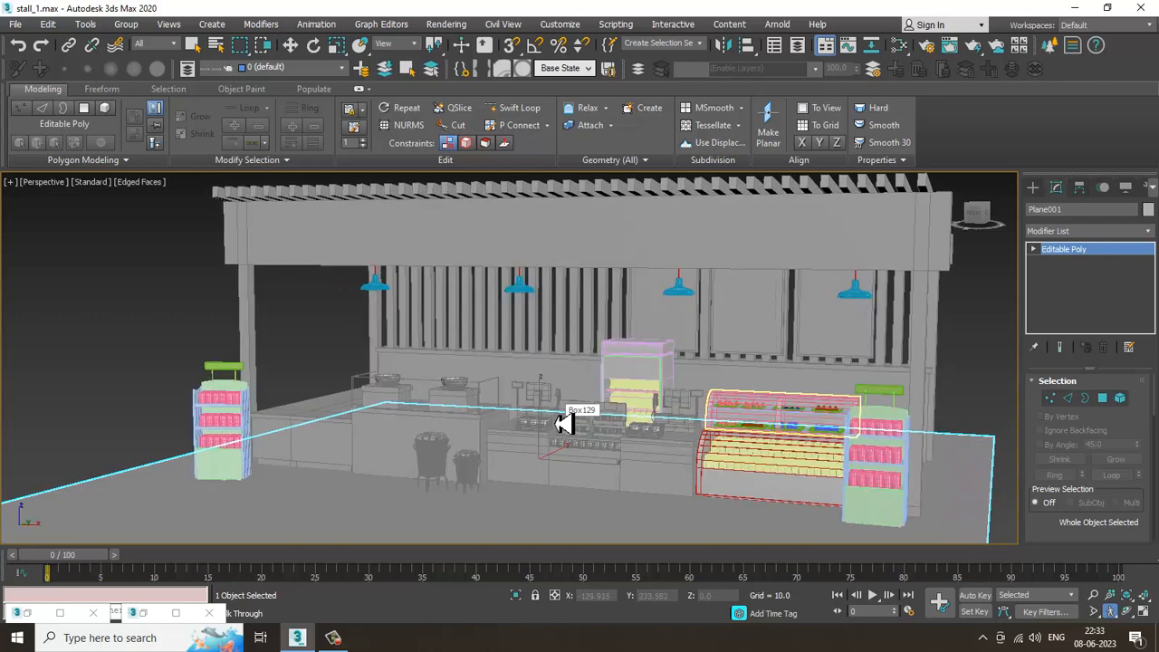
key("F4")
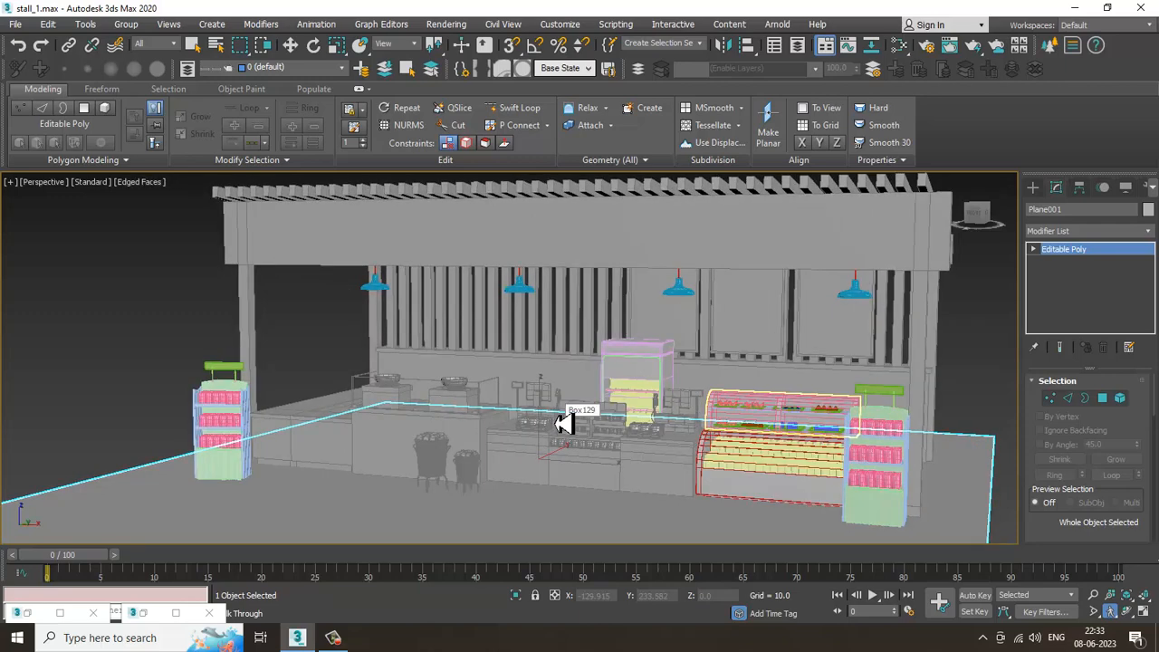